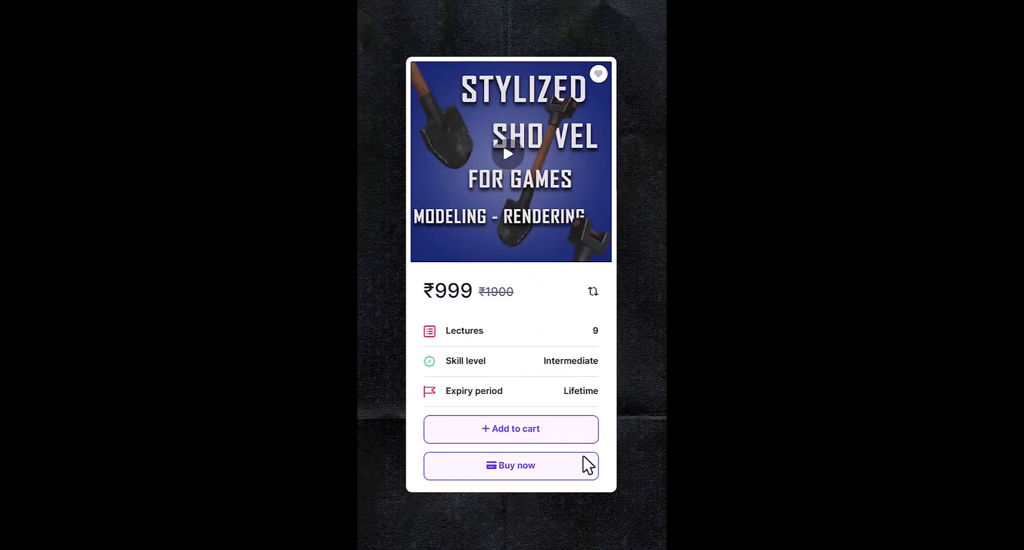
click(579, 471)
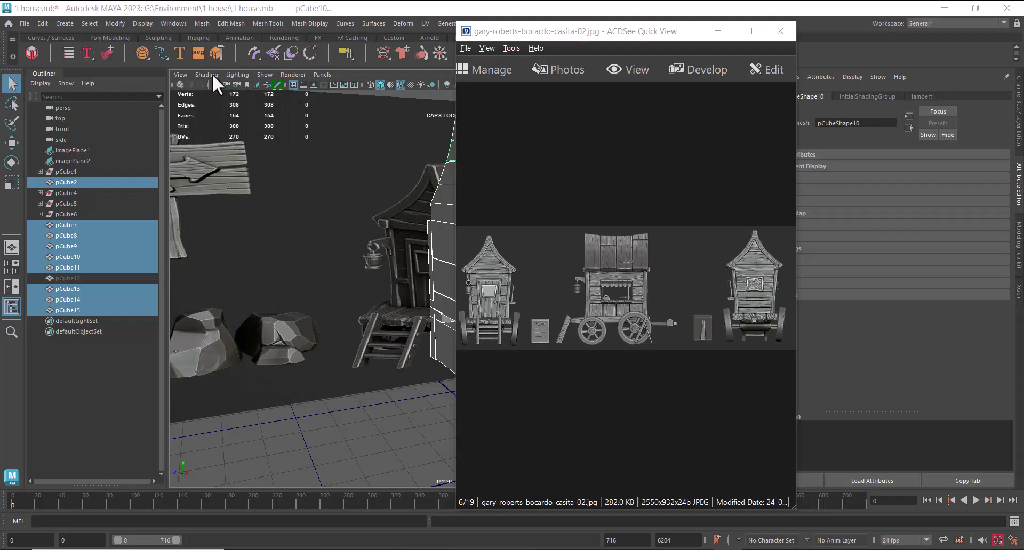
View the wagon reference image gary-roberts-bocardo-casita-02.jpg at full size and return to the Maya scene.
click(749, 31)
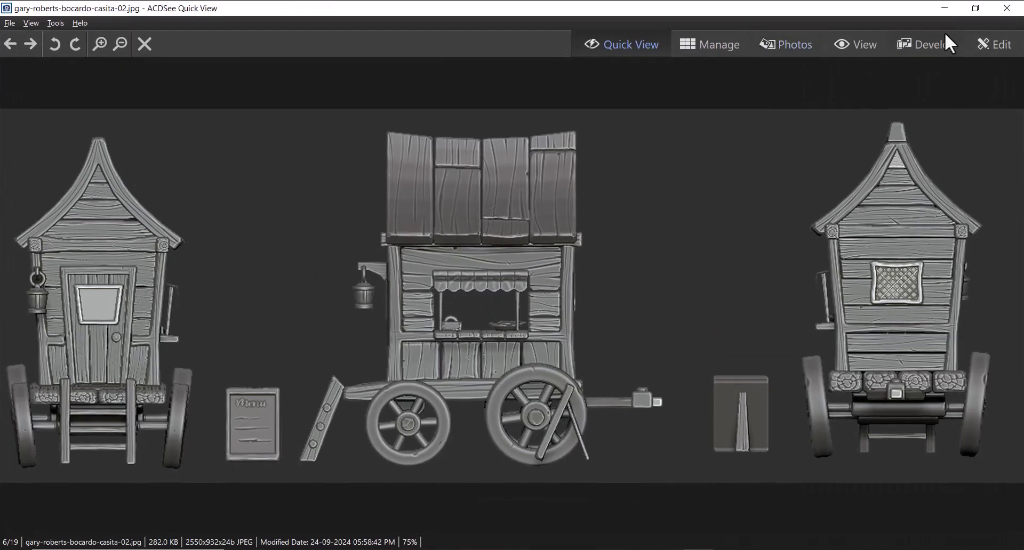
click(941, 9)
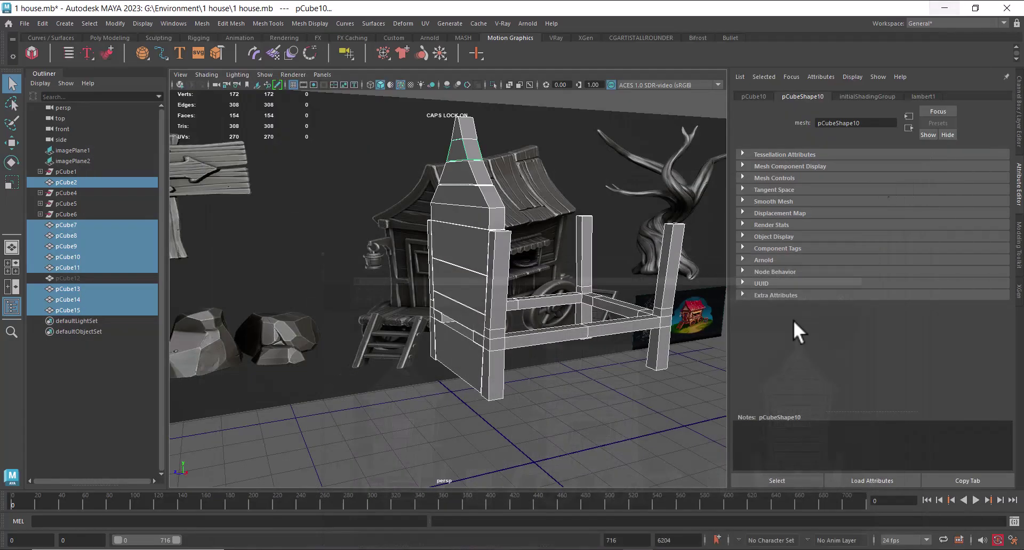
alt+drag(532, 432, 607, 422)
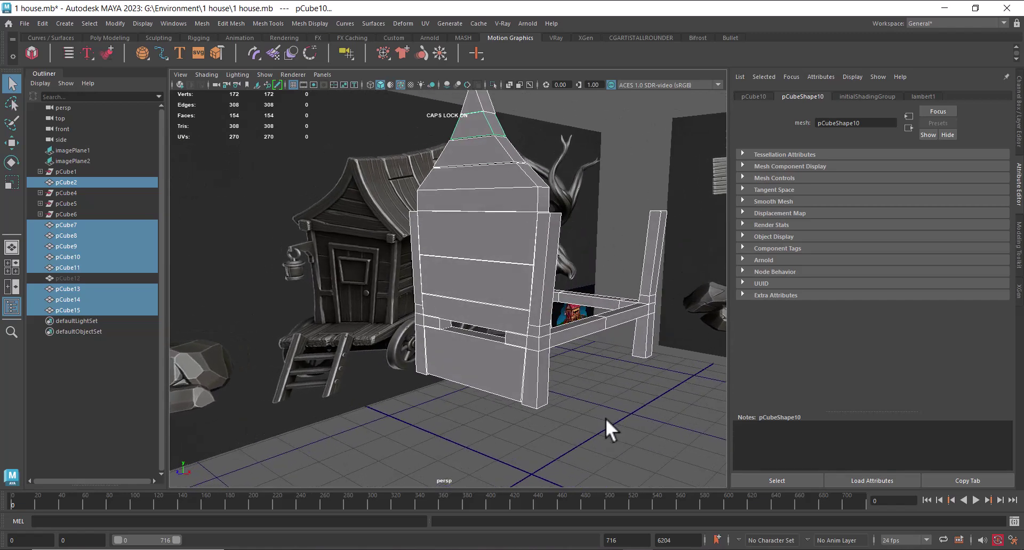
Examine the house blockout against the reference planes in the four views and clear the selection.
key(space)
scroll(334, 410, down, 5)
alt+middle_drag(333, 394, 336, 414)
scroll(327, 407, up, 1)
scroll(576, 421, down, 8)
mouse_move(601, 413)
alt+middle_down()
mouse_move(635, 398)
mouse_move(603, 429)
alt+middle_up()
scroll(599, 404, down, 2)
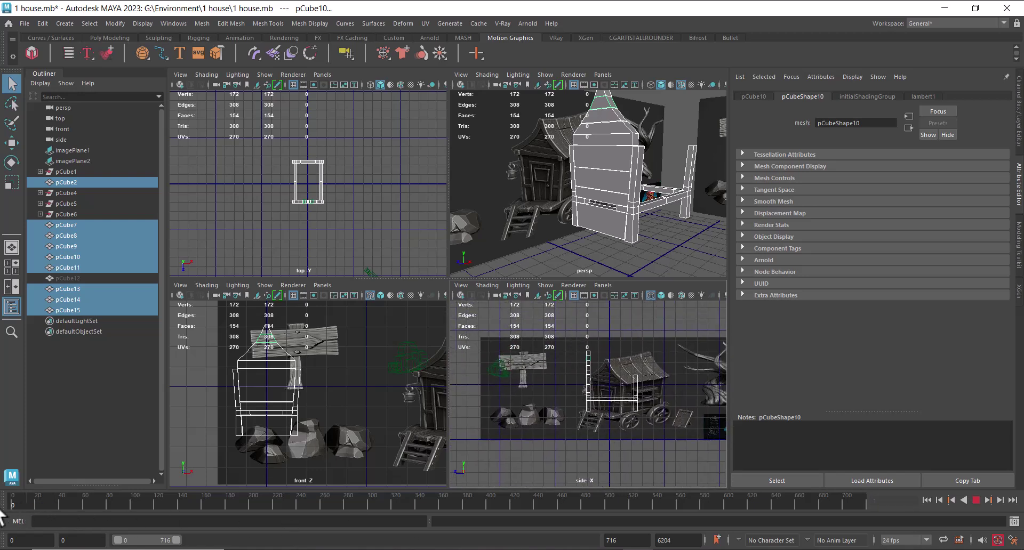
alt+drag(577, 240, 546, 229)
click(508, 207)
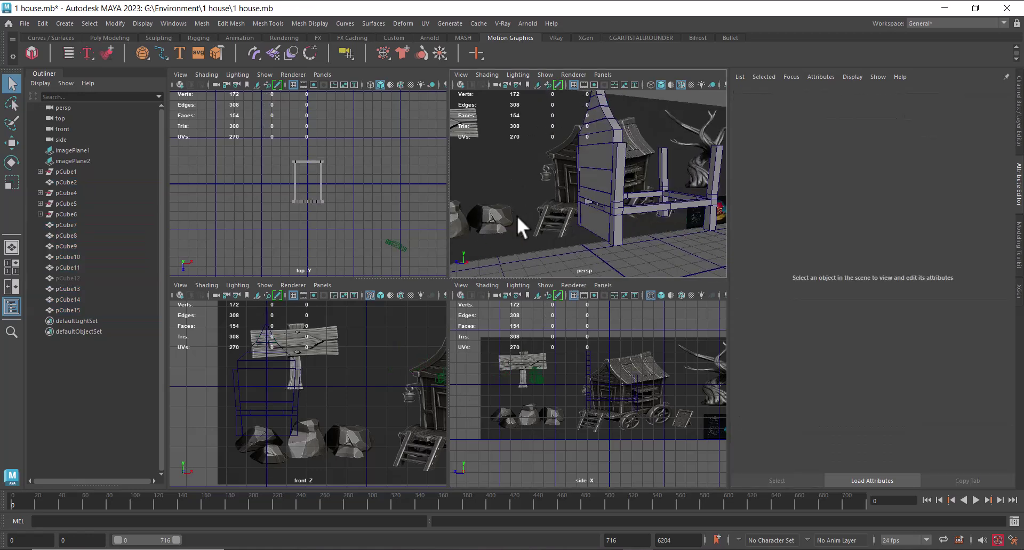
scroll(529, 171, down, 5)
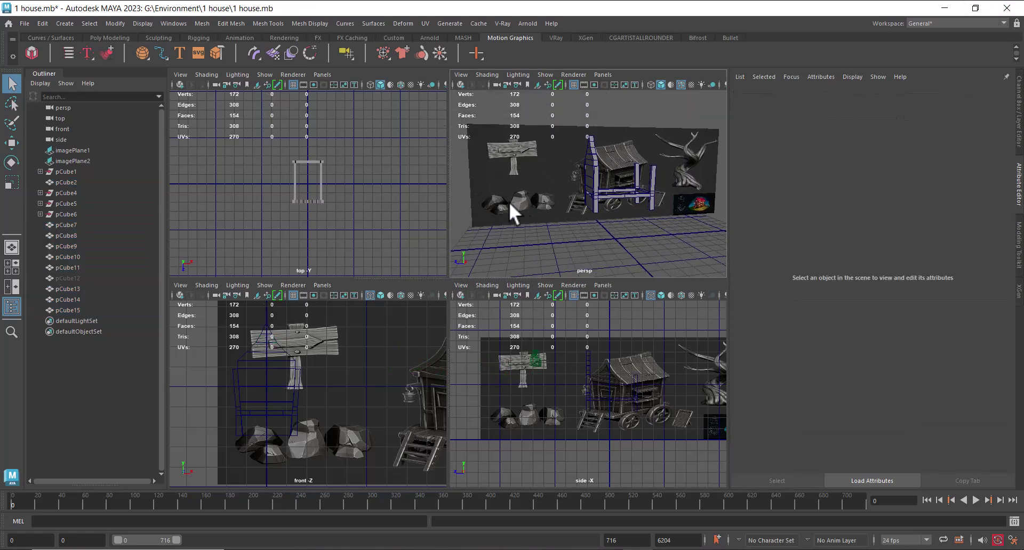
Make layer1's objects selectable, select the image plane behind the blockout and show its attributes.
key(space)
key(space)
drag(532, 352, 655, 353)
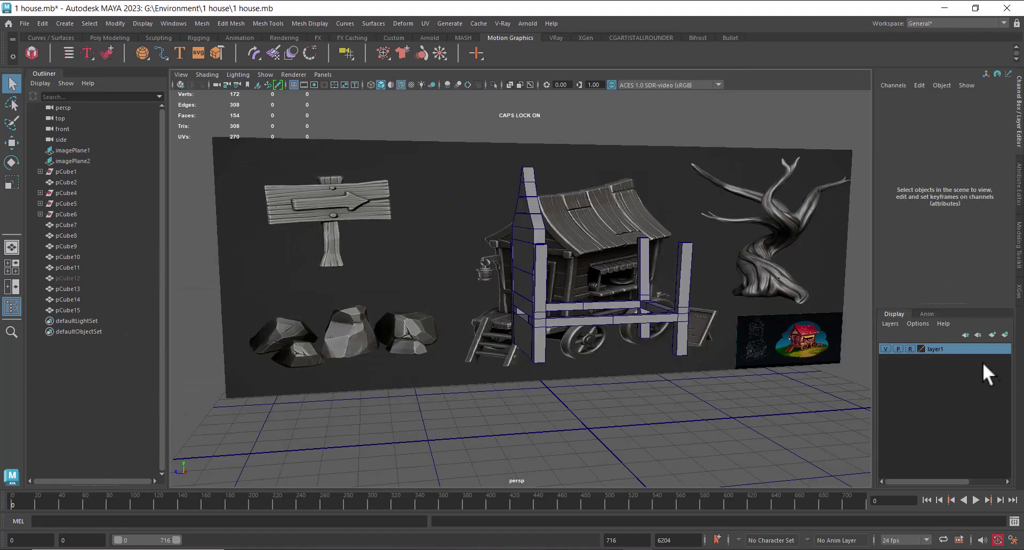
click(885, 349)
click(885, 348)
click(909, 349)
click(657, 332)
key(f)
key(ctrl+a)
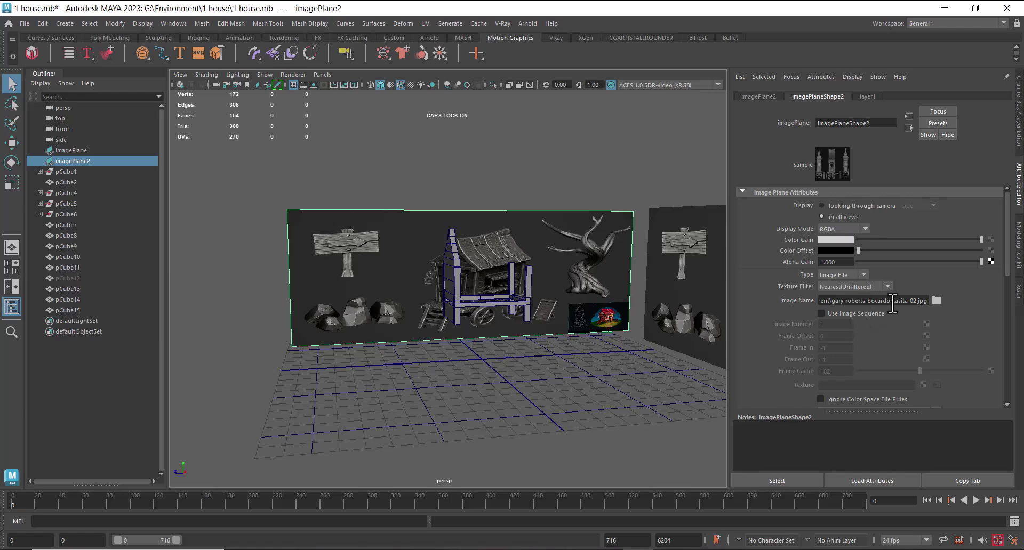
Browse for a replacement image for imagePlane2 in G:\Environment, using the folder path copied from File Explorer.
click(935, 301)
click(337, 549)
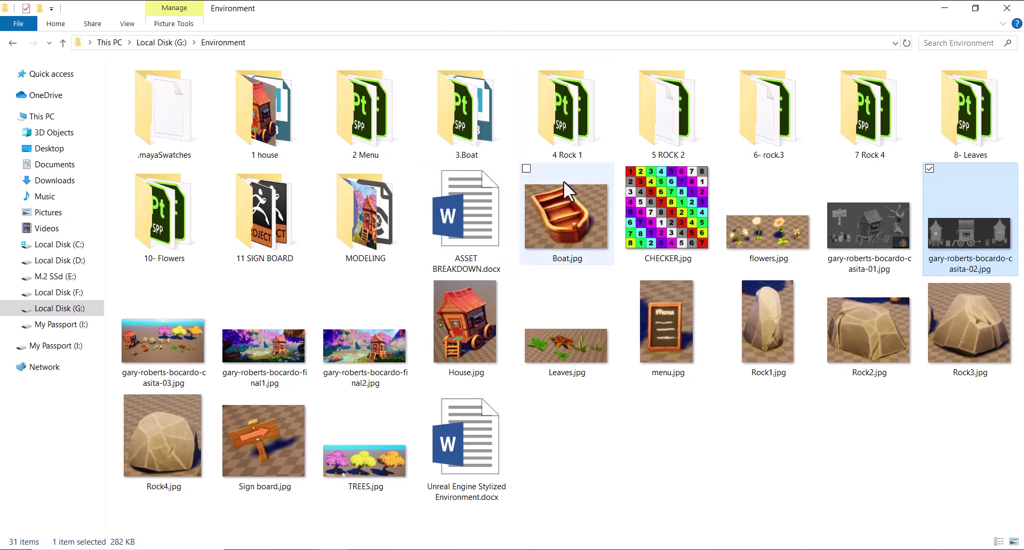
click(491, 43)
key(ctrl+c)
click(945, 8)
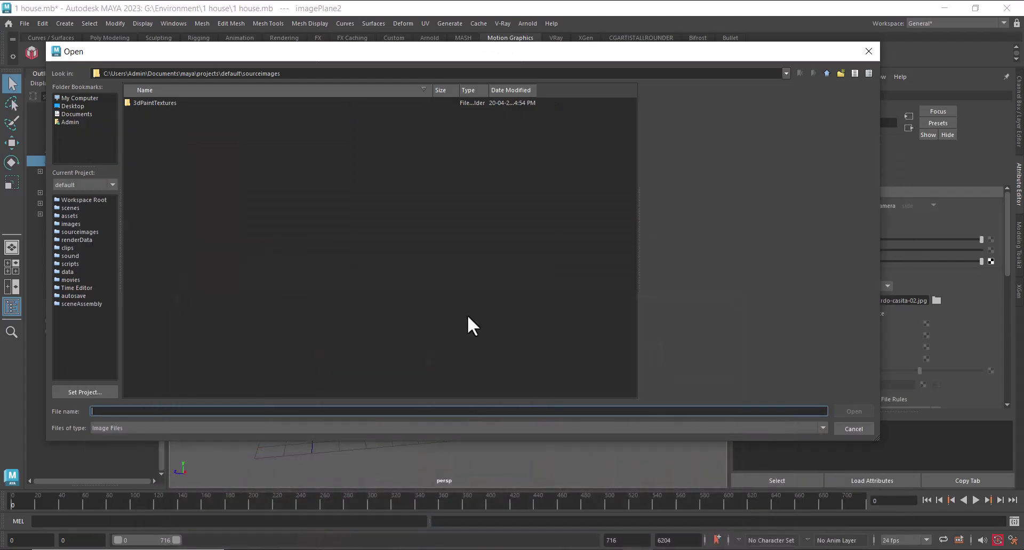
key(ctrl+v)
key(Return)
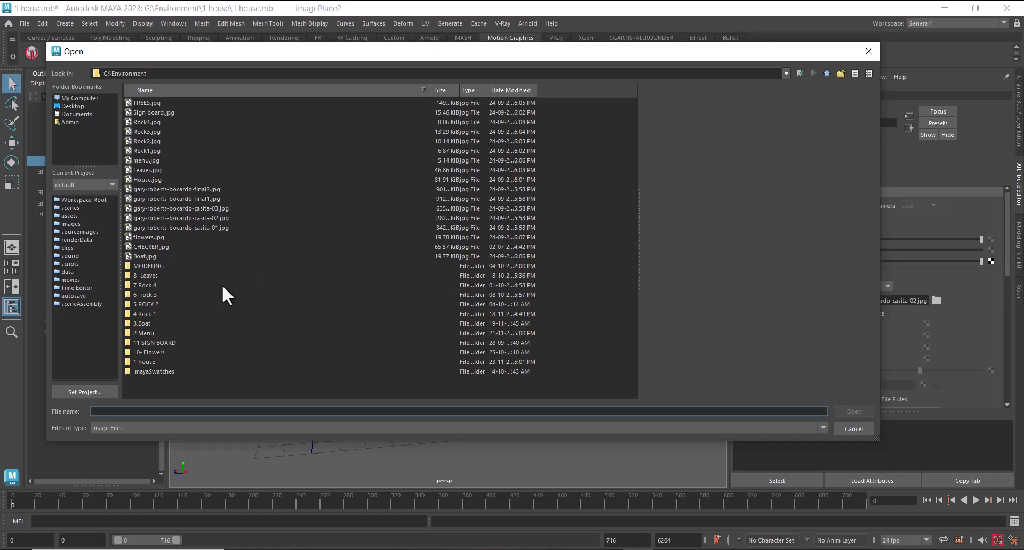
Load gary-roberts-bocardo-casita-02.jpg as the image of imagePlane2.
click(152, 258)
key(Up)
key(Up)
key(Up)
key(Up)
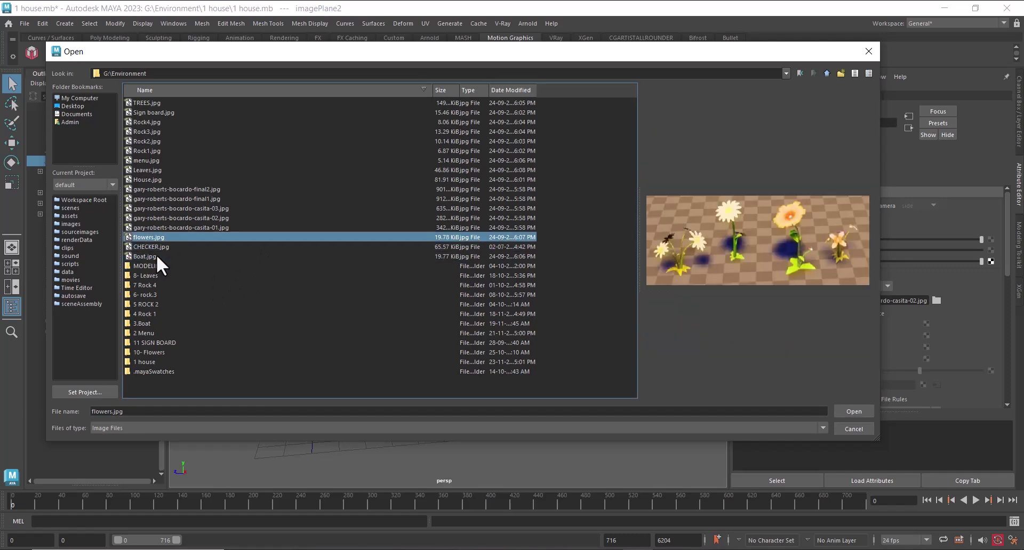
key(Return)
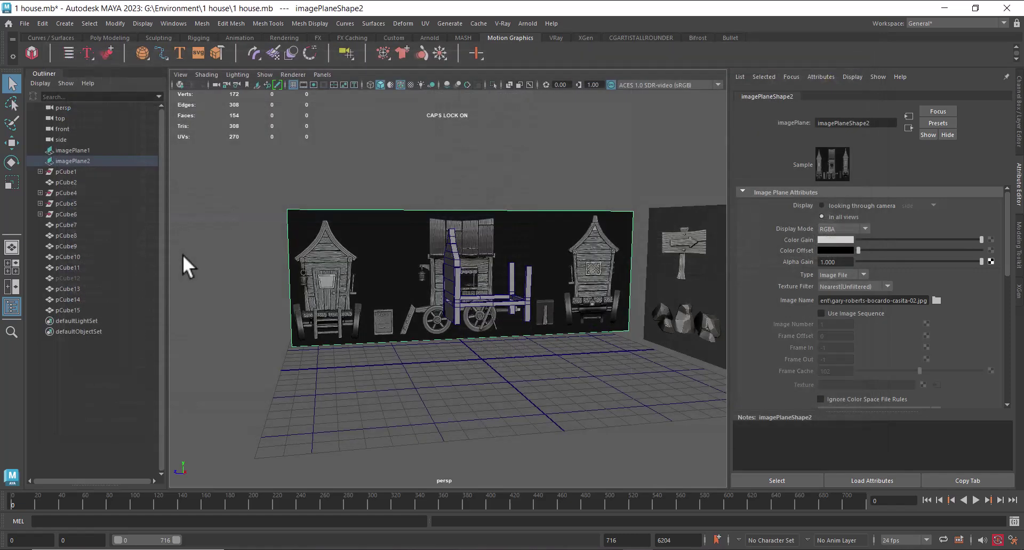
Copy imagePlane2's image path to imagePlane1 so it also uses gary-roberts-bocardo-casita-02.jpg.
alt+drag(616, 409, 673, 415)
click(677, 255)
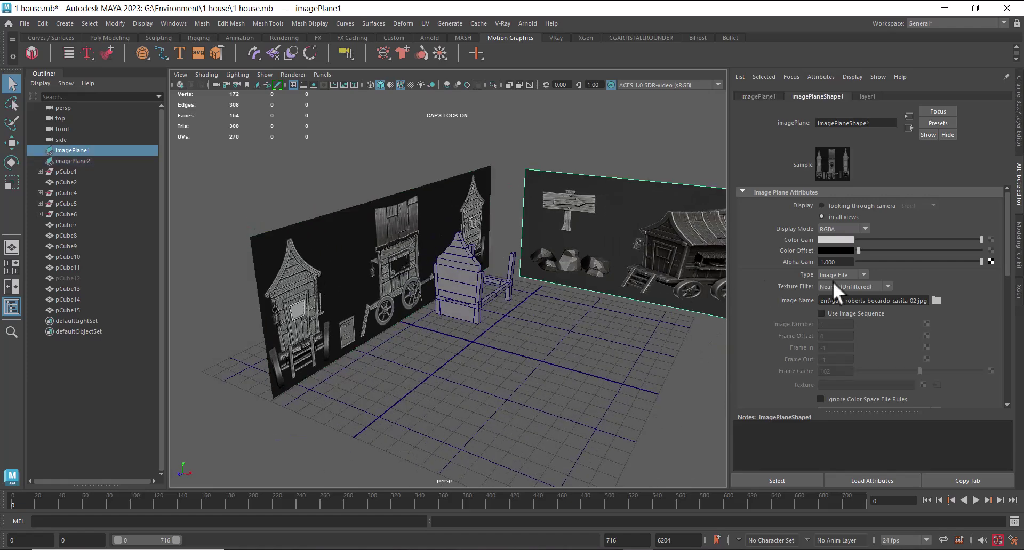
click(315, 284)
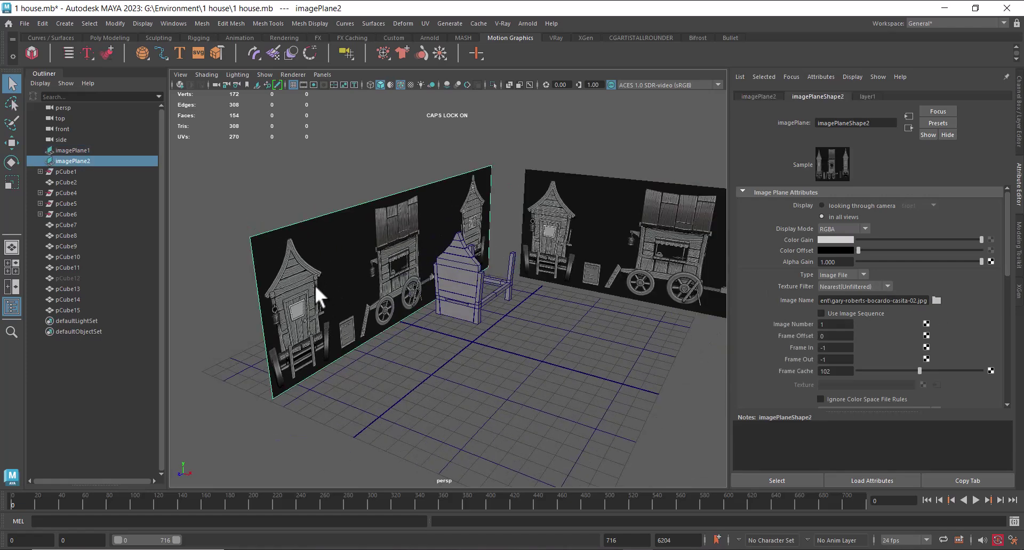
double_click(886, 302)
triple_click(886, 301)
key(ctrl+c)
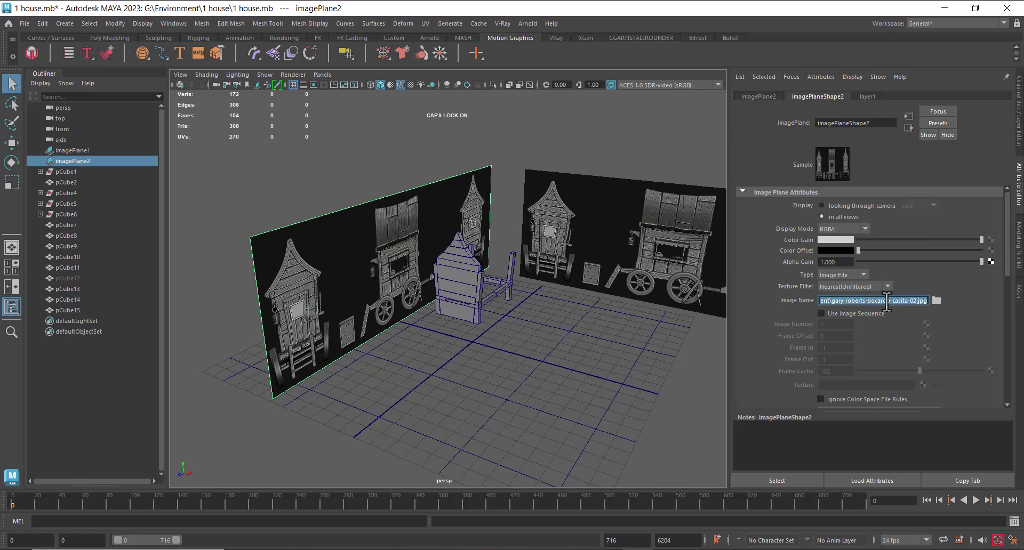
click(663, 243)
triple_click(856, 302)
key(ctrl+v)
key(Return)
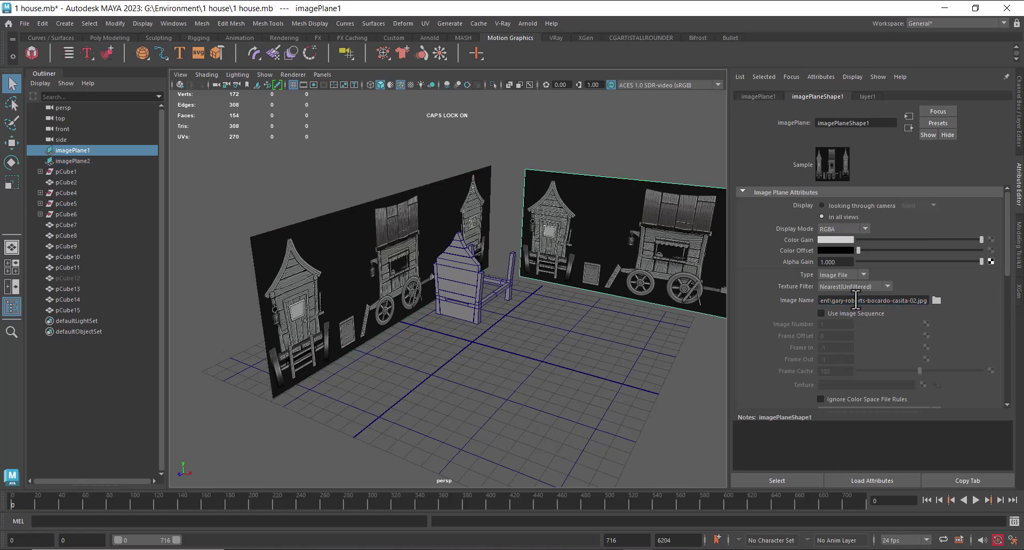
Show the four-view layout with taller front and side views and turn on full screen view.
alt+drag(727, 333, 630, 341)
key(space)
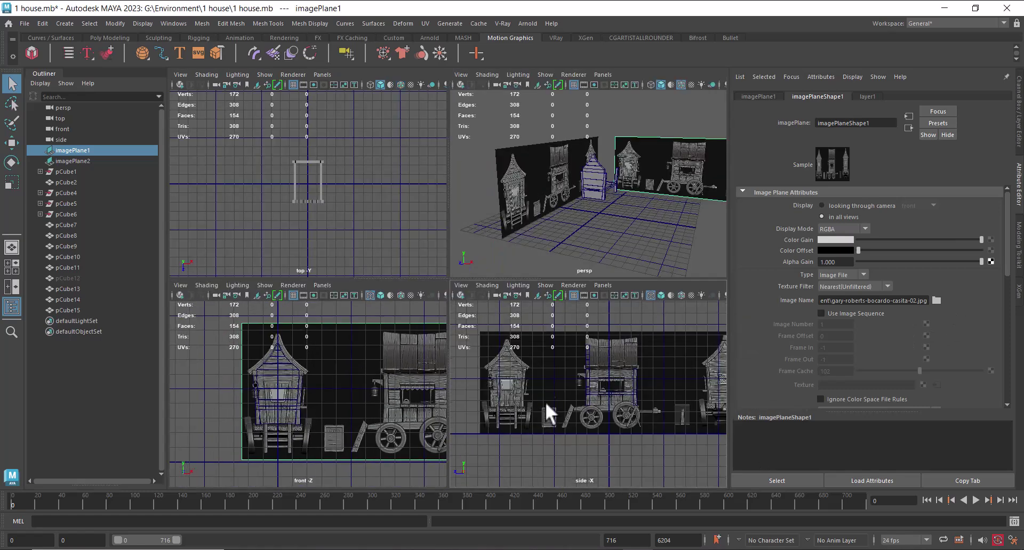
drag(454, 279, 455, 248)
alt+drag(357, 354, 334, 371)
alt+right_drag(334, 371, 351, 377)
alt+middle_drag(350, 378, 315, 367)
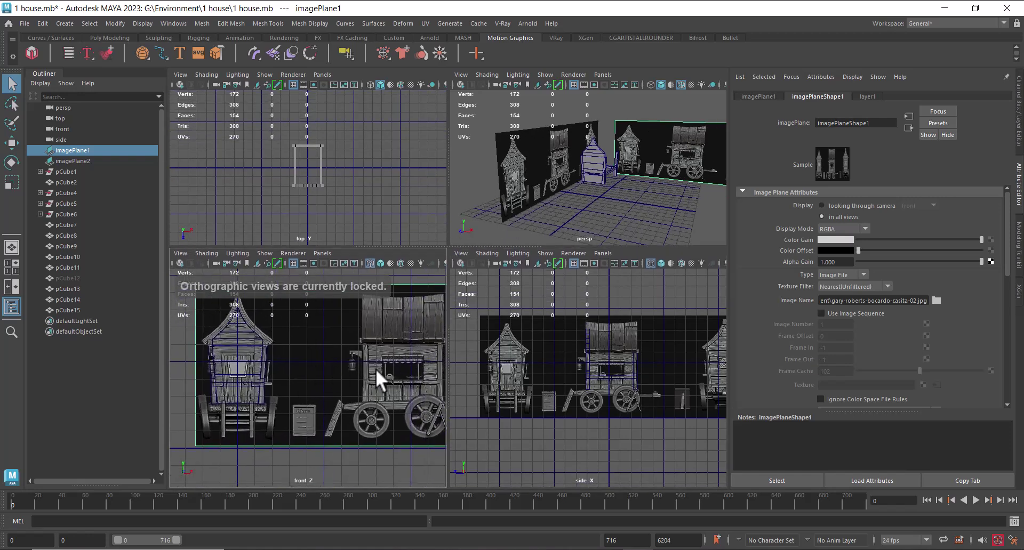
key(ctrl+space)
key(ctrl+space)
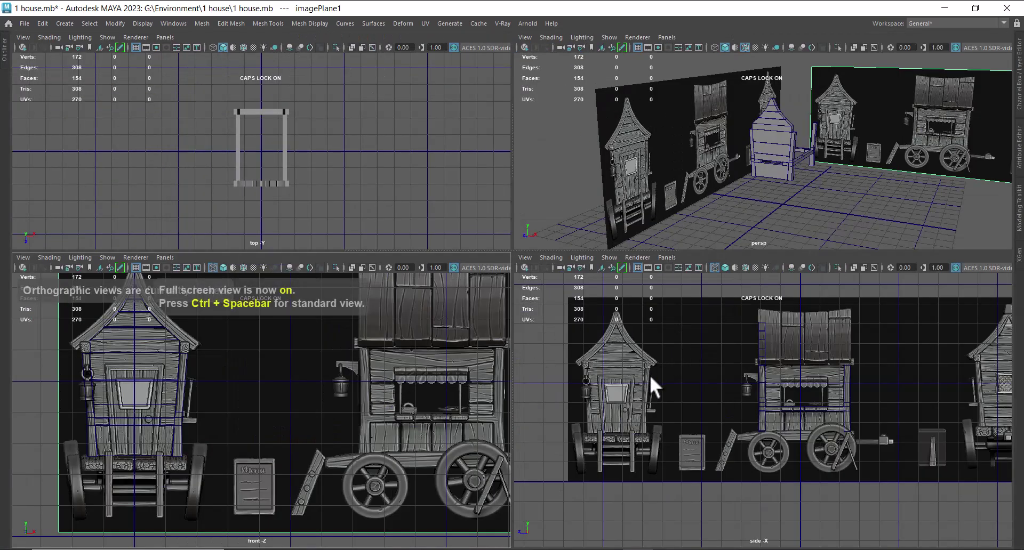
Give the front and side views more height and centre the wagon reference in both.
alt+middle_drag(648, 376, 697, 389)
alt+middle_drag(371, 464, 330, 411)
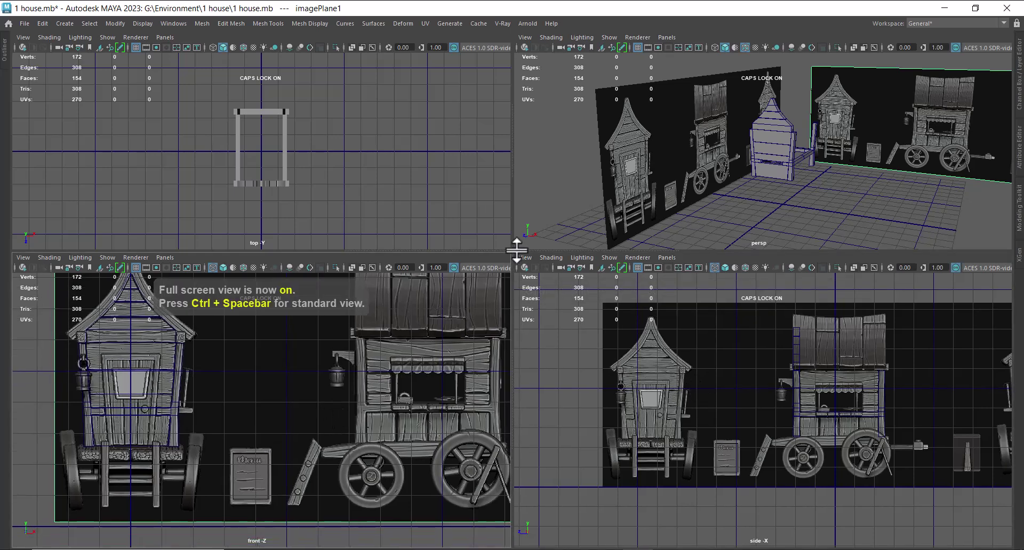
drag(520, 251, 530, 218)
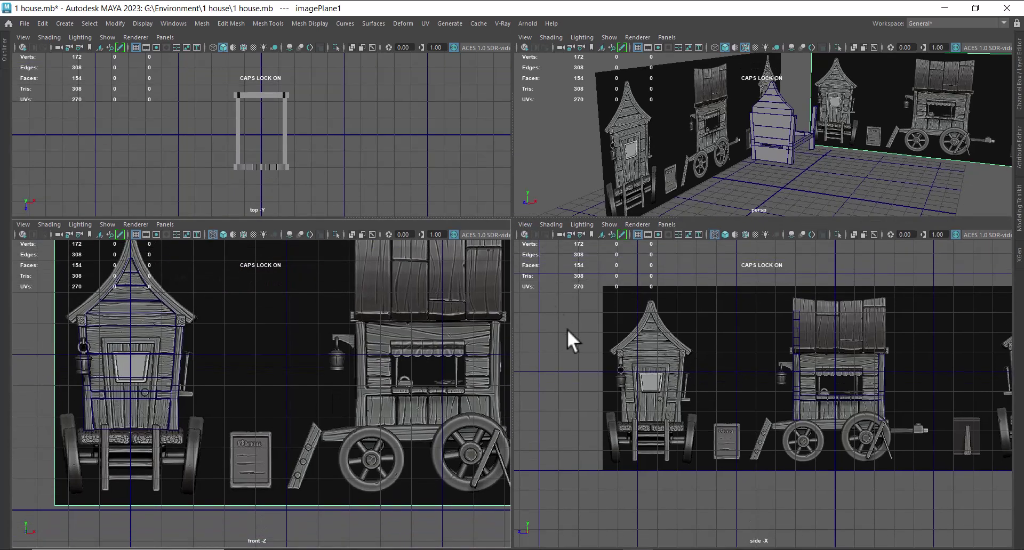
alt+middle_drag(729, 387, 718, 396)
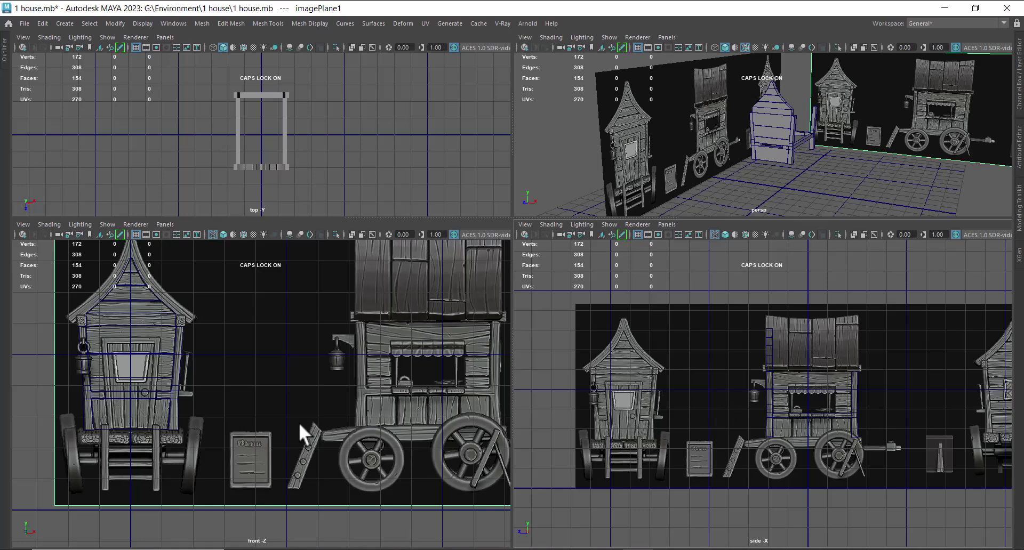
scroll(277, 373, up, 2)
alt+middle_drag(773, 424, 800, 427)
alt+drag(896, 152, 833, 175)
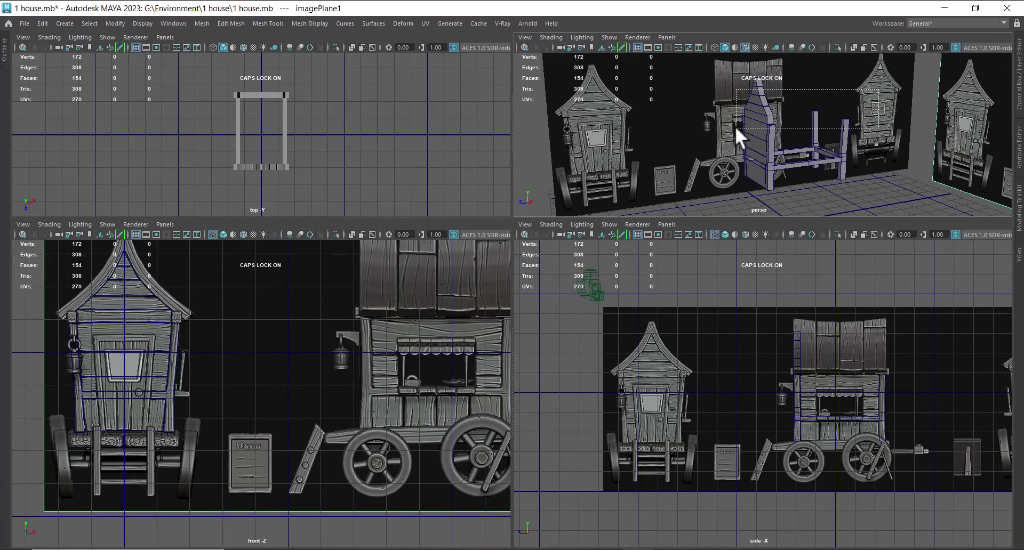
Unhide all hidden objects in the scene.
click(755, 113)
alt+right_drag(680, 353, 718, 431)
alt+middle_drag(198, 385, 298, 331)
alt+right_drag(298, 331, 312, 379)
alt+right_drag(865, 409, 870, 446)
alt+middle_drag(848, 420, 847, 412)
alt+drag(771, 150, 801, 141)
alt+right_drag(802, 141, 805, 192)
alt+drag(805, 192, 784, 182)
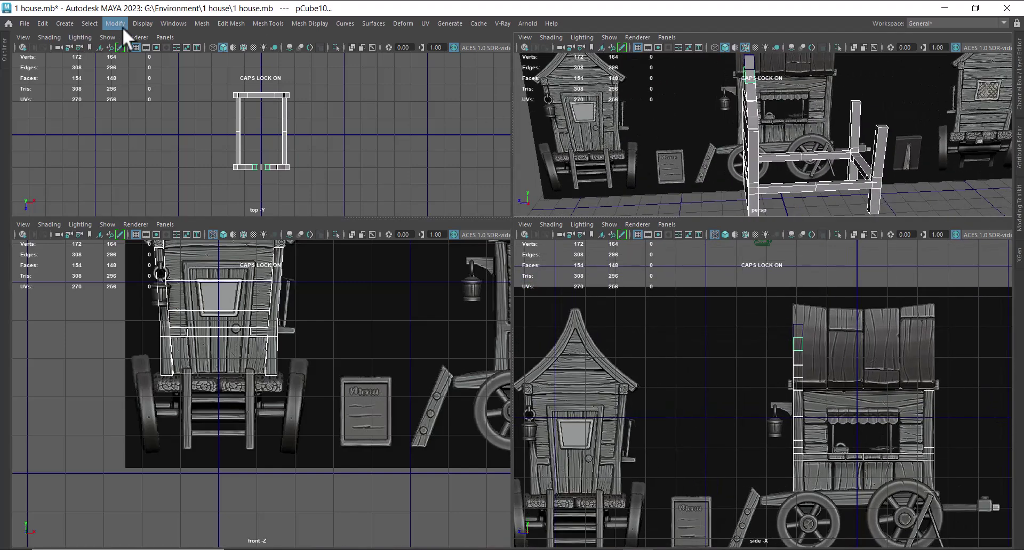
click(141, 23)
mouse_move(187, 94)
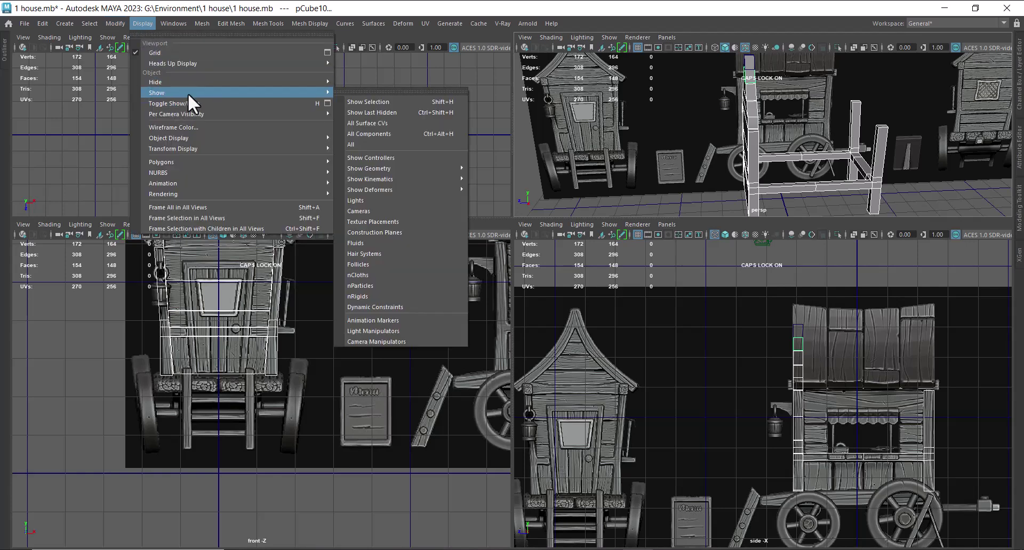
click(387, 143)
Select the small unhidden cube pCube12 on the house's front wall and frame it in the front view.
alt+drag(868, 178, 864, 158)
alt+right_drag(864, 158, 819, 186)
click(788, 165)
click(788, 190)
scroll(341, 349, up, 2)
alt+middle_drag(349, 341, 372, 374)
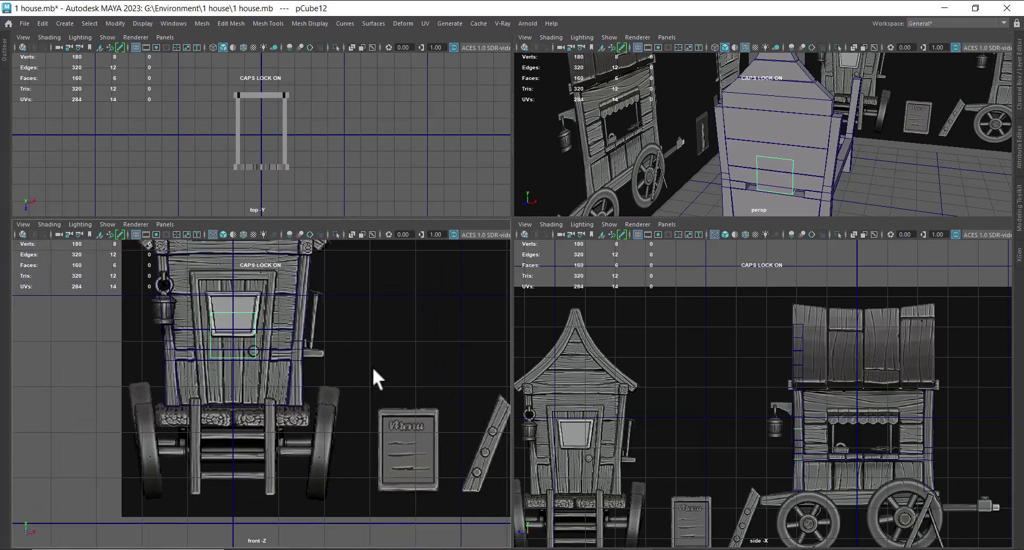
In the front view, move pCube12 up until its top edge meets the top of the door frame.
key(space)
scroll(554, 248, up, 2)
alt+right_drag(555, 249, 572, 324)
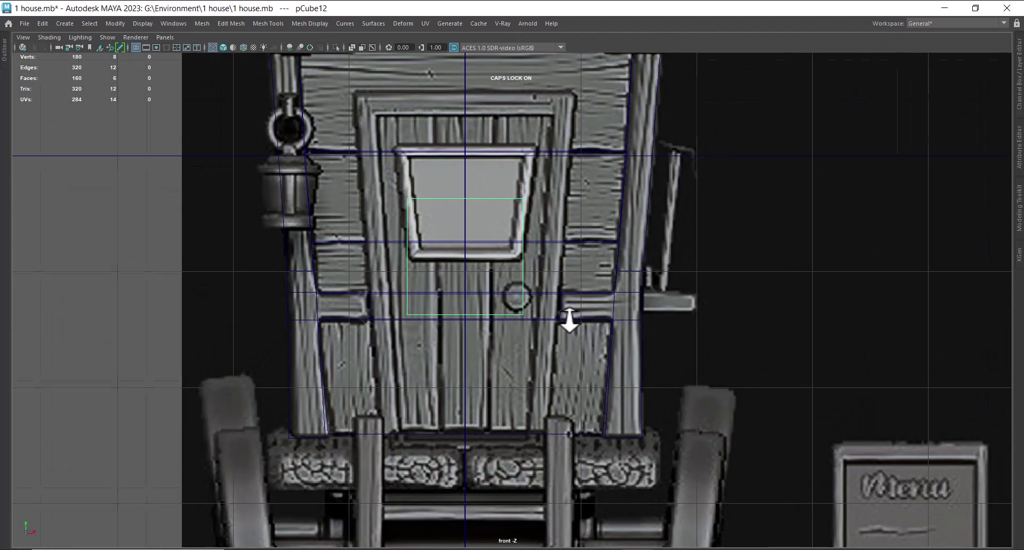
scroll(568, 318, down, 3)
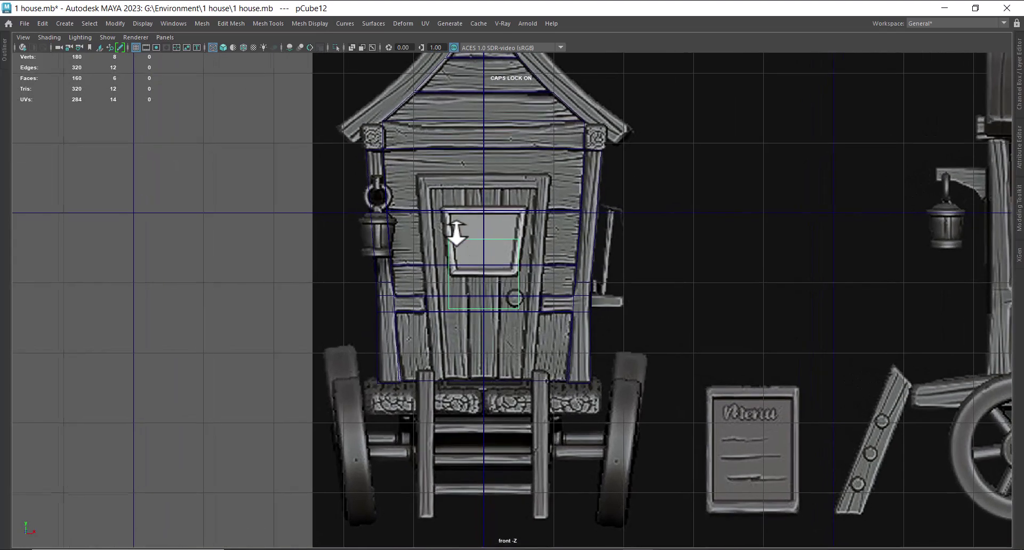
scroll(520, 315, up, 1)
key(w)
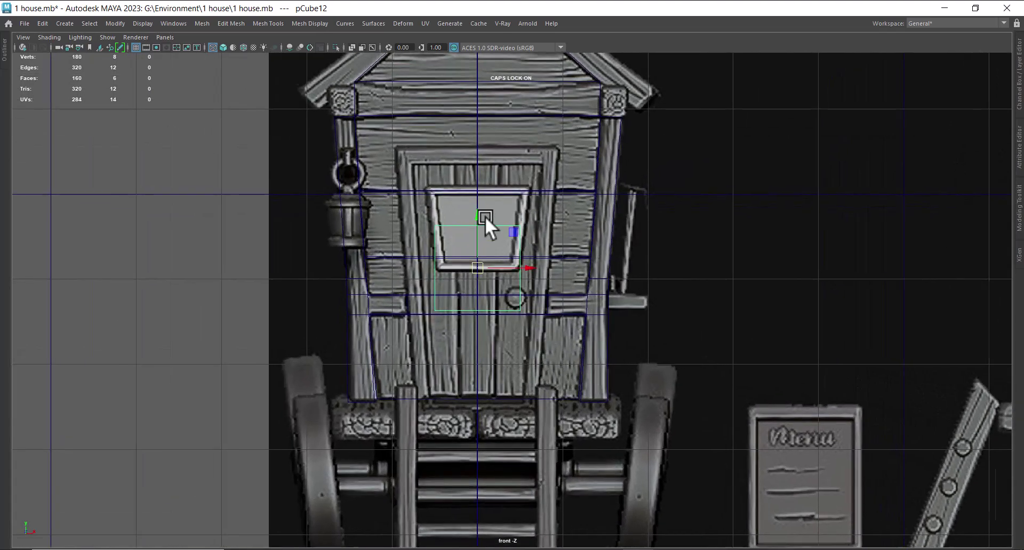
scroll(486, 226, up, 1)
drag(473, 210, 476, 122)
right_click(786, 139)
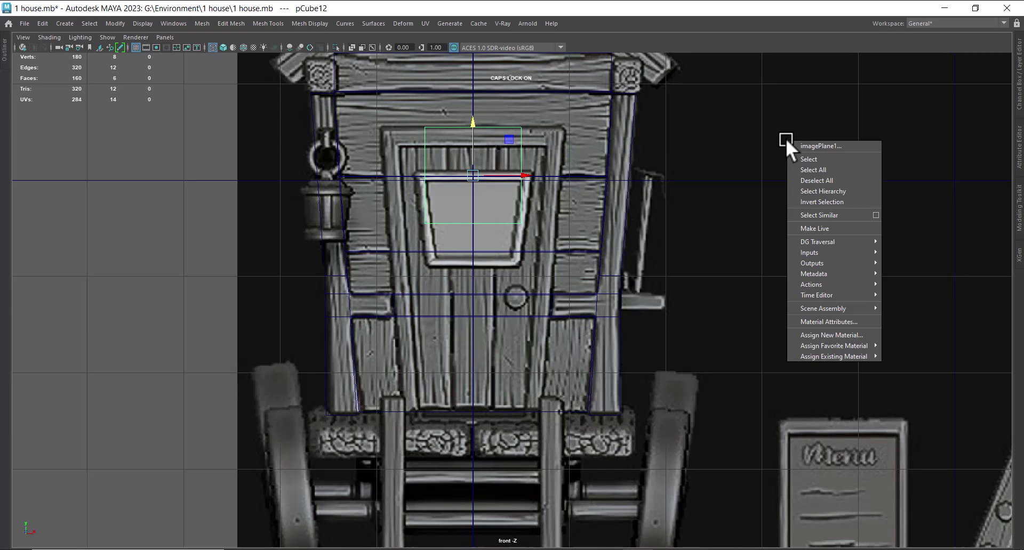
click(786, 139)
Set layer1 back to reference display so the image planes cannot be selected.
scroll(655, 238, down, 5)
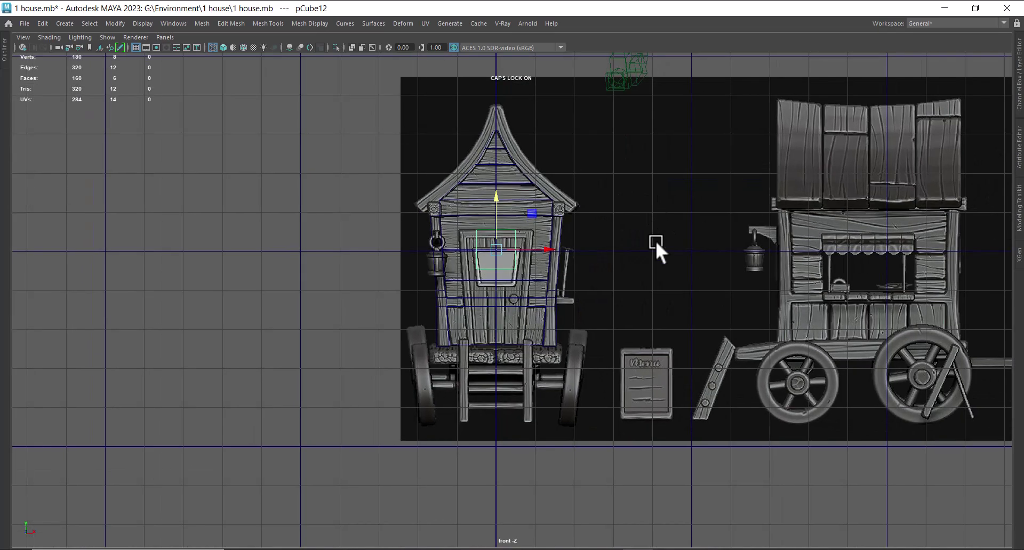
click(1019, 97)
click(910, 365)
click(911, 365)
Select the top vertices of pCube12 and scale them wider to match the outer width of the reference door frame.
right_drag(424, 241, 356, 245)
scroll(514, 264, up, 5)
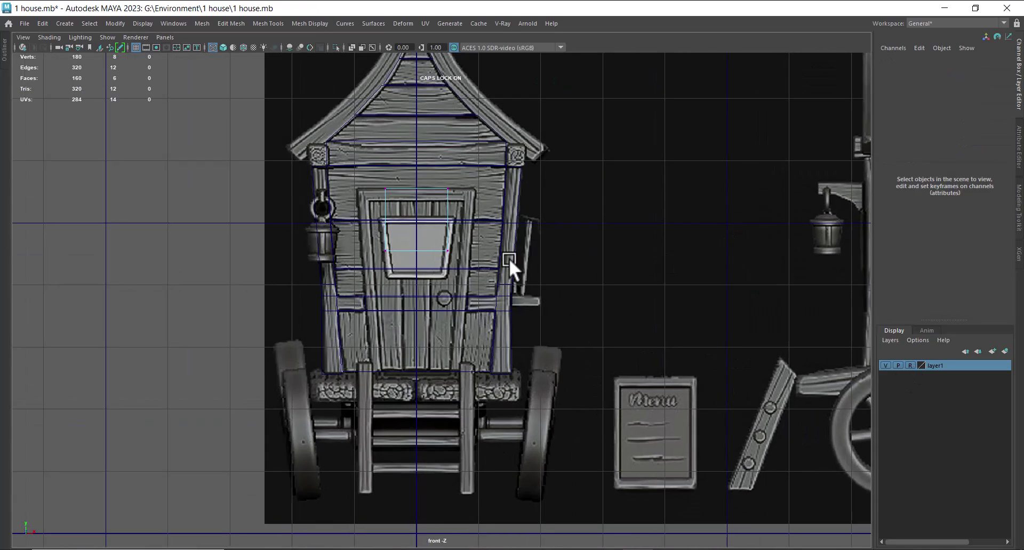
scroll(514, 264, up, 3)
drag(504, 161, 360, 208)
scroll(487, 200, up, 3)
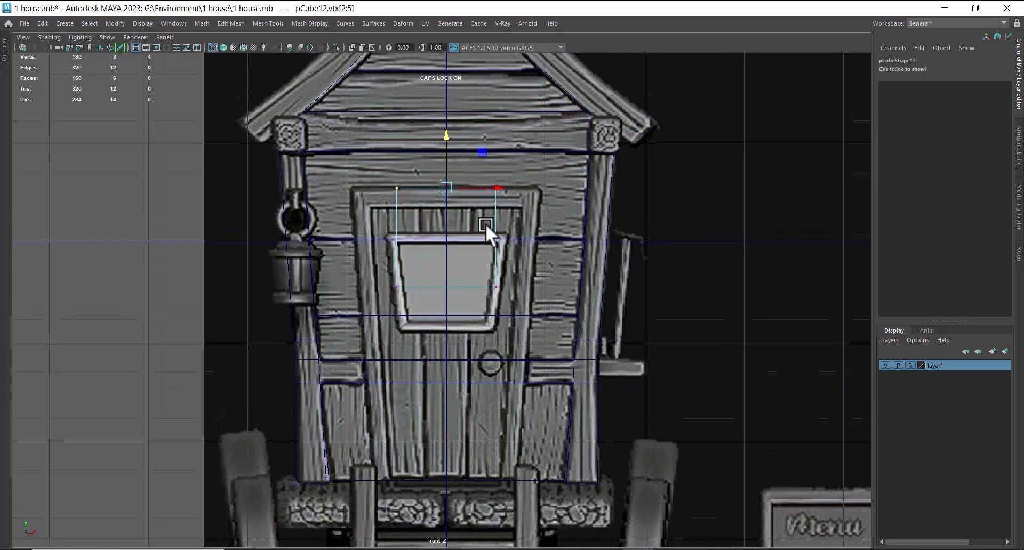
scroll(487, 201, up, 1)
alt+middle_drag(525, 216, 517, 295)
key(r)
drag(486, 231, 526, 229)
Move pCube12's bottom vertices down to the door's threshold and scale them in X to match the frame's lower width.
drag(554, 304, 366, 405)
alt+middle_drag(448, 422, 450, 297)
scroll(495, 379, down, 2)
drag(447, 187, 453, 354)
key(r)
drag(486, 409, 506, 410)
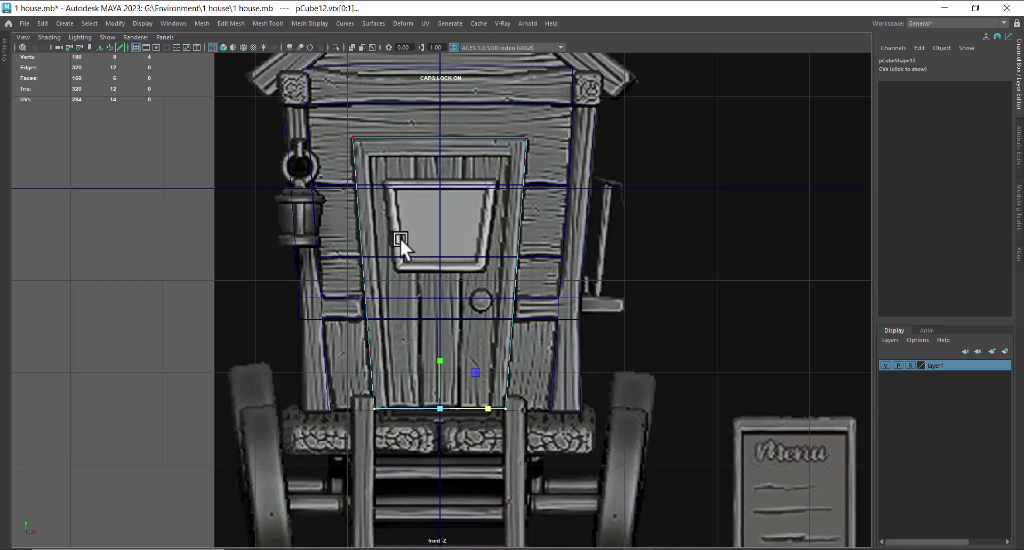
Bring up gary-roberts-bocardo-casita-02.jpg in ACDSee as a small floating window placed beside the modelling views.
key(space)
scroll(745, 476, up, 5)
mouse_move(745, 475)
alt+middle_down()
mouse_move(729, 393)
mouse_move(764, 434)
alt+middle_up()
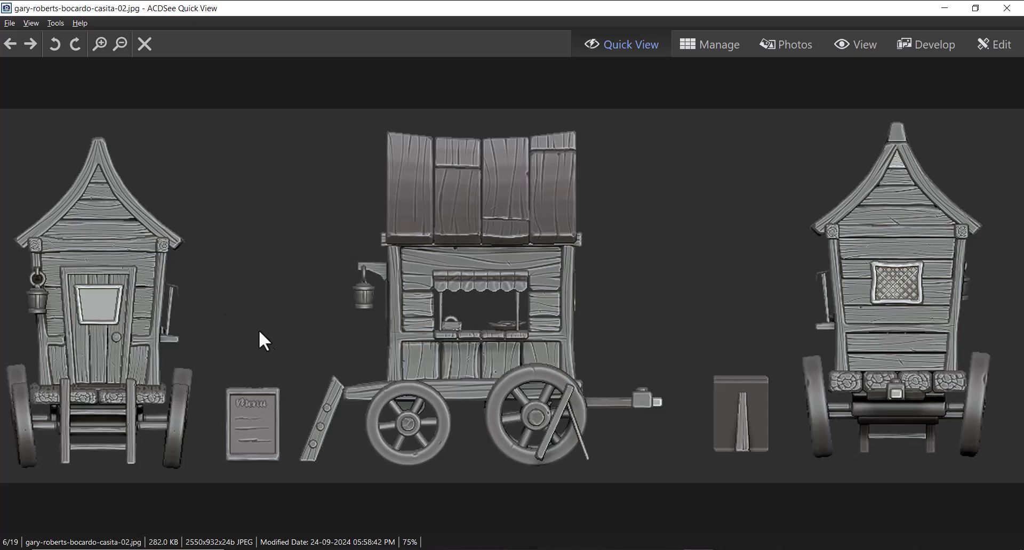
click(976, 8)
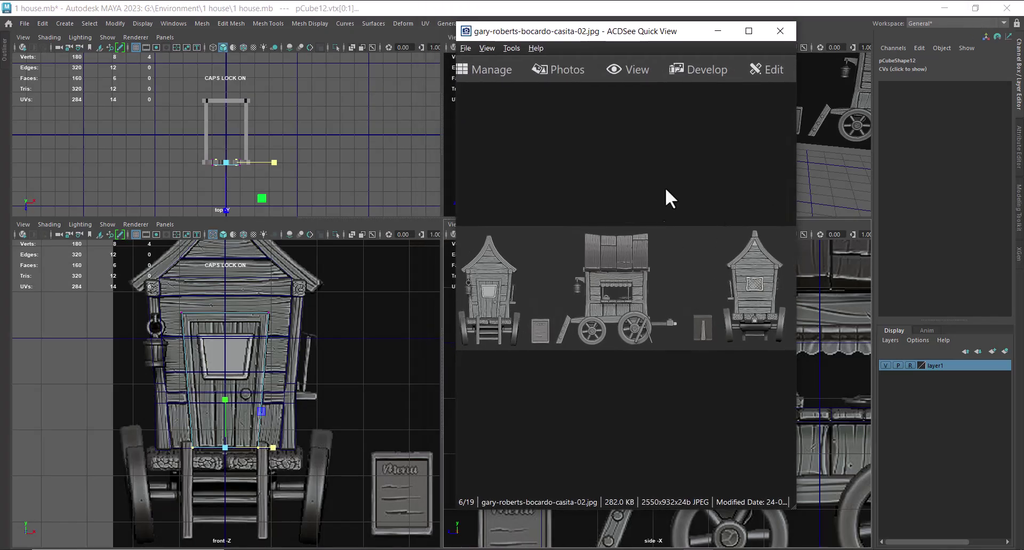
drag(794, 507, 800, 239)
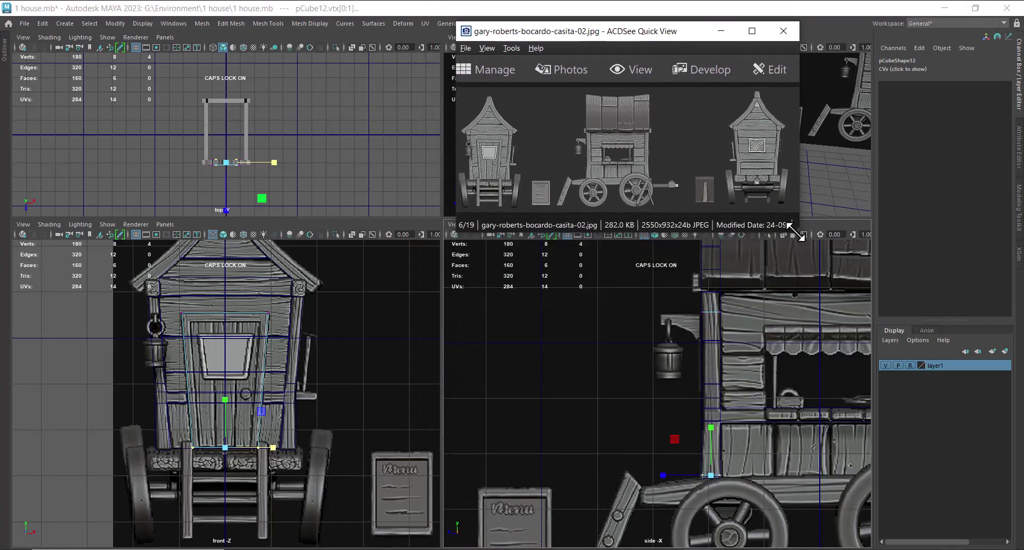
drag(670, 31, 185, 70)
Select all the front wall planks and thin them in depth to a Z scale of 0.848 so the door slab protrudes.
mouse_move(752, 154)
alt+mouse_down()
mouse_move(801, 166)
mouse_move(758, 157)
alt+mouse_up()
alt+middle_drag(758, 157, 751, 121)
alt+right_drag(751, 121, 753, 121)
alt+right_drag(243, 431, 293, 440)
alt+middle_drag(286, 371, 294, 401)
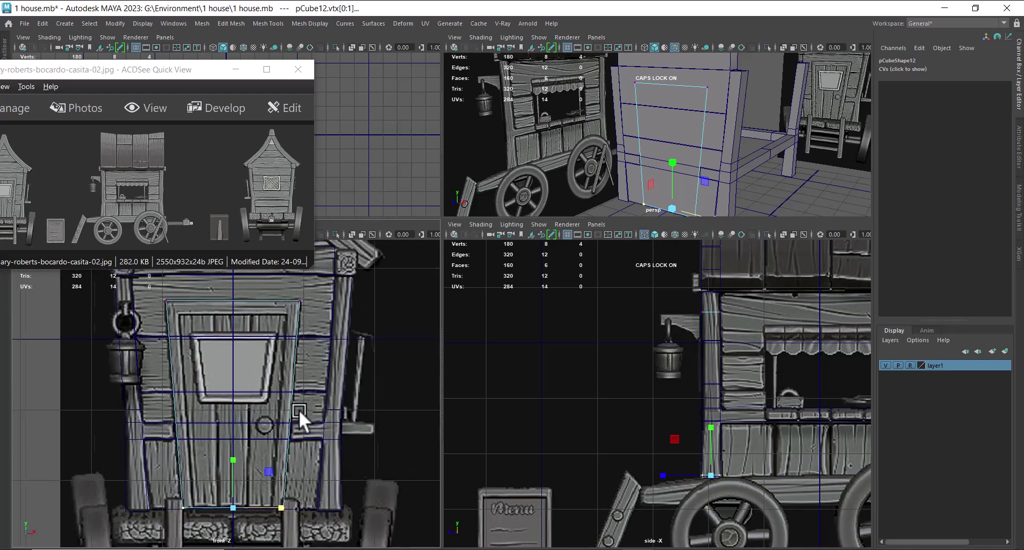
alt+drag(771, 112, 775, 103)
key(space)
alt+drag(741, 139, 589, 252)
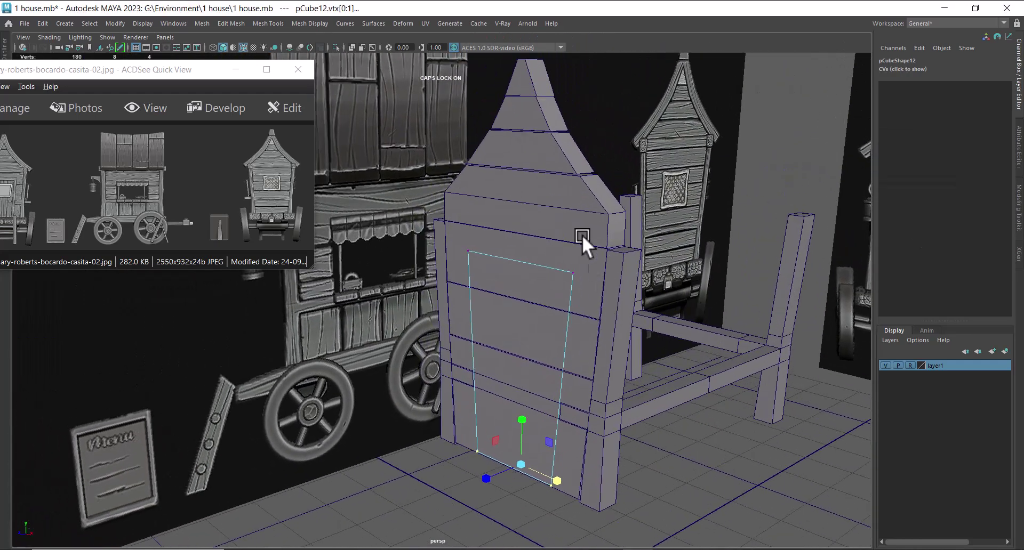
key(F8)
click(535, 74)
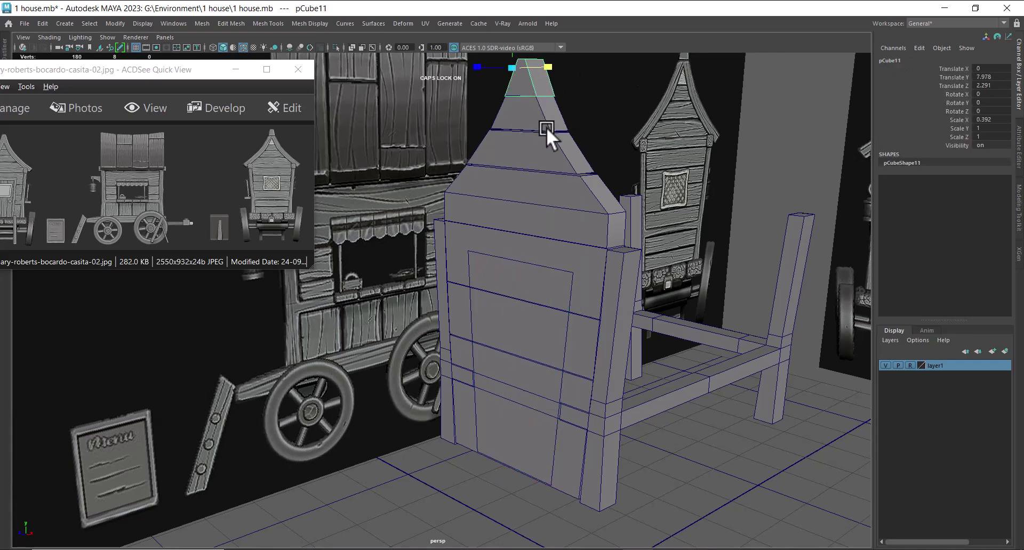
alt+drag(546, 145, 574, 122)
click(579, 148)
click(598, 194)
click(618, 270)
middle_drag(619, 320, 599, 434)
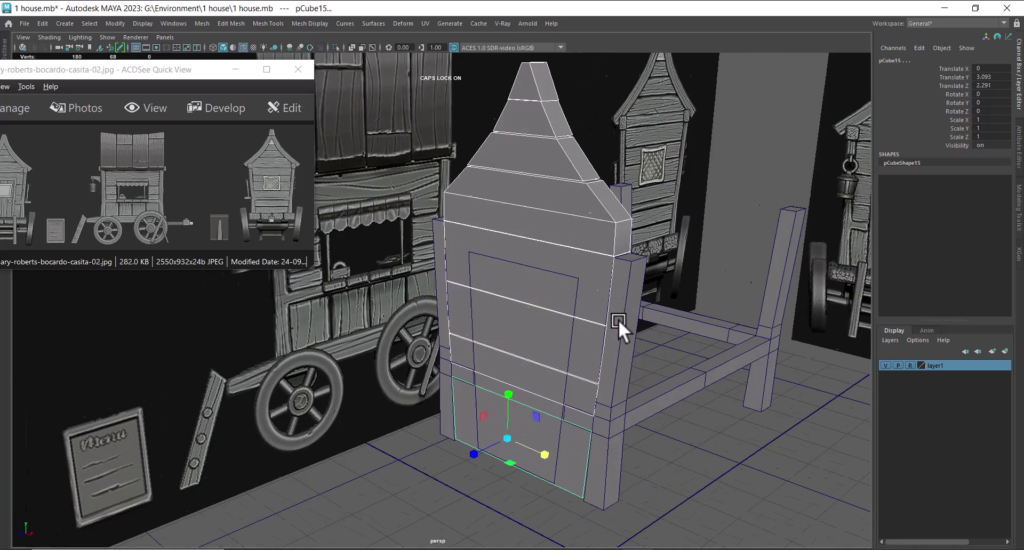
alt+drag(619, 319, 601, 412)
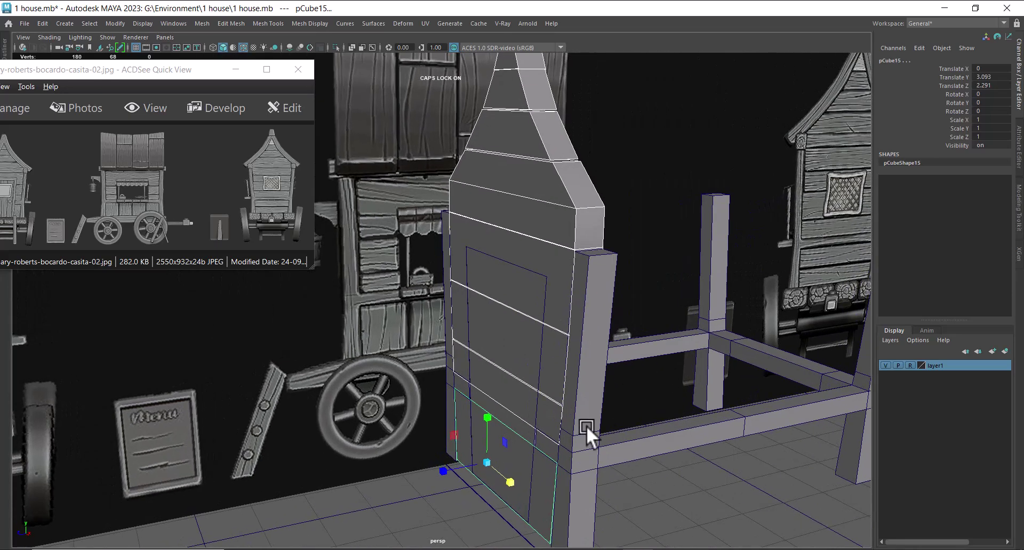
drag(444, 471, 562, 298)
key(w)
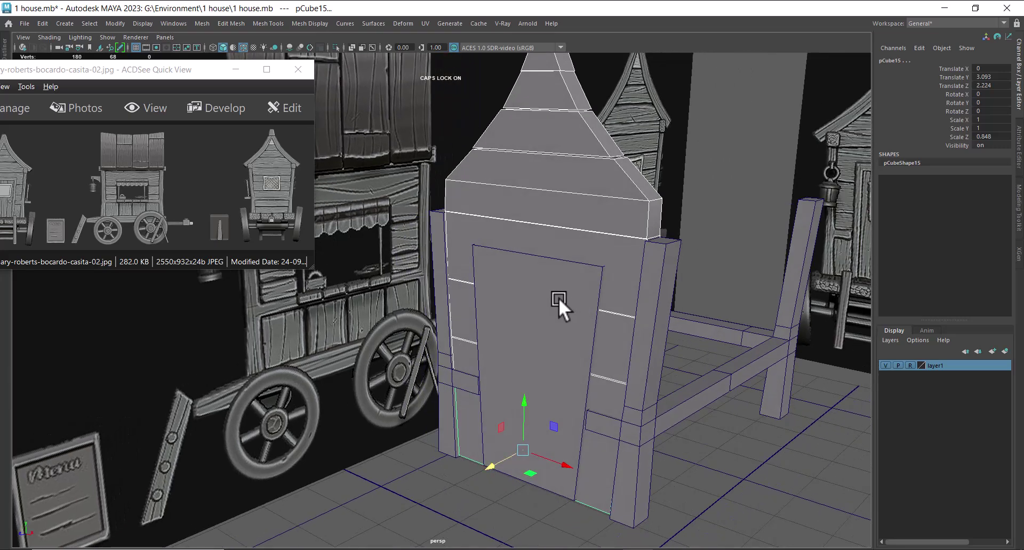
Enlarge the front door in the ACDSee reference image and shrink the window to a compact view around it.
click(49, 187)
scroll(43, 200, up, 3)
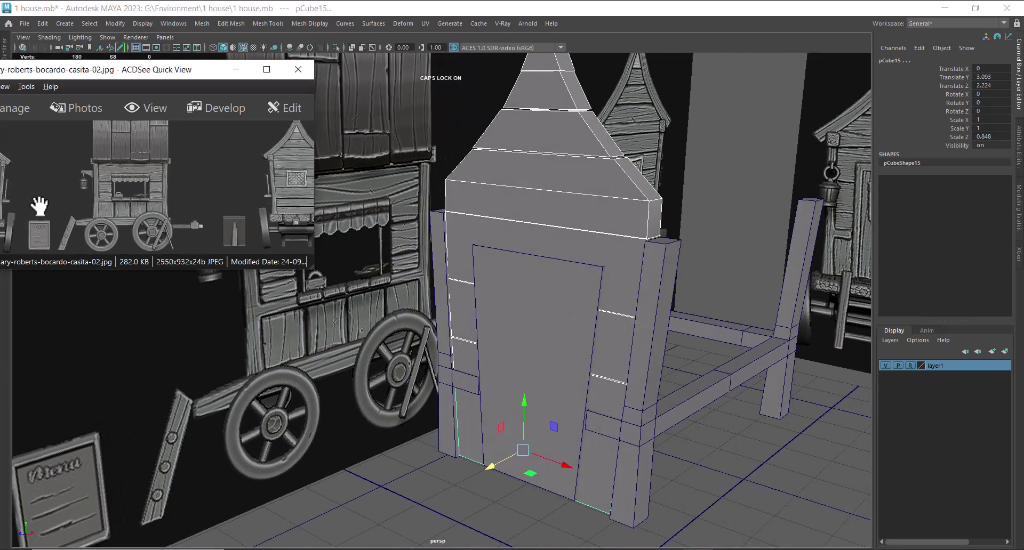
drag(106, 223, 338, 226)
scroll(210, 212, up, 1)
drag(192, 192, 181, 213)
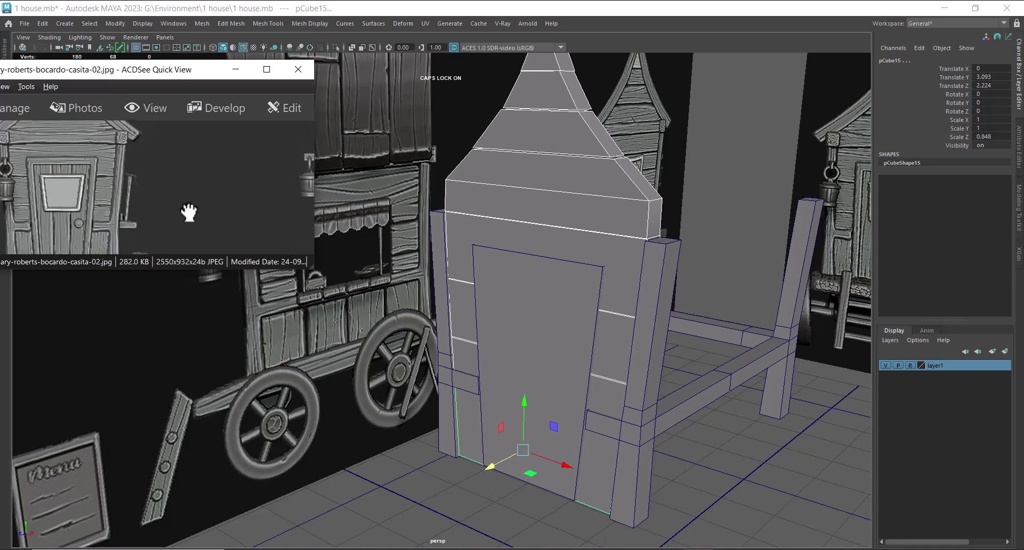
drag(314, 268, 180, 291)
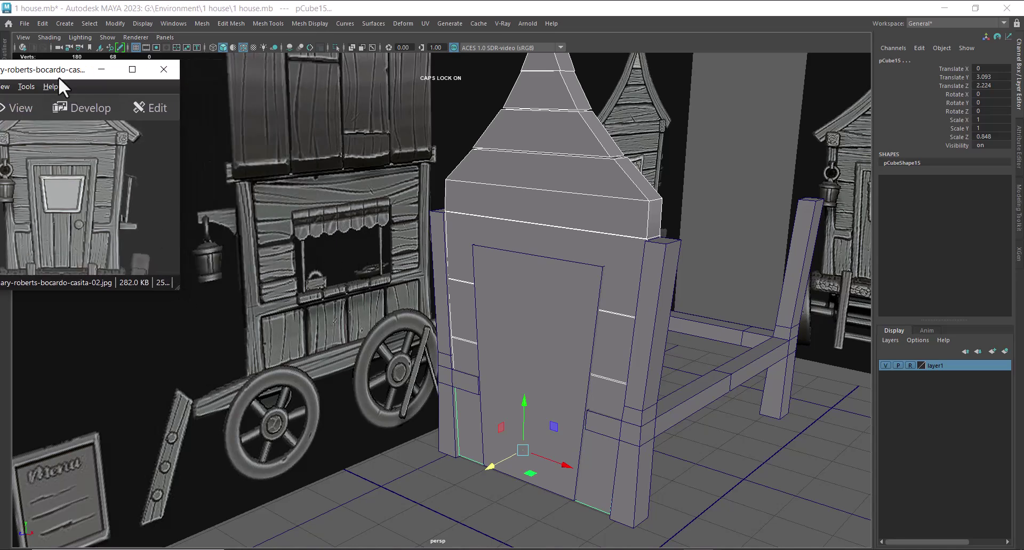
drag(60, 74, 71, 56)
Group the selected front wall planks and remove the group from the scene.
alt+drag(636, 275, 707, 298)
key(space)
scroll(247, 424, up, 2)
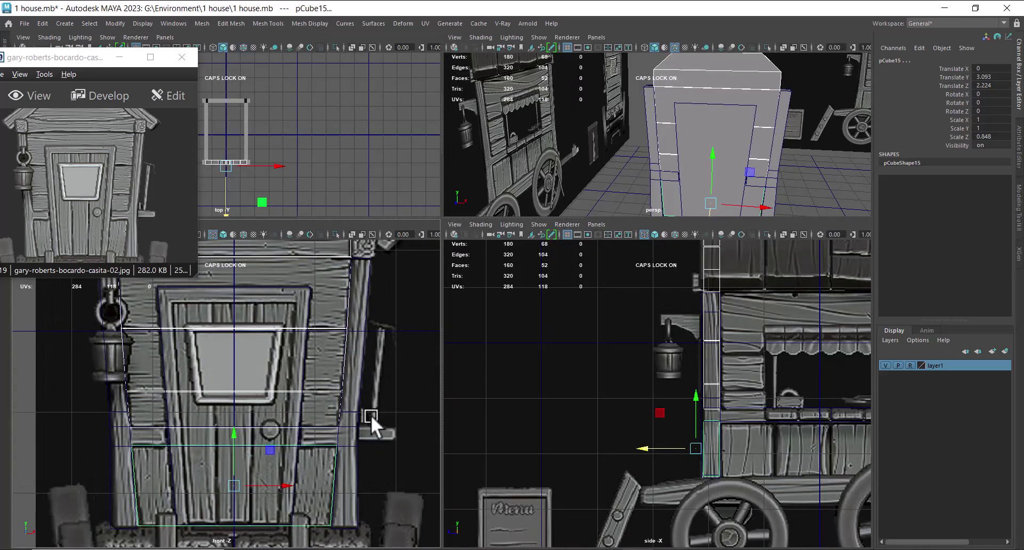
alt+drag(846, 99, 772, 128)
key(ctrl+g)
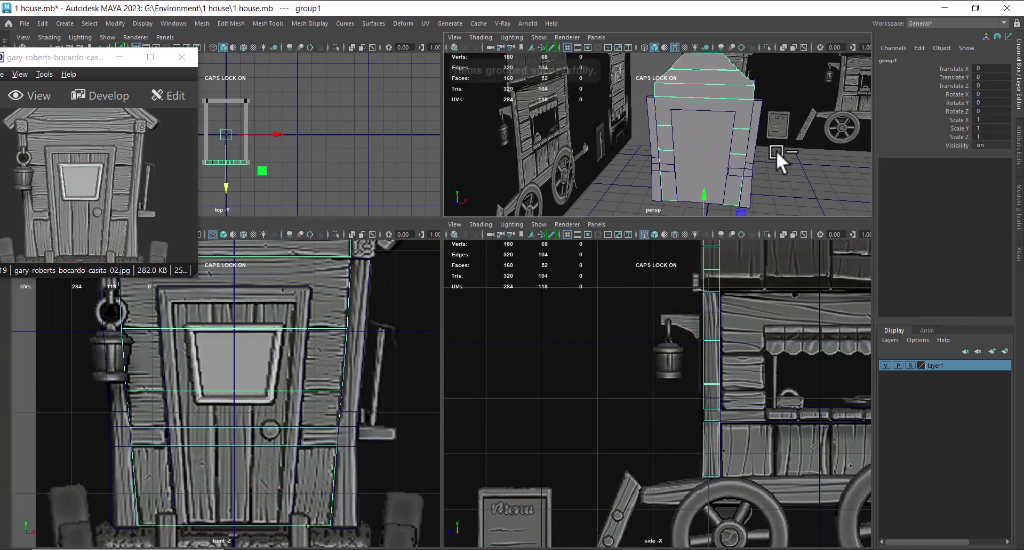
key(Delete)
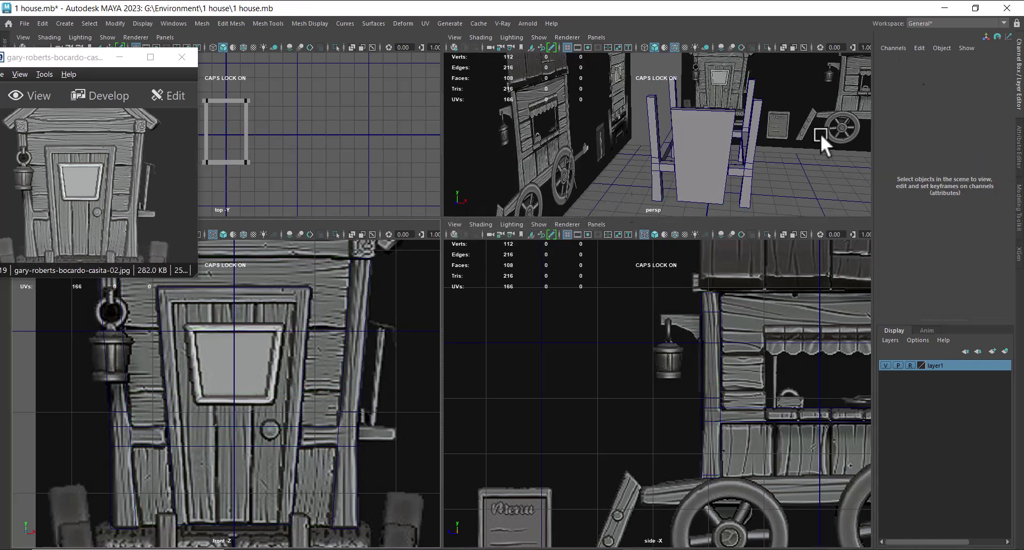
Select the door slab pCube12 and show it in a full-size front view.
click(711, 126)
scroll(337, 323, up, 3)
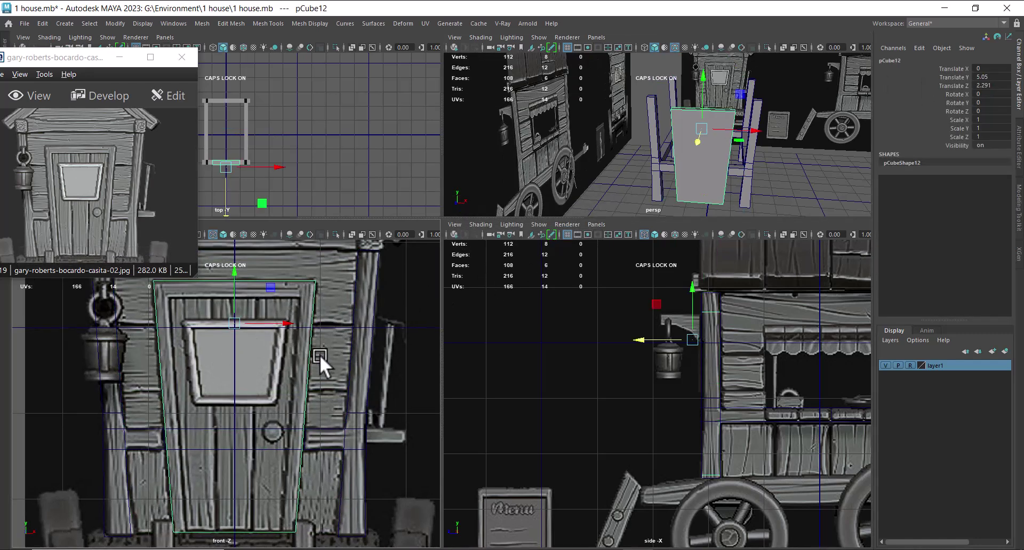
scroll(275, 362, down, 3)
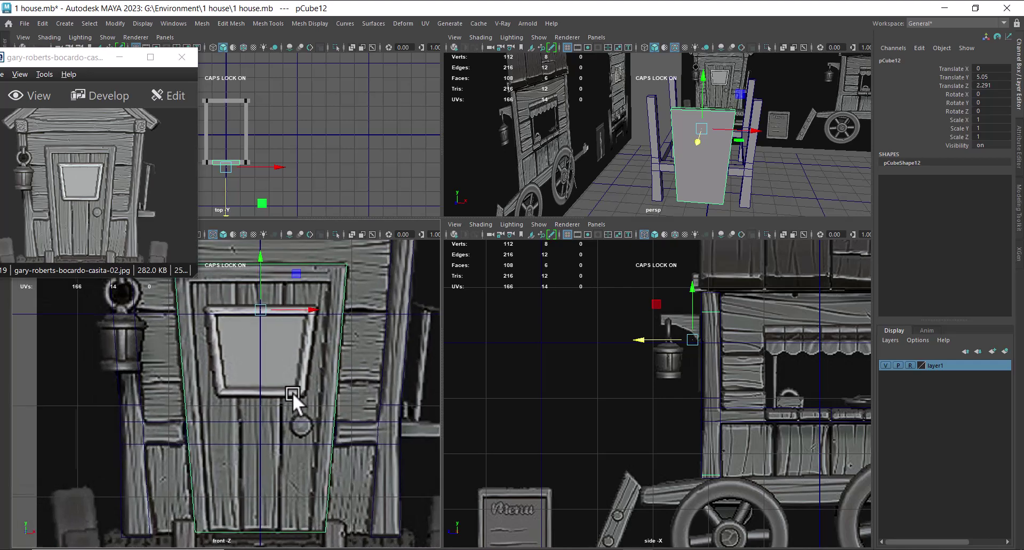
key(ctrl+space)
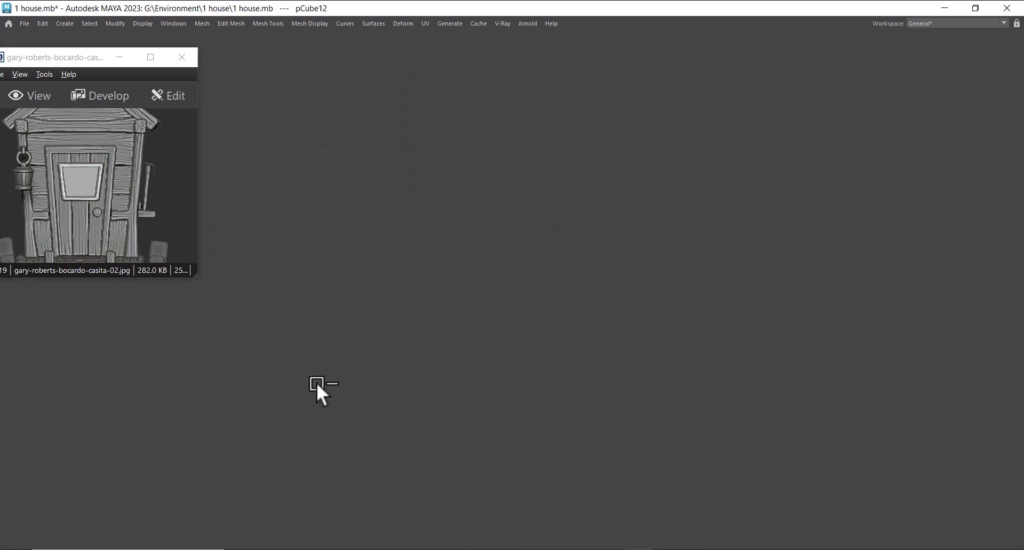
key(ctrl+space)
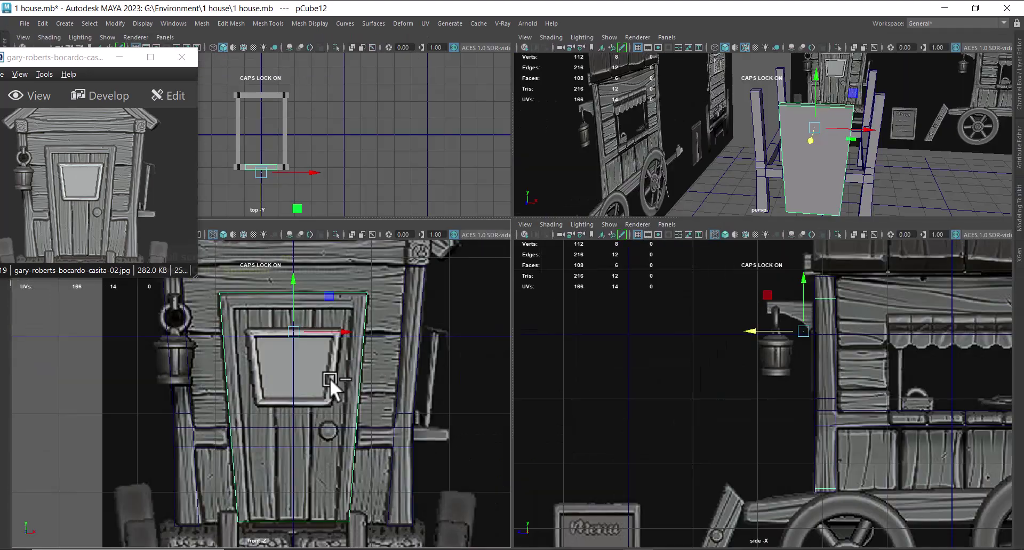
key(space)
scroll(677, 290, down, 3)
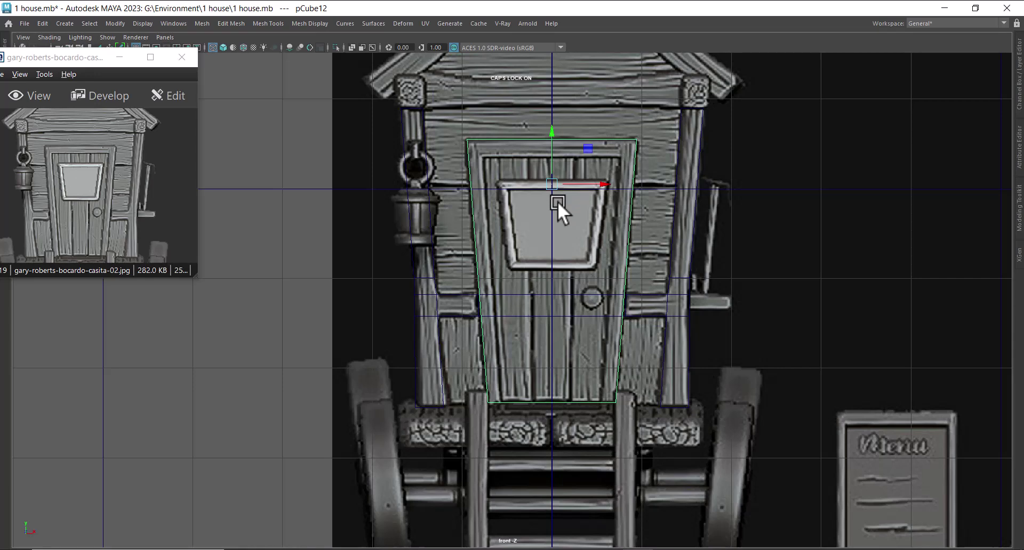
key(r)
drag(549, 185, 537, 199)
scroll(572, 328, up, 2)
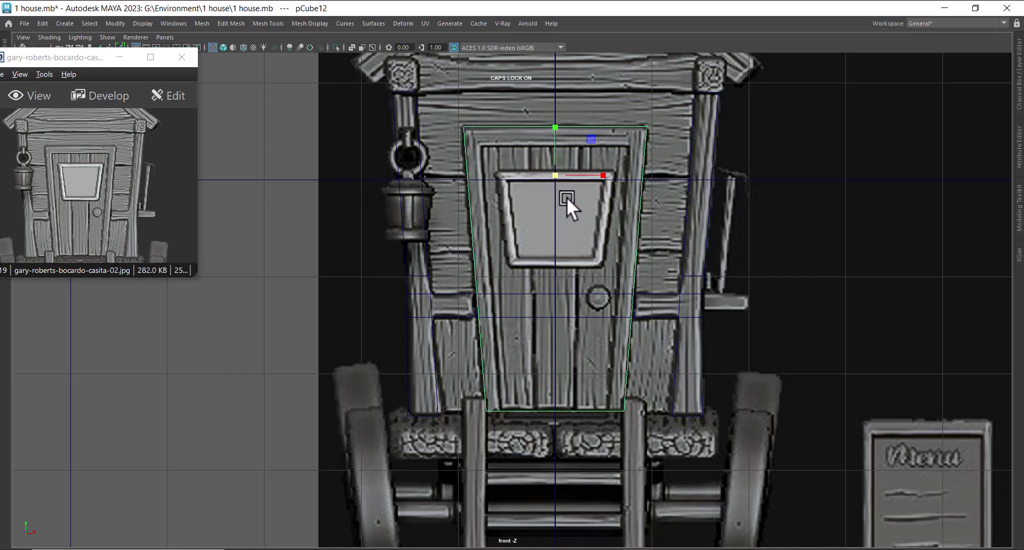
key(w)
scroll(584, 246, up, 2)
alt+right_drag(578, 306, 593, 291)
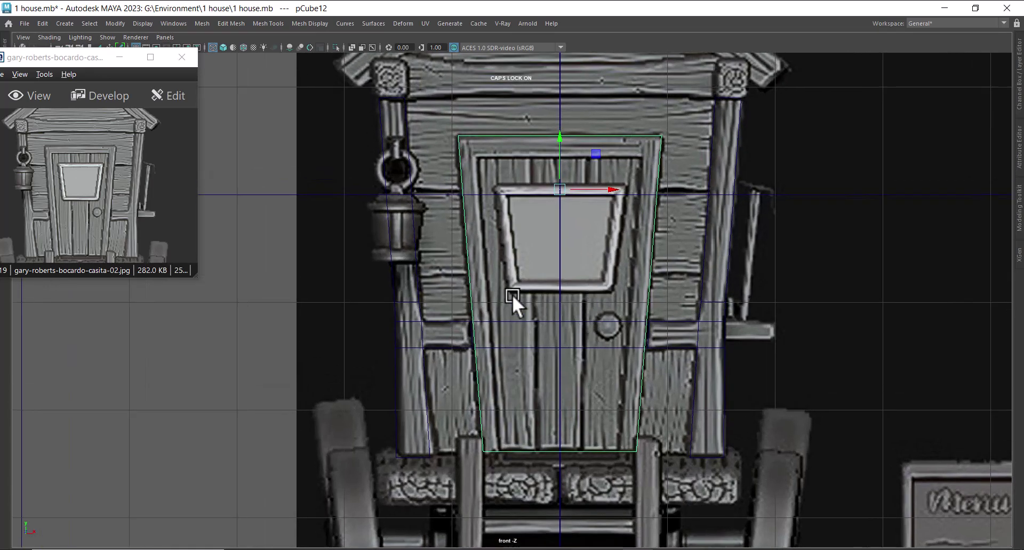
scroll(559, 227, up, 1)
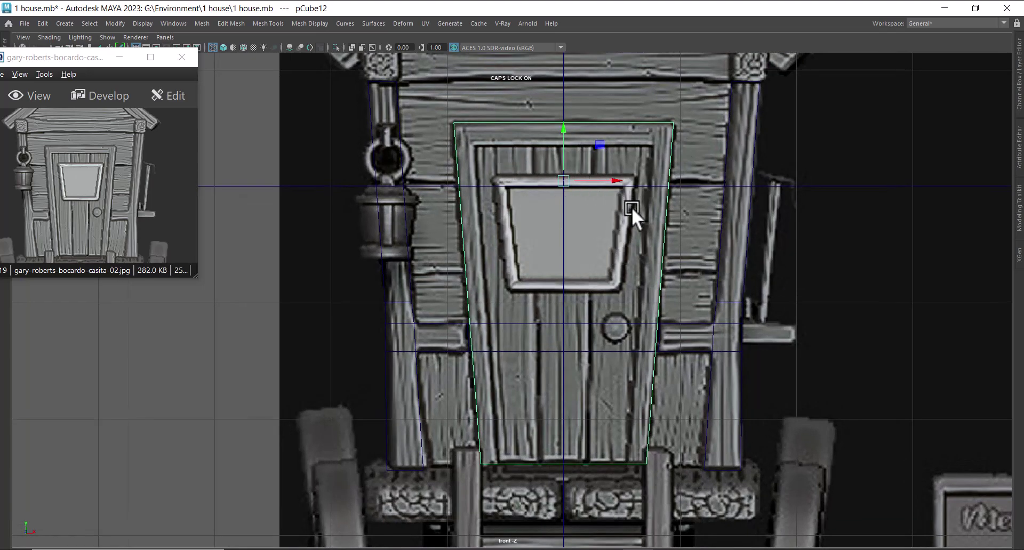
Duplicate the door slab and move the copy along X until it stands clear of the house and reference image.
scroll(613, 213, down, 4)
key(space)
alt+drag(776, 146, 807, 177)
scroll(332, 408, up, 2)
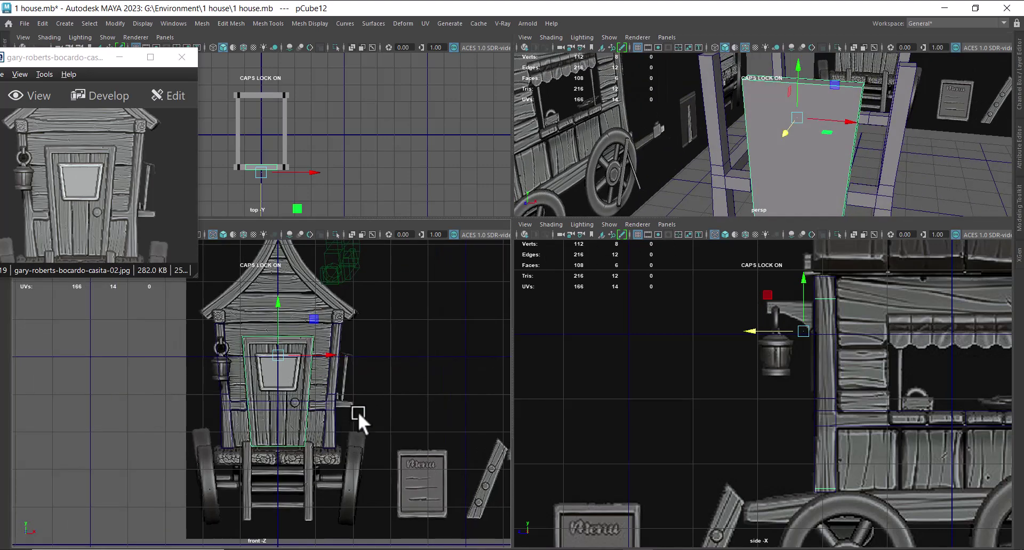
key(ctrl+d)
drag(331, 356, 198, 363)
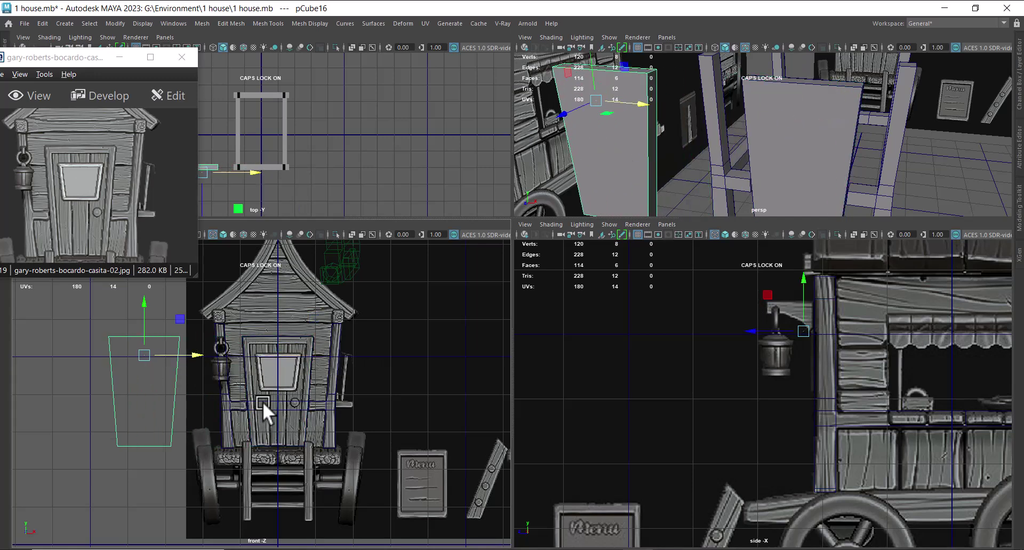
Select the front and back faces of the original door slab pCube12 and extrude them.
click(297, 335)
alt+drag(854, 128, 863, 155)
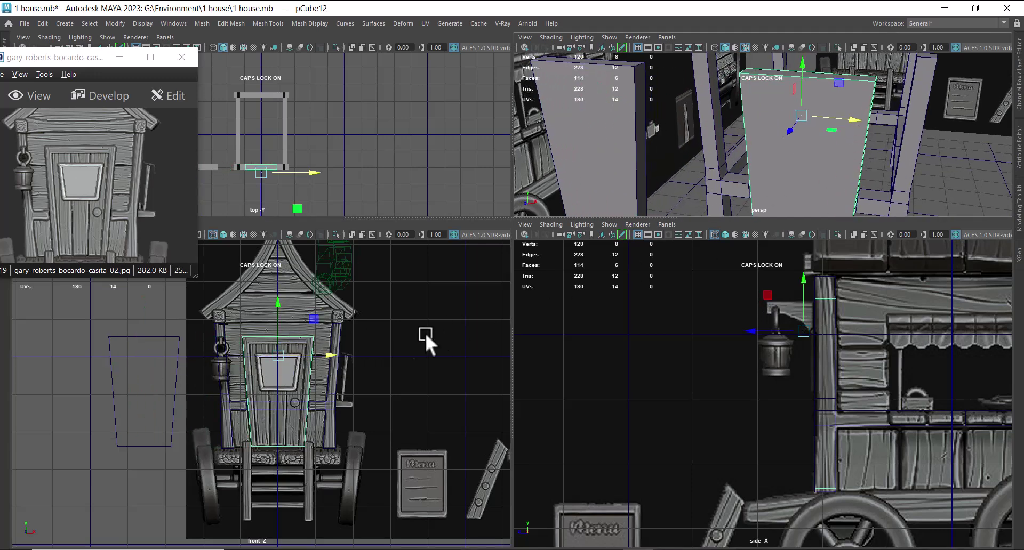
alt+middle_drag(274, 404, 280, 352)
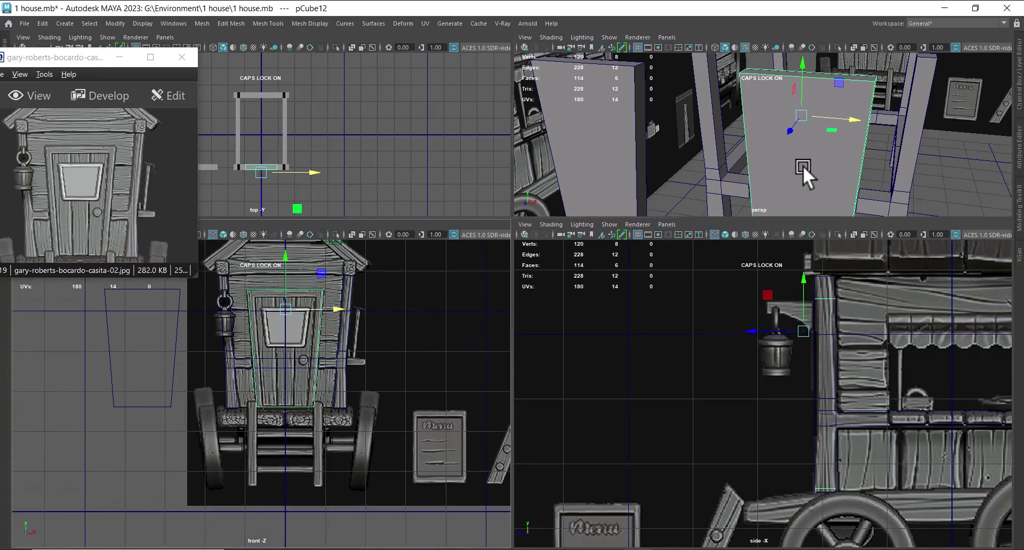
alt+drag(802, 165, 871, 155)
right_click(889, 146)
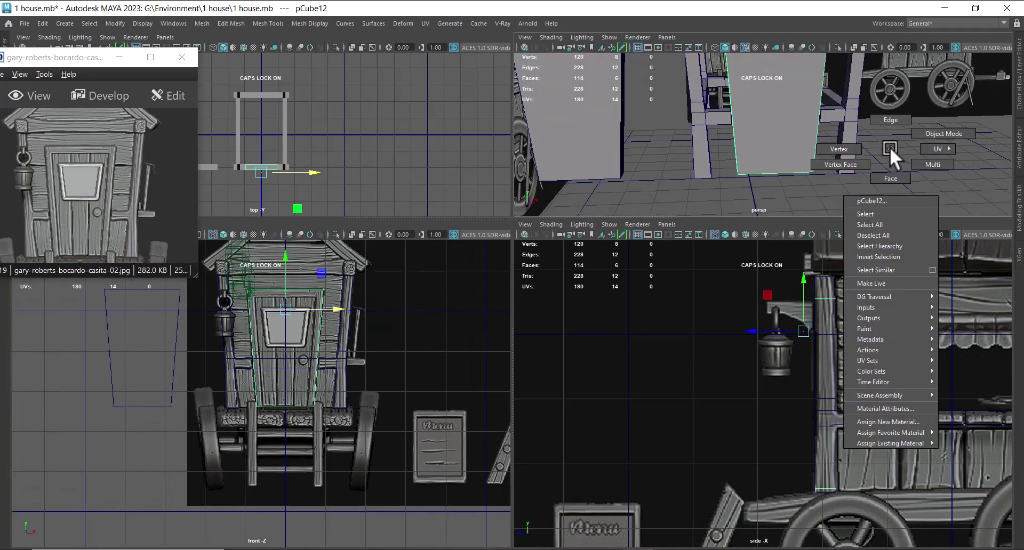
click(890, 179)
click(789, 154)
alt+drag(789, 153, 688, 135)
shift+click(783, 152)
scroll(416, 396, up, 2)
shift+right_drag(391, 315, 392, 317)
Offset the extruded faces inward until their borders match the inner edge of the reference door frame.
alt+drag(846, 148, 855, 170)
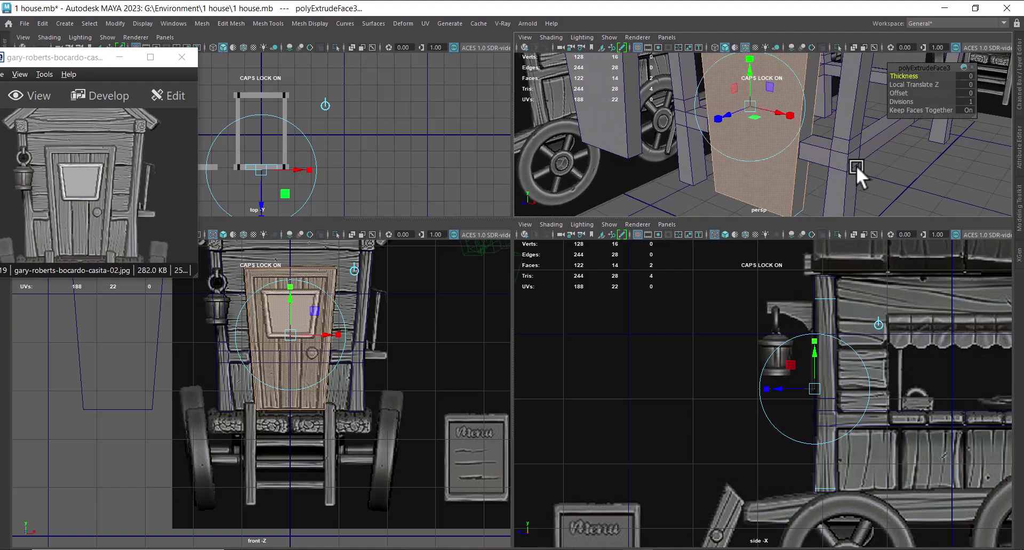
alt+middle_drag(855, 171, 845, 198)
alt+right_drag(844, 198, 848, 194)
drag(903, 93, 911, 92)
alt+right_drag(474, 307, 485, 382)
alt+middle_drag(485, 382, 468, 403)
alt+right_drag(468, 404, 360, 369)
key(w)
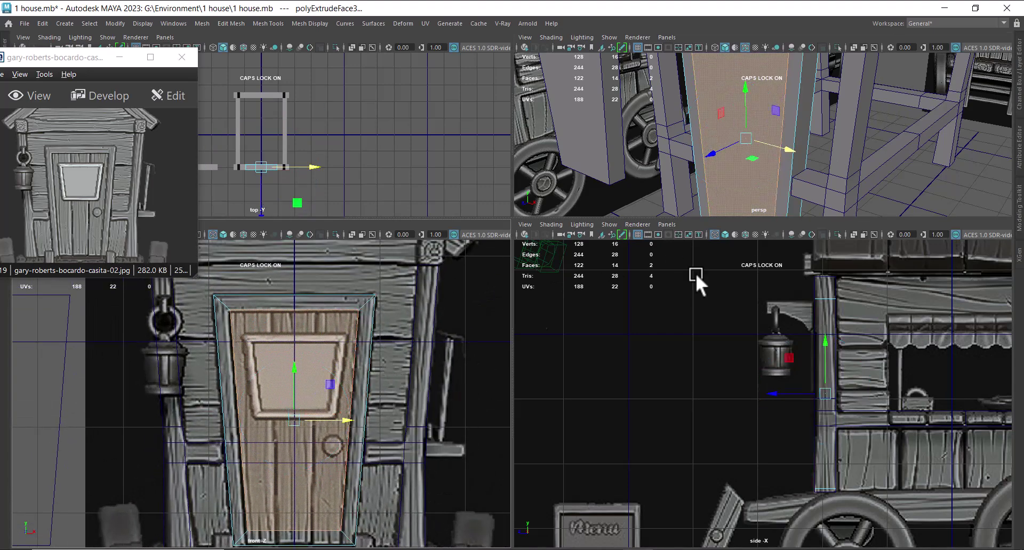
Delete the inset front and back faces and the bottom faces of pCube12 to open up the door frame.
alt+drag(885, 117, 852, 139)
key(Delete)
drag(761, 135, 768, 186)
key(Delete)
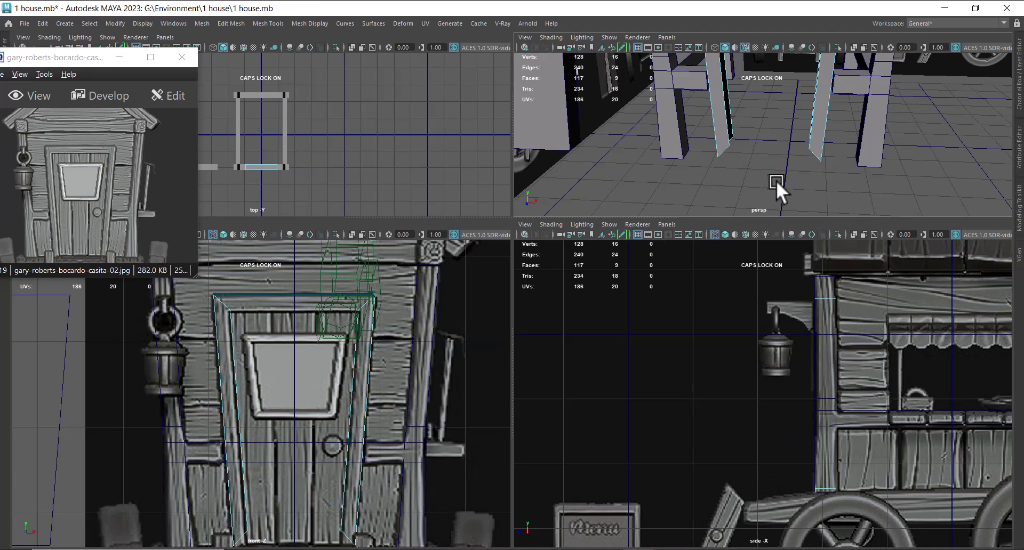
Lower the frame's inner bottom vertices to the threshold and flatten all the bottom vertices in Y to one level.
alt+middle_drag(320, 444, 339, 296)
scroll(336, 304, up, 3)
right_drag(260, 324, 180, 224)
scroll(306, 394, up, 2)
drag(257, 332, 448, 376)
drag(346, 319, 343, 338)
drag(464, 368, 123, 446)
key(r)
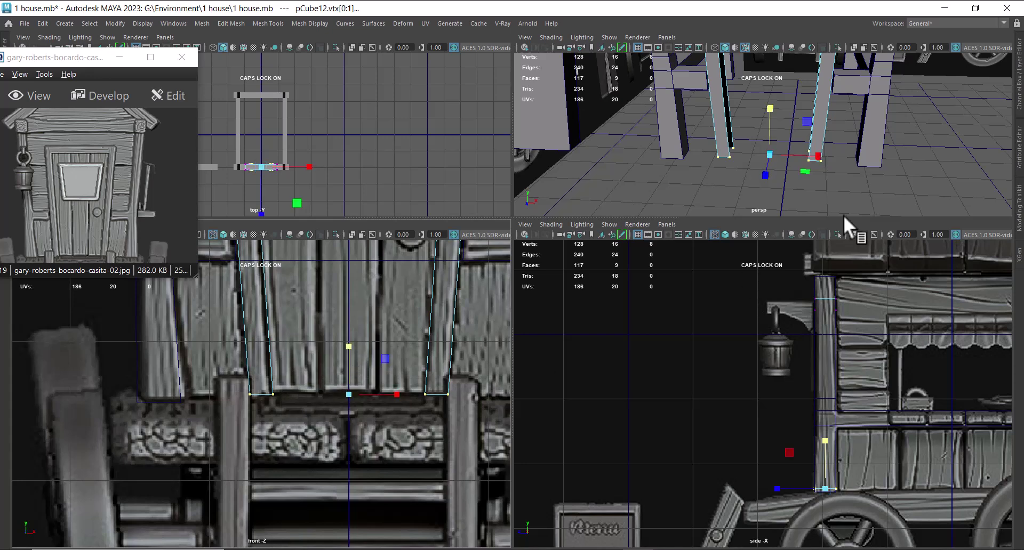
Return the door frame pCube12 to object mode and hide all unselected objects to isolate it.
scroll(331, 404, down, 3)
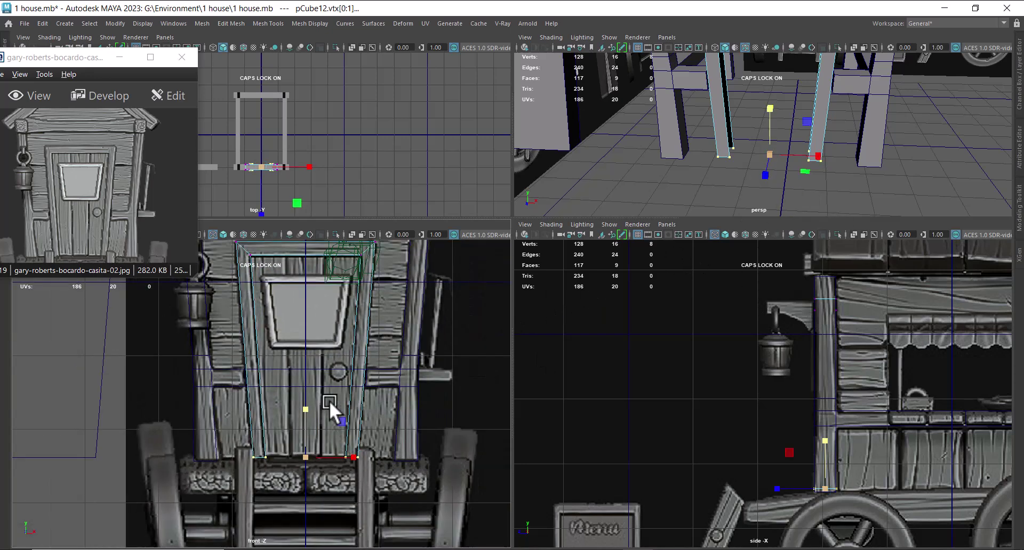
alt+middle_drag(329, 411, 373, 422)
alt+drag(915, 146, 856, 144)
key(space)
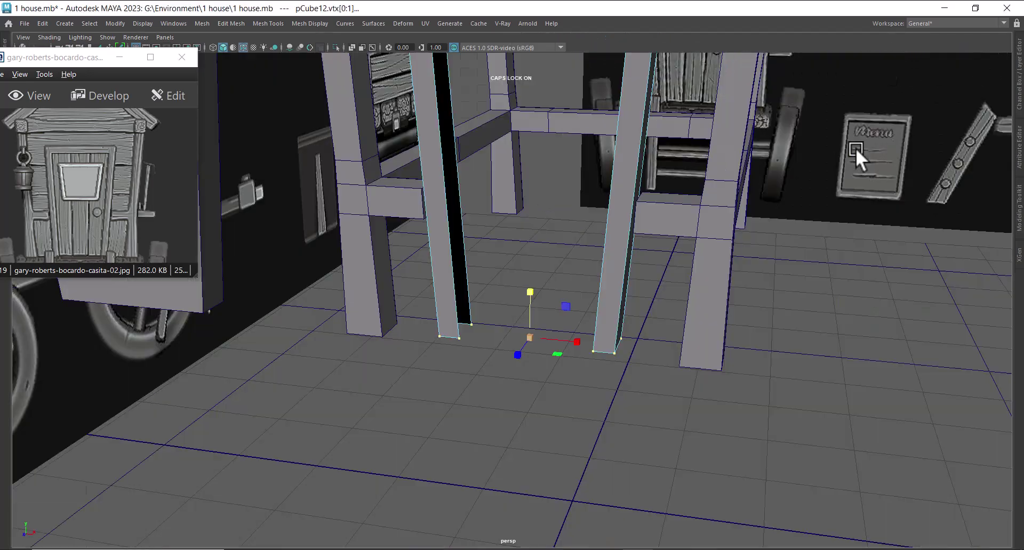
alt+middle_drag(718, 162, 782, 287)
scroll(782, 286, down, 1)
right_drag(689, 161, 766, 133)
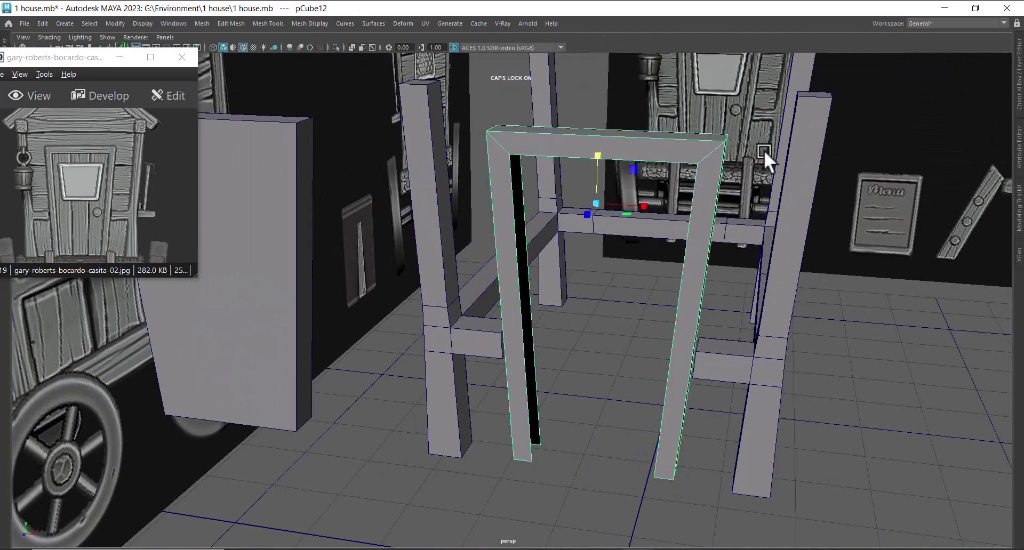
key(alt+h)
alt+drag(599, 274, 578, 316)
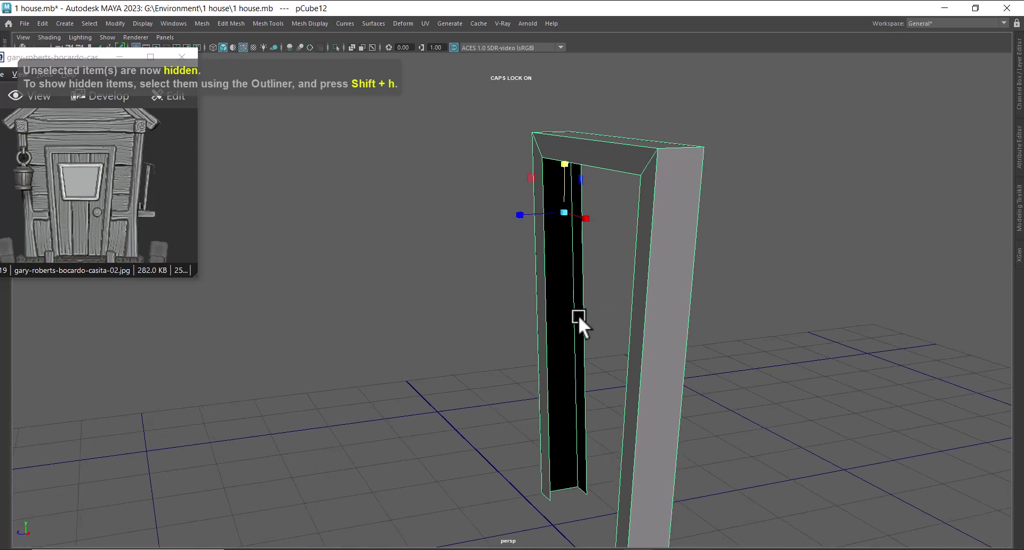
Bridge the front and back inner edges across the open underside of the frame's top beam.
key(F10)
alt+drag(580, 254, 614, 209)
click(606, 133)
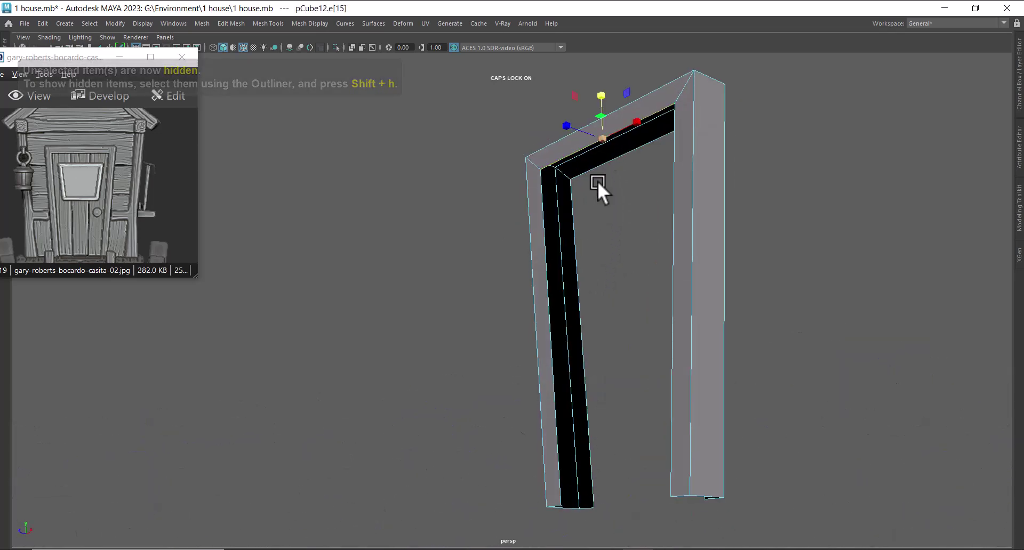
alt+drag(601, 155, 612, 168)
key(r)
alt+drag(626, 226, 715, 273)
click(596, 189)
shift+click(692, 130)
shift+right_drag(627, 172, 625, 304)
Bridge the front and back inner edges along both side posts of the door frame.
alt+drag(642, 301, 553, 251)
click(603, 234)
shift+click(564, 232)
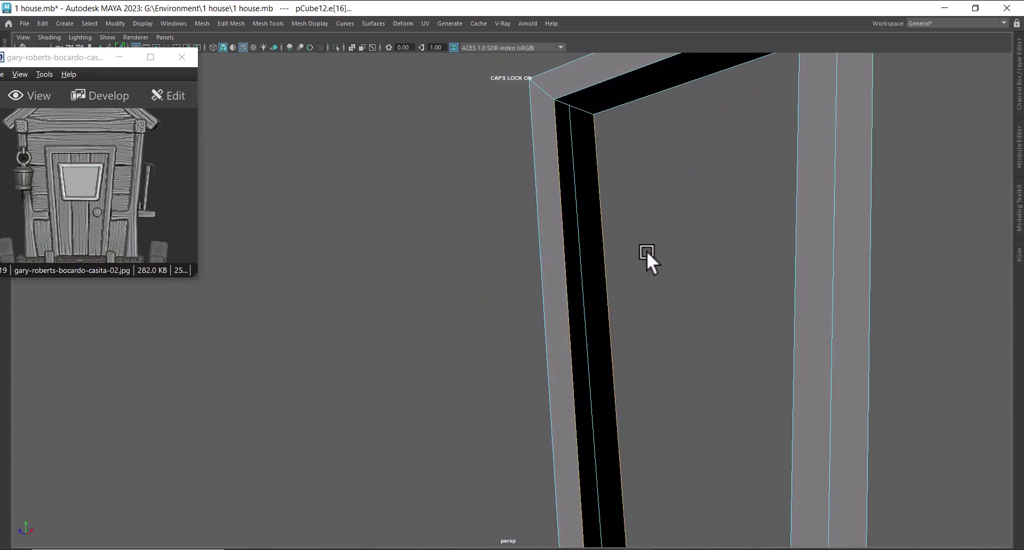
key(g)
alt+drag(673, 257, 648, 266)
click(643, 253)
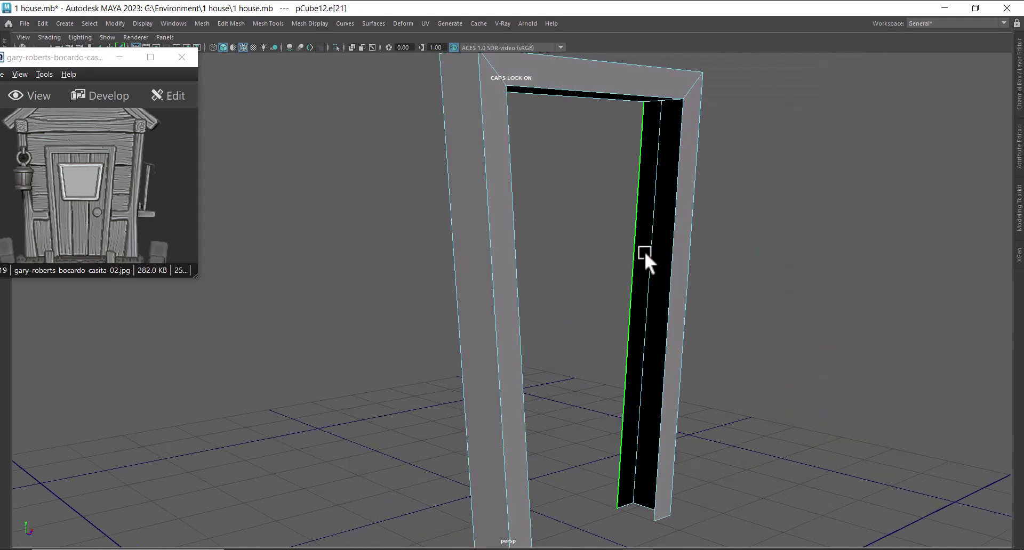
shift+click(673, 251)
key(g)
scroll(583, 372, up, 5)
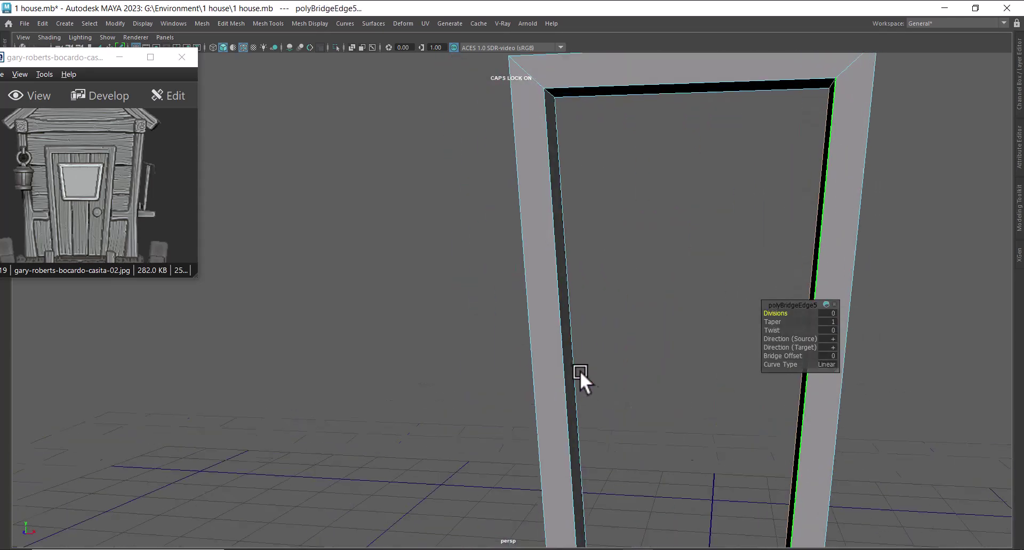
Fill the open holes at the bottom ends of both door frame posts.
scroll(550, 265, down, 5)
scroll(552, 454, up, 3)
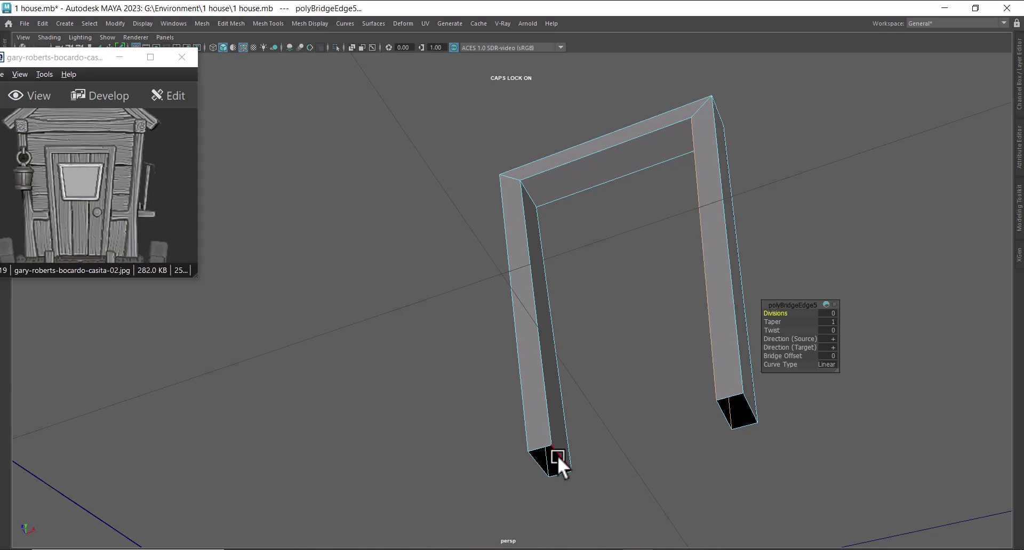
click(557, 456)
shift+right_click(611, 307)
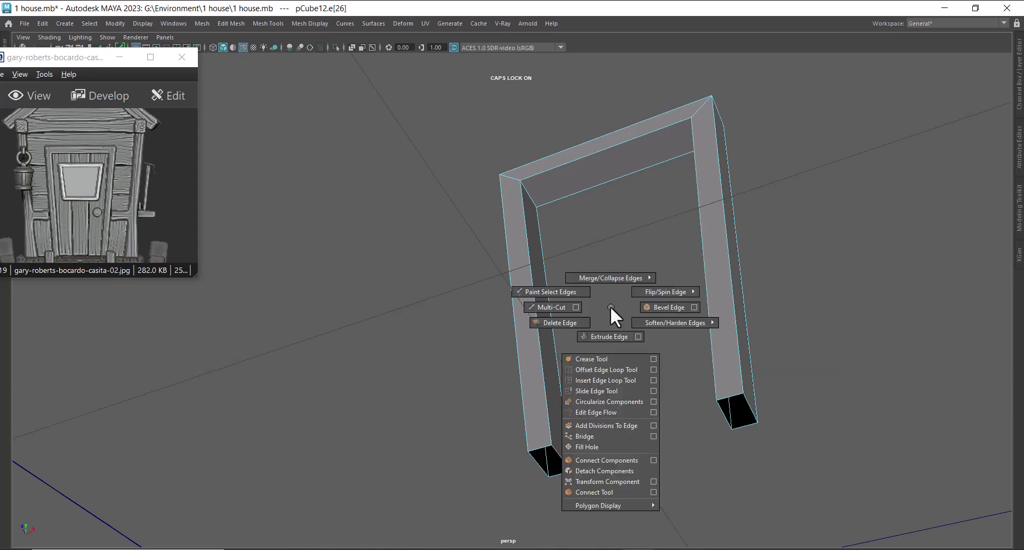
click(596, 447)
click(730, 396)
shift+right_click(815, 341)
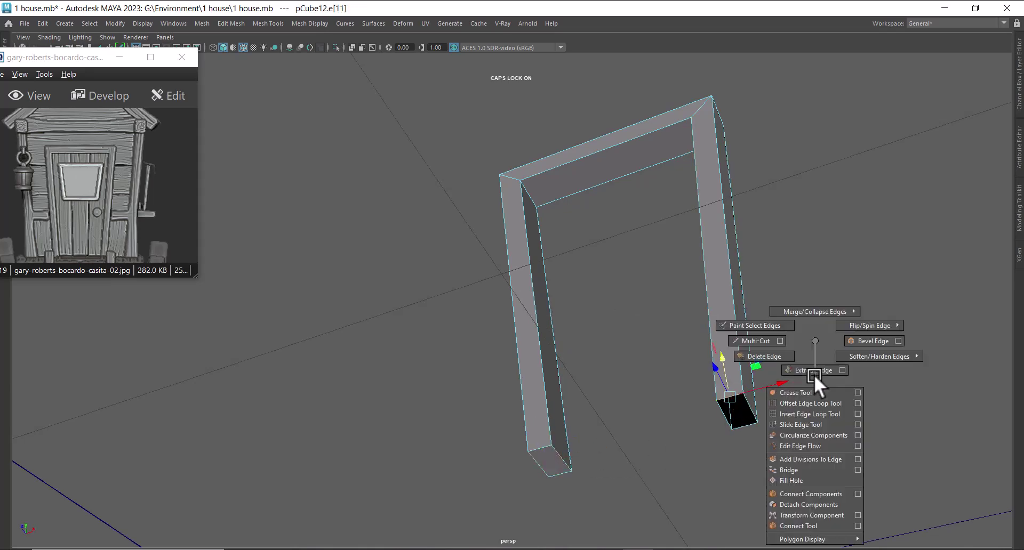
click(800, 479)
Return the closed door frame to object mode and show the last hidden objects again.
alt+drag(799, 473, 704, 224)
right_drag(693, 213, 756, 145)
alt+right_drag(667, 274, 630, 299)
alt+drag(629, 299, 639, 340)
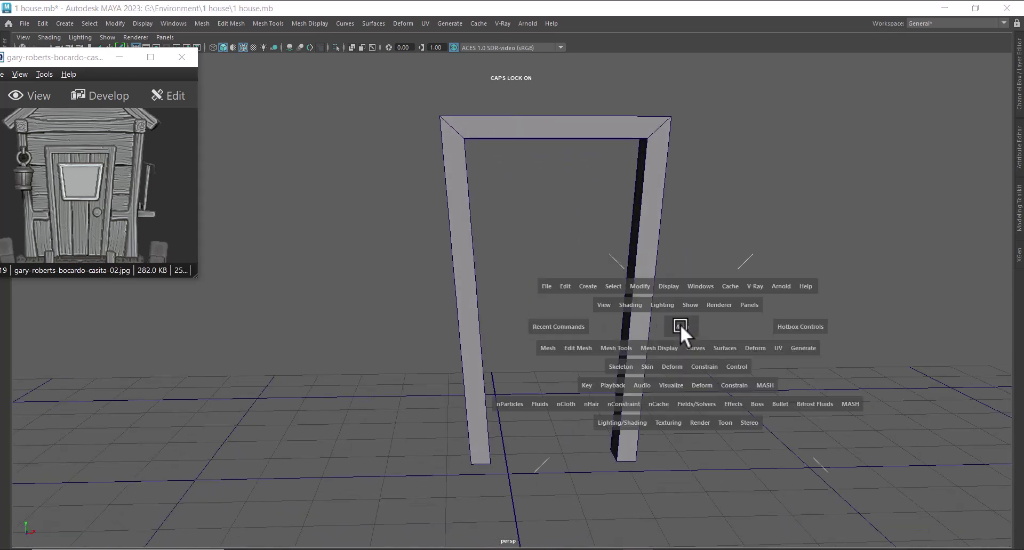
key(space)
alt+right_drag(424, 404, 344, 383)
key(ctrl+shift+h)
alt+middle_drag(197, 407, 269, 411)
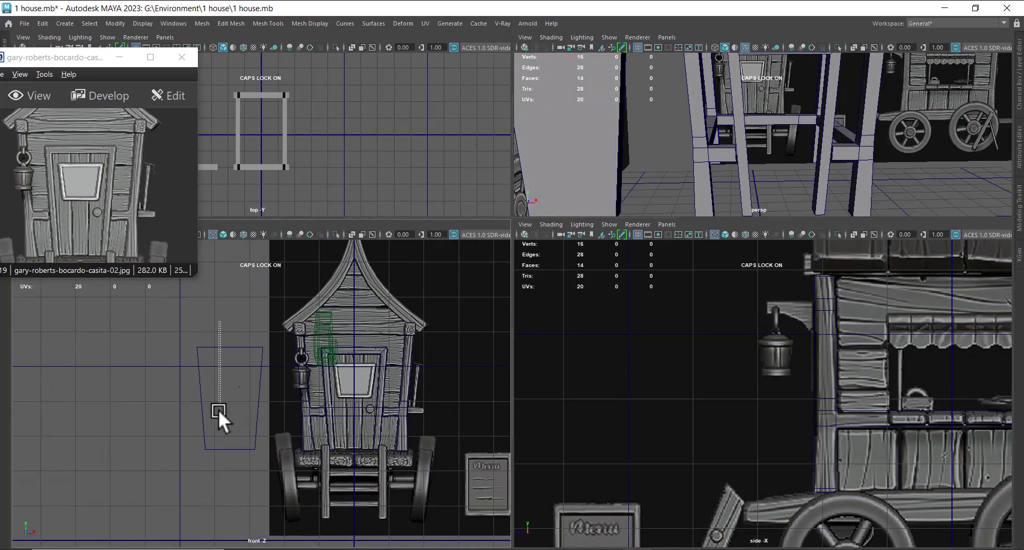
Duplicate the tapered door slab pCube16, move the copy onto the door and scale it down over the reference window.
drag(225, 372, 226, 373)
scroll(299, 431, up, 4)
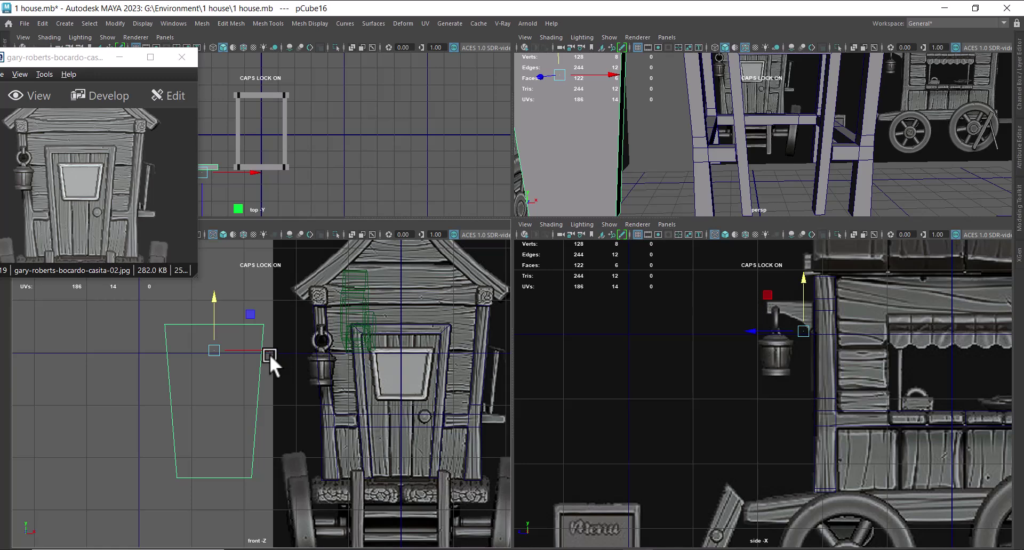
click(267, 350)
scroll(225, 382, up, 2)
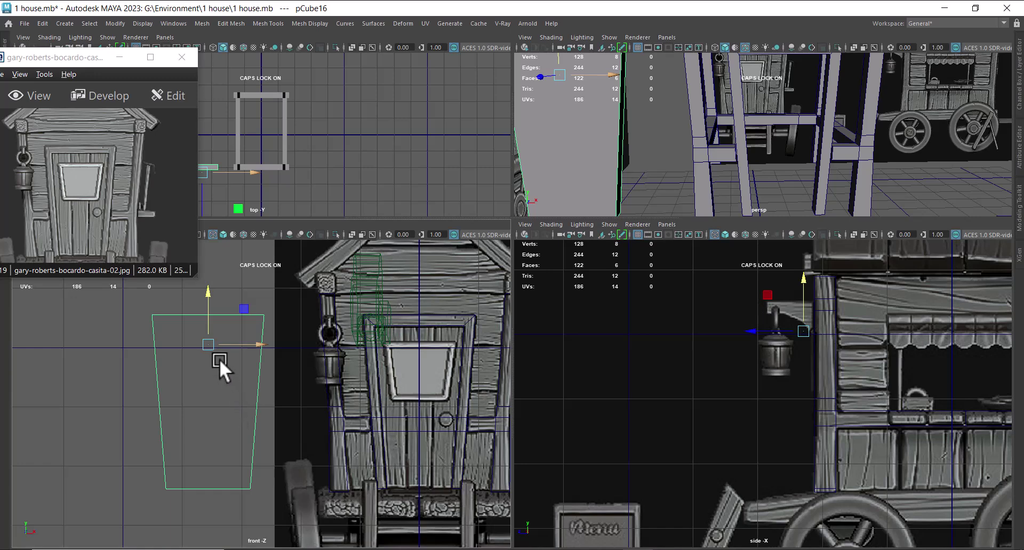
key(ctrl+d)
drag(261, 347, 319, 511)
key(r)
scroll(461, 455, up, 3)
alt+middle_drag(450, 414, 213, 450)
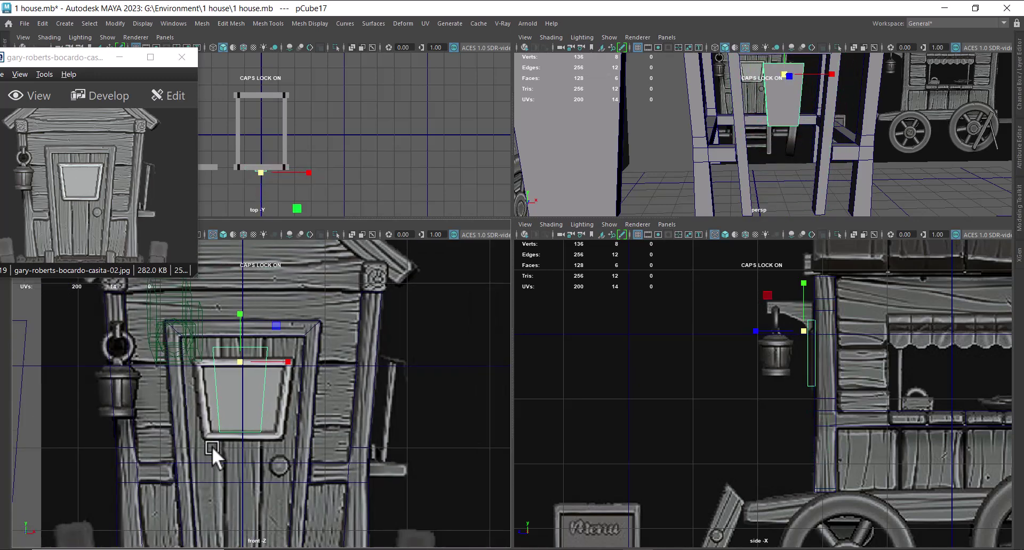
Shorten the duplicated slab along Y and align its top edge with the top of the reference window frame.
scroll(272, 436, up, 4)
alt+middle_drag(331, 421, 369, 414)
scroll(368, 428, up, 2)
mouse_move(267, 276)
mouse_down()
mouse_move(262, 306)
mouse_move(267, 276)
mouse_up()
key(w)
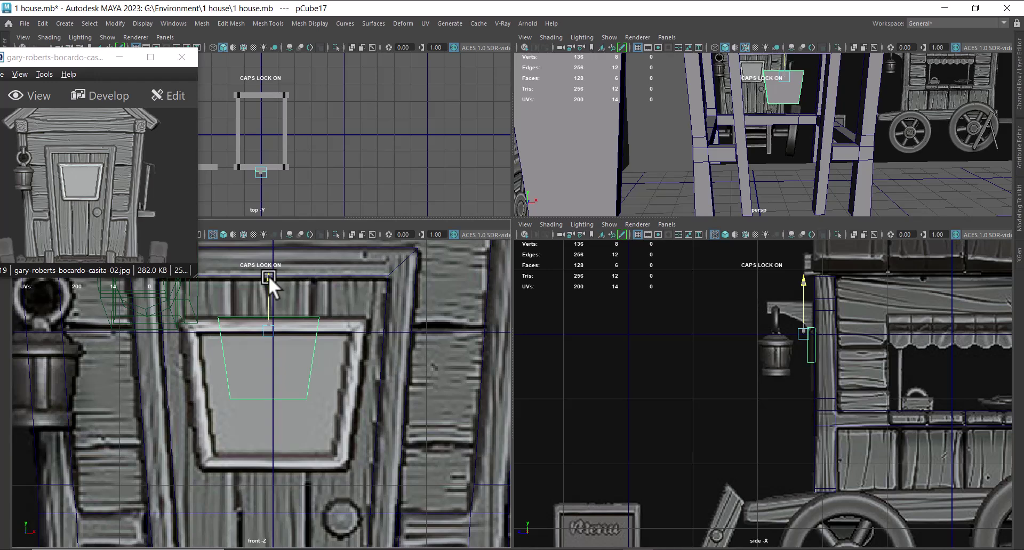
Move the window block's bottom and left vertices to the bottom and left outer edges of the reference window frame.
right_drag(309, 381, 250, 339)
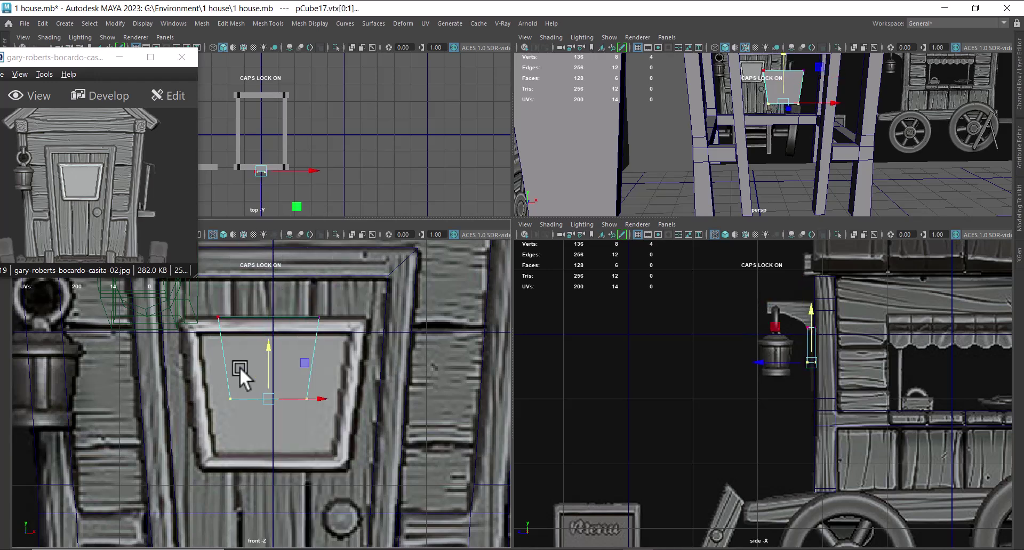
drag(210, 375, 308, 420)
drag(269, 347, 270, 414)
alt+middle_drag(265, 384, 307, 410)
drag(239, 324, 283, 522)
drag(317, 417, 288, 414)
mouse_move(256, 335)
mouse_down()
mouse_move(216, 362)
mouse_move(273, 341)
mouse_up()
Move the window block's right vertices out to the right outer edge of the reference window frame.
drag(327, 321, 414, 516)
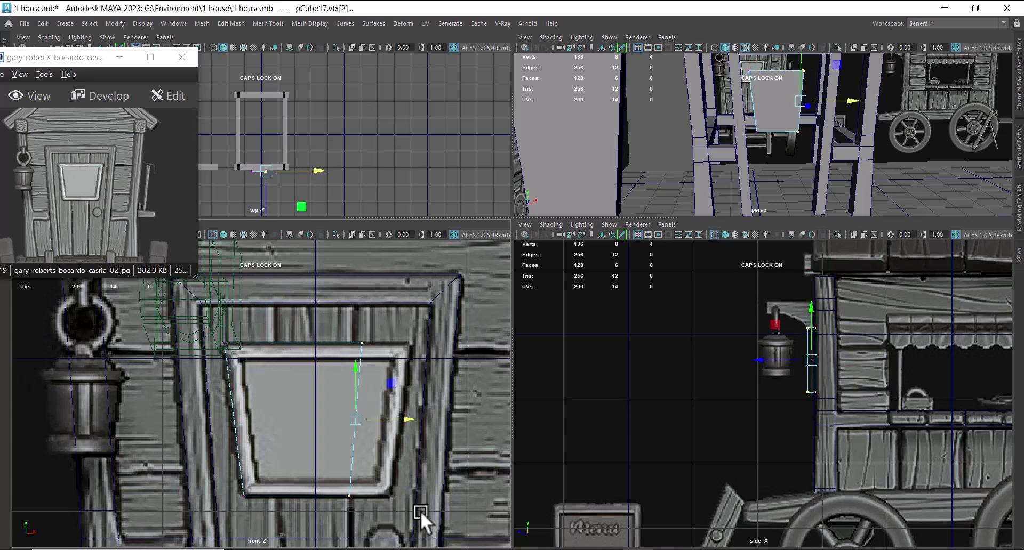
drag(409, 419, 449, 421)
drag(419, 322, 370, 396)
drag(457, 340, 463, 341)
Return the window block to object mode and scale it thicker along Z.
alt+drag(884, 124, 856, 120)
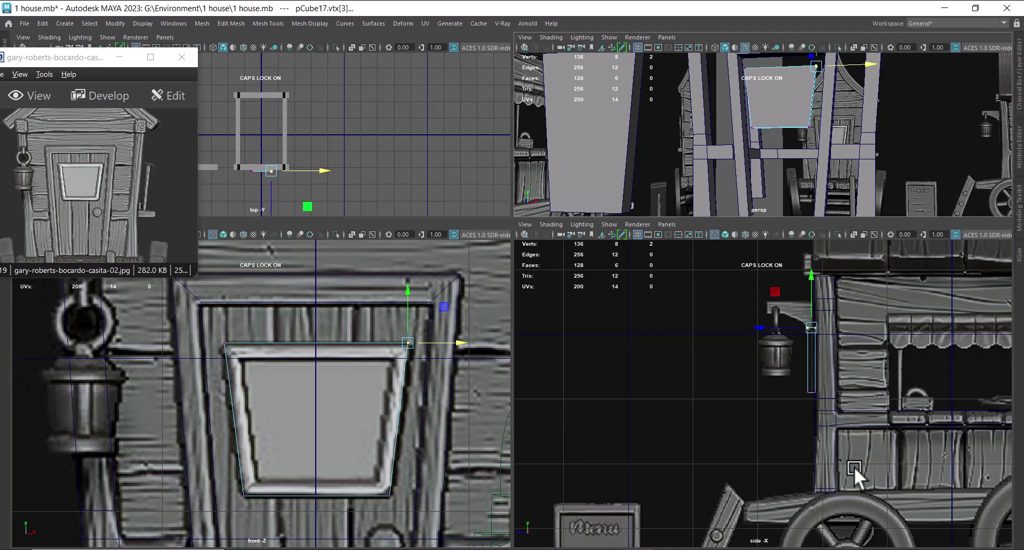
scroll(840, 399, up, 4)
alt+middle_drag(961, 375, 861, 450)
scroll(821, 382, up, 8)
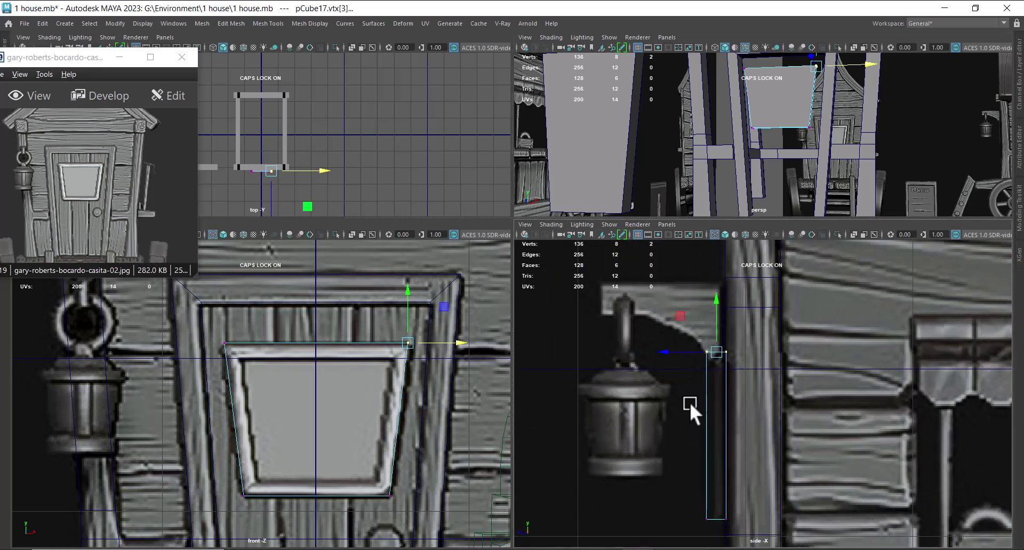
alt+middle_drag(718, 482, 723, 424)
scroll(773, 114, up, 5)
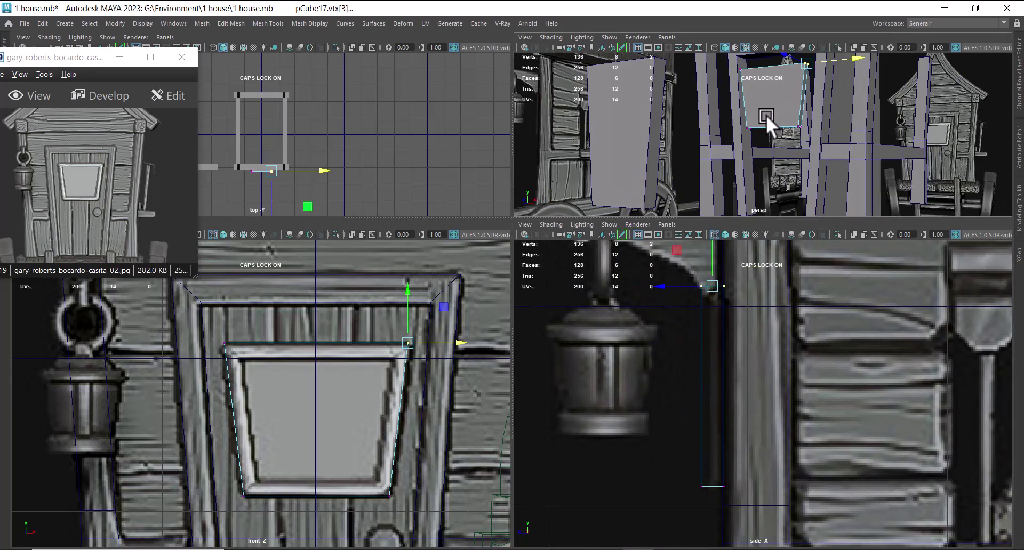
right_click(778, 111)
click(832, 96)
alt+drag(831, 96, 787, 152)
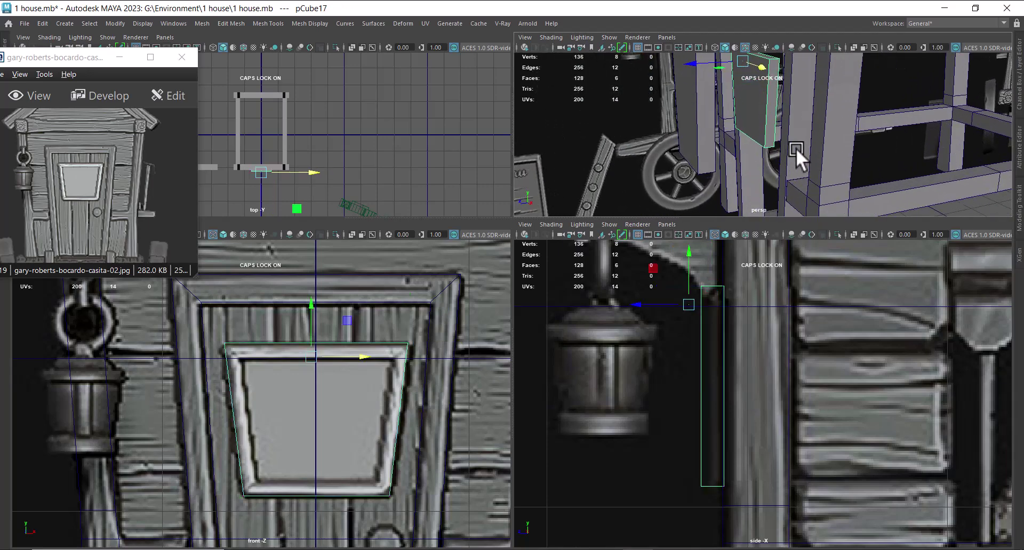
key(r)
alt+drag(727, 94, 690, 126)
scroll(771, 392, up, 1)
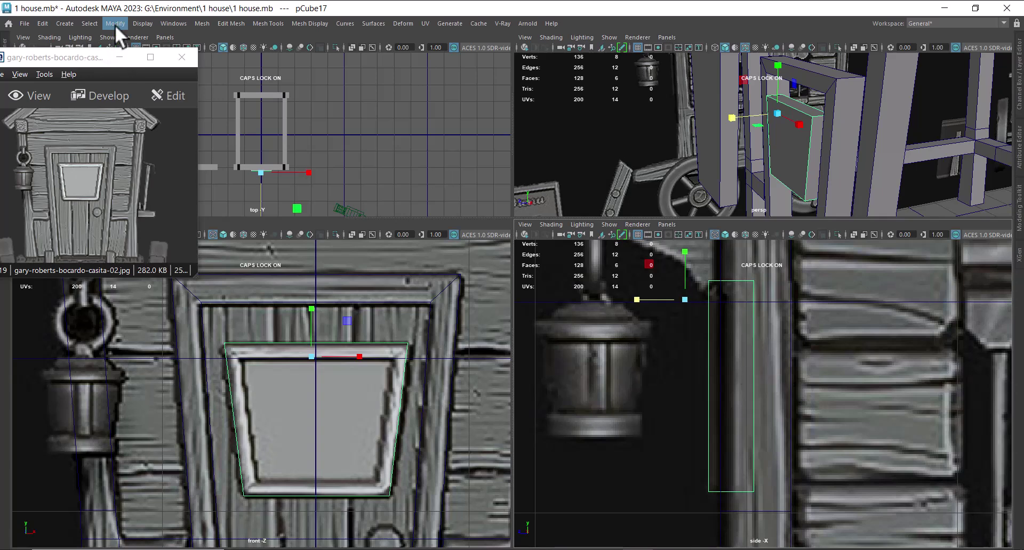
Show all hidden objects in the scene and nudge the window block along Z against the door.
click(134, 24)
mouse_move(228, 95)
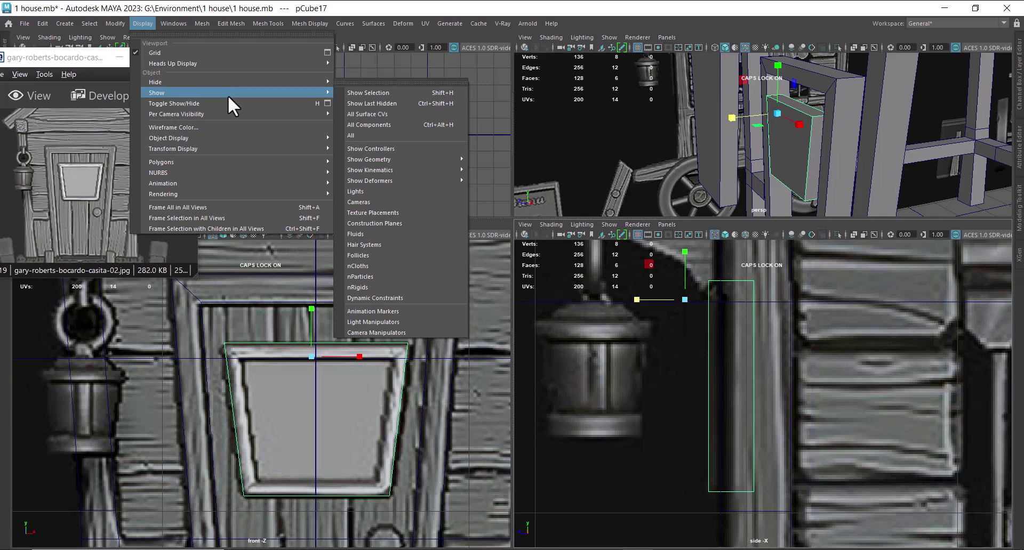
click(391, 134)
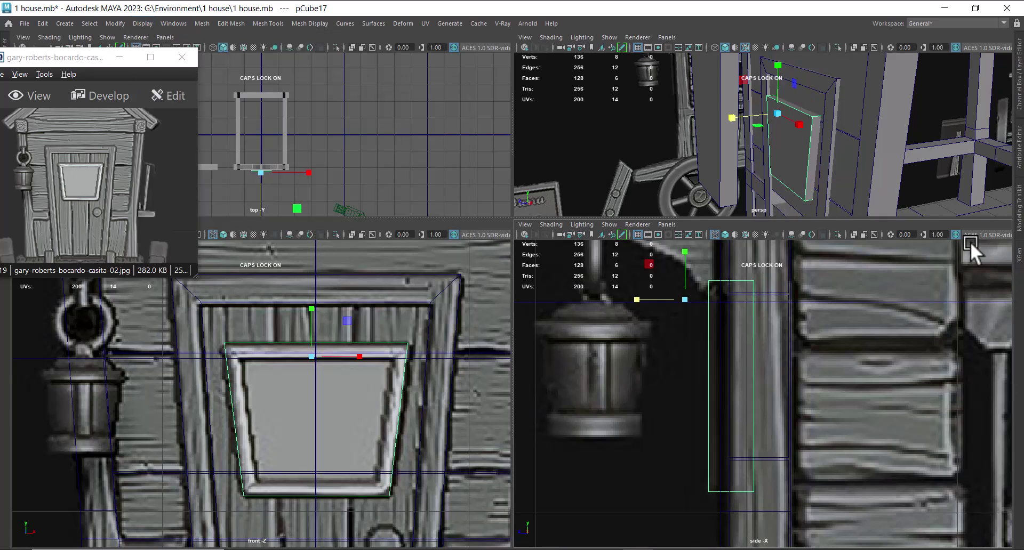
key(w)
alt+drag(875, 185, 827, 183)
drag(753, 158, 753, 158)
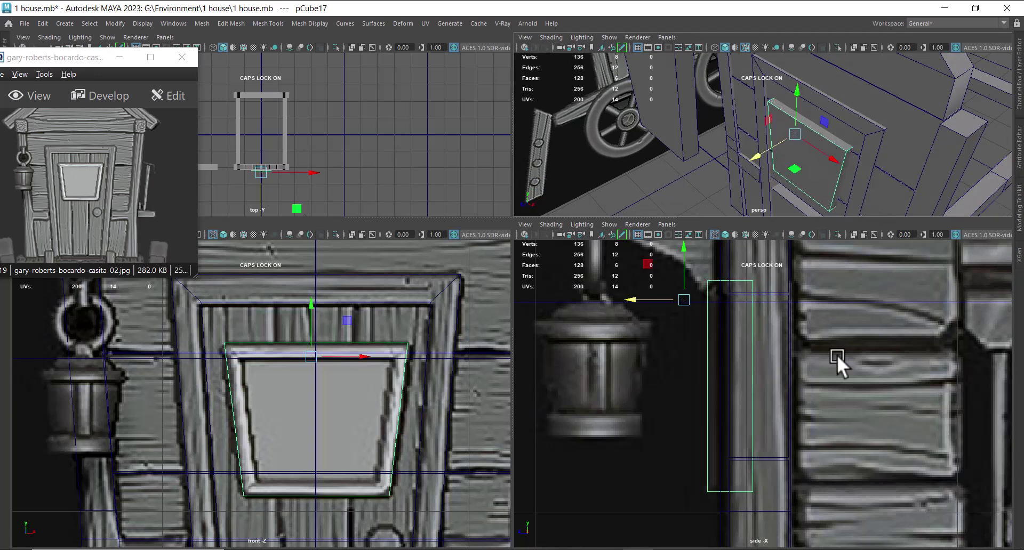
Push the window block's back vertices inward along Z through the door wall, then return it to object mode.
right_drag(655, 469, 613, 251)
alt+middle_drag(746, 367, 734, 384)
drag(814, 268, 690, 541)
drag(665, 404, 709, 396)
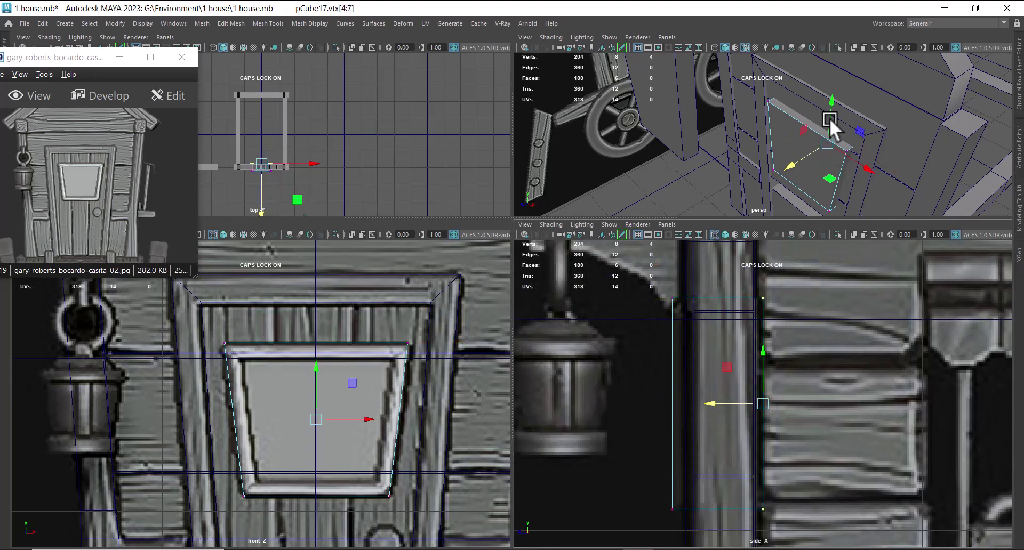
alt+drag(772, 181, 852, 197)
right_drag(871, 176, 919, 160)
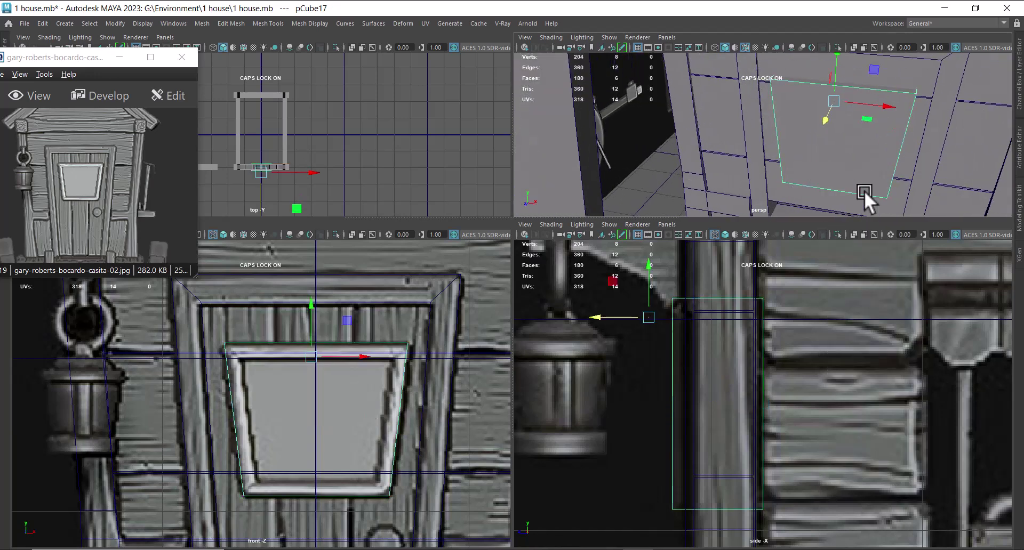
Isolate the window block, select its front and back faces, and show the hidden objects again.
alt+right_drag(302, 467, 319, 456)
alt+drag(864, 126, 876, 142)
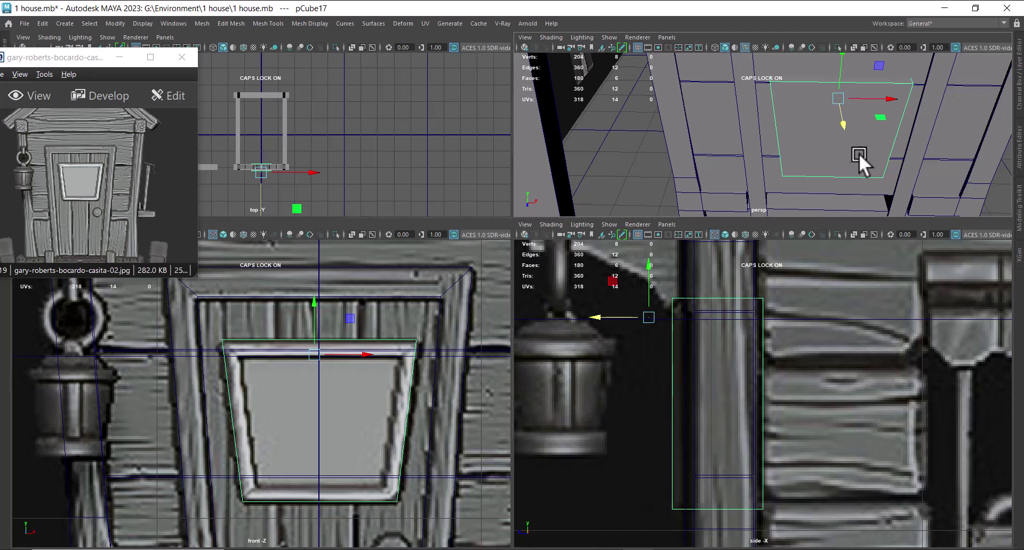
right_drag(368, 386, 370, 267)
click(335, 410)
click(389, 338)
key(alt+h)
alt+drag(866, 151, 842, 143)
right_drag(843, 144, 843, 163)
click(845, 162)
alt+drag(889, 151, 862, 187)
shift+click(762, 178)
key(ctrl+shift+h)
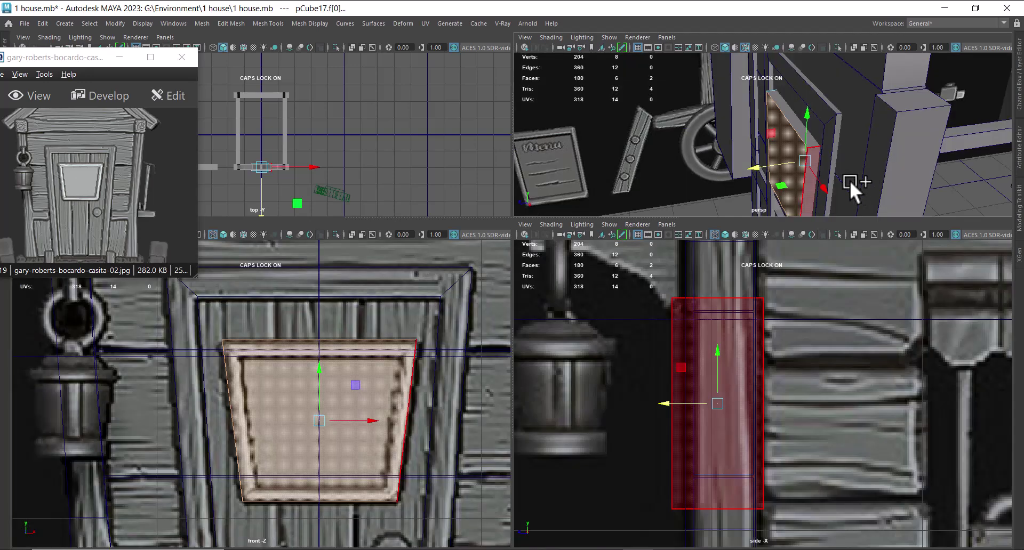
Extrude the window block's front and back faces with an offset of 0.12 to form the frame border.
shift+right_drag(409, 309, 408, 318)
drag(411, 426, 408, 423)
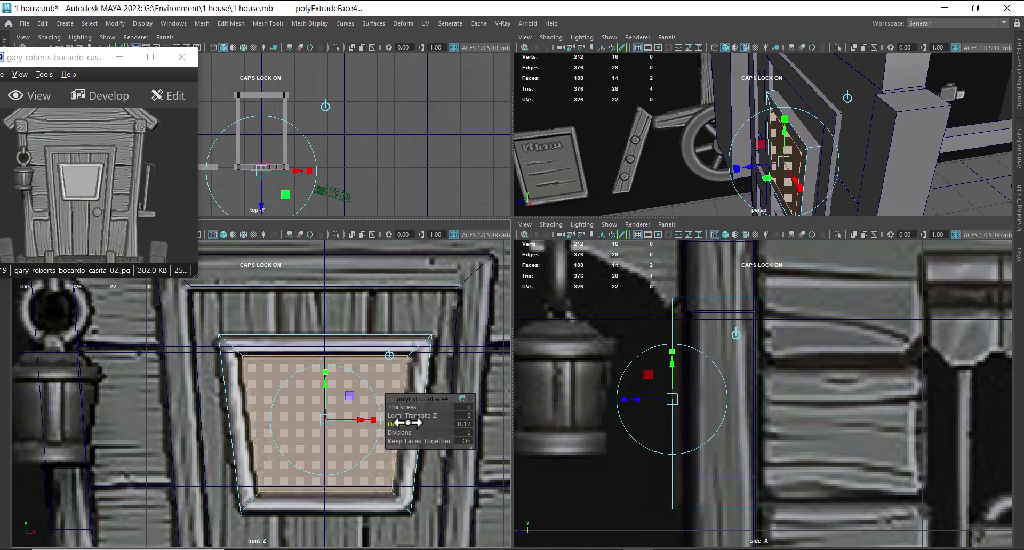
alt+drag(761, 164, 803, 148)
key(w)
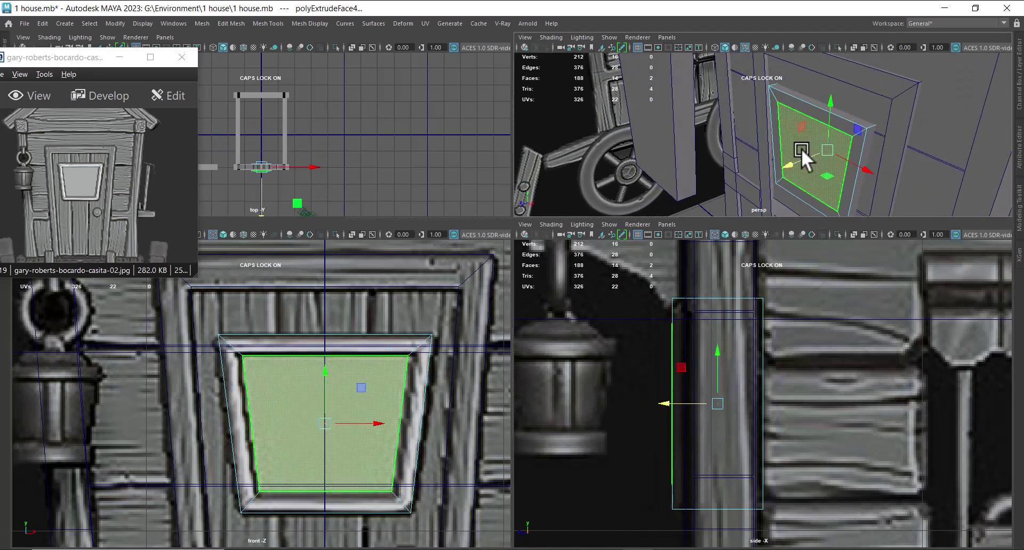
Extrude the inset window faces again with a thickness of -0.03 to recess the panes.
alt+drag(766, 143, 798, 143)
shift+right_drag(799, 139, 800, 169)
alt+drag(804, 178, 761, 188)
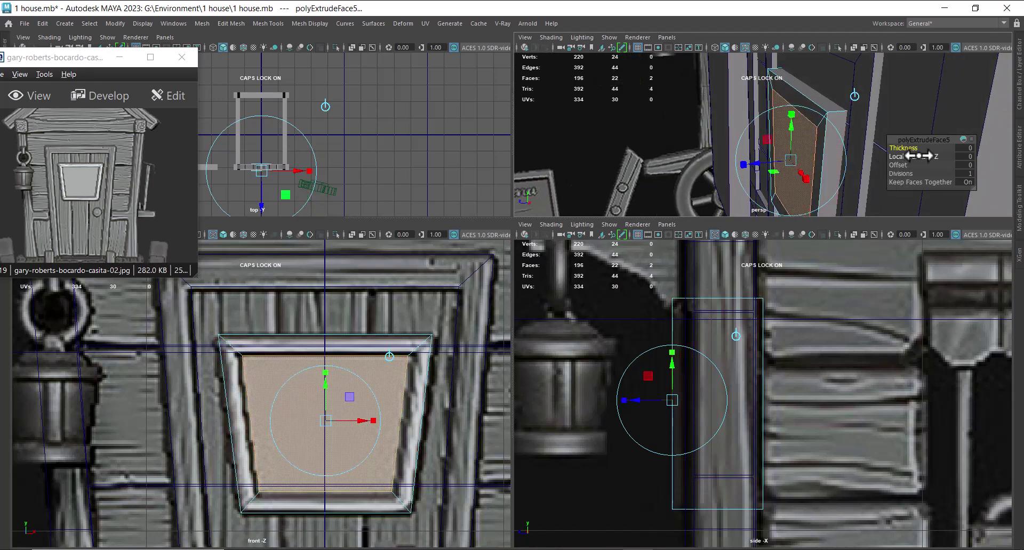
drag(910, 148, 908, 148)
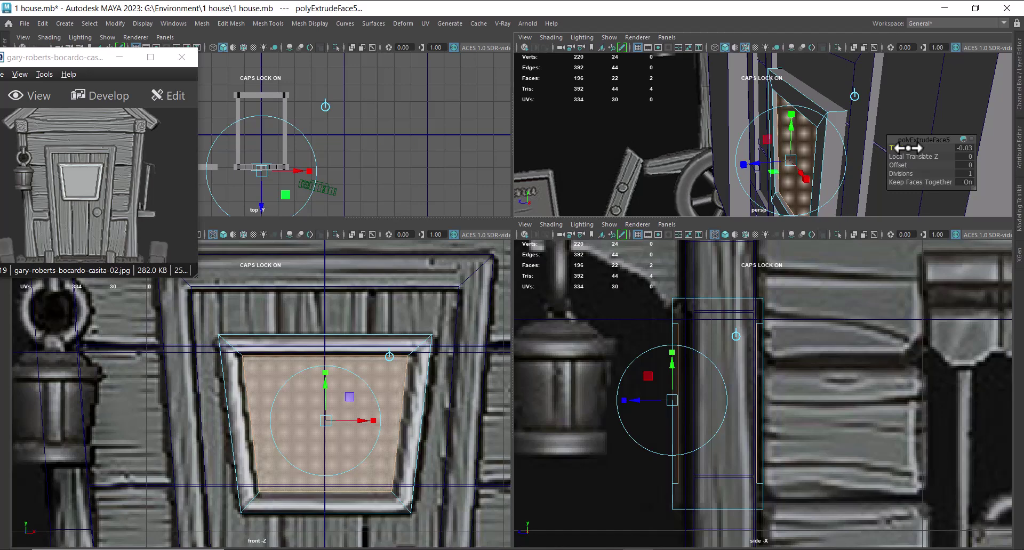
Set the recessed window pane extrusion's offset to 0.01 so its sides taper slightly.
alt+drag(811, 158, 837, 130)
alt+middle_drag(837, 130, 769, 136)
key(space)
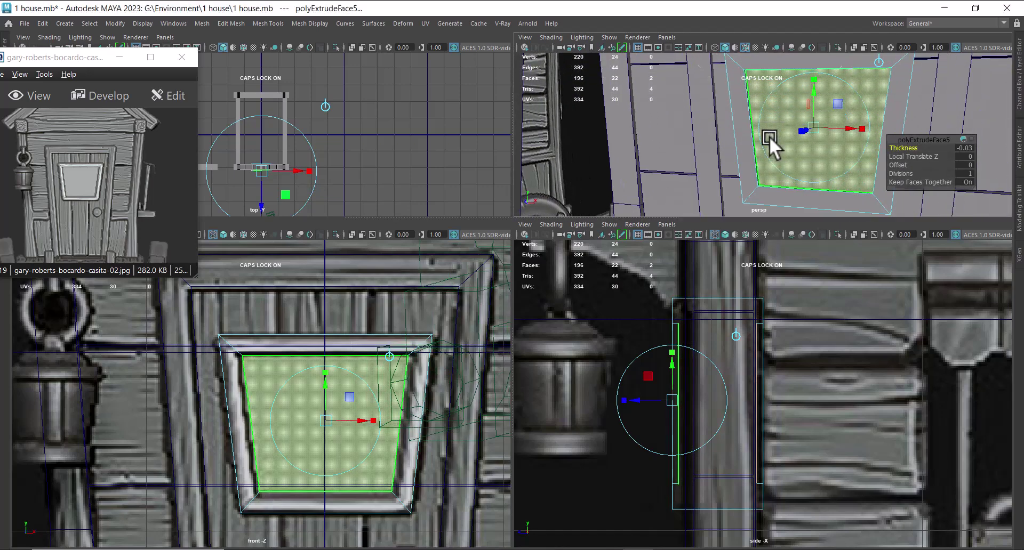
scroll(741, 221, up, 5)
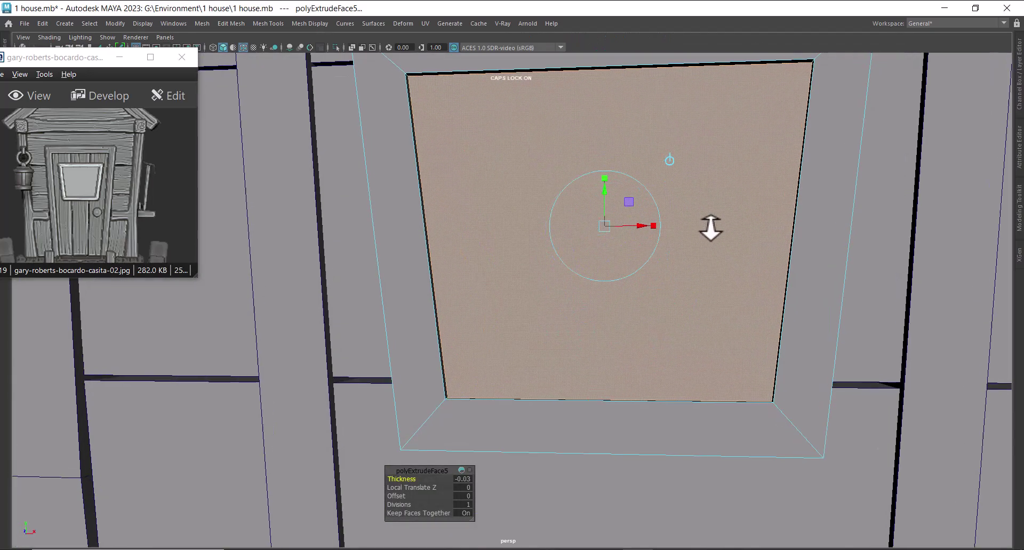
alt+right_drag(711, 229, 714, 230)
alt+middle_drag(713, 229, 711, 248)
mouse_move(712, 248)
alt+mouse_down()
mouse_move(741, 258)
mouse_move(709, 242)
alt+mouse_up()
alt+middle_drag(739, 222, 727, 202)
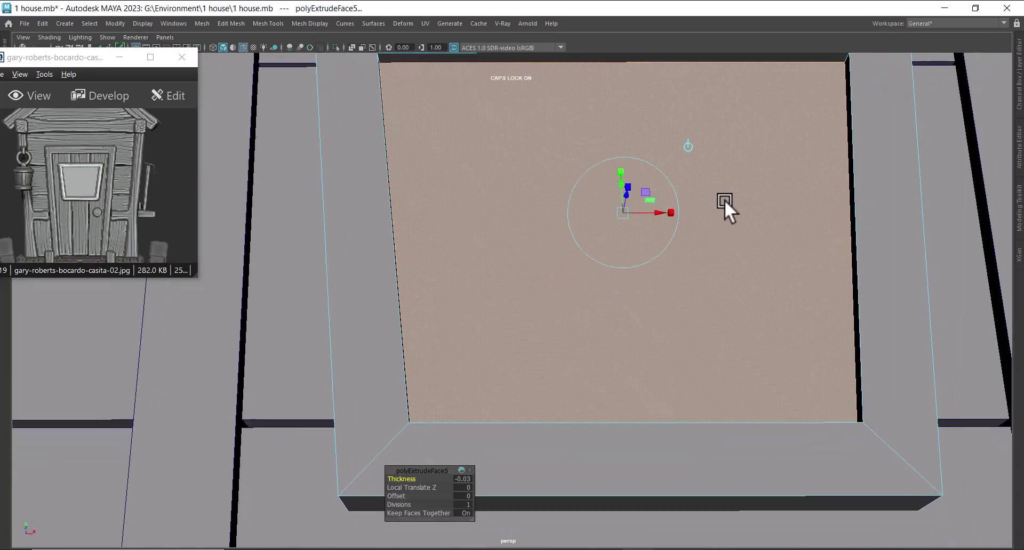
alt+right_drag(727, 201, 731, 233)
click(400, 494)
drag(400, 492, 400, 492)
alt+right_drag(671, 230, 656, 226)
alt+drag(656, 226, 628, 249)
key(space)
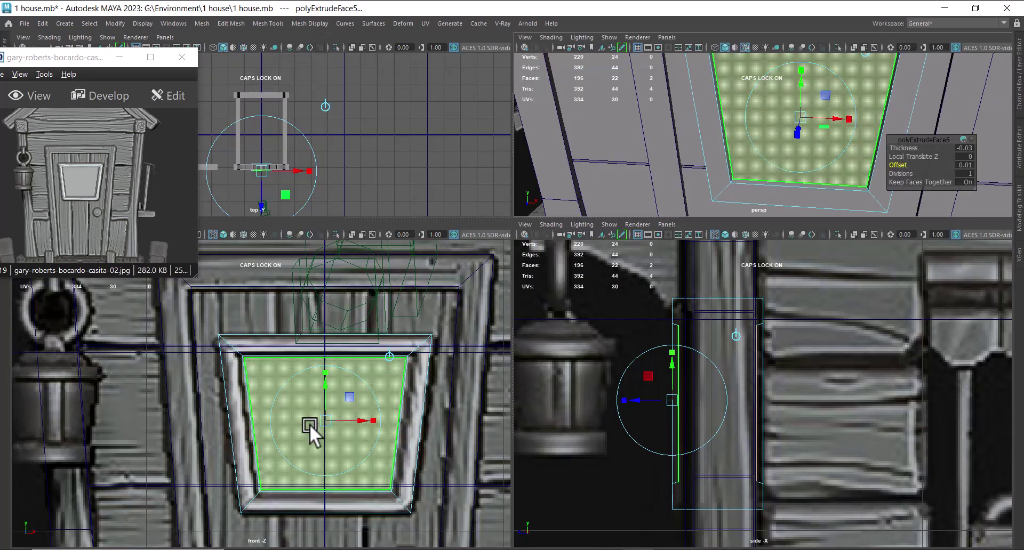
Finish the pane extrusion with the Move tool and return the window block to object mode.
alt+drag(866, 166, 804, 176)
alt+right_drag(804, 176, 809, 142)
key(w)
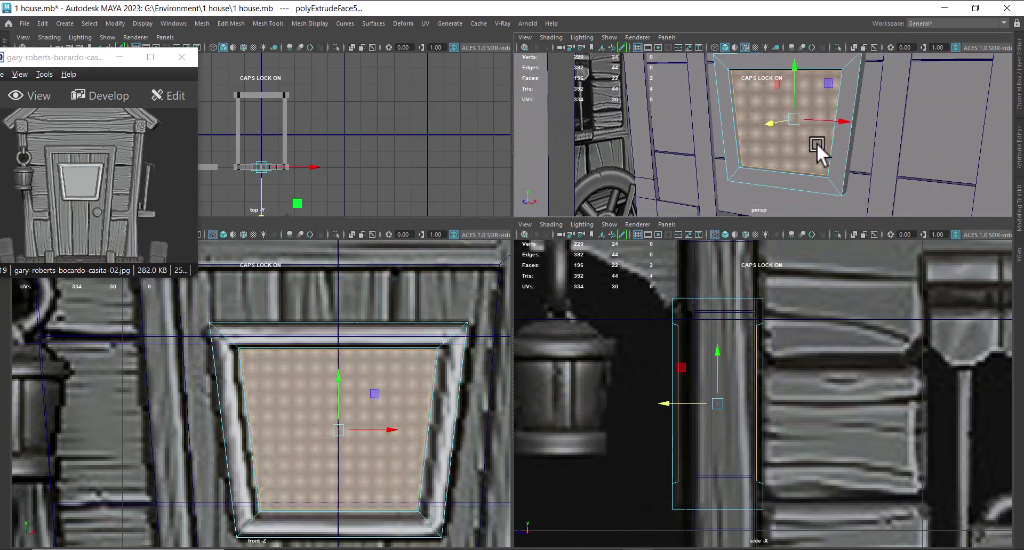
alt+drag(810, 142, 822, 136)
right_drag(822, 137, 814, 92)
alt+drag(814, 92, 791, 124)
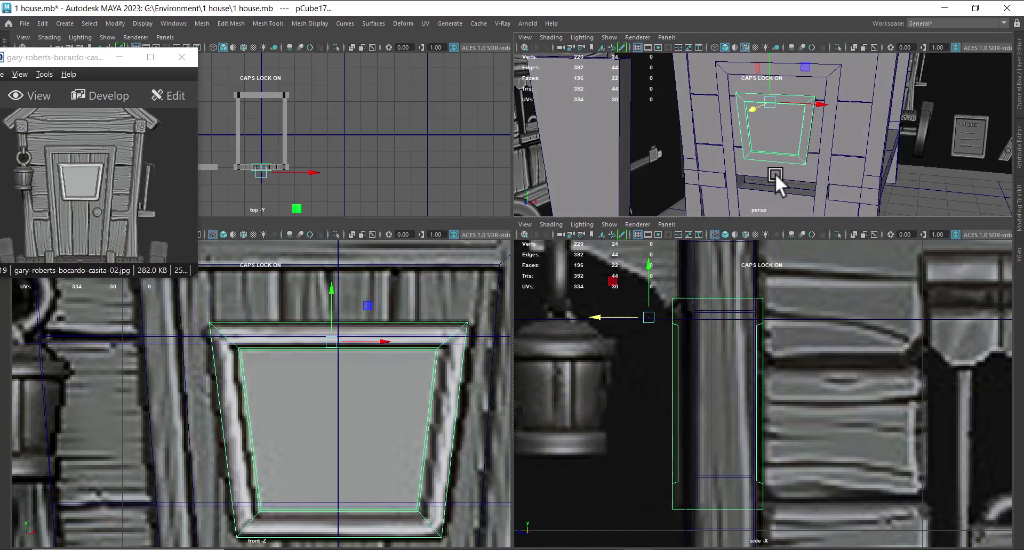
alt+right_drag(770, 194, 756, 137)
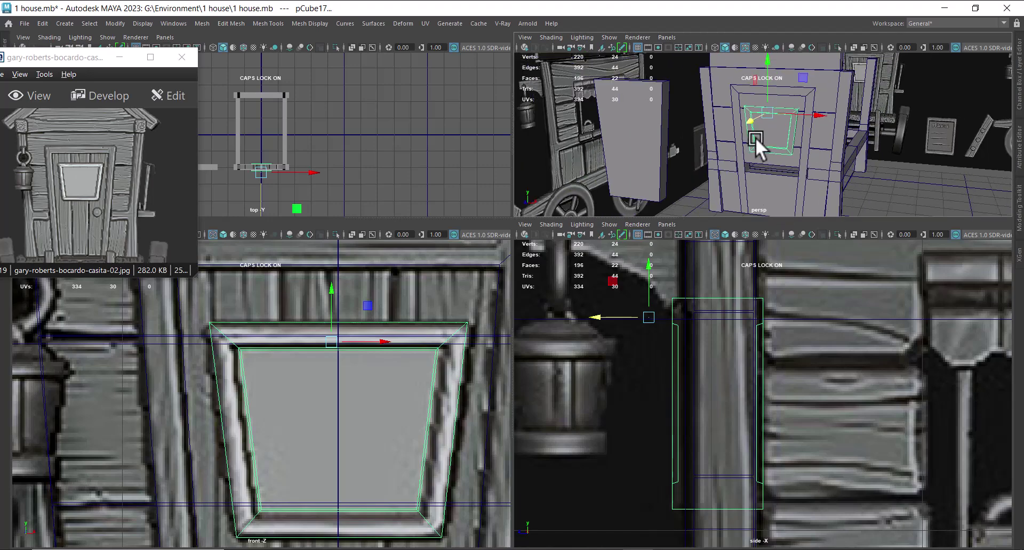
Select the spare door block beside the house and move it along X onto the door in the front view.
click(660, 159)
alt+right_drag(741, 179, 676, 199)
alt+right_drag(266, 501, 269, 431)
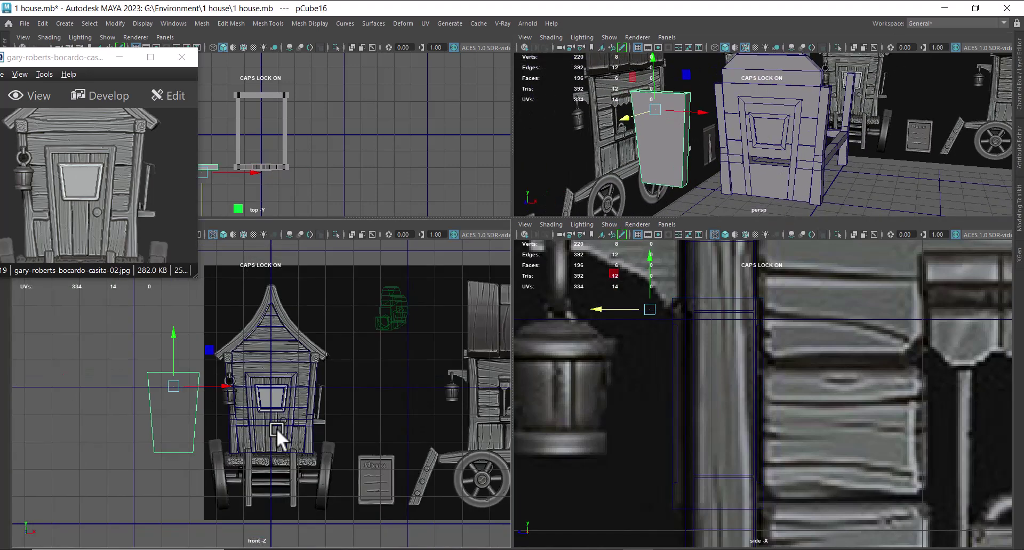
key(space)
alt+middle_drag(489, 335, 497, 348)
alt+right_drag(497, 347, 512, 362)
drag(363, 293, 529, 292)
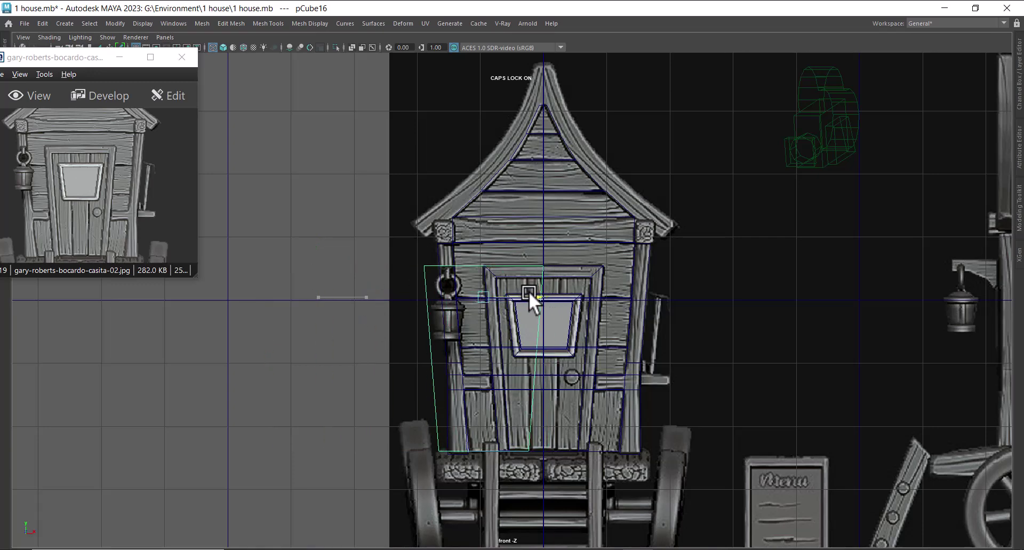
Move the block's left vertices along X to the left inner edge of the door frame.
right_drag(274, 309, 345, 231)
drag(346, 230, 492, 517)
drag(473, 361, 550, 376)
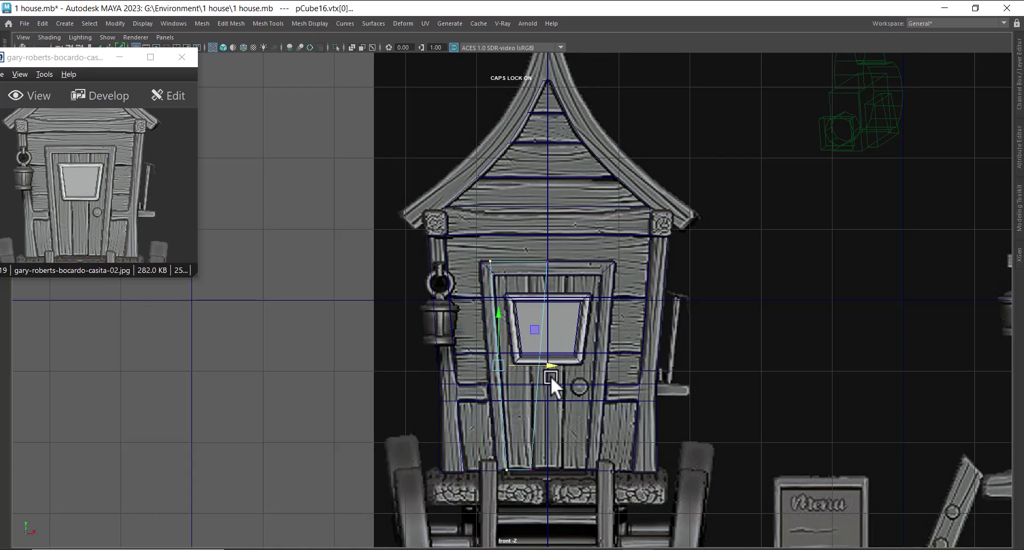
alt+right_drag(550, 376, 596, 437)
alt+right_drag(589, 231, 622, 274)
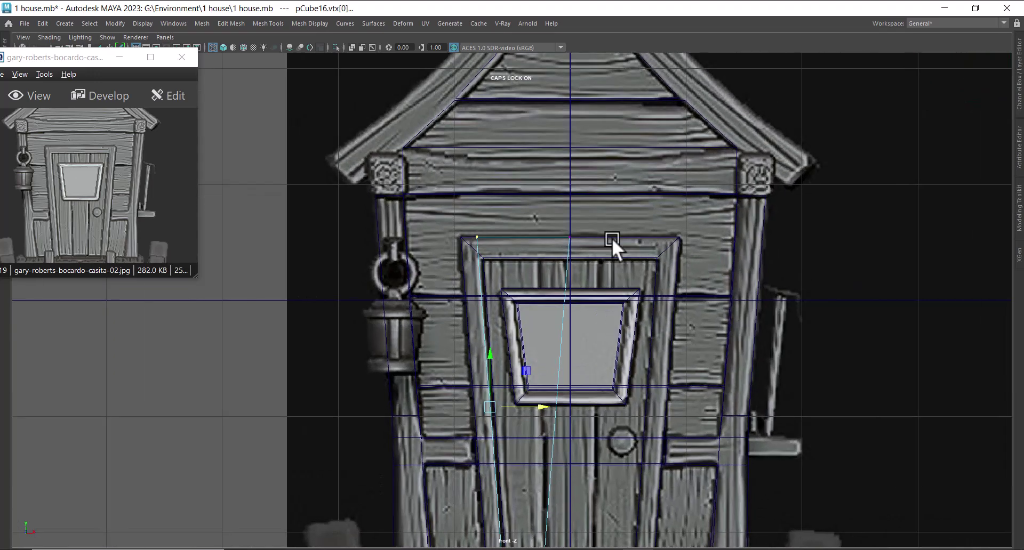
alt+middle_drag(597, 286, 596, 177)
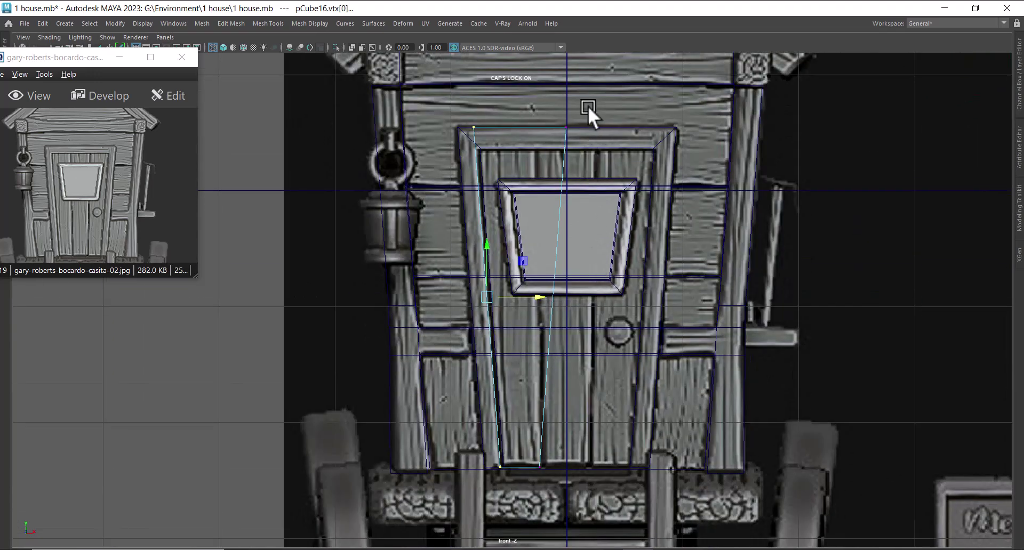
Move the left plank's upper-right vertices inward and lower its top vertices to the frame's inner edge, finishing in object mode.
drag(544, 167, 588, 126)
drag(453, 102, 570, 159)
alt+middle_drag(640, 200, 652, 270)
drag(516, 144, 522, 164)
alt+middle_drag(571, 381, 537, 223)
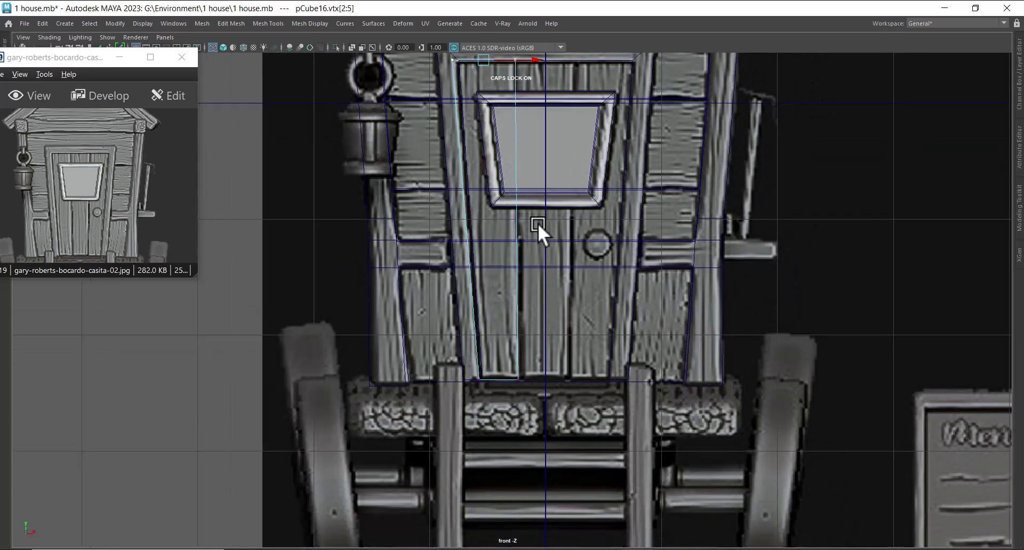
scroll(537, 223, up, 2)
alt+middle_drag(560, 381, 569, 413)
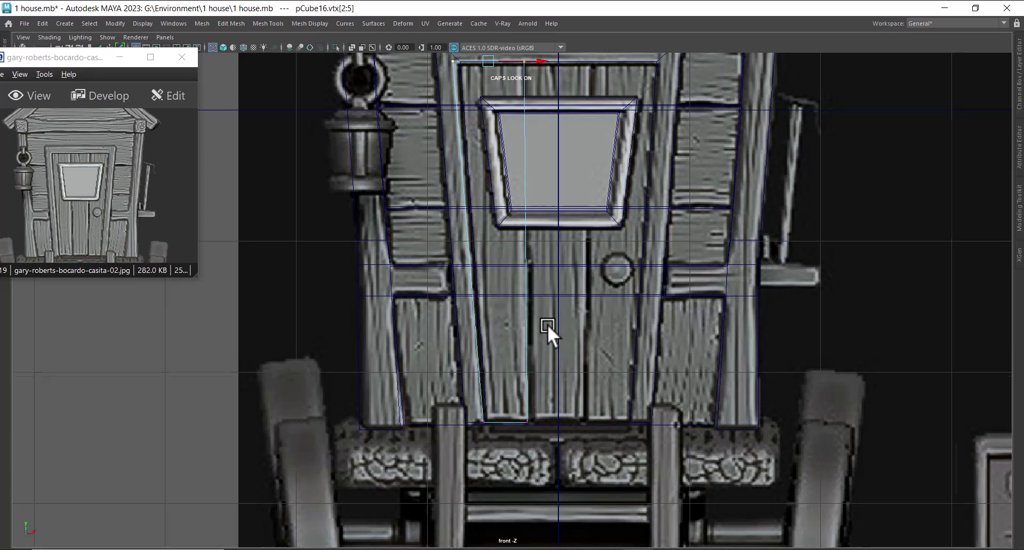
scroll(544, 324, down, 2)
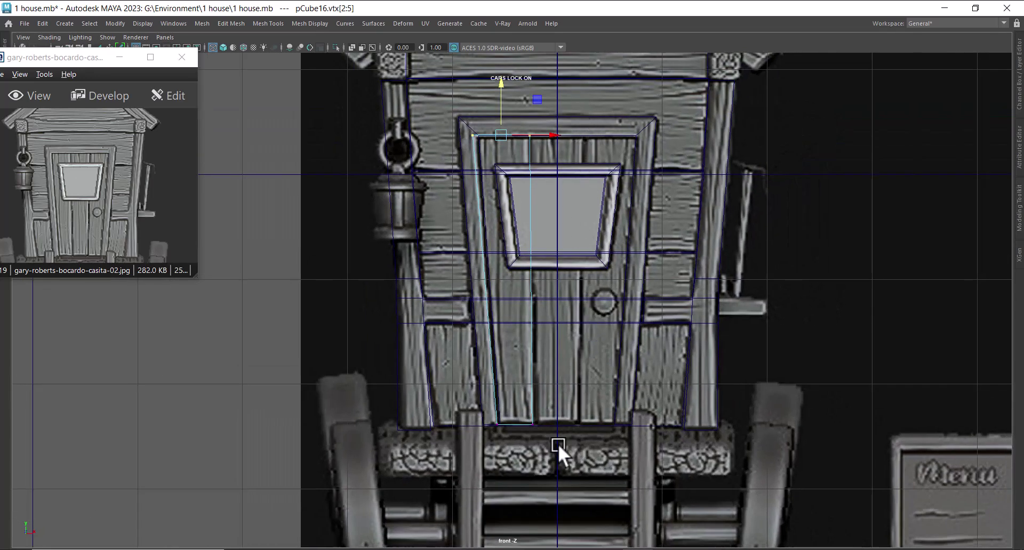
right_drag(523, 424, 617, 224)
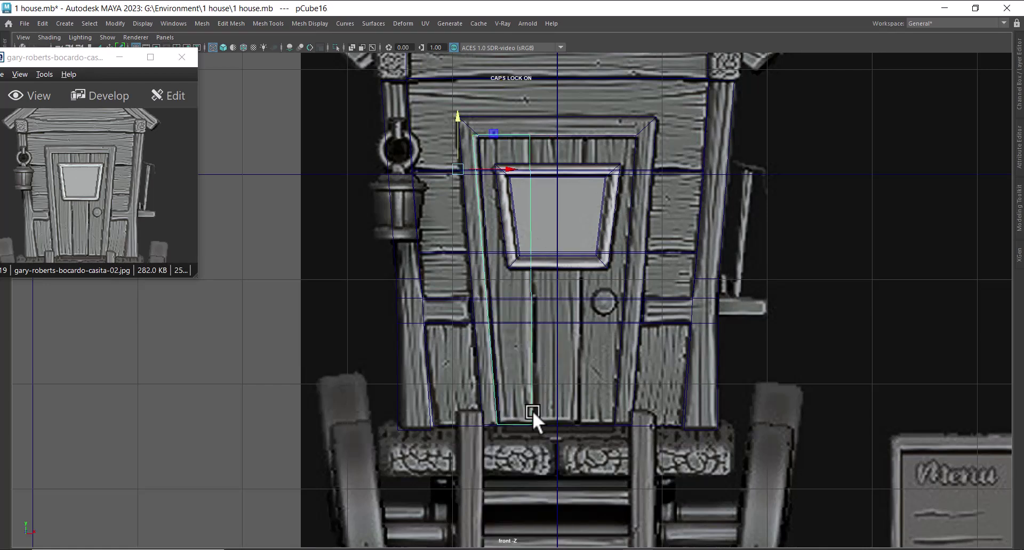
Center the left plank's pivot and duplicate the plank along X to the middle of the door.
click(114, 23)
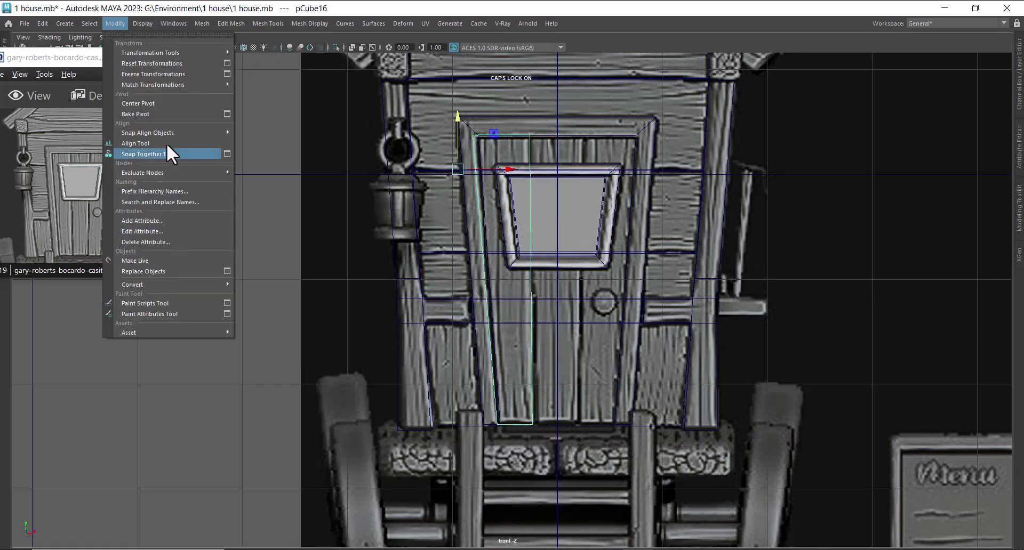
click(161, 104)
scroll(510, 266, up, 3)
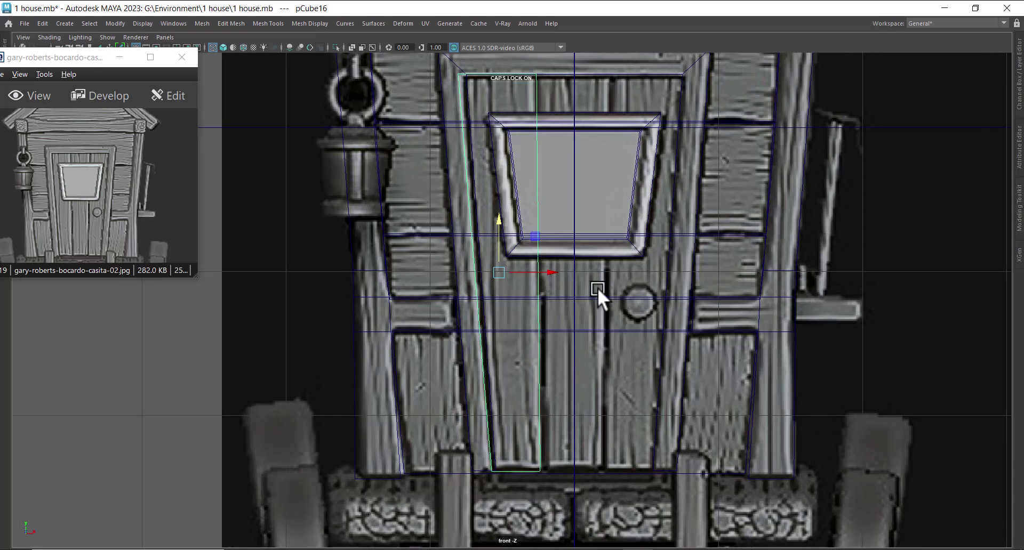
drag(556, 273, 617, 279)
Shift the middle plank's top vertices along X to match the plank lines in the reference.
right_drag(603, 321, 545, 253)
scroll(559, 215, up, 1)
alt+middle_drag(586, 231, 575, 328)
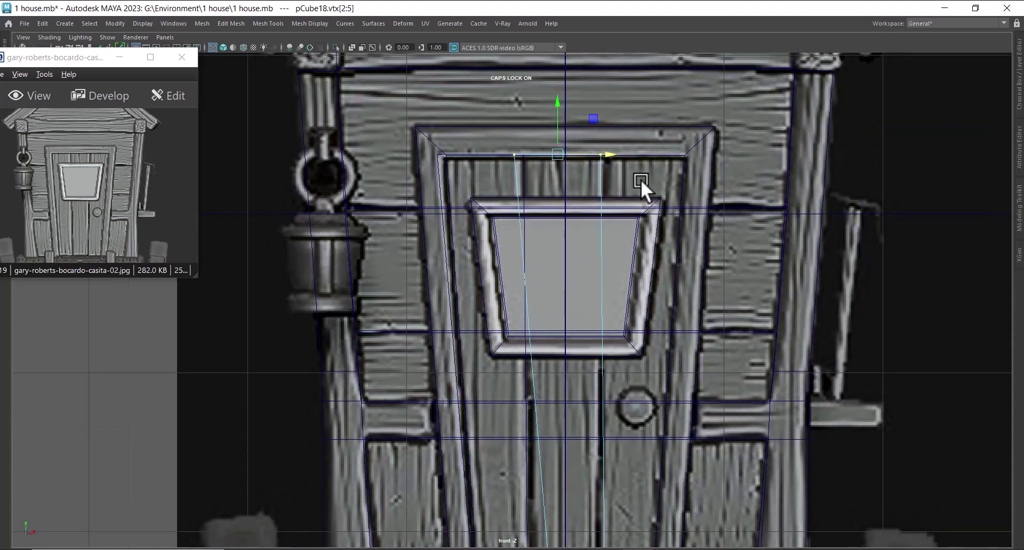
drag(603, 152, 614, 155)
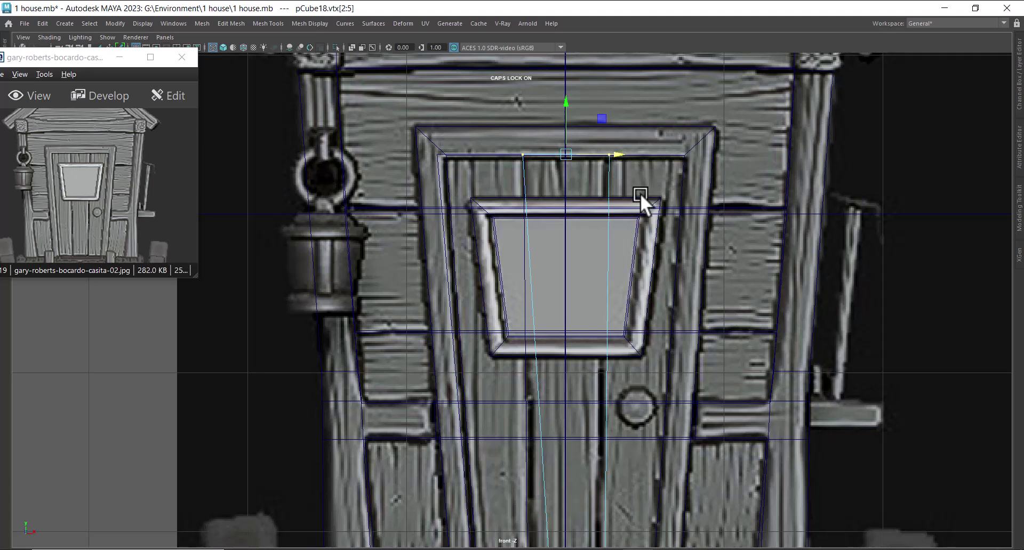
alt+middle_drag(650, 223, 645, 202)
alt+middle_drag(620, 158, 639, 97)
Shift the middle plank's bottom vertices along X to the left plank, then nudge its bottom-right vertices outward to the reference seam.
drag(674, 404, 470, 549)
drag(645, 462, 622, 465)
drag(658, 396, 571, 506)
drag(630, 461, 635, 460)
scroll(621, 412, down, 5)
key(space)
alt+drag(860, 155, 885, 164)
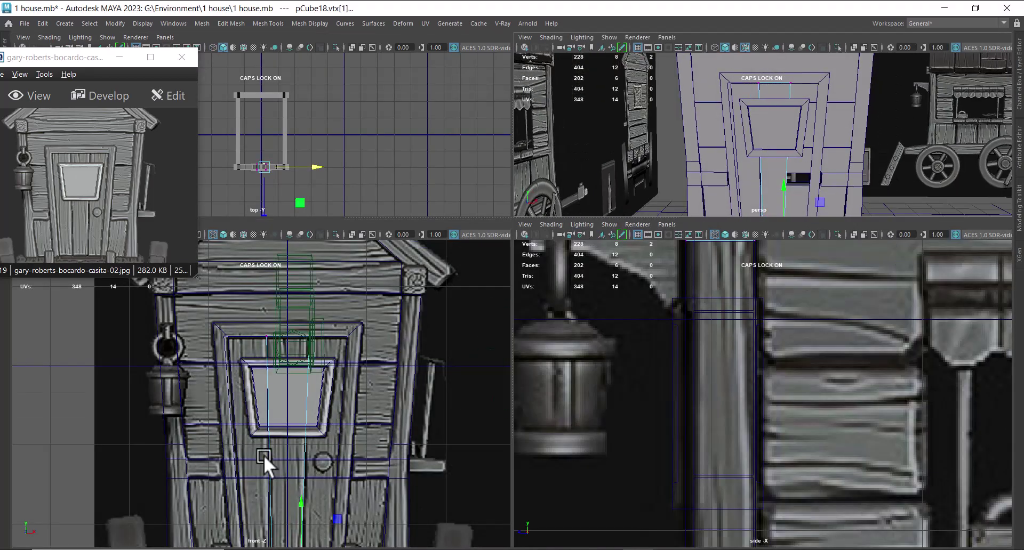
Return the middle plank to object mode and duplicate it along X to fill the right side of the door.
alt+right_drag(273, 473, 312, 453)
alt+middle_drag(314, 451, 331, 366)
key(space)
scroll(588, 359, up, 2)
right_drag(619, 253, 714, 177)
alt+middle_drag(640, 288, 603, 438)
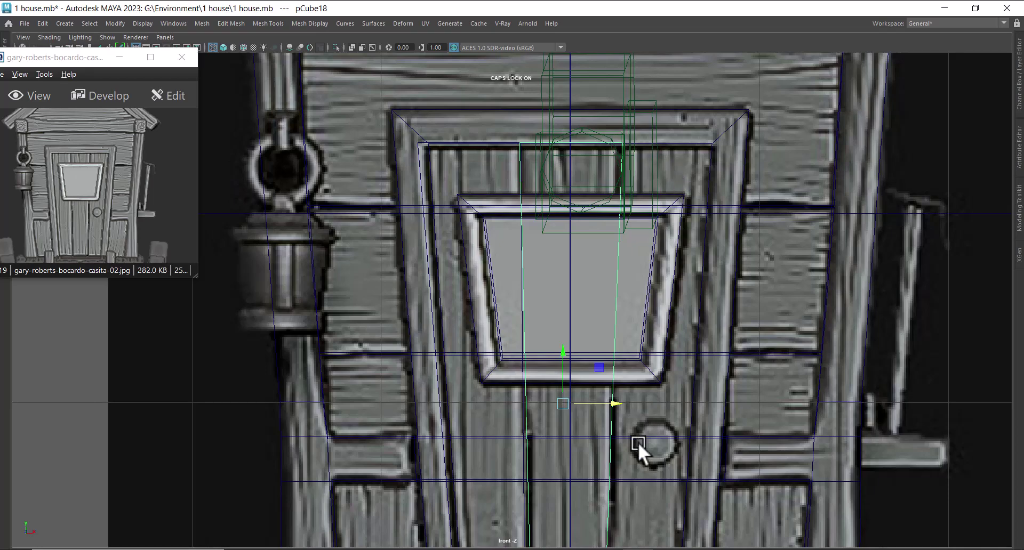
drag(612, 409, 703, 410)
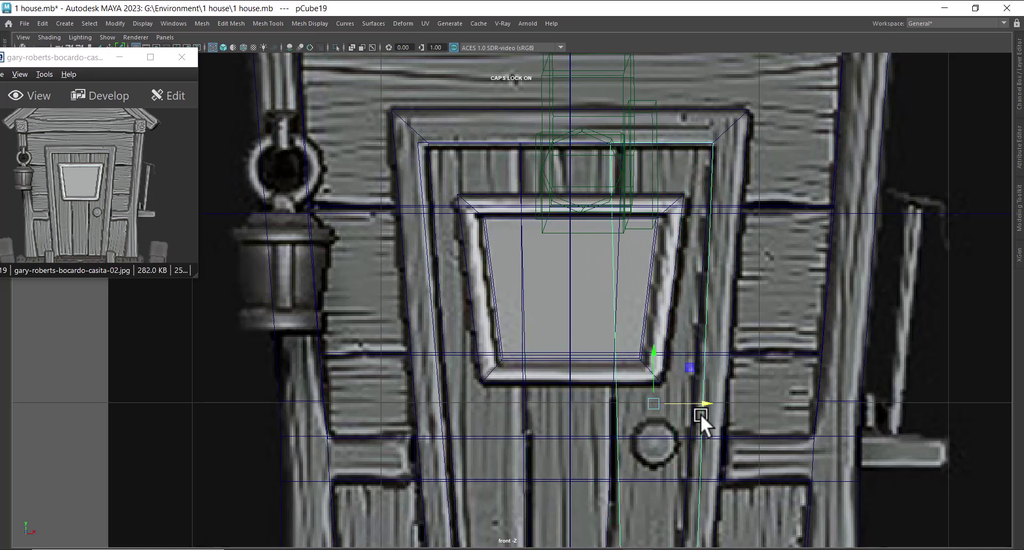
Move the right plank's bottom vertices along X toward the door's center to follow the frame's slanted edge.
alt+middle_drag(703, 411, 647, 206)
alt+right_drag(718, 411, 340, 465)
right_drag(235, 398, 166, 216)
drag(563, 349, 597, 381)
alt+right_drag(597, 382, 746, 374)
alt+right_drag(635, 459, 722, 512)
drag(749, 415, 563, 469)
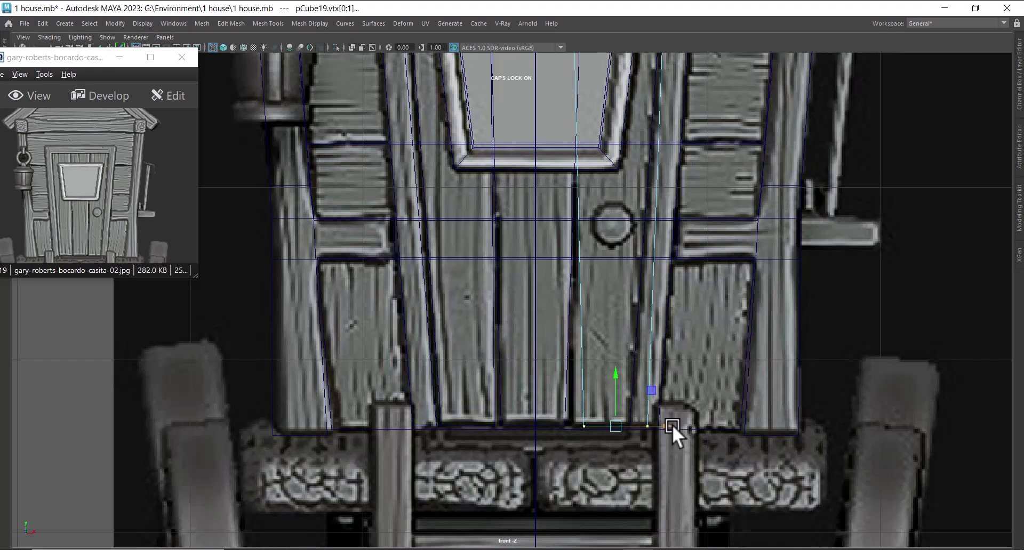
drag(668, 427, 650, 430)
Move the right plank's top-left vertices along X to meet the middle plank's upper edge.
scroll(651, 433, down, 2)
alt+middle_drag(665, 347, 665, 466)
scroll(656, 438, up, 3)
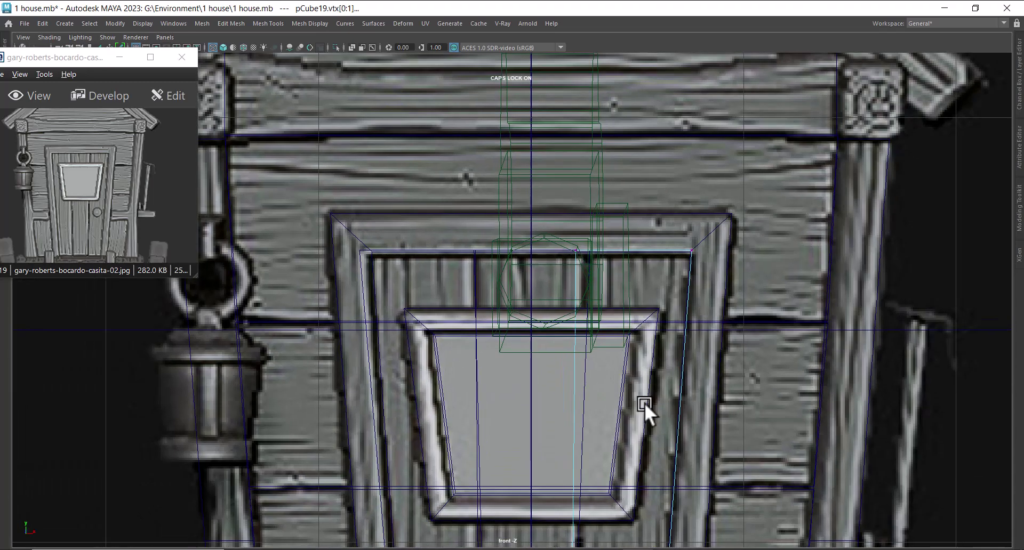
drag(548, 206, 635, 248)
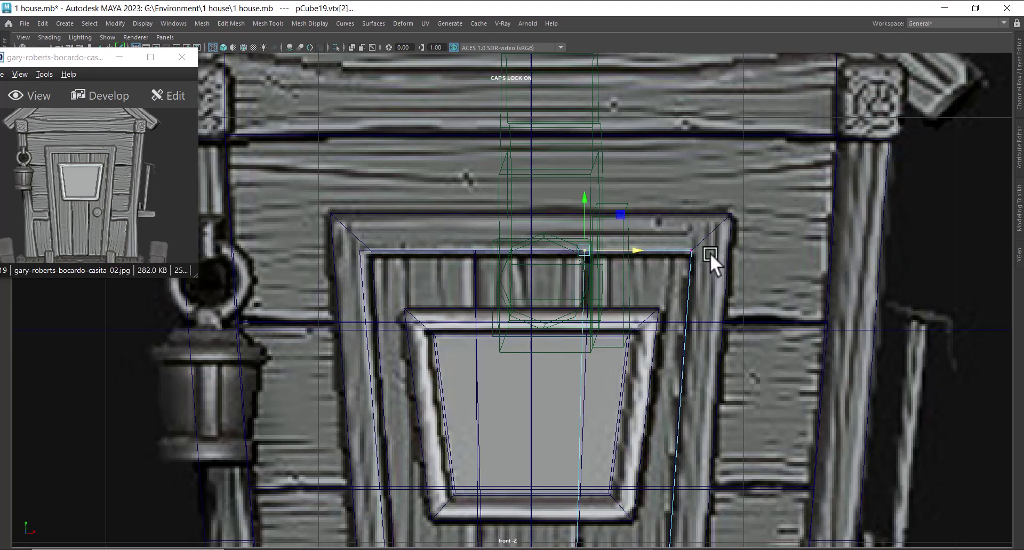
scroll(610, 290, down, 5)
key(space)
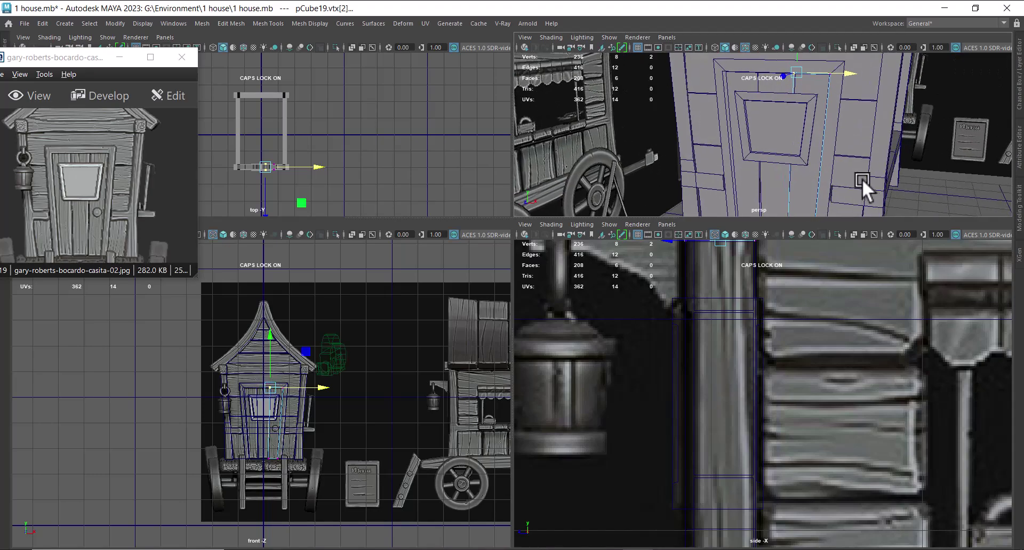
Nudge the middle plank's top-right vertices slightly along X to tidy its seam with the right plank.
key(space)
alt+drag(725, 254, 662, 143)
scroll(747, 249, up, 2)
click(575, 149)
right_drag(571, 150, 521, 151)
drag(643, 97, 582, 159)
drag(665, 126, 660, 126)
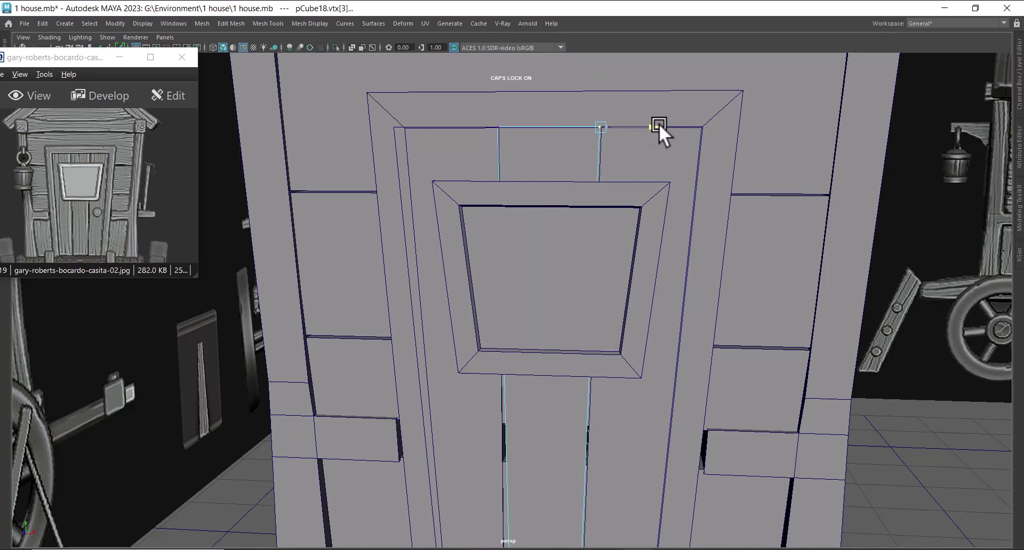
Nudge the middle plank's bottom-left vertices along X against the left plank, then return it to object mode.
alt+drag(593, 254, 606, 223)
alt+drag(605, 223, 542, 501)
alt+right_drag(525, 495, 594, 523)
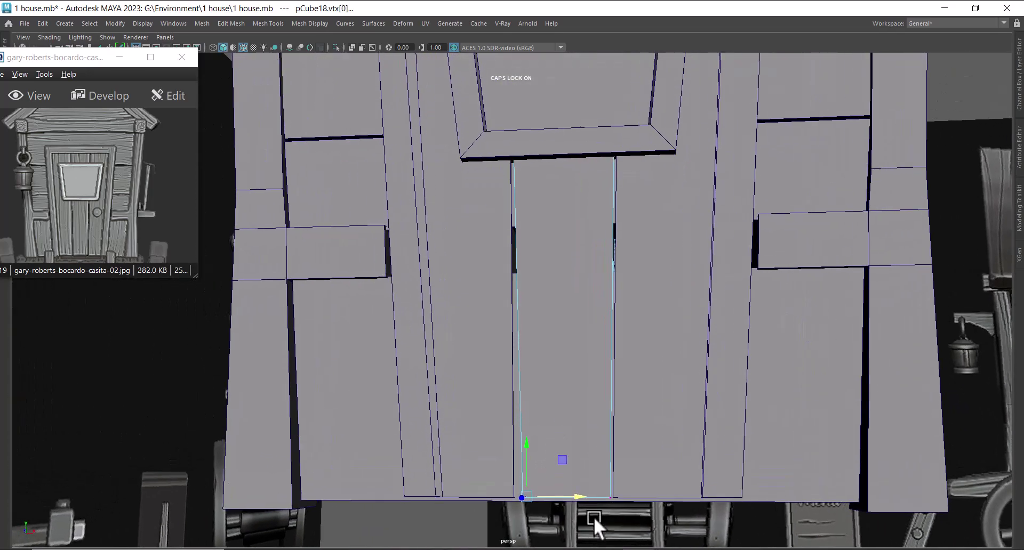
drag(575, 493, 569, 494)
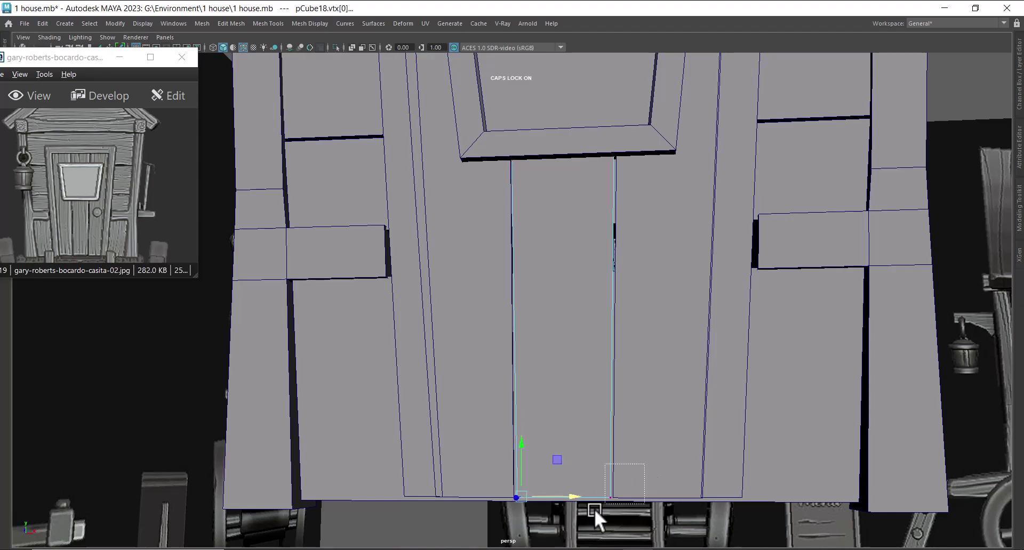
drag(643, 465, 594, 513)
alt+right_drag(594, 507, 604, 370)
alt+drag(604, 370, 626, 249)
Select the three door planks together and move them along Z back into the door frame.
click(670, 196)
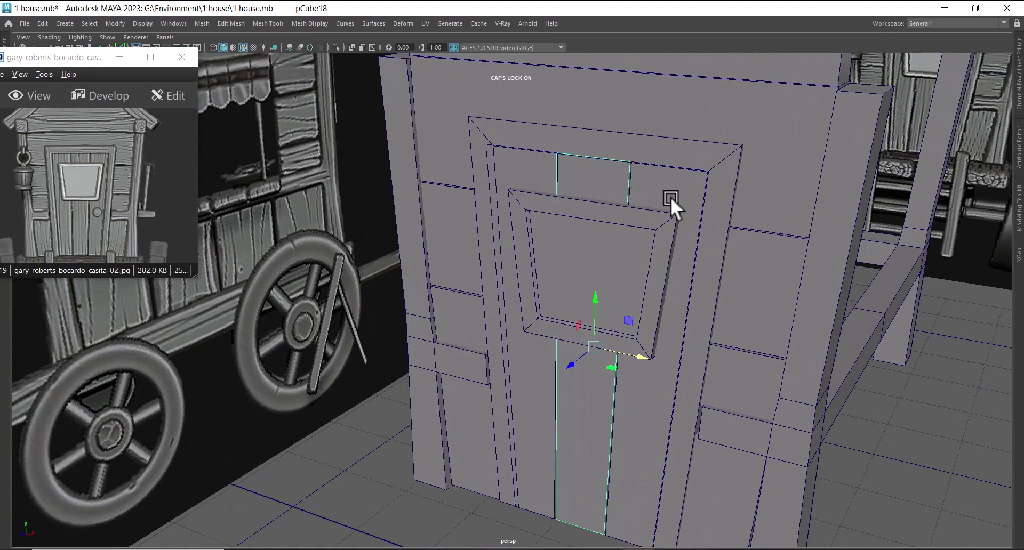
shift+click(599, 184)
shift+click(537, 178)
alt+drag(619, 198, 634, 342)
click(737, 137)
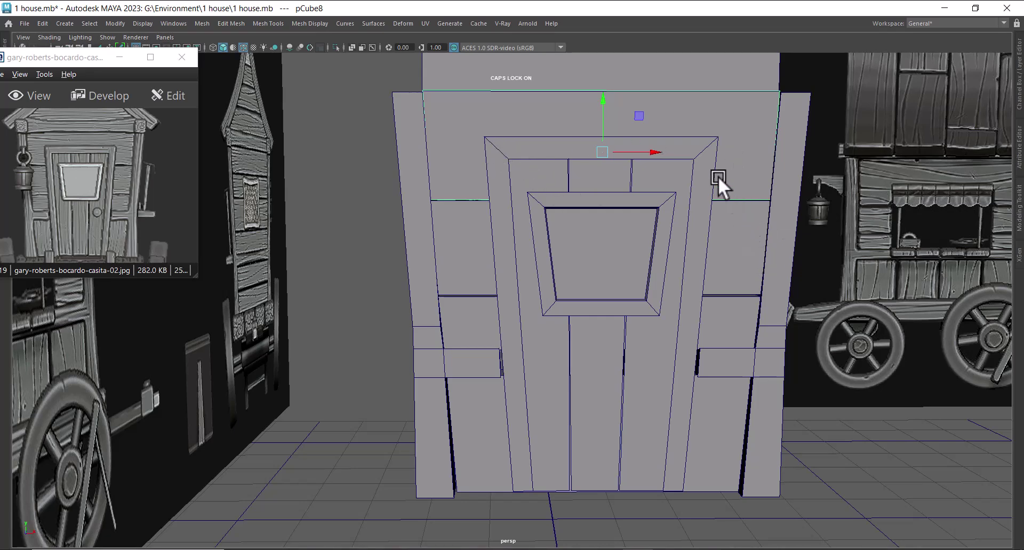
alt+drag(709, 261, 659, 333)
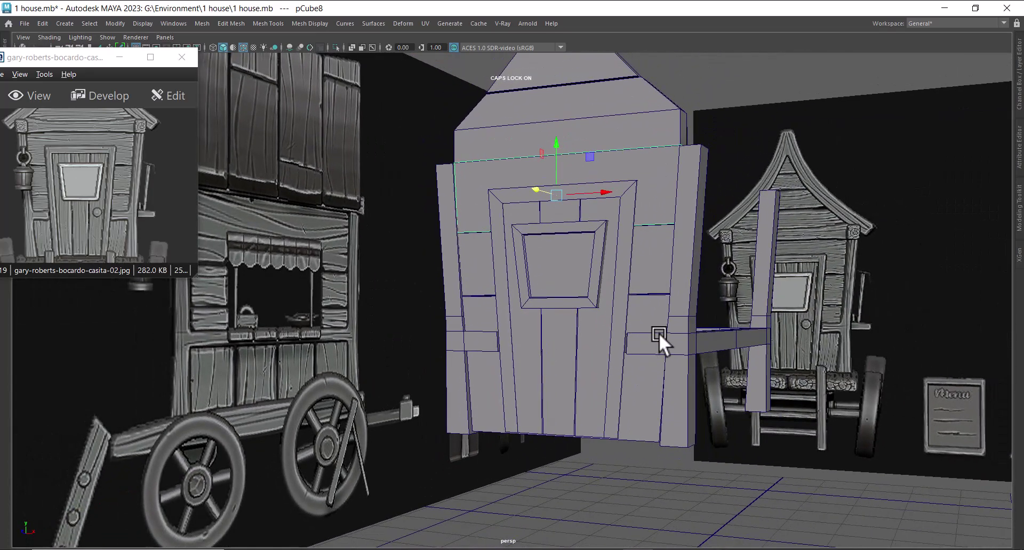
key(space)
scroll(757, 342, down, 15)
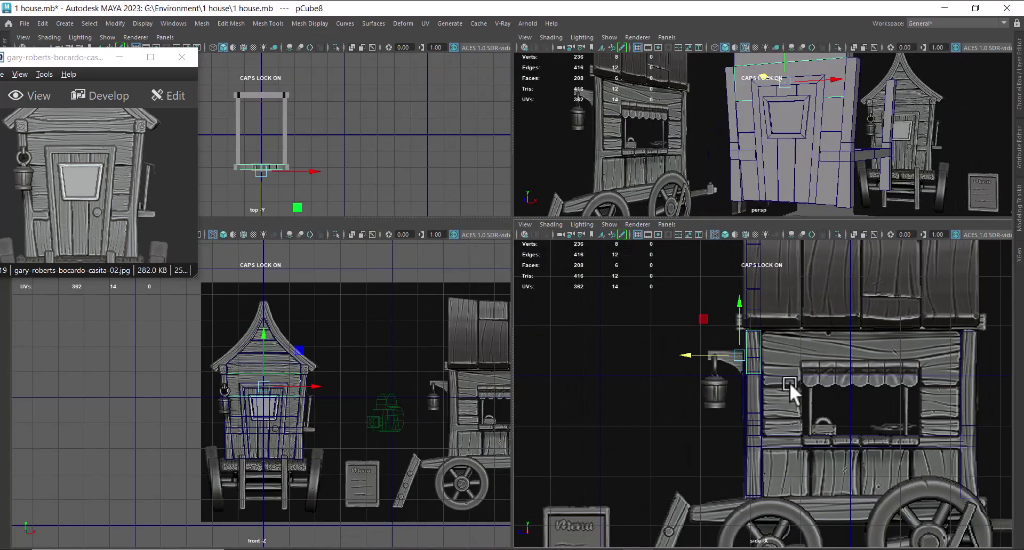
scroll(335, 460, up, 2)
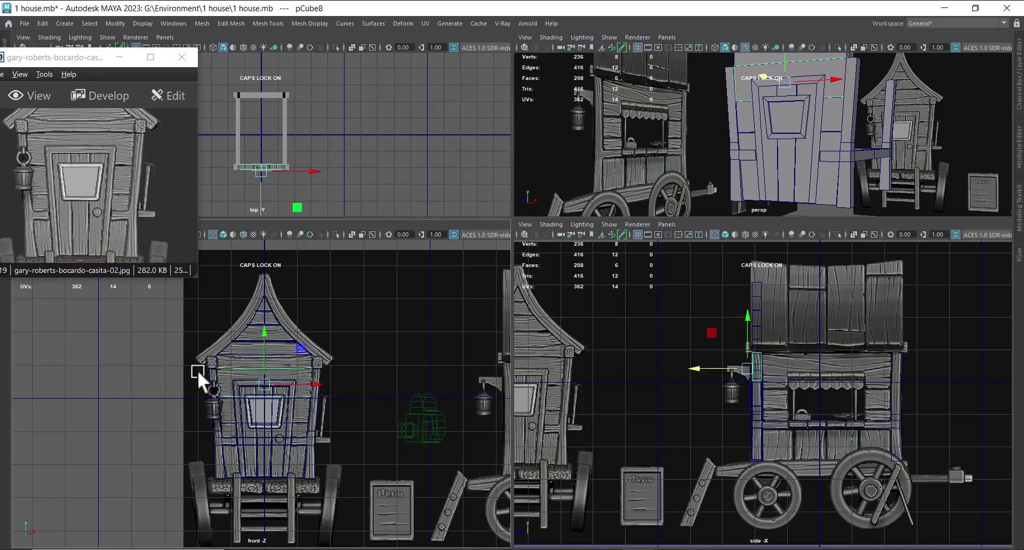
Enlarge the reference image and examine the door knob in it and the wall thickness in the front, side and perspective views.
drag(196, 277, 209, 355)
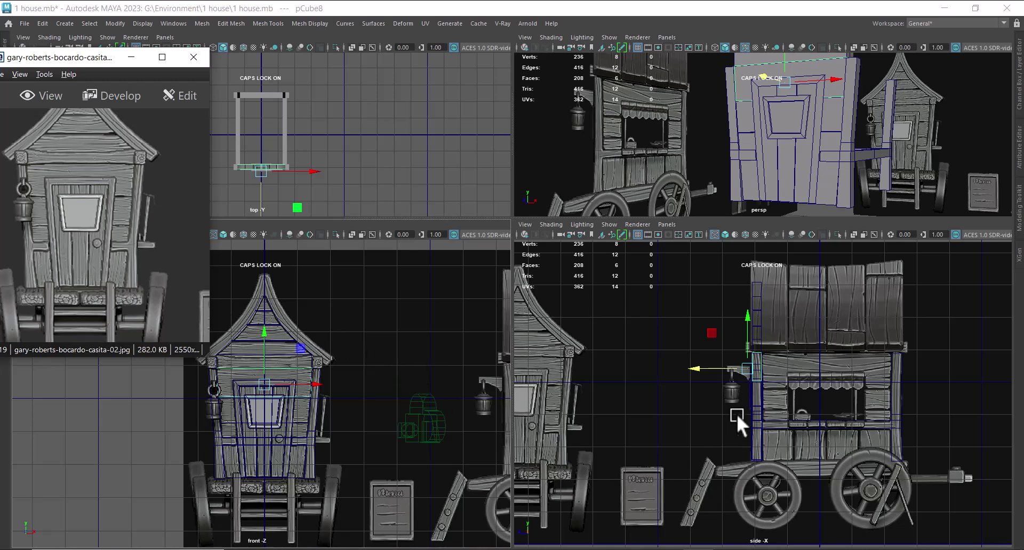
mouse_move(820, 111)
alt+mouse_down()
mouse_move(846, 132)
mouse_move(843, 115)
mouse_move(822, 110)
alt+mouse_up()
alt+middle_drag(613, 381, 689, 394)
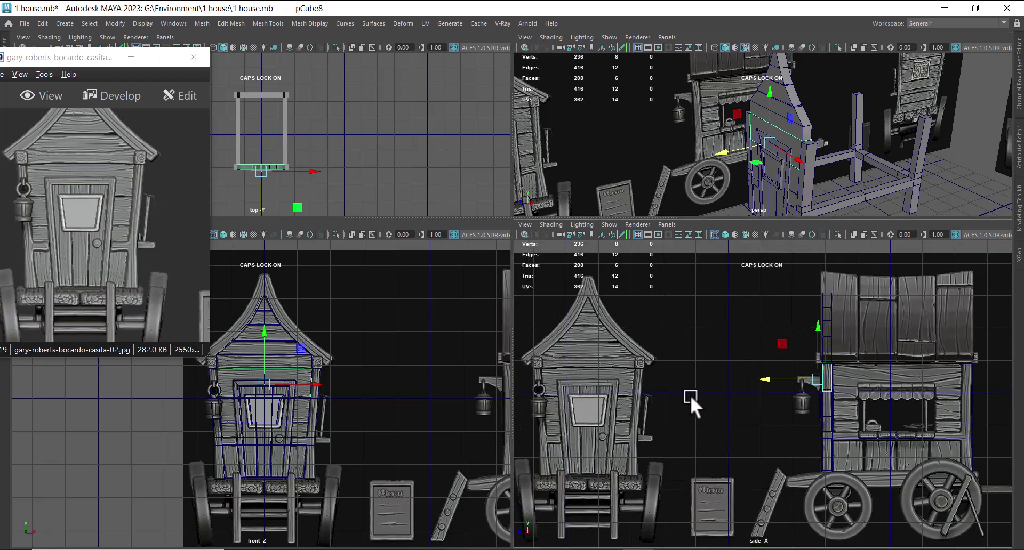
alt+drag(796, 162, 818, 163)
click(90, 226)
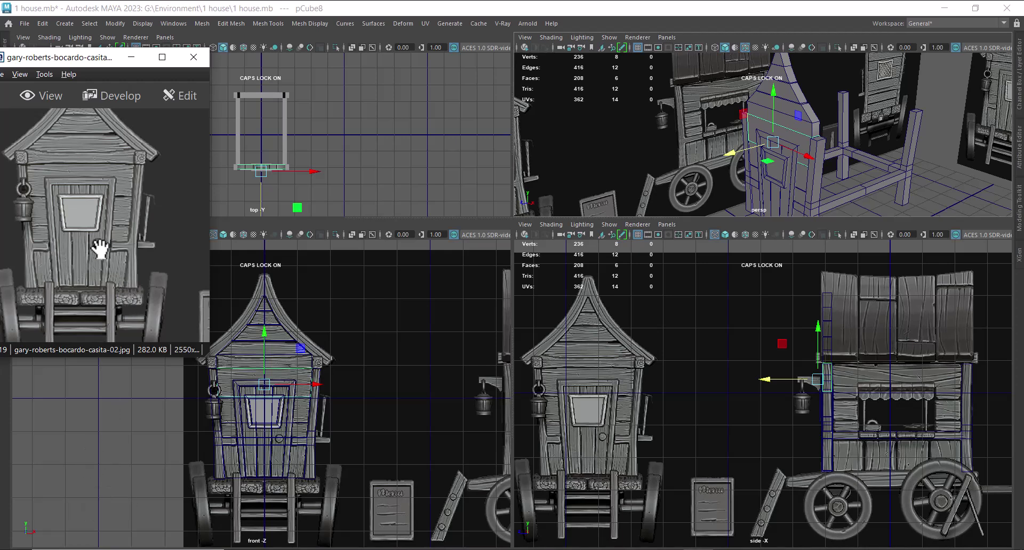
alt+right_drag(834, 386, 933, 485)
alt+middle_drag(934, 484, 839, 389)
alt+right_drag(839, 388, 891, 501)
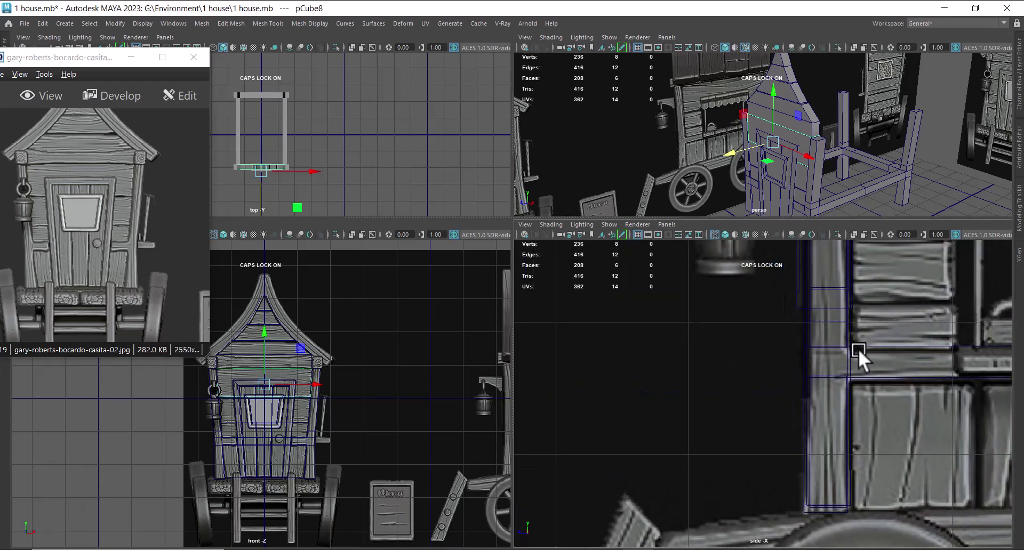
alt+middle_drag(853, 339, 885, 440)
alt+right_drag(324, 509, 410, 433)
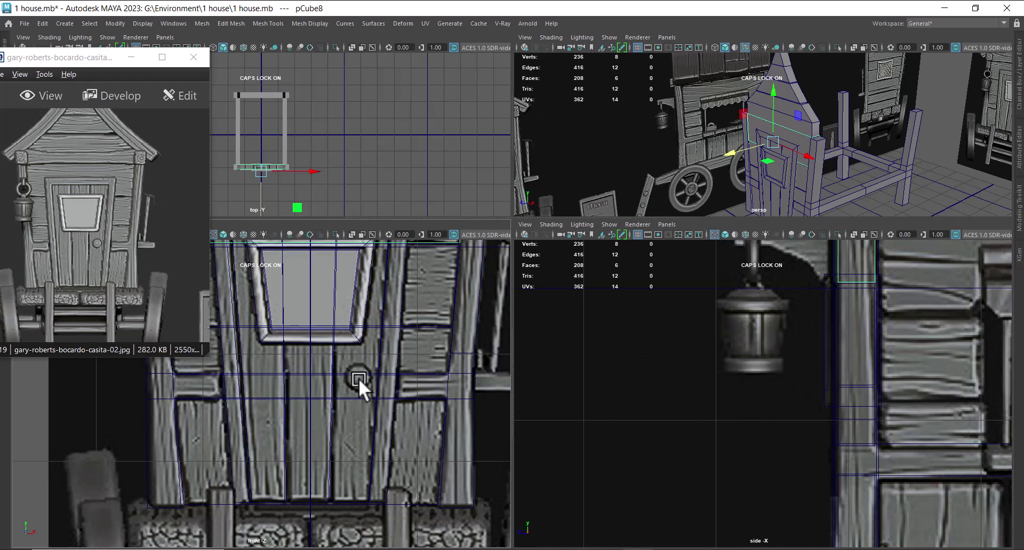
scroll(367, 384, up, 5)
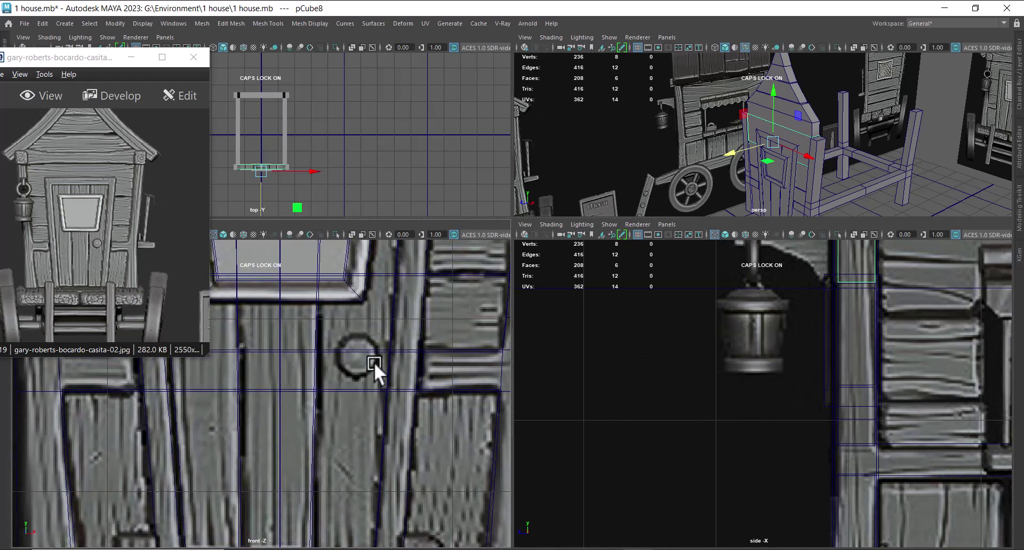
Begin a CV curve in the front view, placing points in a straight line from the door knob's centre to its outer edge.
drag(94, 57, 92, 99)
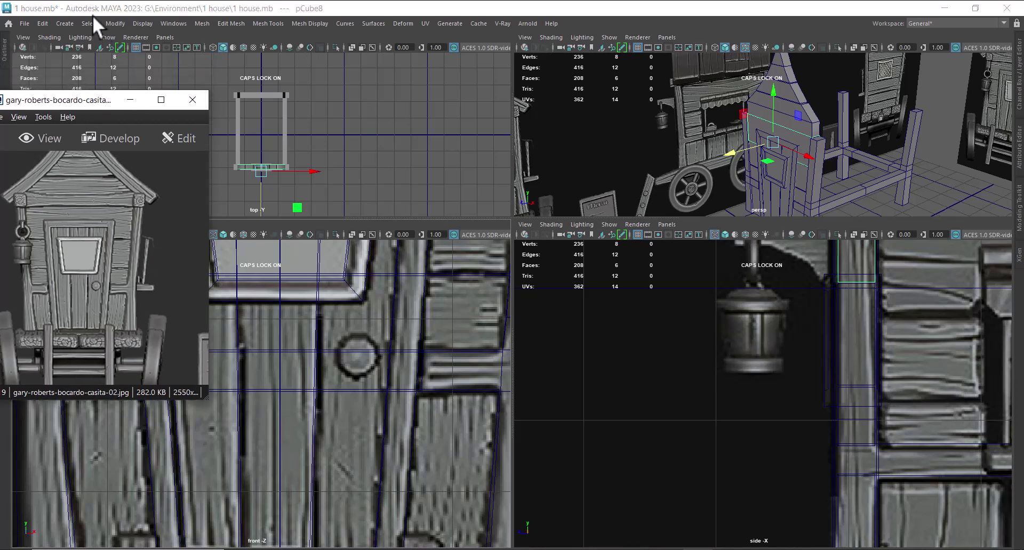
click(64, 23)
mouse_move(100, 94)
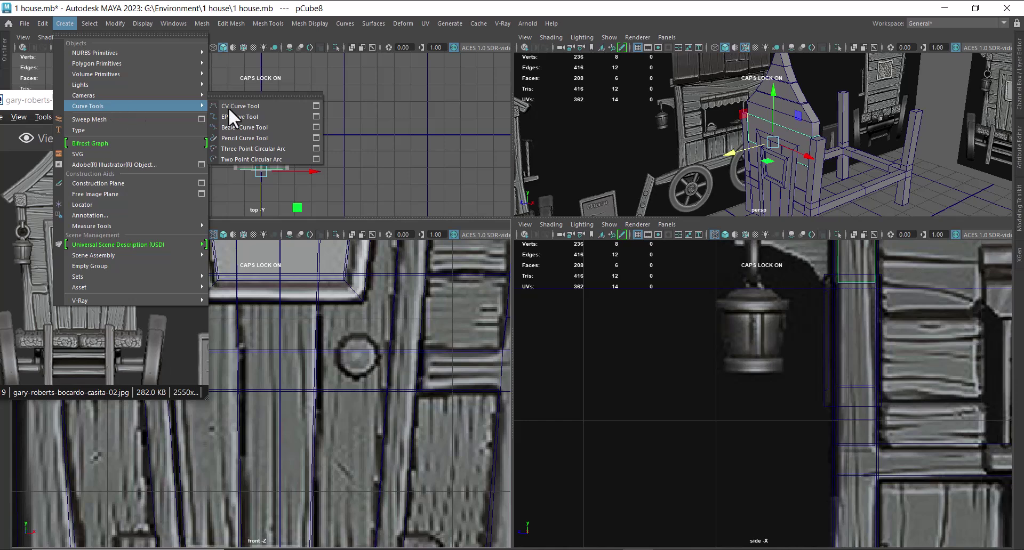
click(248, 104)
scroll(491, 384, up, 6)
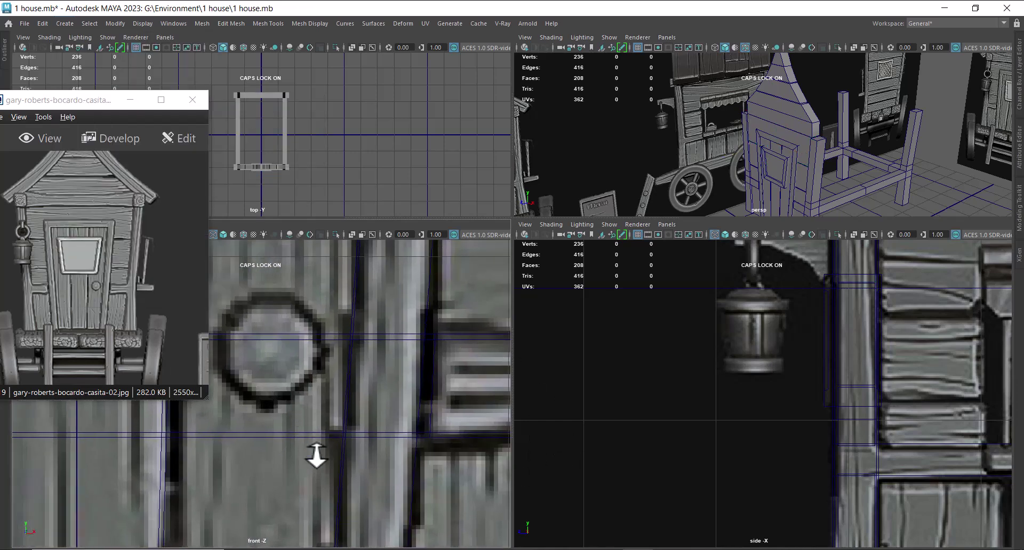
scroll(334, 406, up, 3)
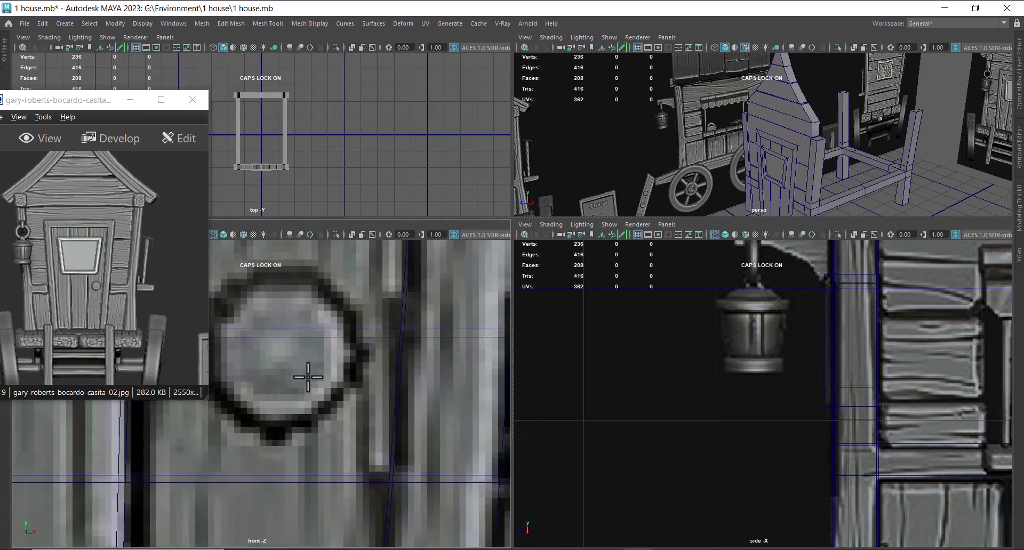
click(292, 355)
click(318, 356)
click(352, 355)
click(353, 355)
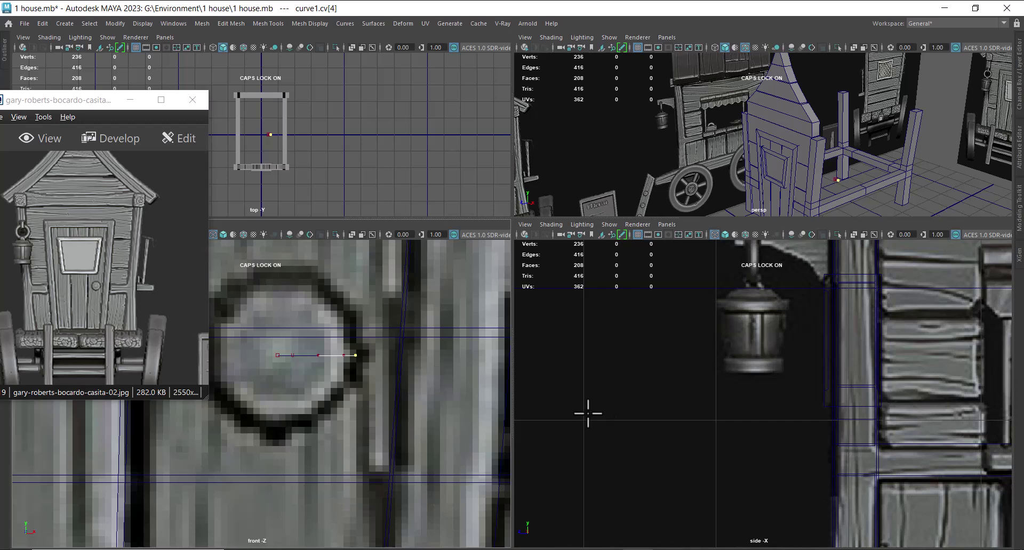
Continue the curve in the top view around the knob's rounded side and back along its narrow neck, and finish it.
scroll(787, 421, down, 2)
scroll(320, 118, up, 5)
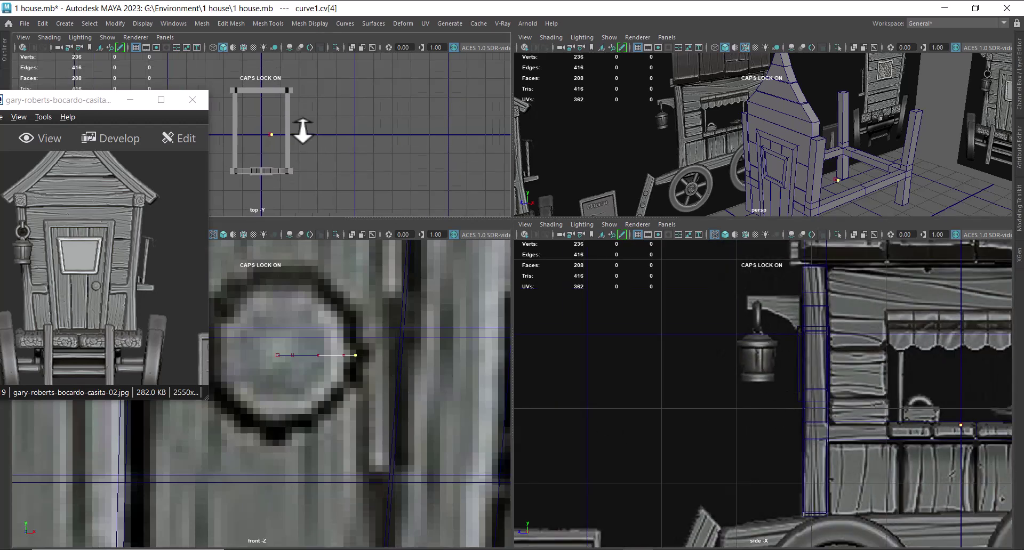
alt+middle_drag(352, 123, 347, 168)
alt+right_drag(347, 168, 377, 176)
alt+middle_drag(377, 176, 376, 96)
alt+right_drag(375, 96, 341, 119)
alt+middle_drag(342, 118, 283, 210)
alt+right_drag(283, 210, 336, 181)
alt+middle_drag(335, 181, 348, 105)
scroll(370, 199, up, 4)
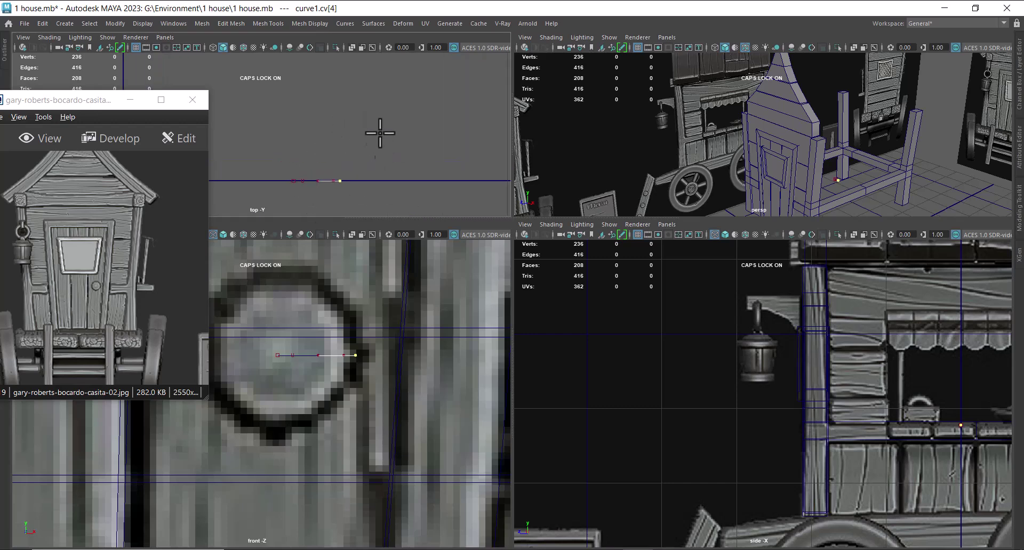
click(358, 169)
click(360, 170)
click(345, 160)
click(331, 157)
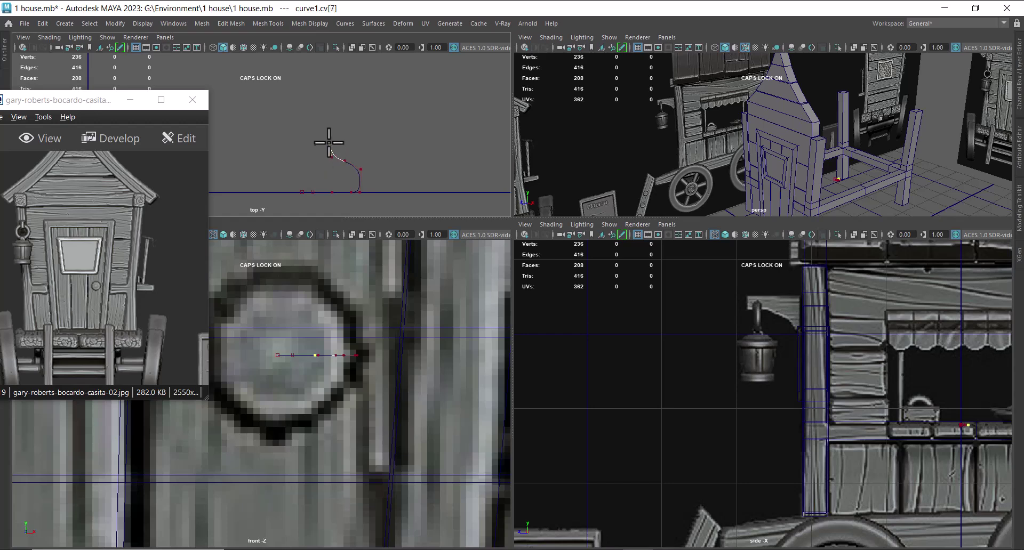
click(329, 128)
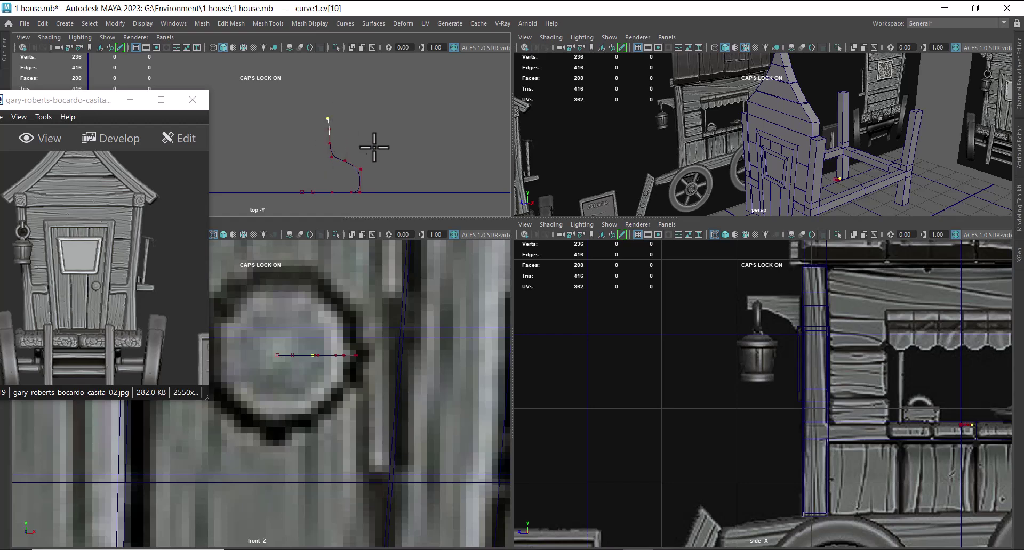
key(Return)
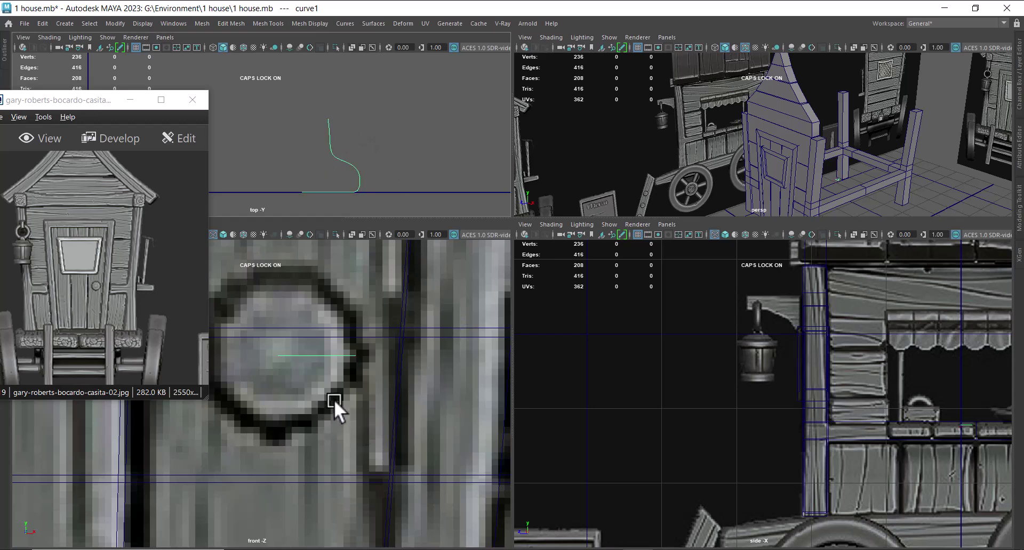
Shift the curve's first four control vertices slightly along Z to round the knob's front, then return the curve to object mode.
alt+middle_drag(345, 200, 351, 139)
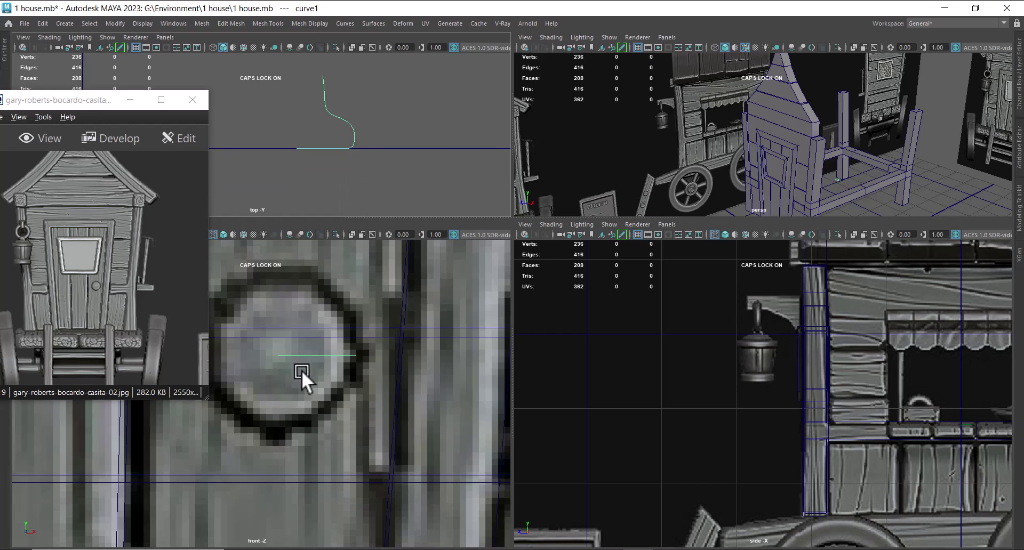
alt+right_drag(350, 163, 301, 133)
scroll(300, 151, up, 2)
drag(367, 181, 335, 206)
alt+middle_drag(382, 151, 399, 156)
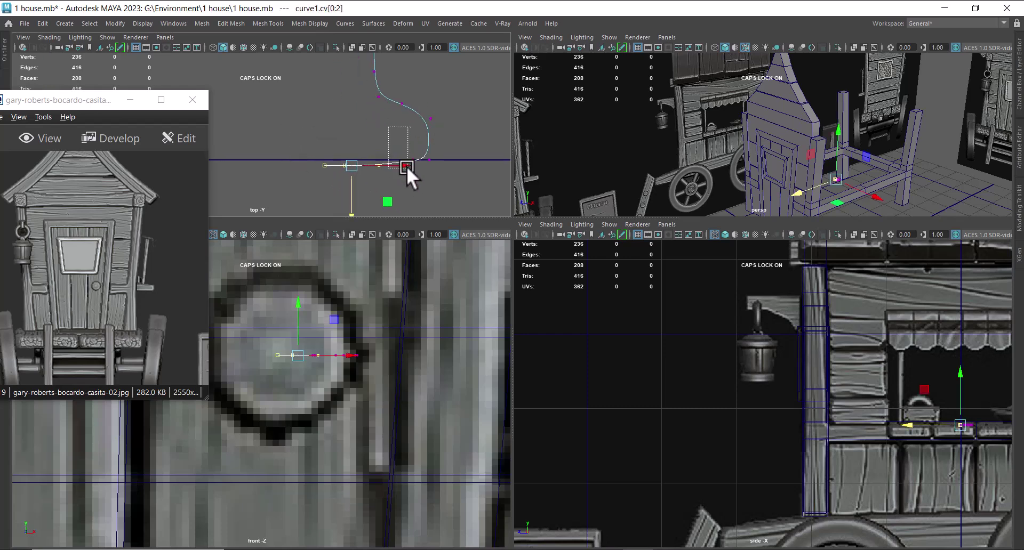
drag(406, 166, 402, 189)
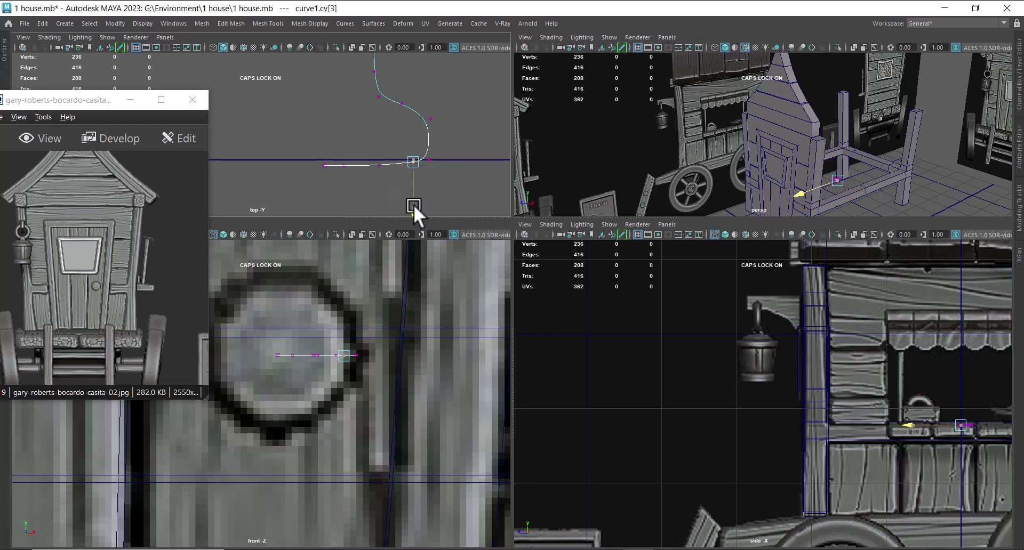
alt+middle_drag(419, 181, 393, 197)
alt+drag(864, 163, 847, 181)
alt+middle_drag(847, 181, 834, 166)
key(f)
scroll(822, 203, down, 5)
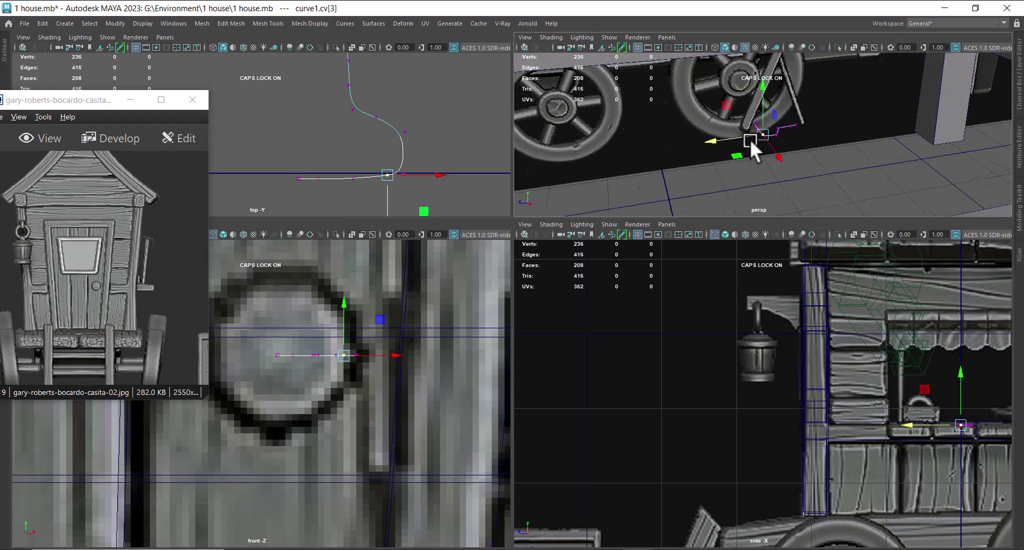
right_drag(781, 138, 878, 95)
click(795, 149)
click(782, 134)
alt+drag(782, 134, 821, 162)
scroll(816, 168, up, 1)
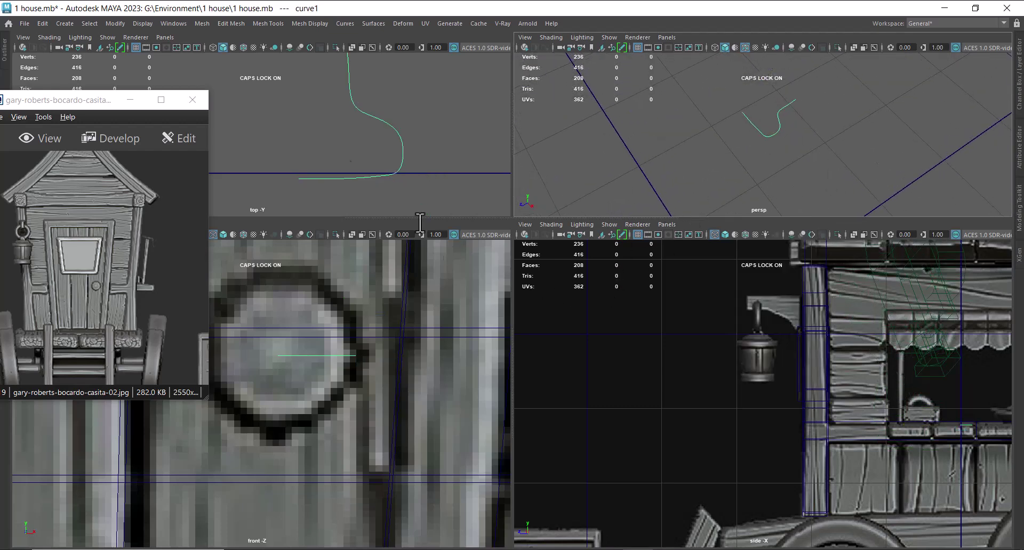
Center the pivot of the knob profile curve.
scroll(366, 138, down, 10)
scroll(316, 138, up, 1)
alt+middle_drag(316, 139, 347, 121)
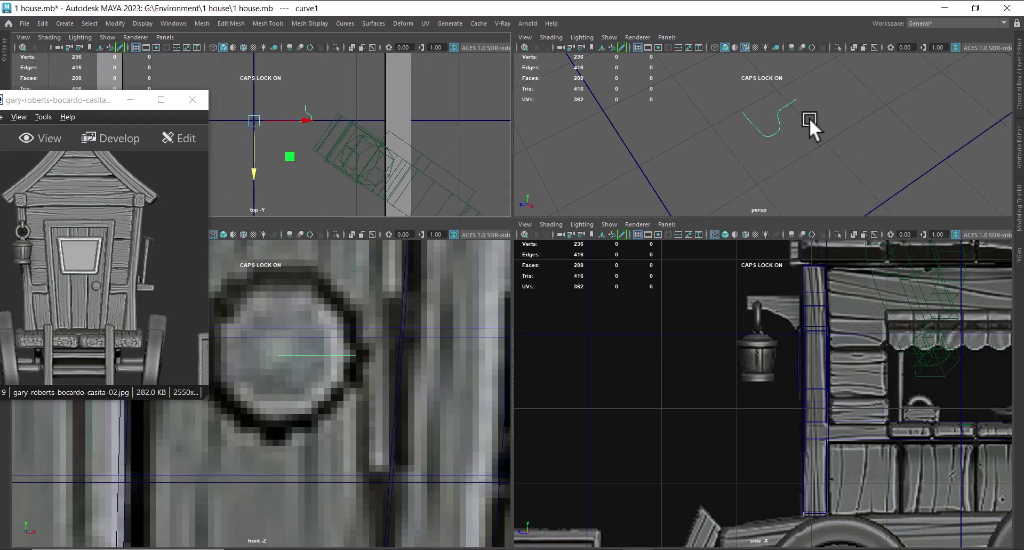
scroll(380, 401, down, 10)
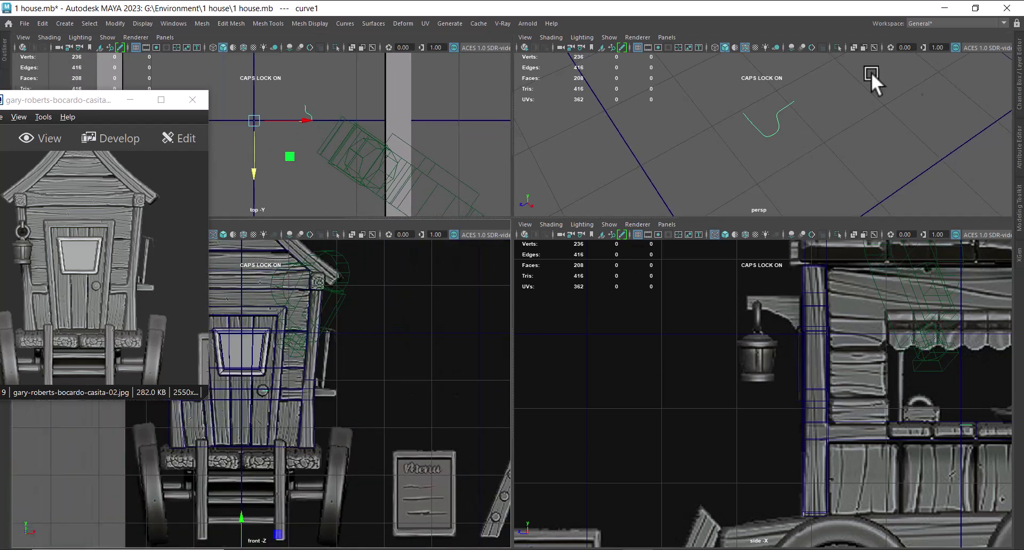
click(116, 24)
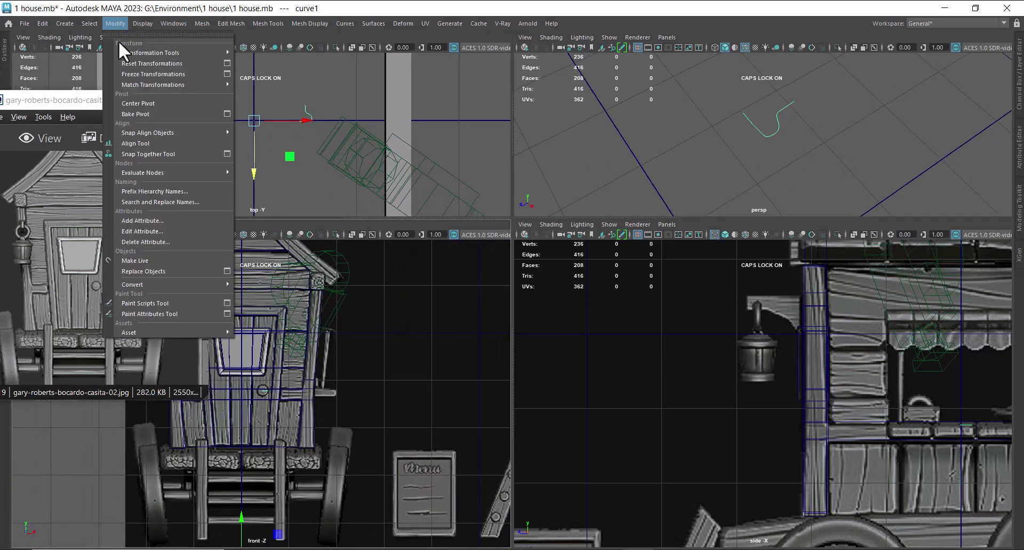
click(152, 104)
Move the knob profile curve along Z in the side view to just in front of the door.
scroll(907, 405, down, 4)
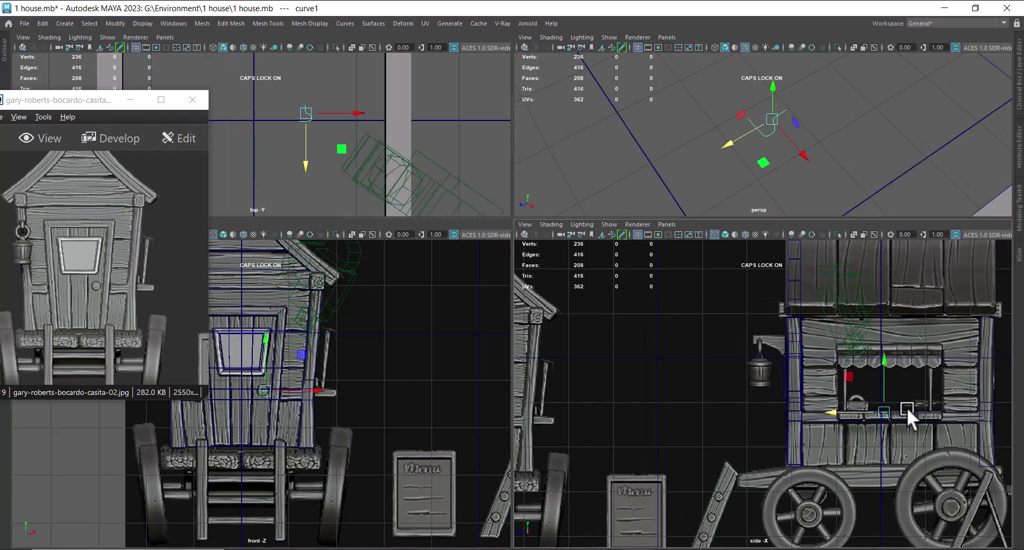
scroll(918, 436, up, 4)
drag(918, 437, 744, 442)
scroll(800, 424, up, 5)
scroll(880, 421, up, 4)
alt+middle_drag(865, 396, 869, 440)
click(795, 424)
click(801, 360)
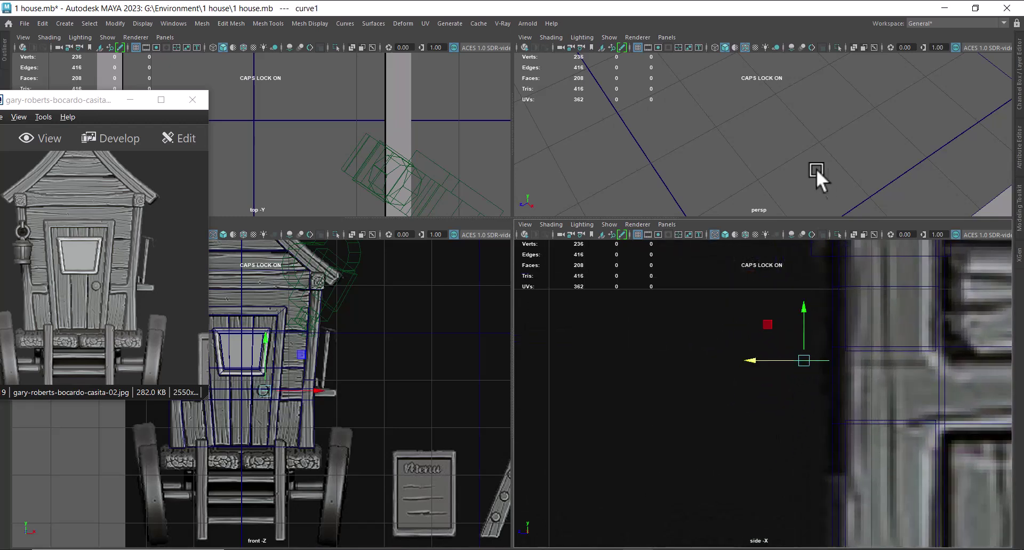
Frame the knob curve, hide all unselected objects and maximize the perspective view.
key(f)
alt+drag(755, 63, 779, 293)
key(alt+h)
key(space)
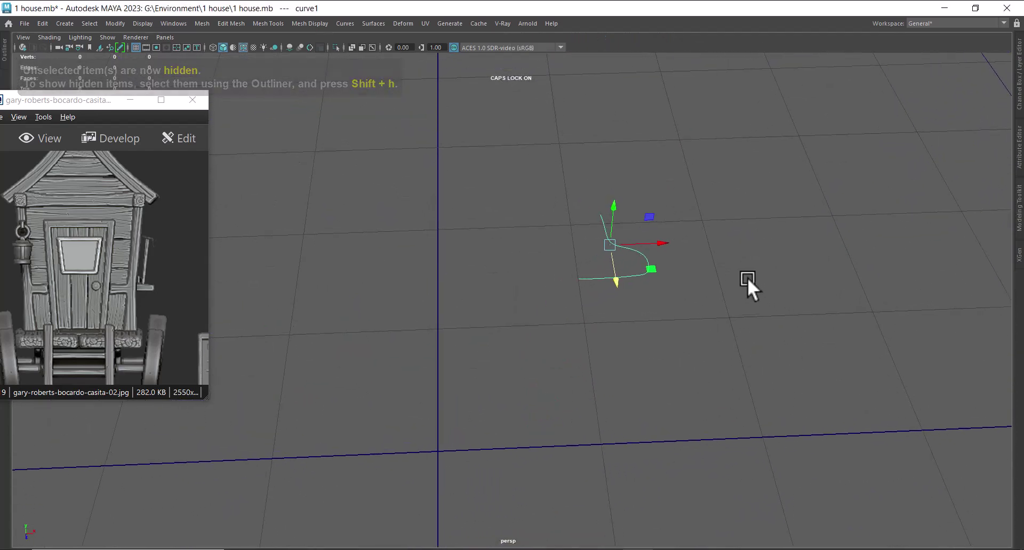
Snap the curve's pivot to the endpoint at the knob's centre.
key(d)
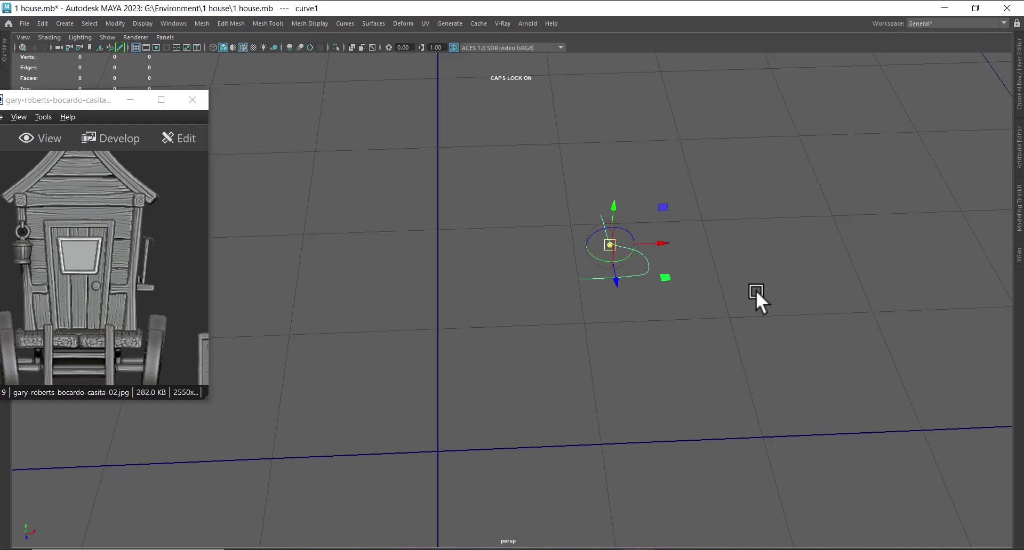
key(d)
key(d)
key(c)
middle_drag(591, 281, 546, 292)
middle_drag(610, 279, 641, 283)
drag(641, 281, 530, 287)
mouse_move(648, 270)
mouse_down()
mouse_move(644, 278)
mouse_move(664, 268)
mouse_move(663, 257)
mouse_up()
key(d)
key(c)
middle_drag(606, 227, 617, 301)
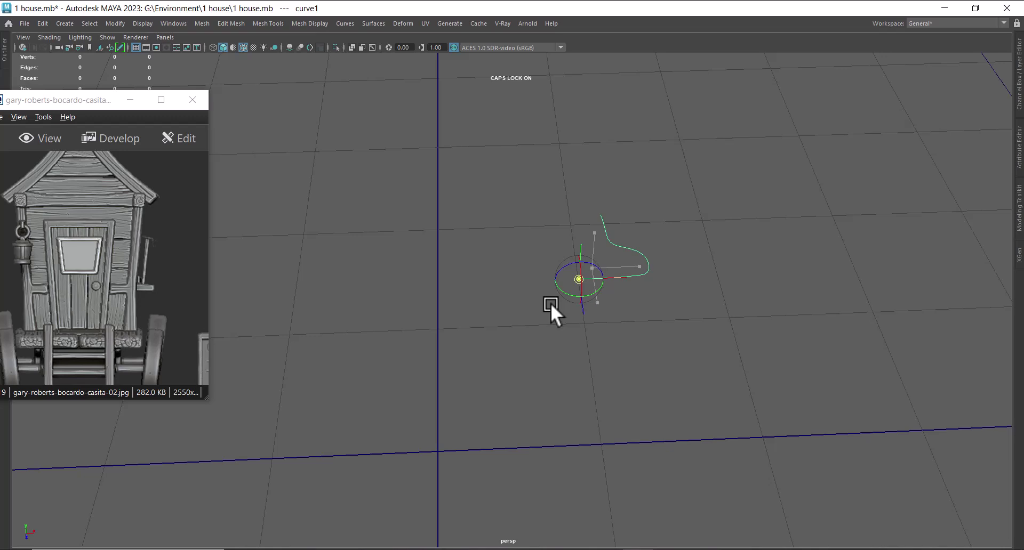
middle_drag(551, 303, 622, 244)
middle_drag(616, 299, 537, 307)
alt+drag(741, 316, 688, 355)
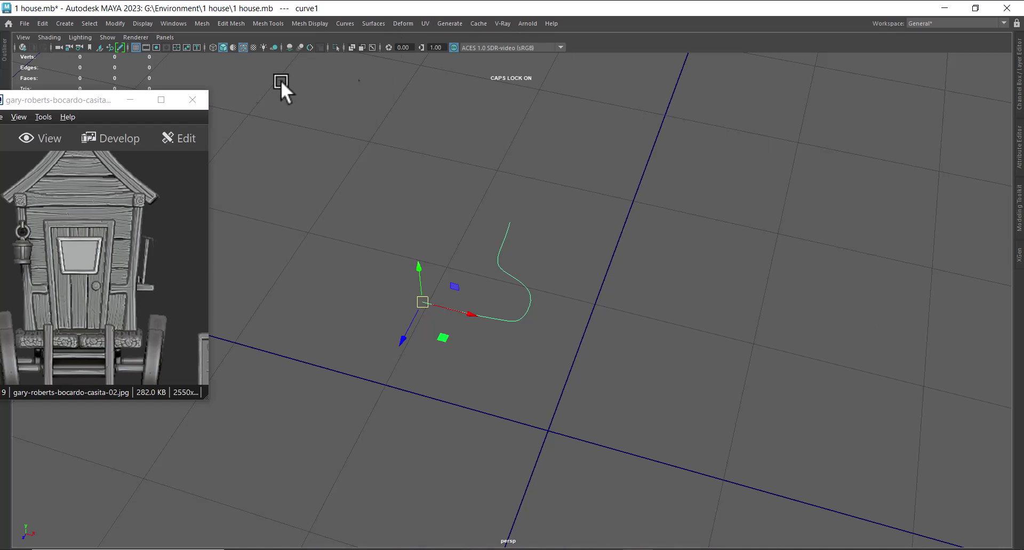
Open the Revolve options and try to revolve the knob curve about the Y axis, then undo it.
click(377, 23)
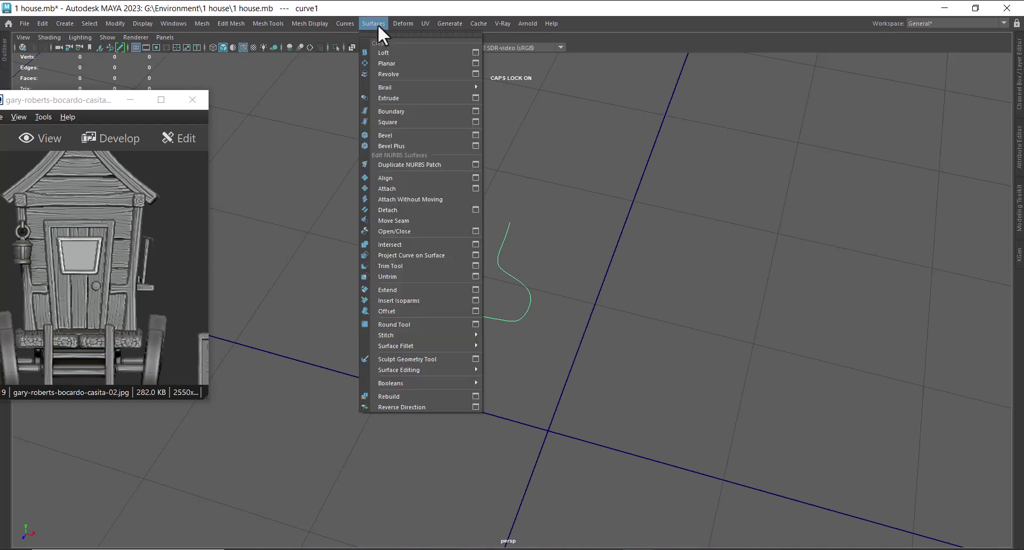
click(475, 73)
click(676, 250)
click(699, 269)
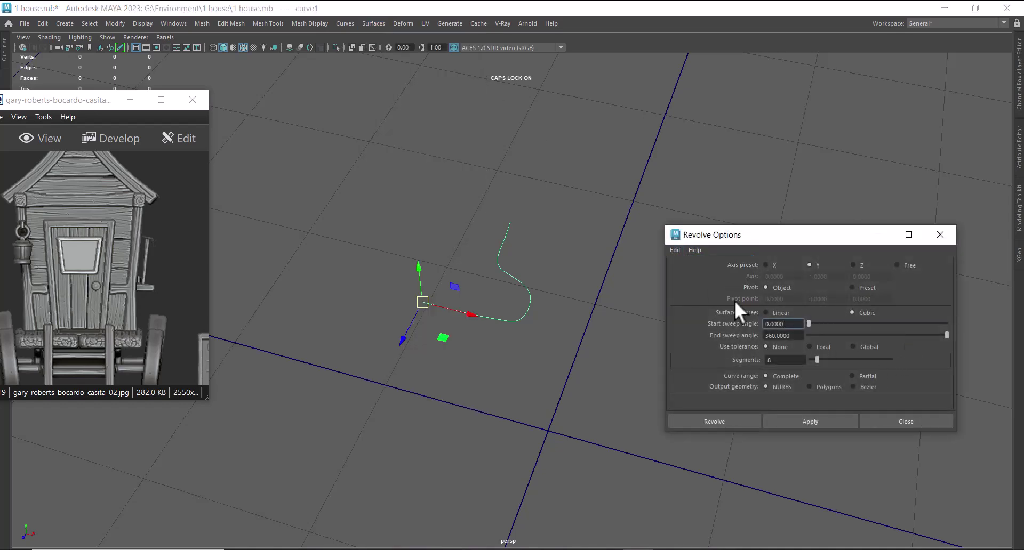
click(815, 420)
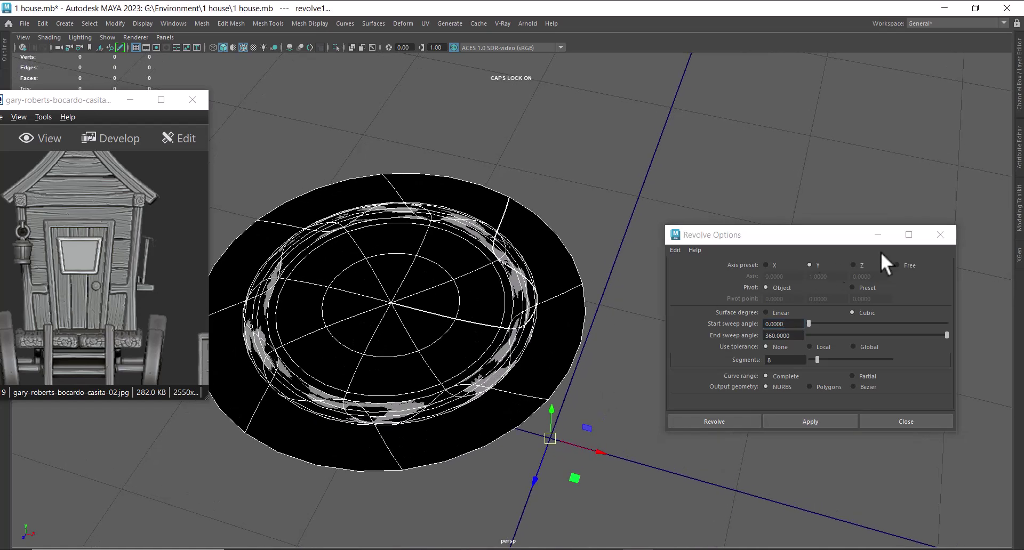
key(ctrl+z)
Try to revolve the knob curve about the X axis, then undo it.
click(767, 265)
click(821, 421)
alt+drag(543, 407, 575, 424)
key(ctrl+z)
Revolve the knob curve a full 360 degrees about the Z axis to form the door knob.
click(853, 265)
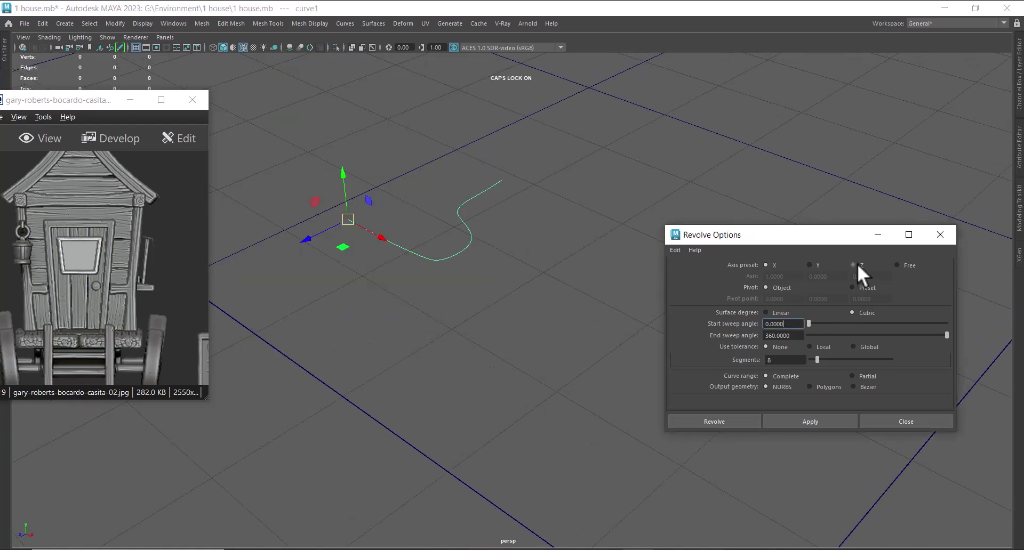
click(809, 421)
alt+drag(629, 392, 484, 360)
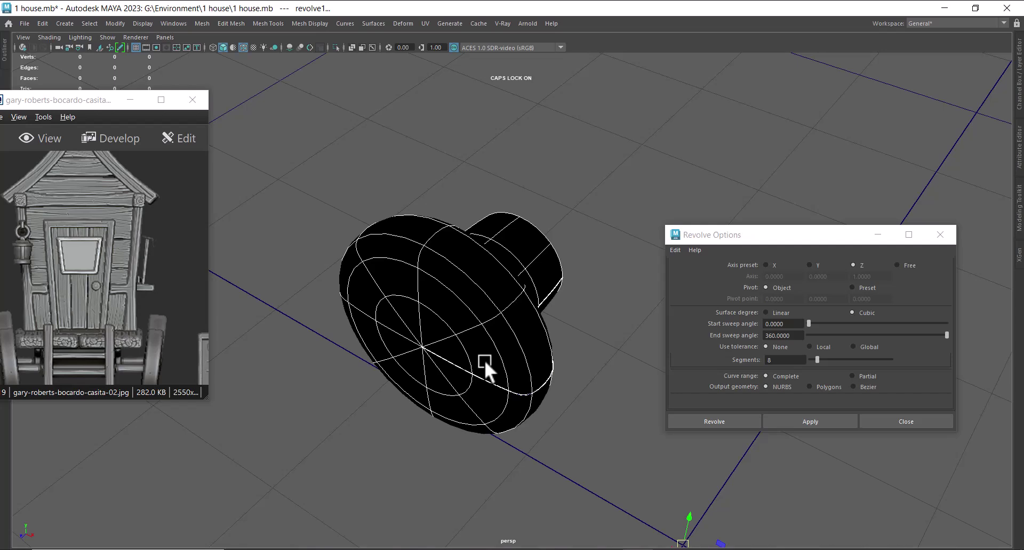
Close the Revolve options and reverse the surface direction of the revolved door knob.
click(922, 422)
click(491, 264)
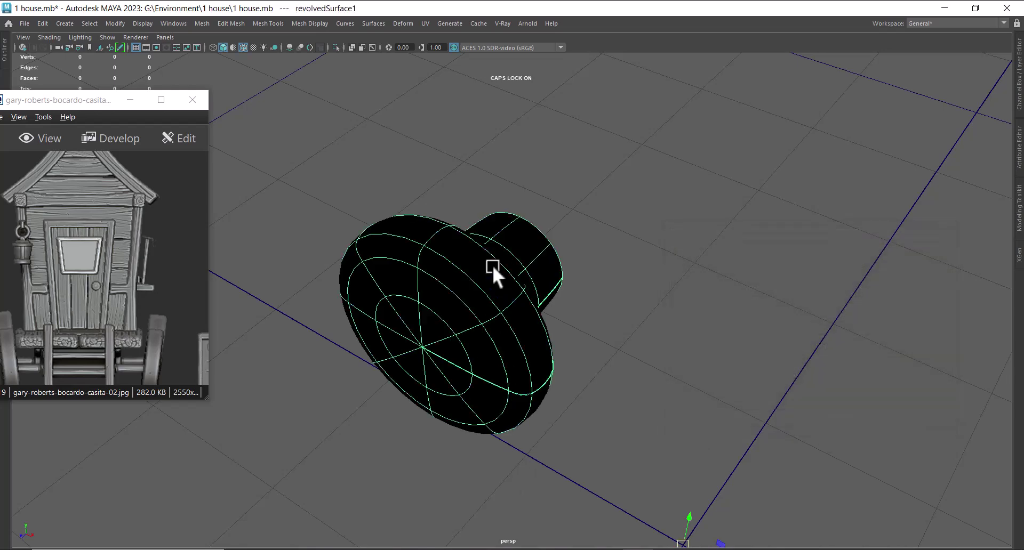
click(382, 25)
click(405, 404)
click(668, 399)
alt+drag(675, 365, 715, 405)
click(450, 225)
alt+drag(494, 228, 625, 267)
alt+drag(609, 308, 760, 309)
click(729, 223)
alt+drag(729, 223, 676, 190)
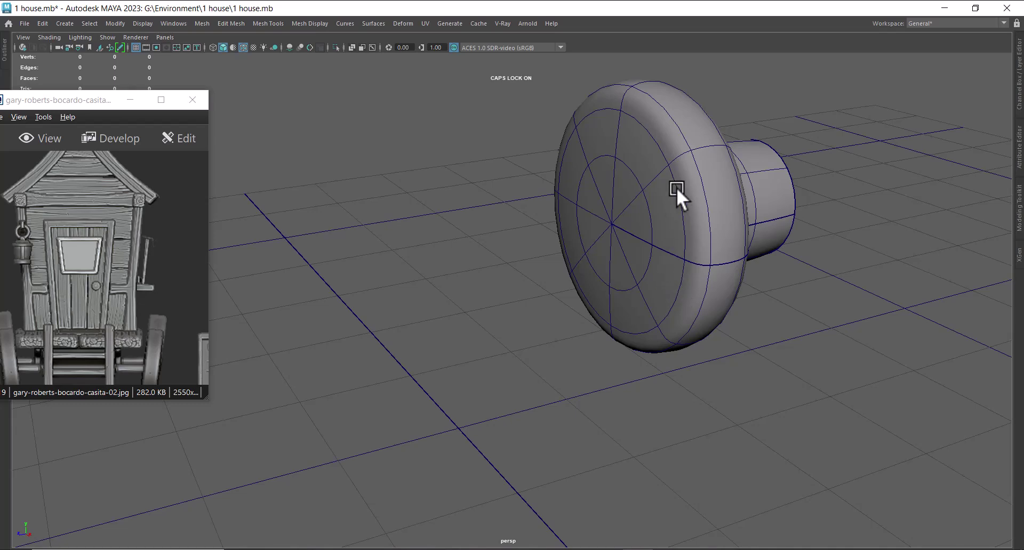
Inspect the revolved knob surface and its profile curve by selecting each in turn.
click(677, 189)
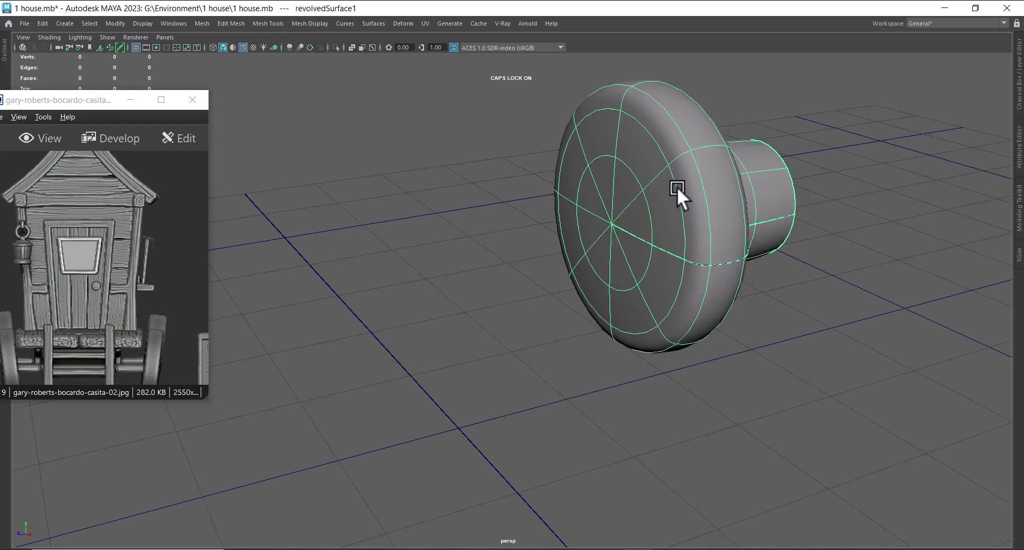
click(609, 337)
click(680, 207)
click(712, 265)
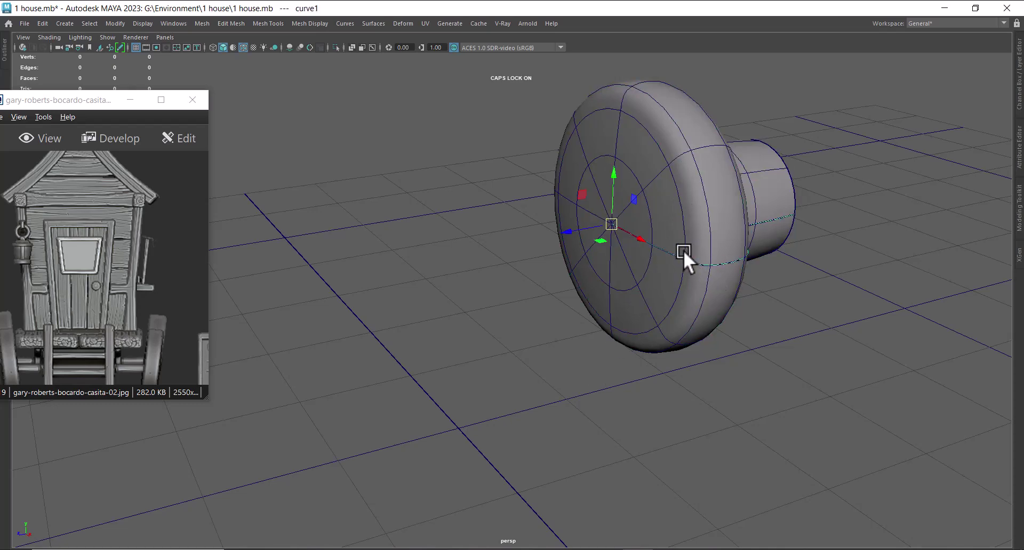
alt+drag(631, 314, 653, 355)
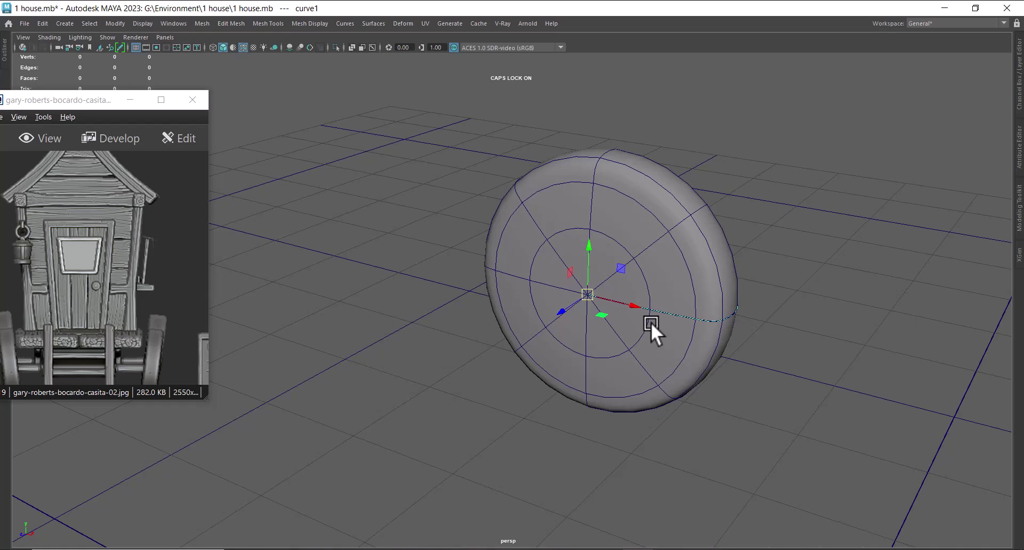
scroll(345, 388, down, 2)
Display the Status Line in the interface.
key(space)
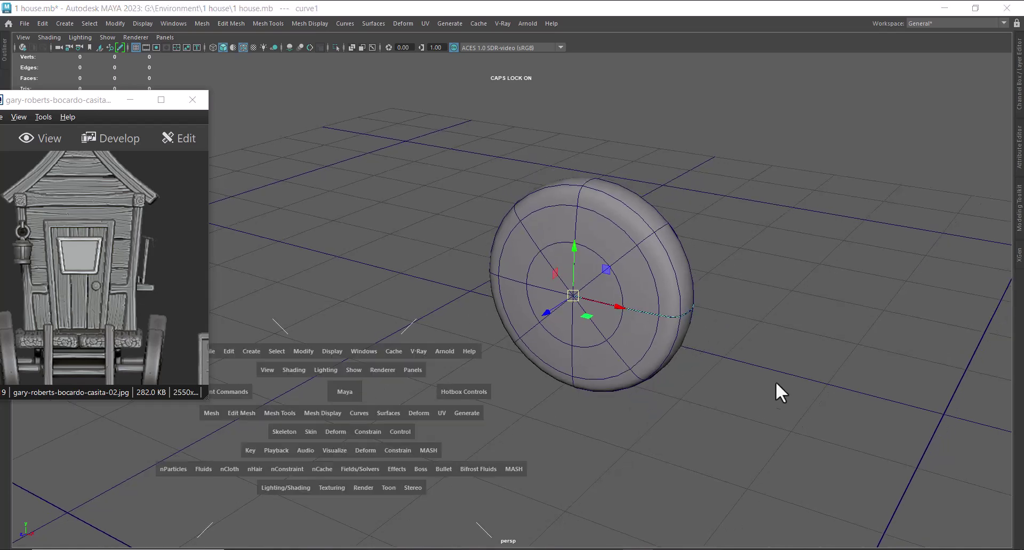
click(776, 383)
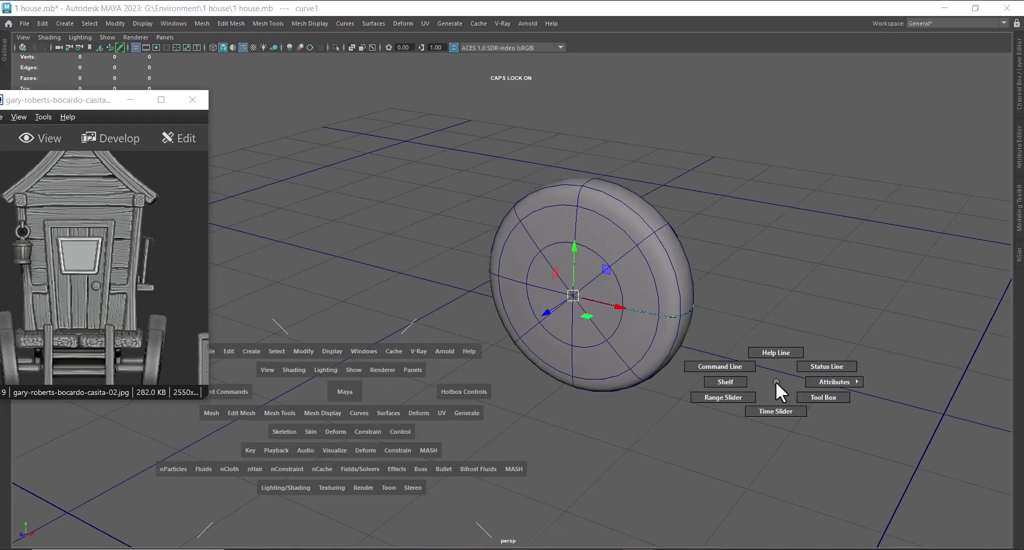
click(842, 369)
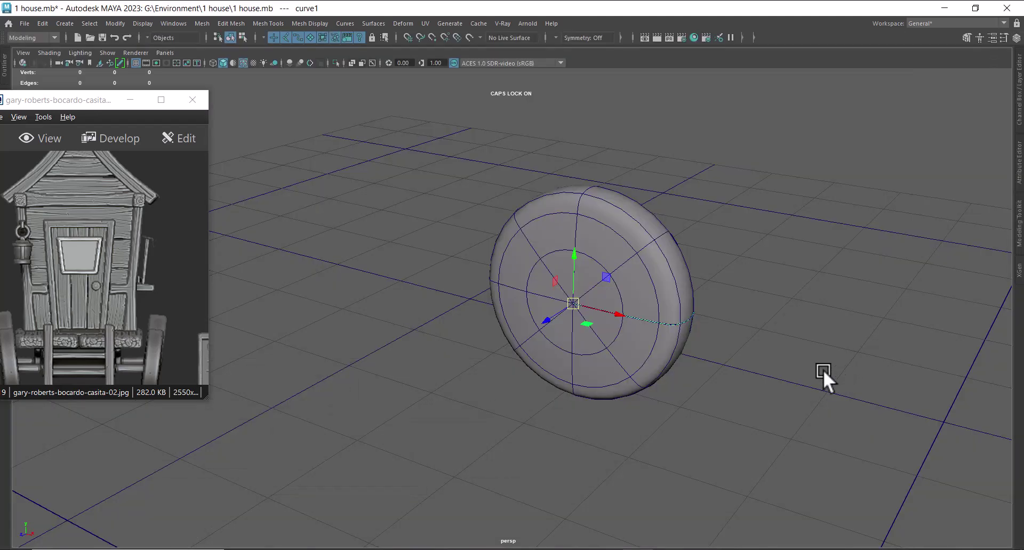
Render the door knob in the Render View with Maya Software and move the render window aside.
click(656, 38)
drag(394, 104, 702, 116)
click(691, 140)
click(662, 151)
click(454, 139)
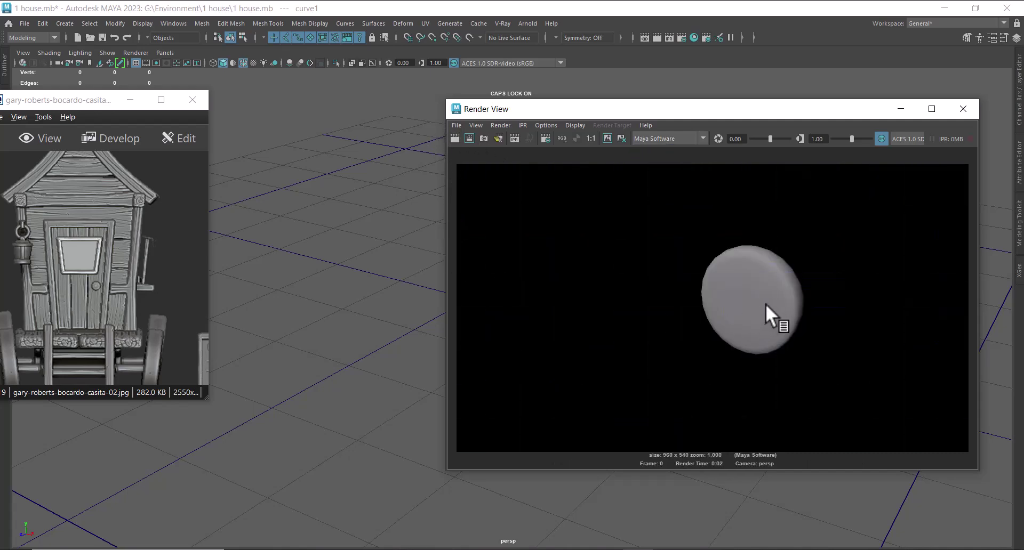
drag(772, 117, 978, 196)
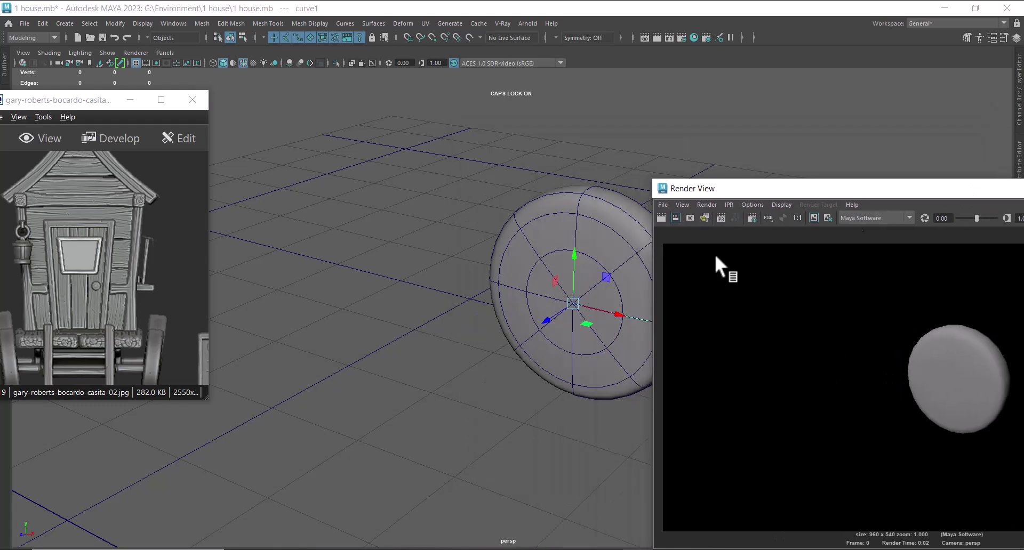
Create a polygon cube in the scene and render it together with the knob using Maya Software.
alt+middle_drag(533, 298, 452, 296)
alt+right_drag(451, 296, 485, 313)
click(563, 219)
scroll(513, 380, down, 2)
scroll(513, 380, down, 3)
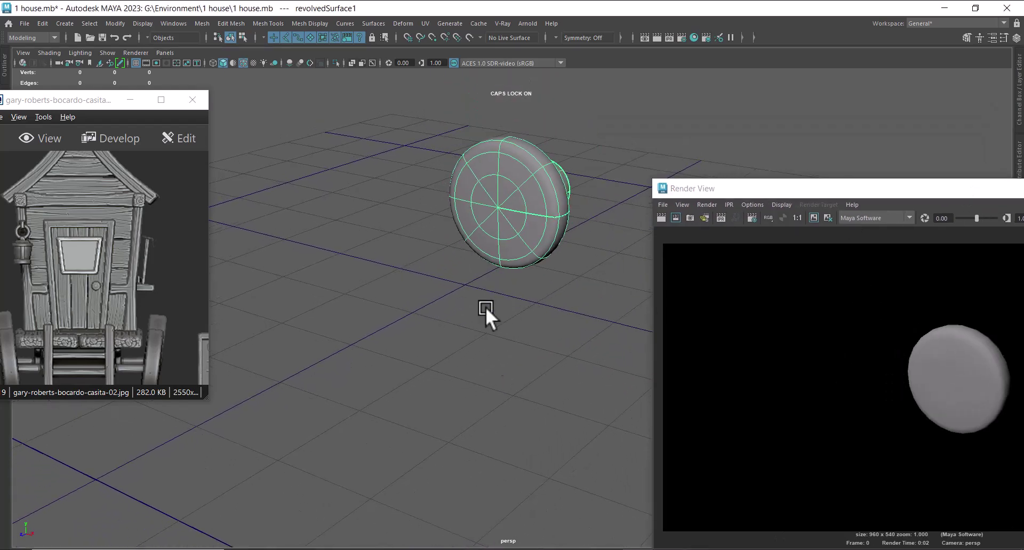
click(499, 402)
shift+right_drag(505, 320, 368, 179)
alt+middle_drag(521, 411, 440, 351)
alt+right_drag(485, 370, 444, 326)
click(661, 219)
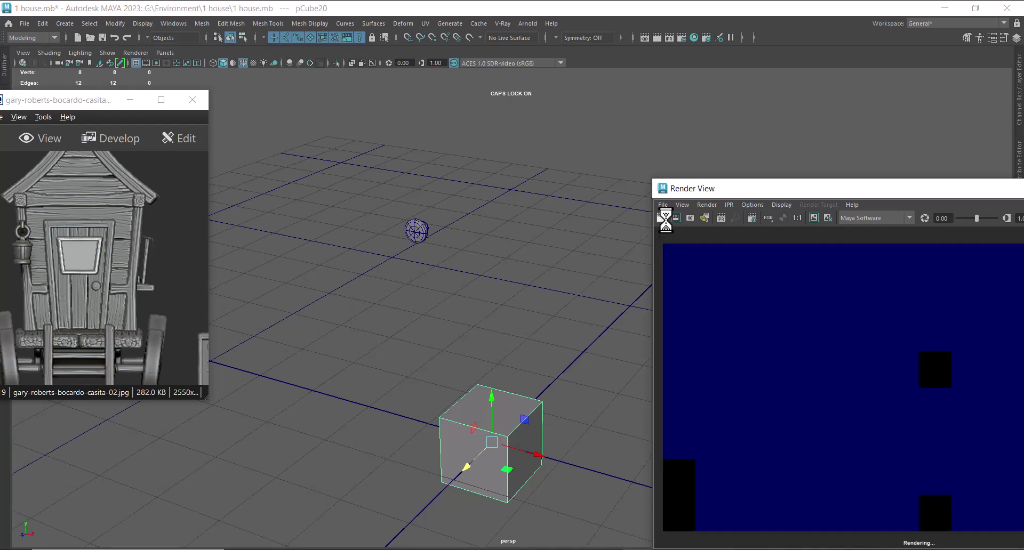
Show the cube in smooth preview with its cage and render the scene again.
alt+middle_drag(564, 379, 531, 337)
alt+right_drag(531, 337, 571, 393)
click(570, 393)
click(474, 368)
key(3)
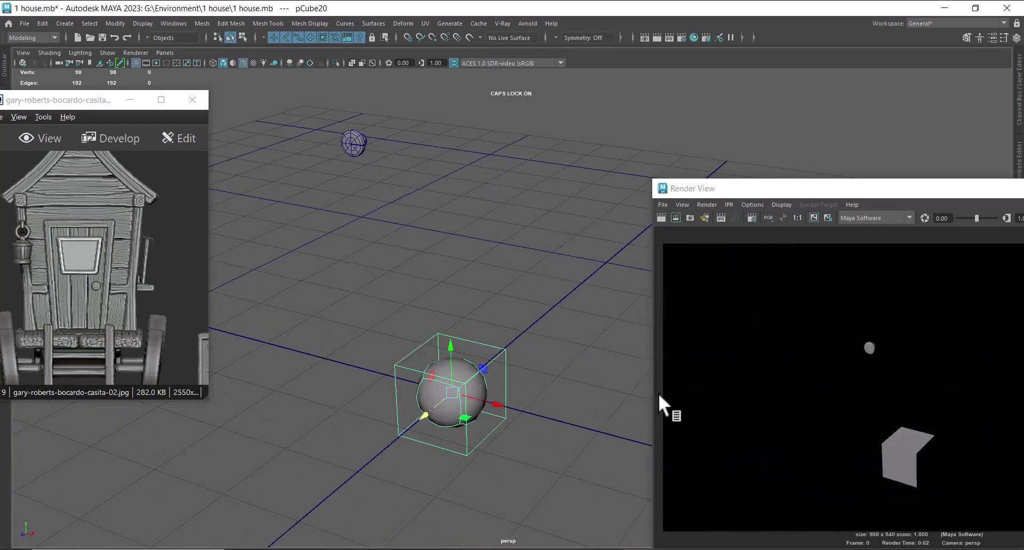
click(660, 219)
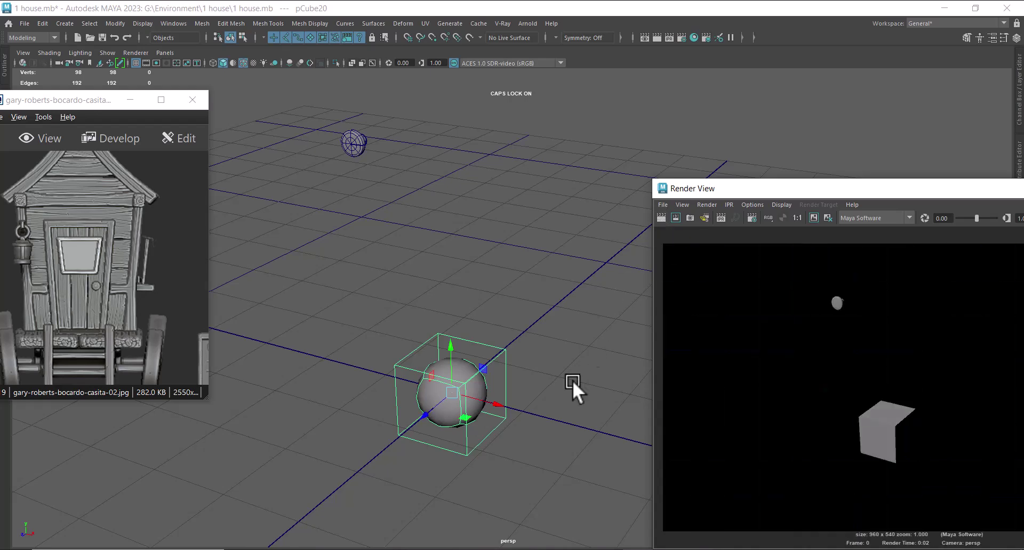
Switch the cube to smooth preview without the cage and re-render with Maya Software.
alt+right_drag(514, 389, 511, 389)
key(3)
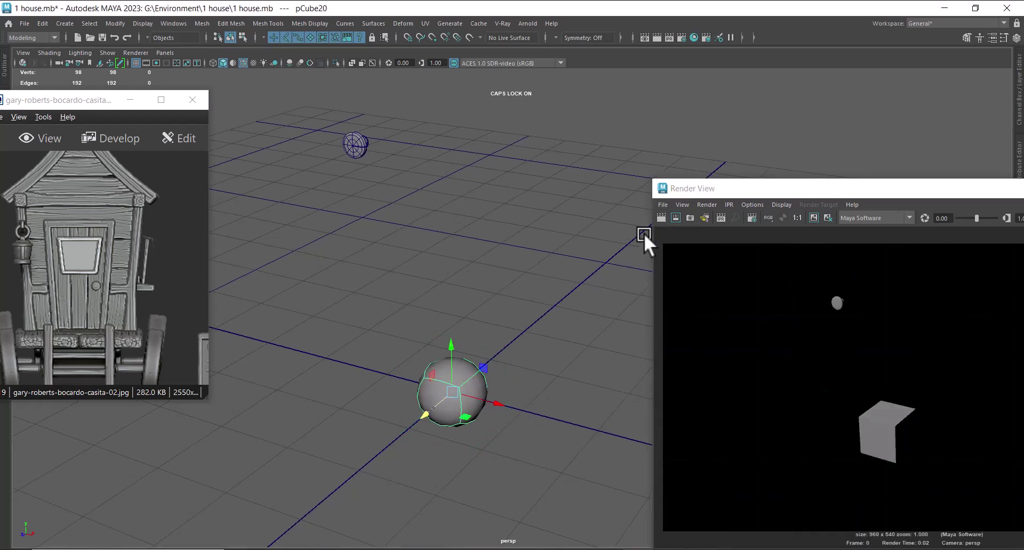
click(661, 219)
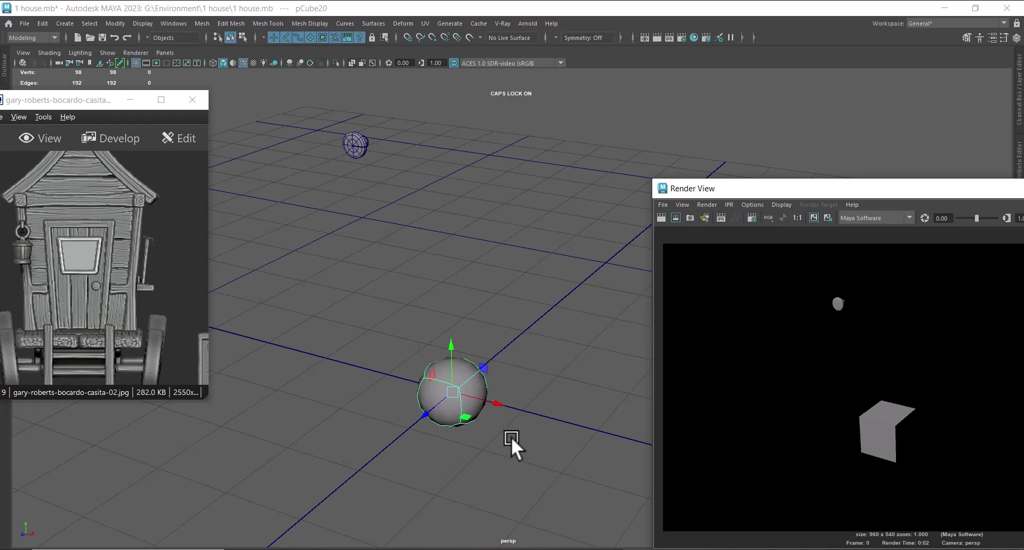
Switch to the Arnold Renderer, add a Skydome Light and render the smooth-previewed cube and knob.
click(885, 222)
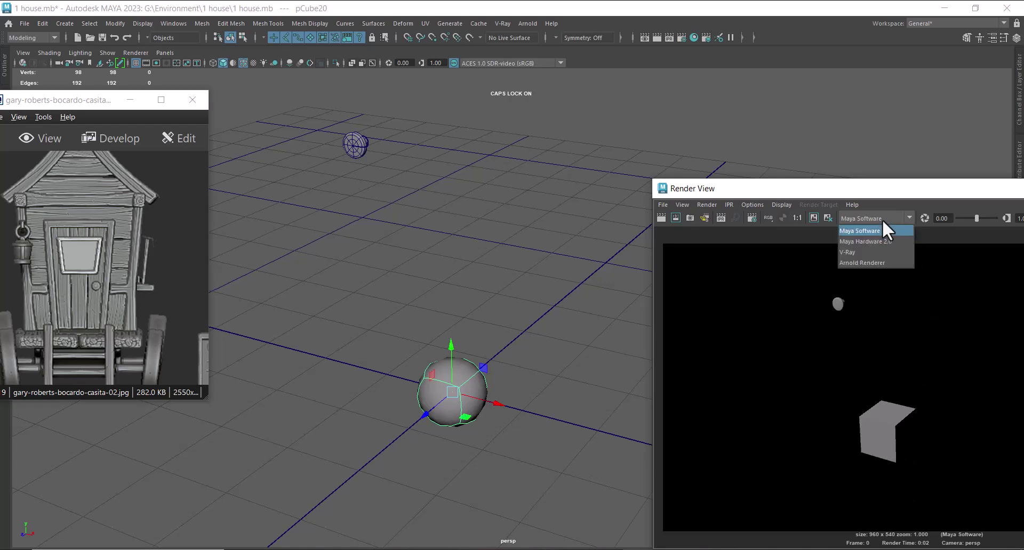
click(884, 262)
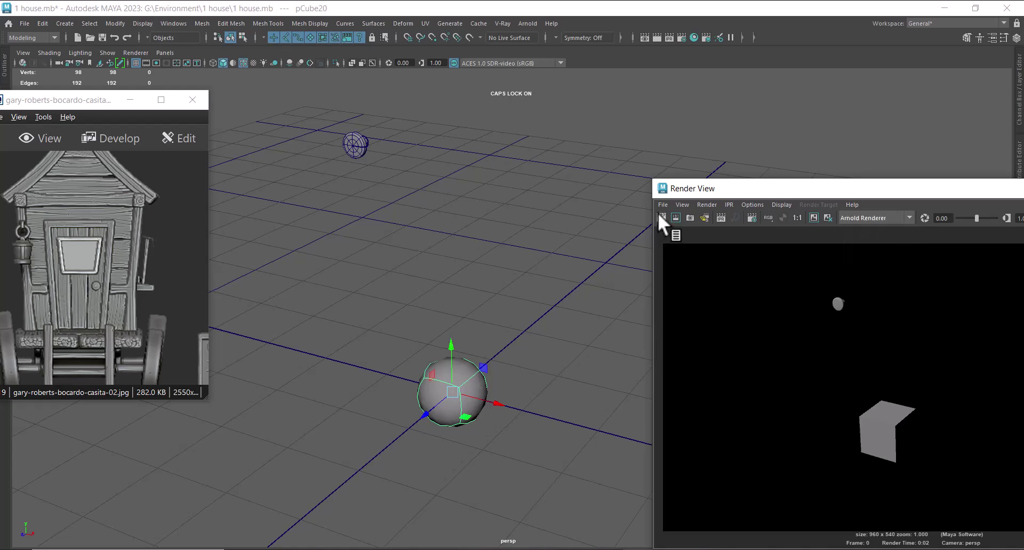
click(528, 24)
mouse_move(605, 81)
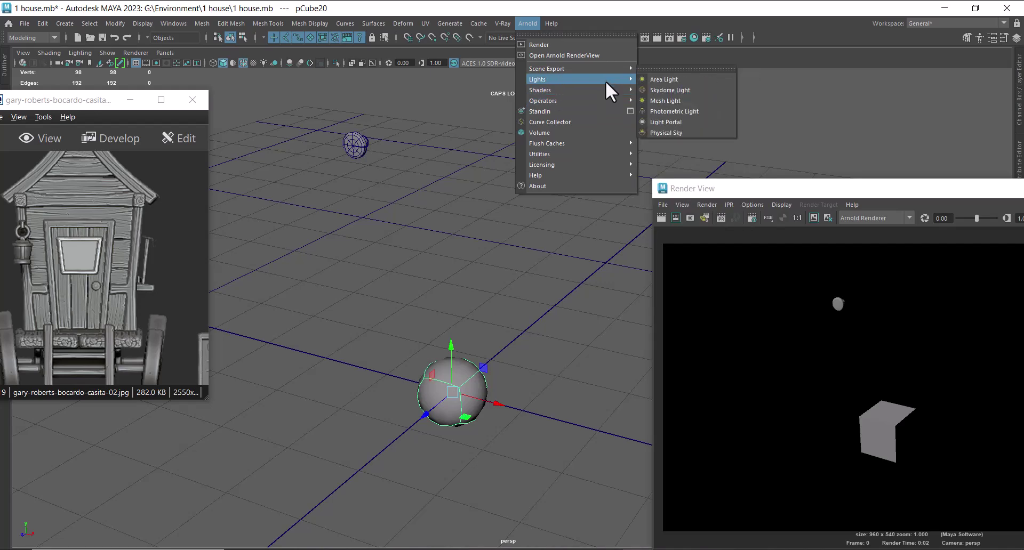
click(679, 90)
click(661, 218)
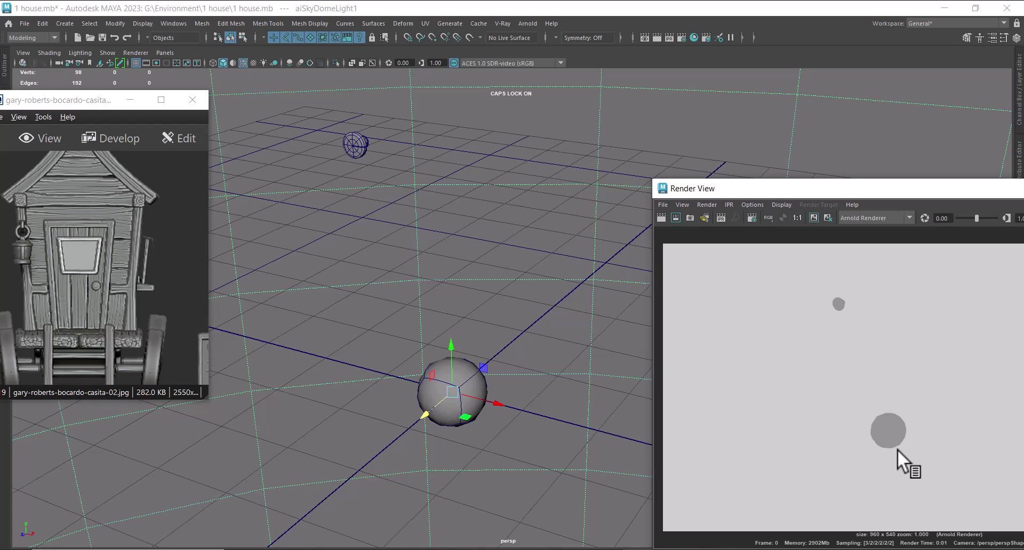
scroll(447, 473, up, 1)
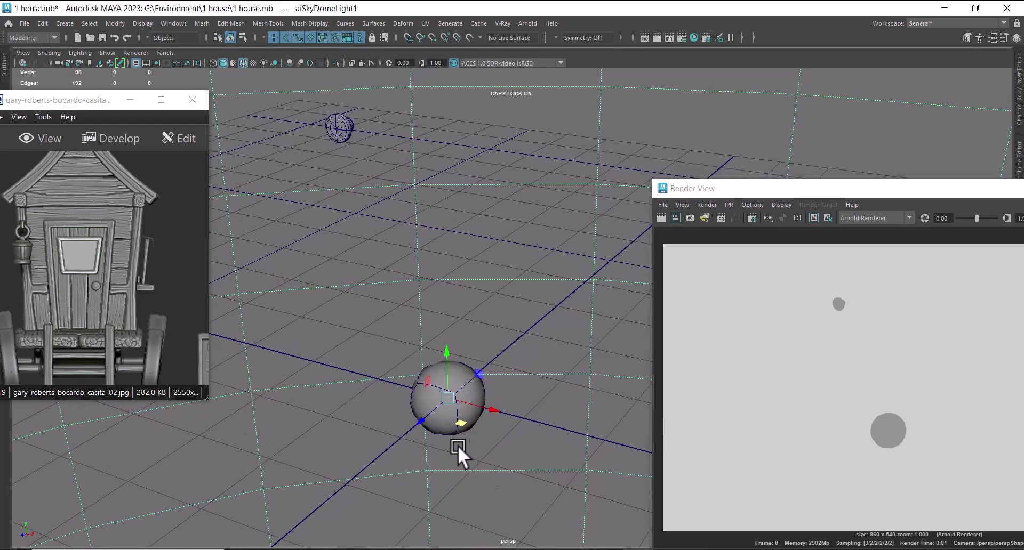
Turn off the cube's smooth preview and render the scene again with Arnold.
click(469, 379)
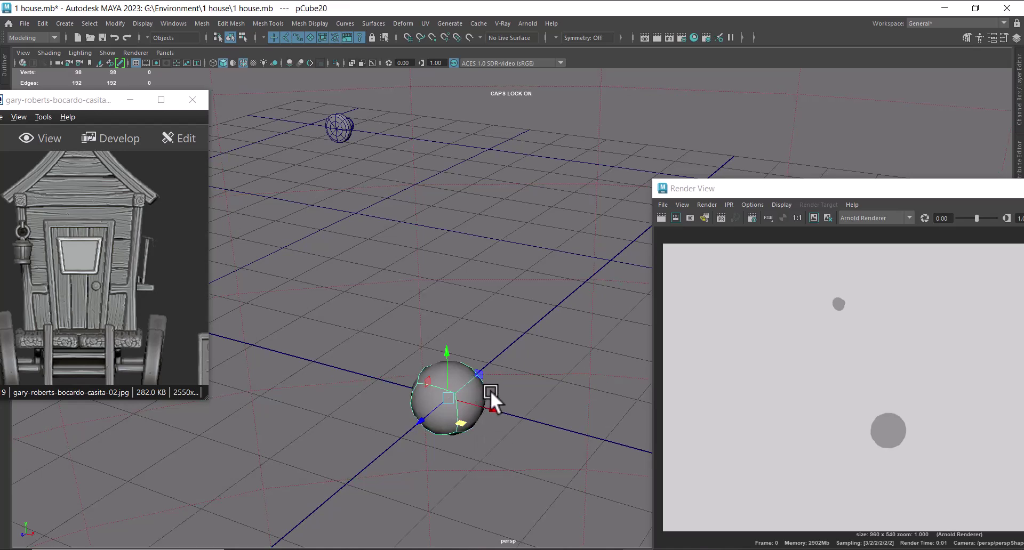
key(1)
click(659, 216)
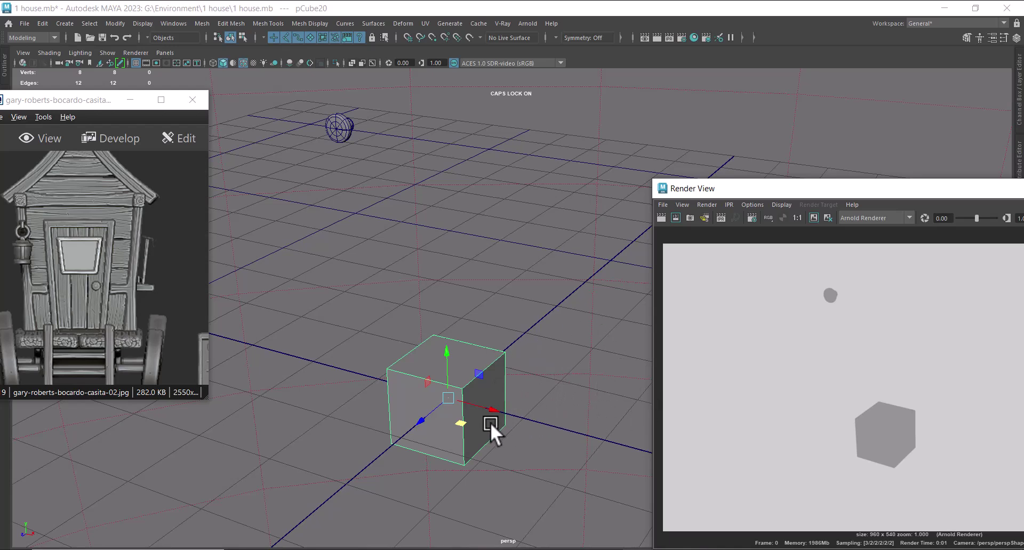
Render the unsmoothed cube and knob with Maya Software, and close the Render View.
click(876, 218)
click(869, 228)
click(662, 217)
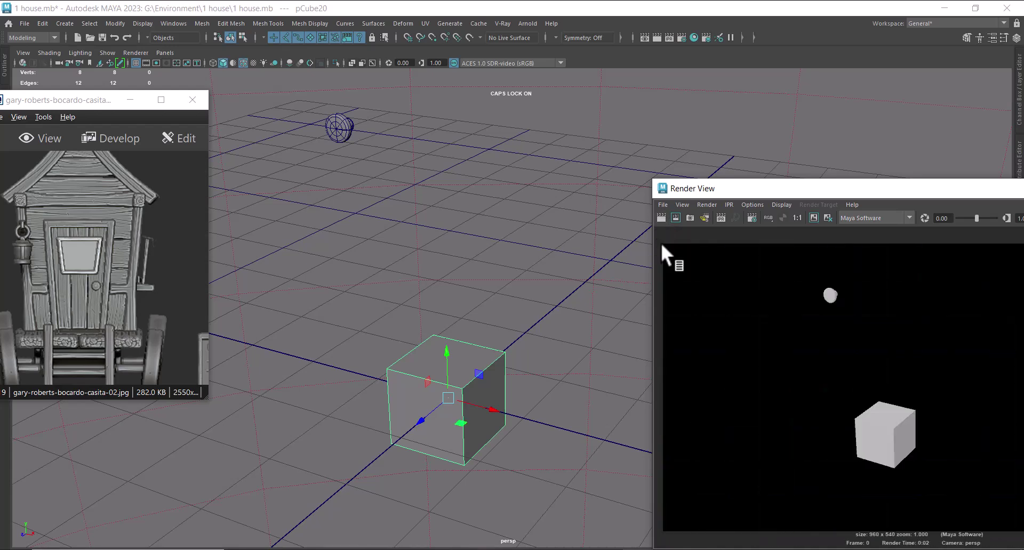
drag(789, 194, 478, 183)
click(867, 179)
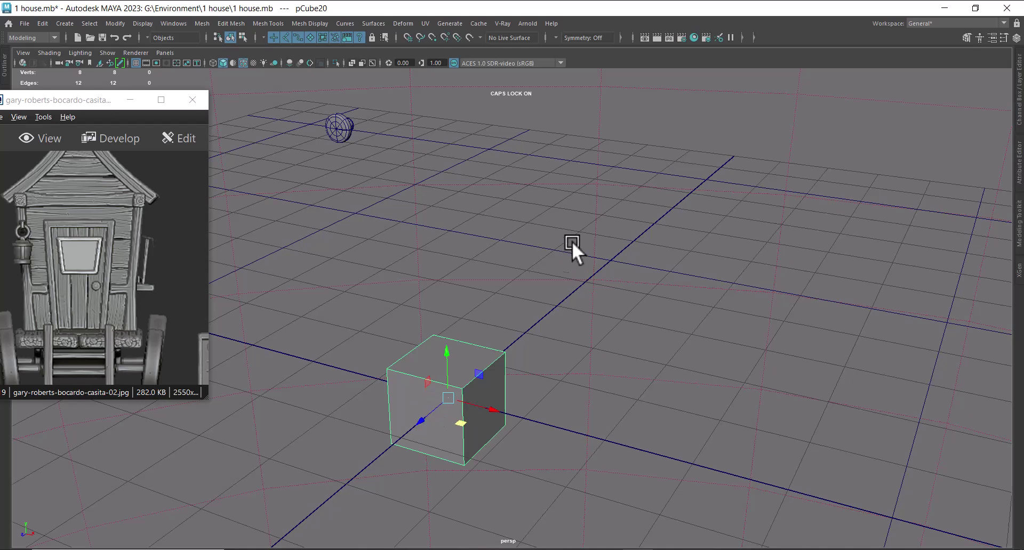
Start saving the scene as a new file and copy the 1 house folder's path from File Explorer.
click(24, 23)
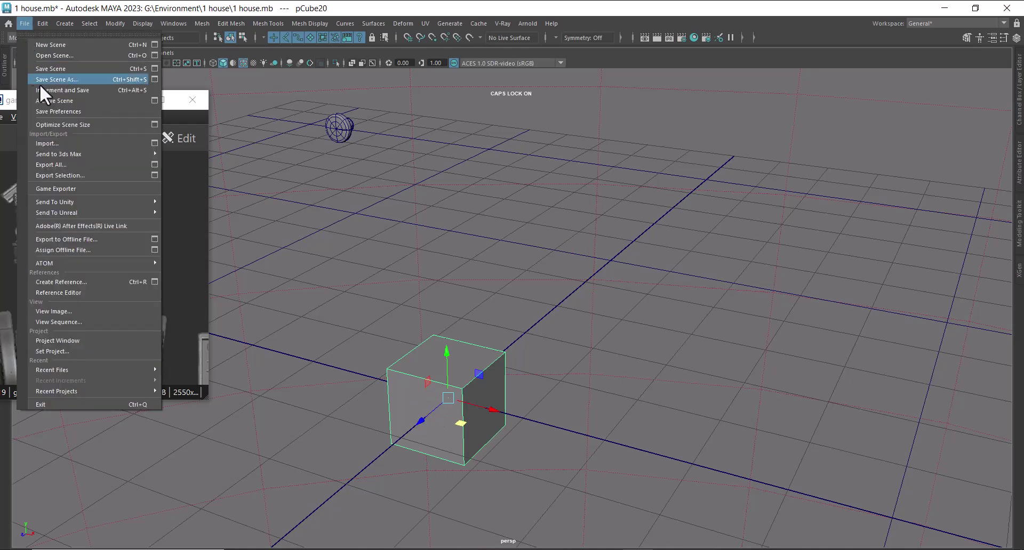
click(99, 76)
drag(450, 54, 670, 63)
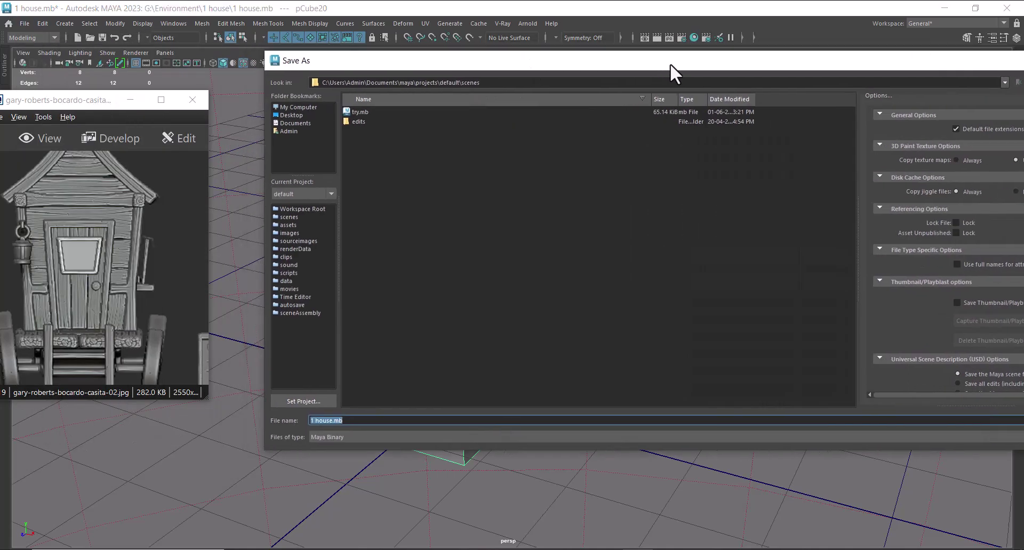
click(349, 549)
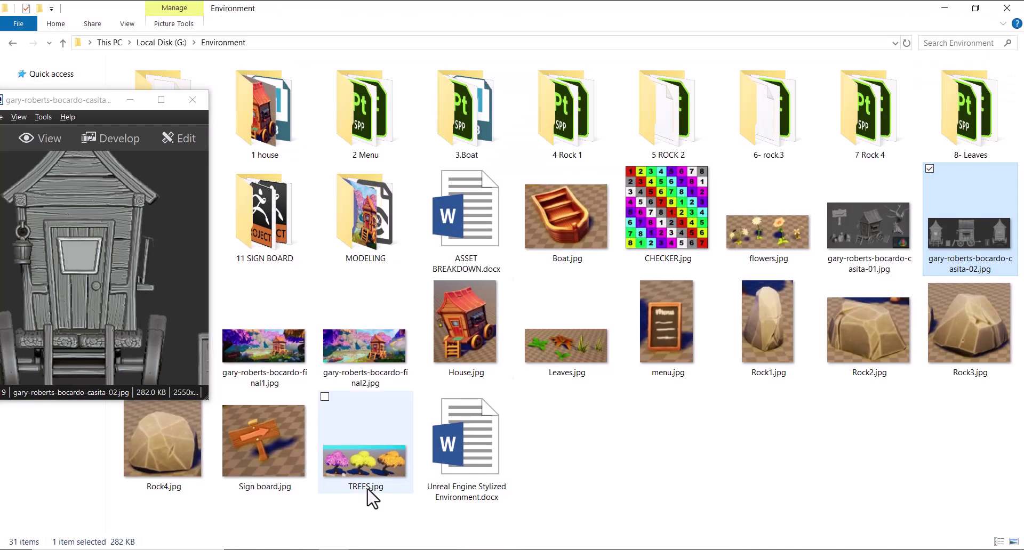
click(128, 100)
click(130, 99)
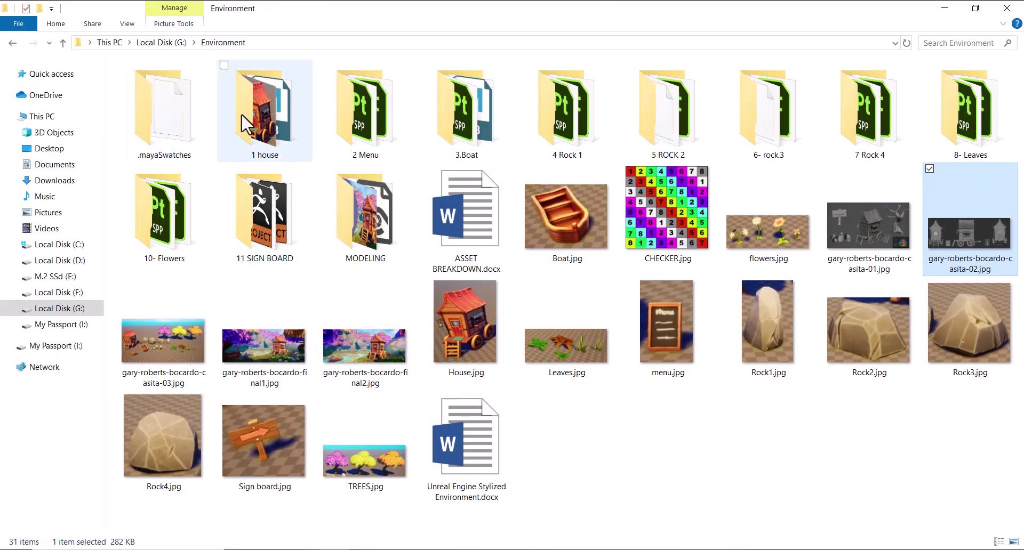
double_click(241, 116)
click(331, 44)
key(ctrl+c)
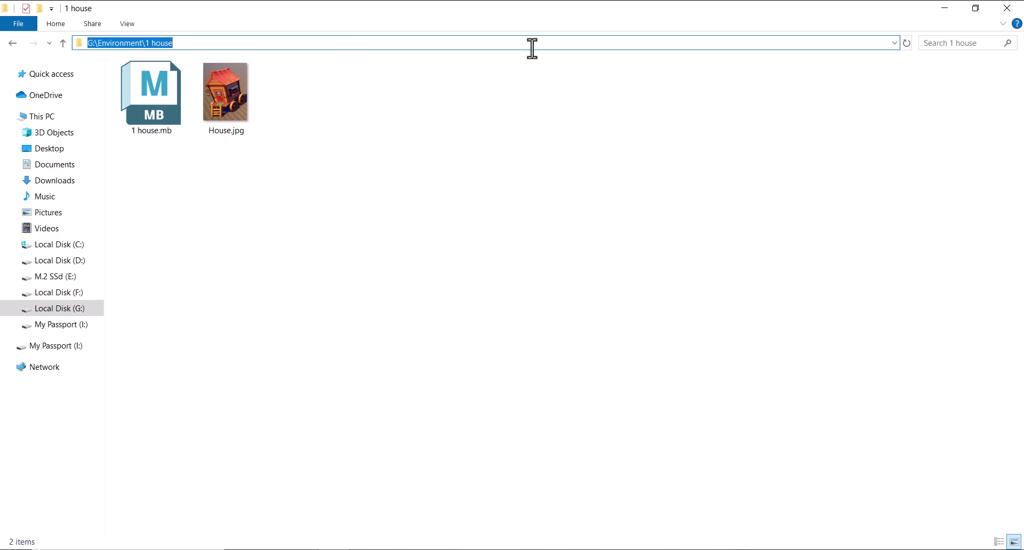
Save the scene in Maya as 1 houseV1.mb in the G:\Environment\1 house folder.
click(944, 8)
key(ctrl+v)
click(369, 109)
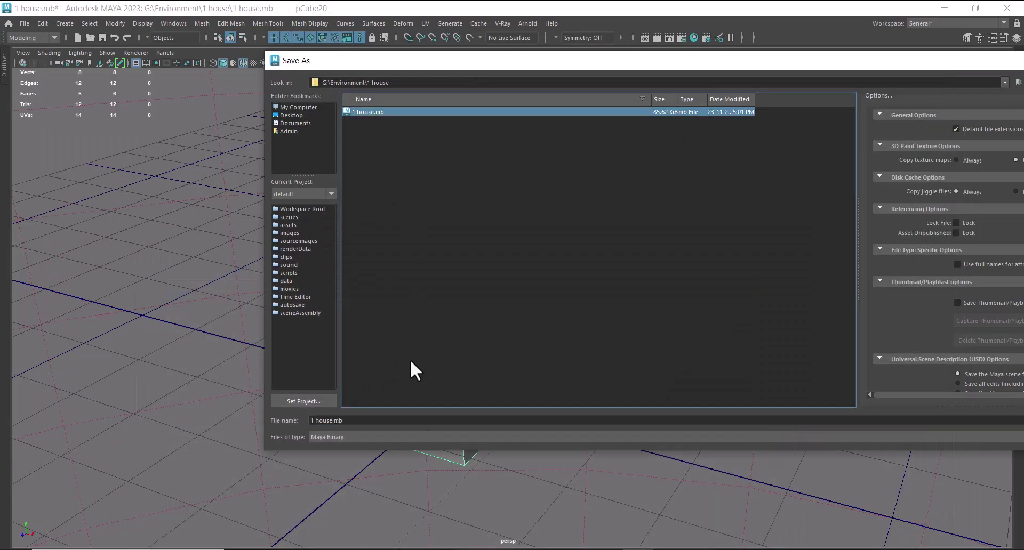
click(331, 421)
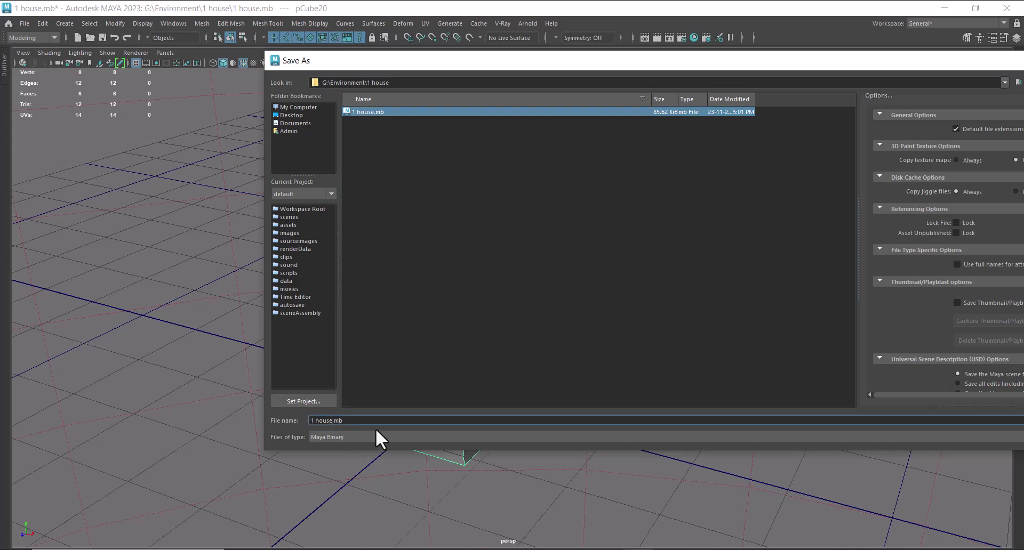
text(v)
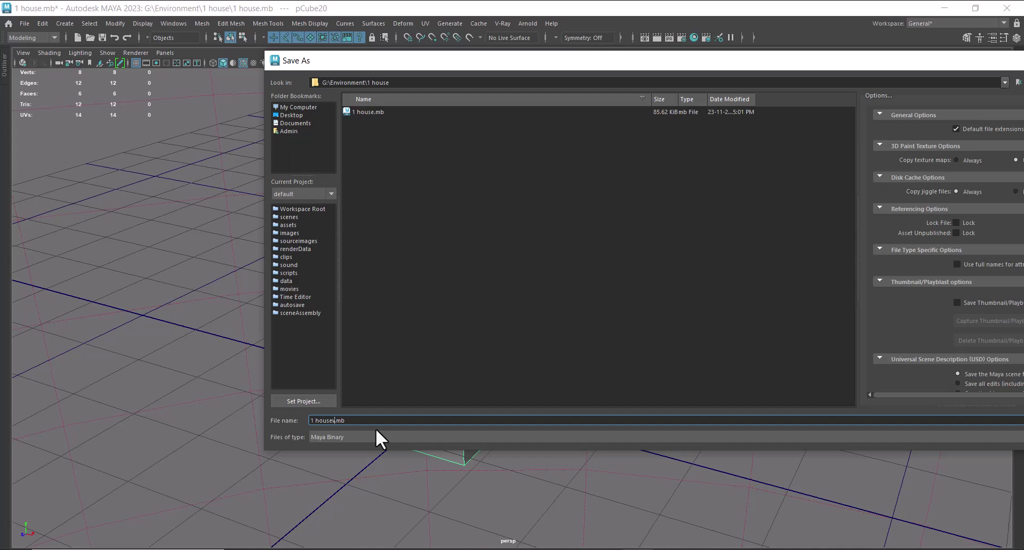
key(BackSpace)
text(V1)
key(Return)
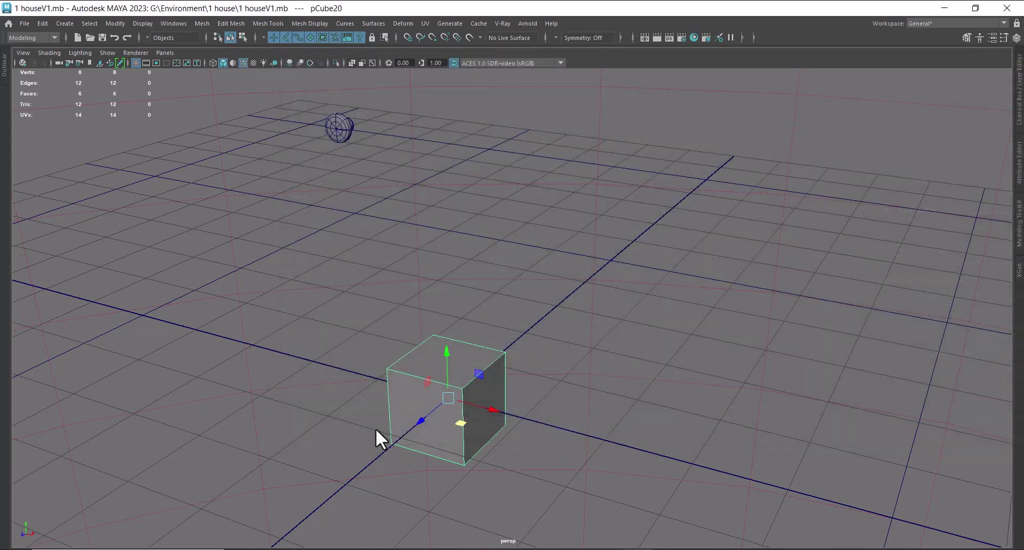
Delete the test cube in front of the knob.
alt+drag(644, 296, 475, 210)
alt+middle_drag(476, 211, 476, 261)
alt+right_drag(476, 262, 560, 306)
click(674, 477)
click(675, 477)
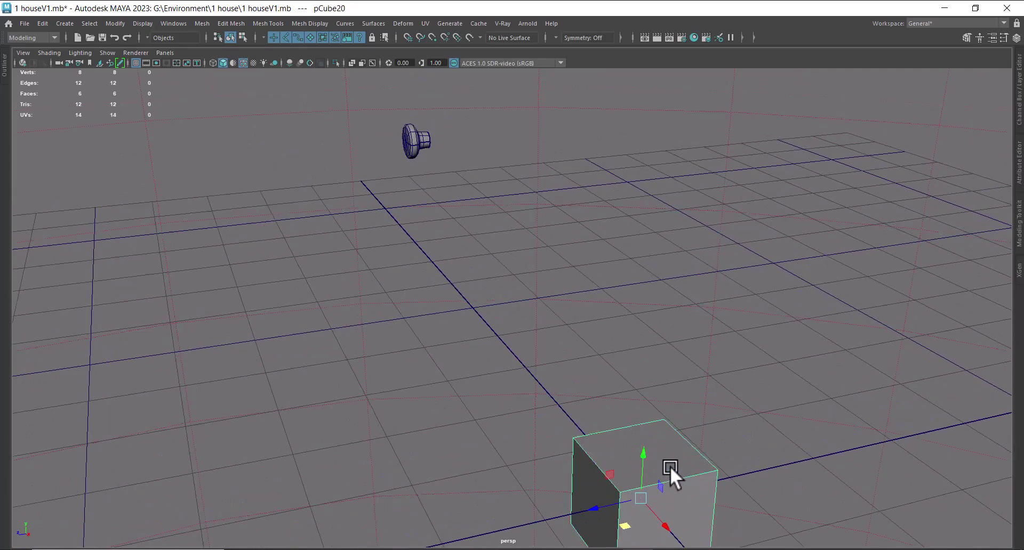
key(Delete)
key(Delete)
Unhide the house model around the knob and frame the door in the four-view layout.
click(414, 133)
alt+drag(414, 133, 543, 251)
key(ctrl+shift+h)
alt+middle_drag(543, 251, 643, 269)
alt+drag(643, 268, 658, 303)
key(space)
alt+right_drag(254, 427, 288, 481)
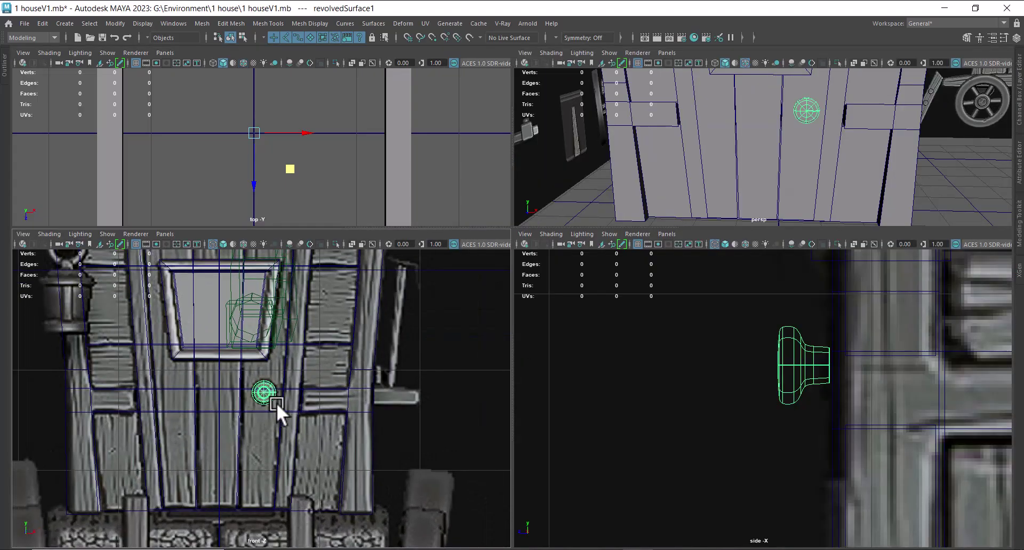
Center the pivot of the revolved door knob.
alt+drag(794, 132, 712, 129)
alt+right_drag(804, 400, 845, 437)
click(780, 375)
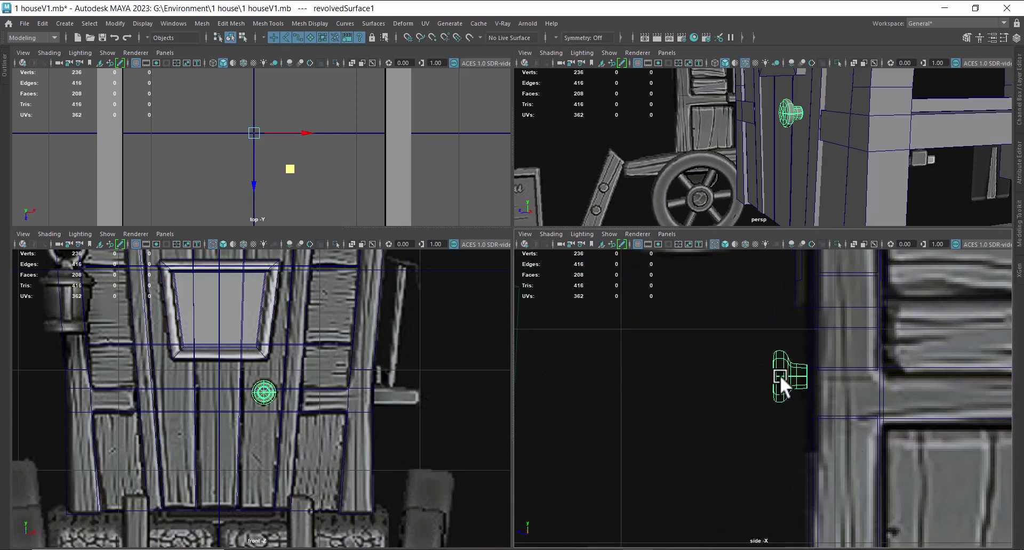
alt+drag(764, 370, 774, 363)
alt+drag(846, 120, 714, 209)
click(714, 209)
click(786, 143)
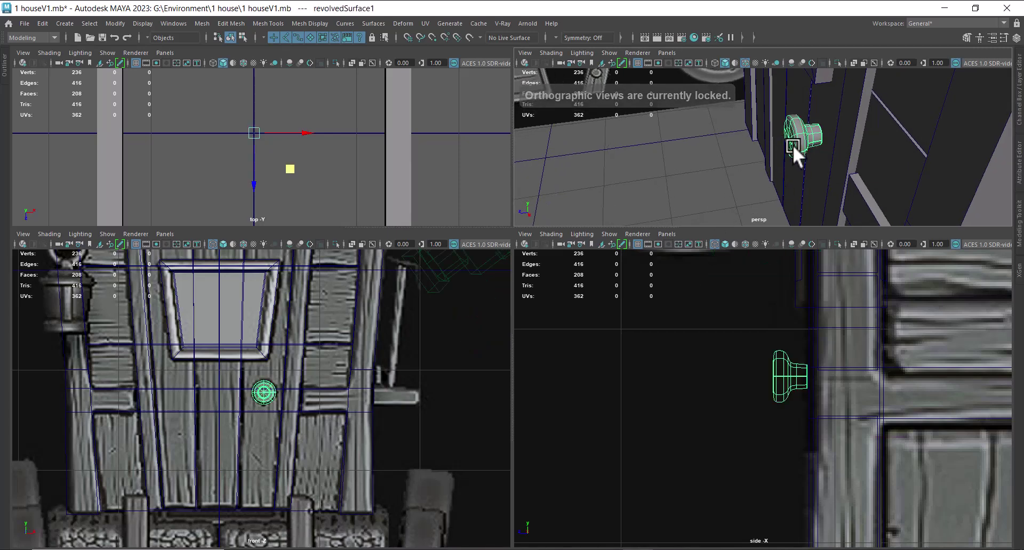
alt+drag(801, 152, 720, 137)
click(116, 24)
click(151, 104)
scroll(799, 158, up, 3)
click(720, 138)
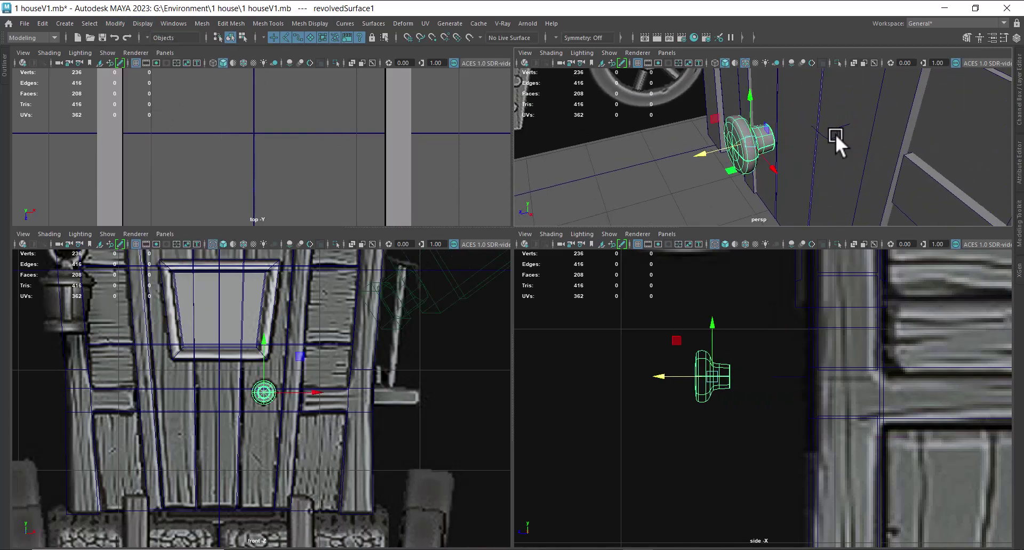
key(ctrl+z)
Select the knob's profile curve and move it in depth toward the door so the stem sinks into the planks.
scroll(835, 133, up, 3)
alt+middle_drag(849, 170, 756, 175)
scroll(757, 175, up, 4)
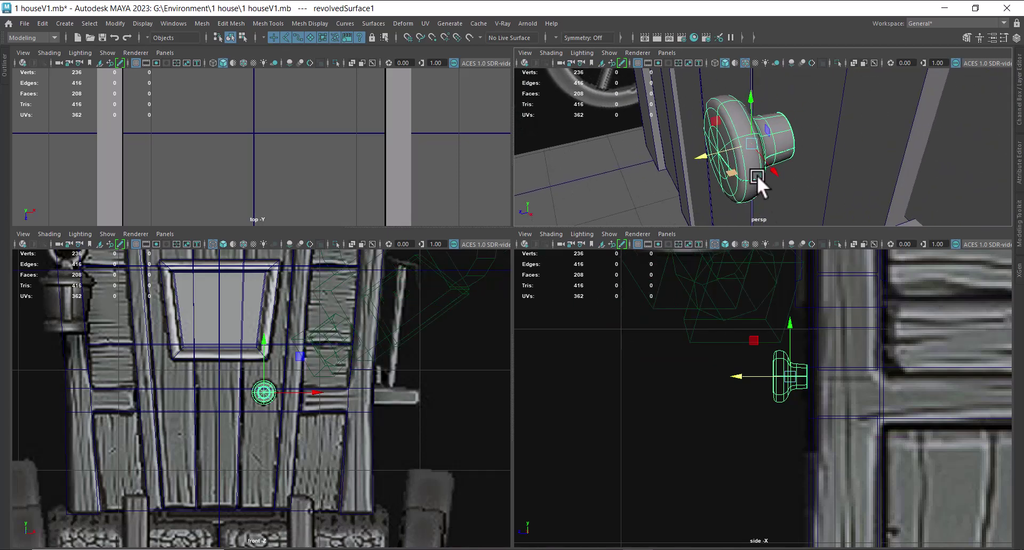
click(793, 154)
alt+drag(785, 209, 706, 144)
drag(632, 117, 827, 146)
scroll(827, 146, down, 1)
scroll(838, 442, up, 2)
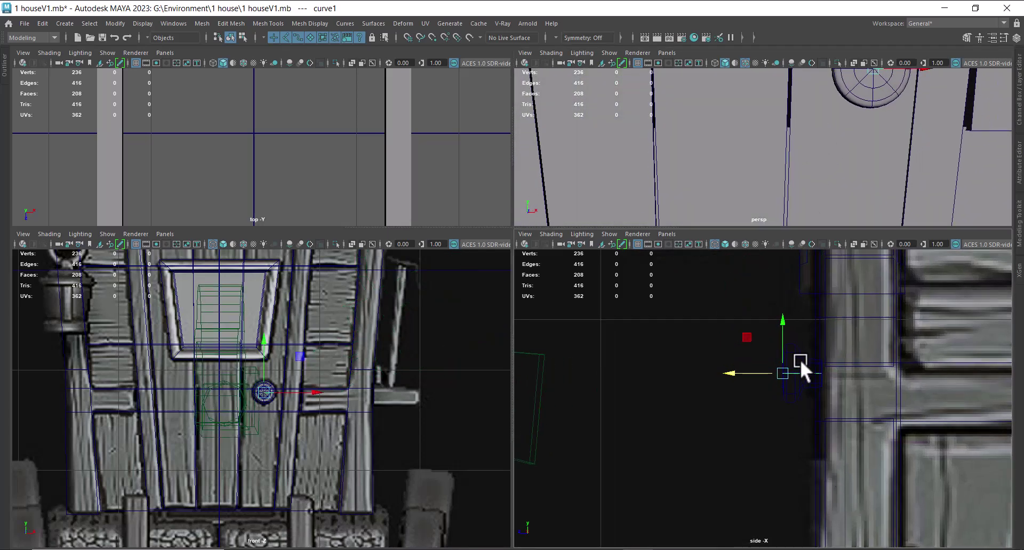
alt+right_drag(789, 418, 859, 450)
alt+middle_drag(852, 401, 893, 482)
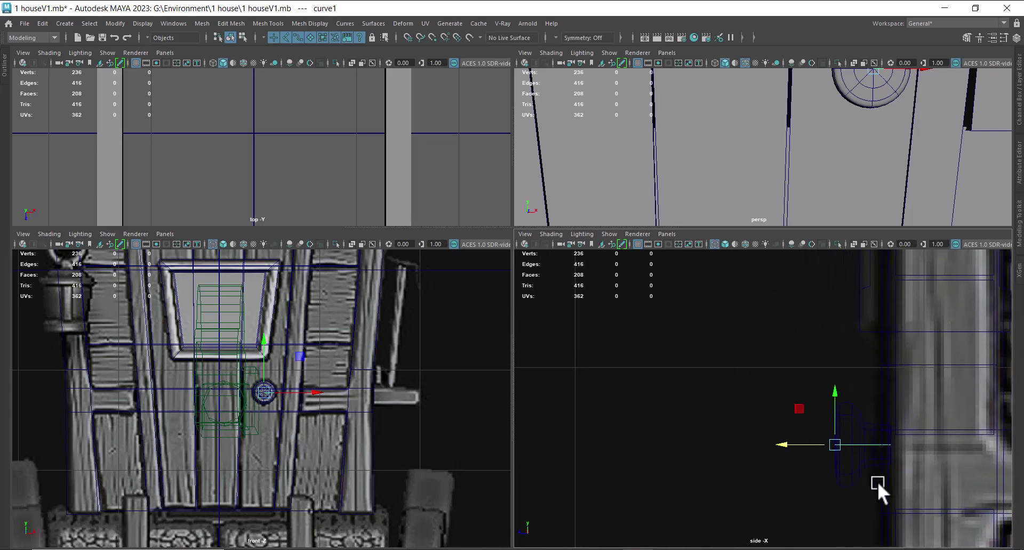
drag(788, 446, 817, 449)
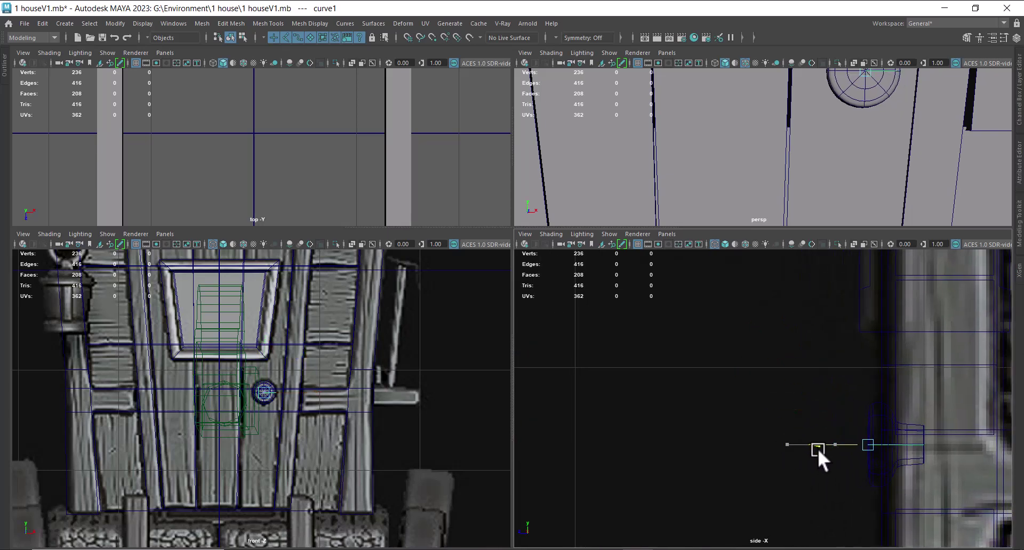
Select the three vertical door planks together and scale their thickness.
alt+right_drag(901, 130, 827, 109)
alt+drag(828, 109, 898, 129)
alt+right_drag(898, 130, 785, 94)
alt+drag(785, 95, 707, 133)
alt+drag(808, 171, 876, 106)
alt+drag(855, 104, 835, 132)
key(space)
alt+drag(779, 206, 651, 301)
click(622, 281)
shift+click(538, 286)
shift+click(486, 275)
alt+drag(482, 273, 645, 312)
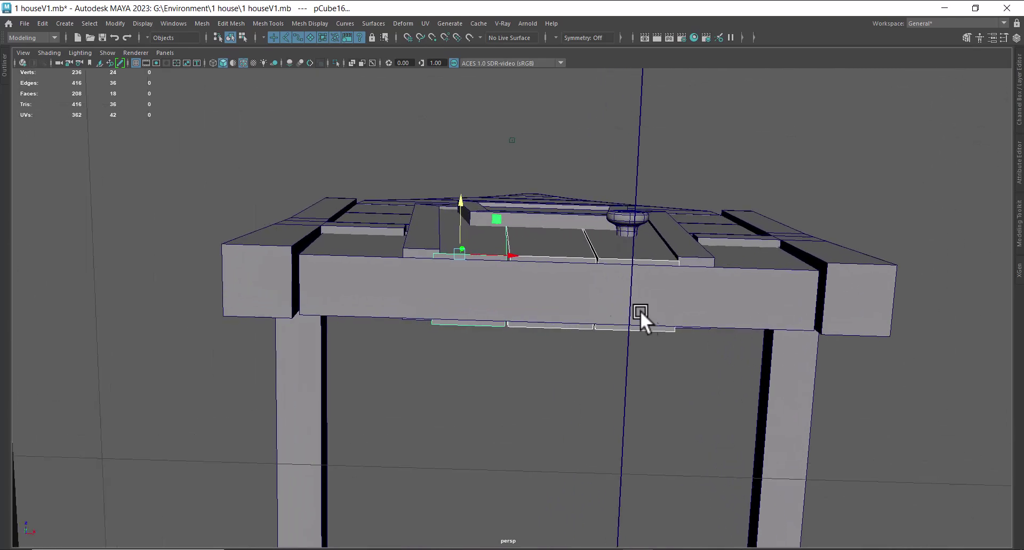
key(r)
drag(463, 202, 567, 280)
Readjust the depth of the knob's profile curve so the stem seats against the door planks.
click(555, 315)
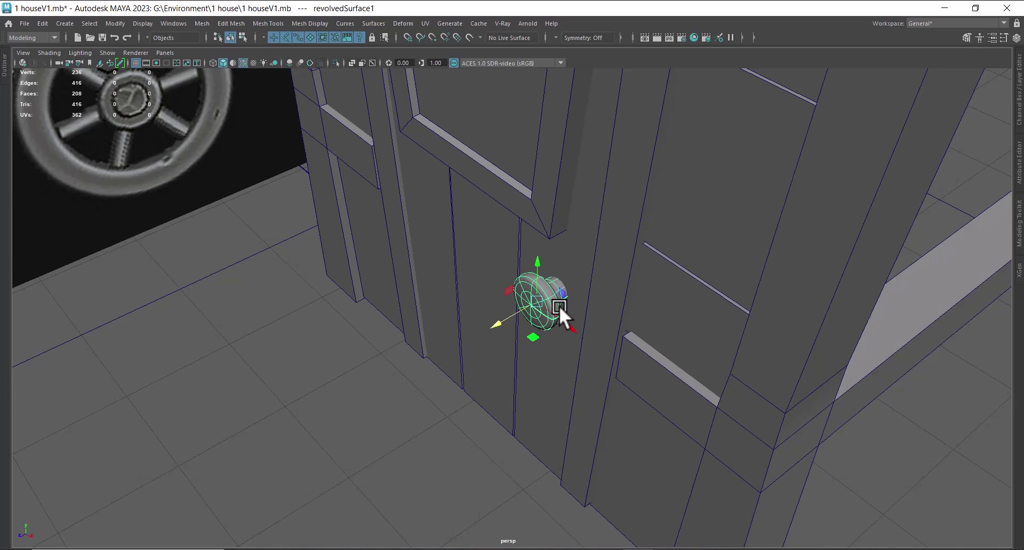
click(575, 306)
click(557, 317)
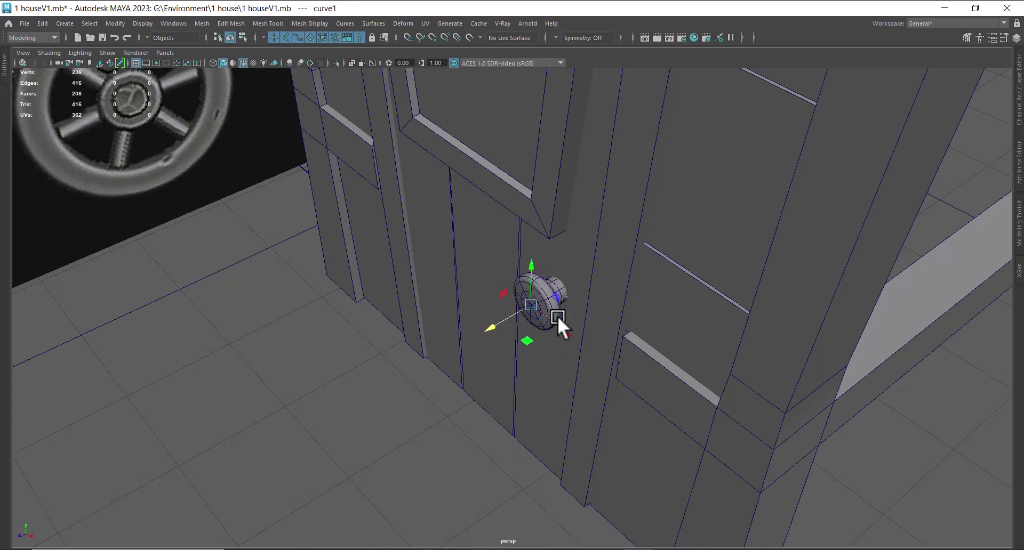
alt+drag(558, 315, 548, 369)
key(space)
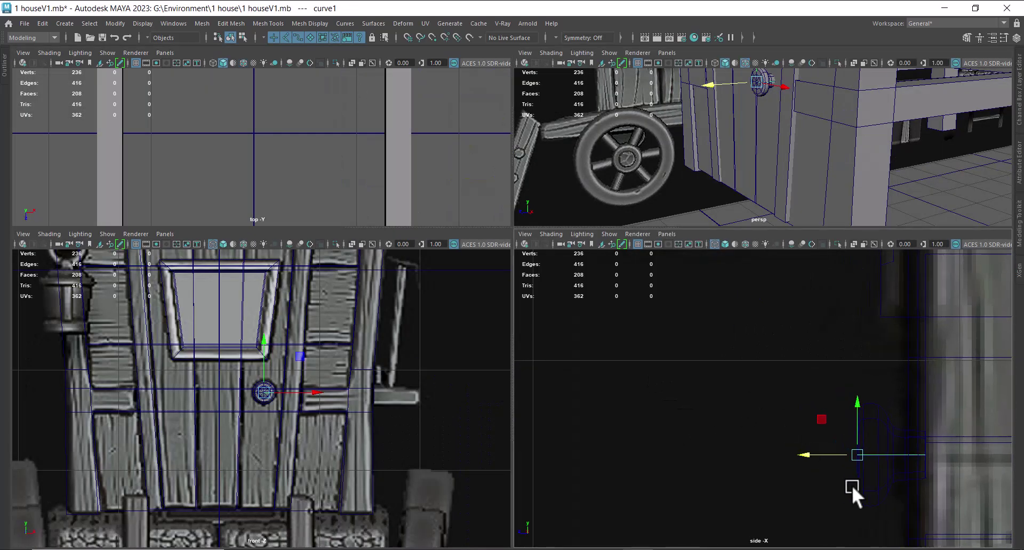
drag(764, 433, 776, 435)
alt+drag(734, 95, 575, 156)
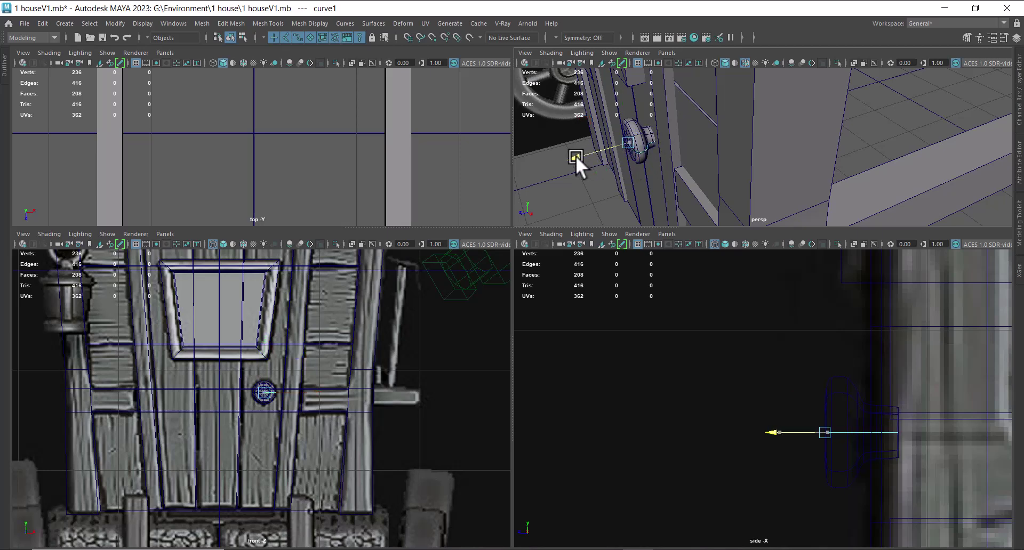
alt+drag(754, 208, 780, 130)
alt+right_drag(779, 130, 760, 102)
alt+drag(759, 102, 854, 188)
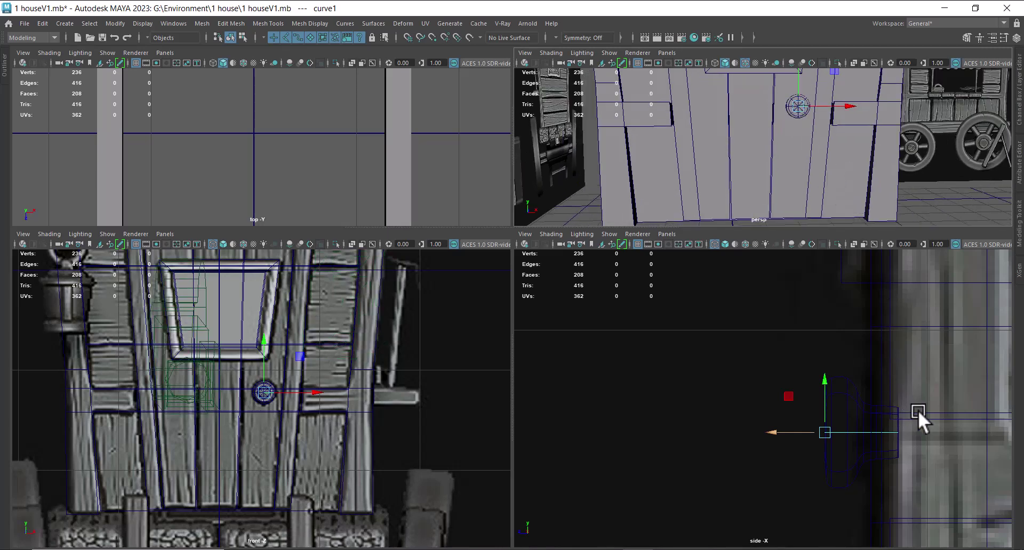
Isolate the lower wall panel behind the door to inspect it, and show the hidden house parts again.
scroll(909, 421, down, 5)
scroll(859, 428, up, 6)
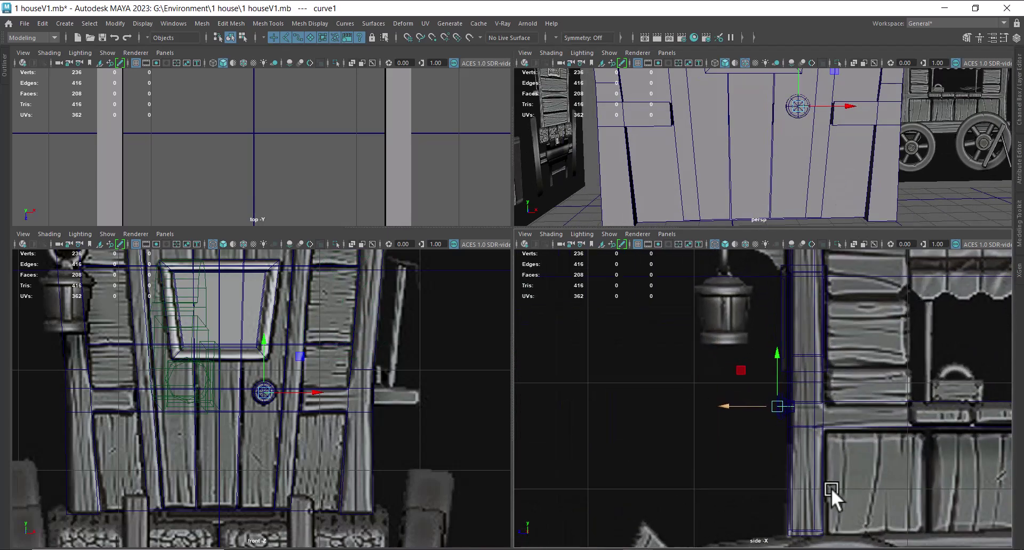
alt+middle_drag(833, 491, 828, 398)
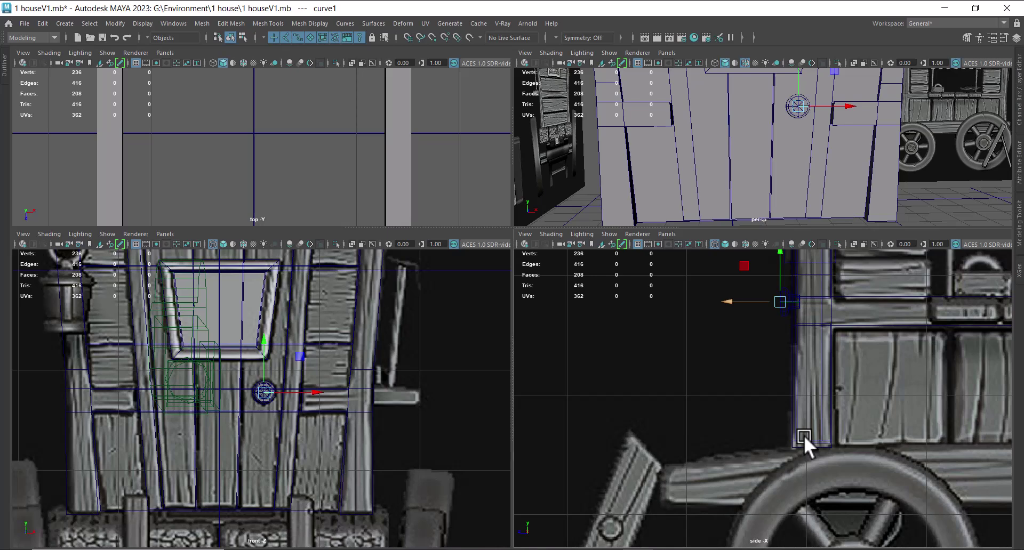
alt+drag(795, 155, 829, 177)
key(space)
alt+right_drag(821, 187, 702, 124)
alt+drag(701, 123, 599, 357)
click(598, 356)
mouse_move(664, 357)
alt+mouse_down()
mouse_move(670, 255)
mouse_move(682, 294)
mouse_move(581, 304)
mouse_move(570, 264)
mouse_move(547, 272)
mouse_move(525, 403)
mouse_move(547, 403)
mouse_move(661, 306)
alt+mouse_up()
key(4)
key(5)
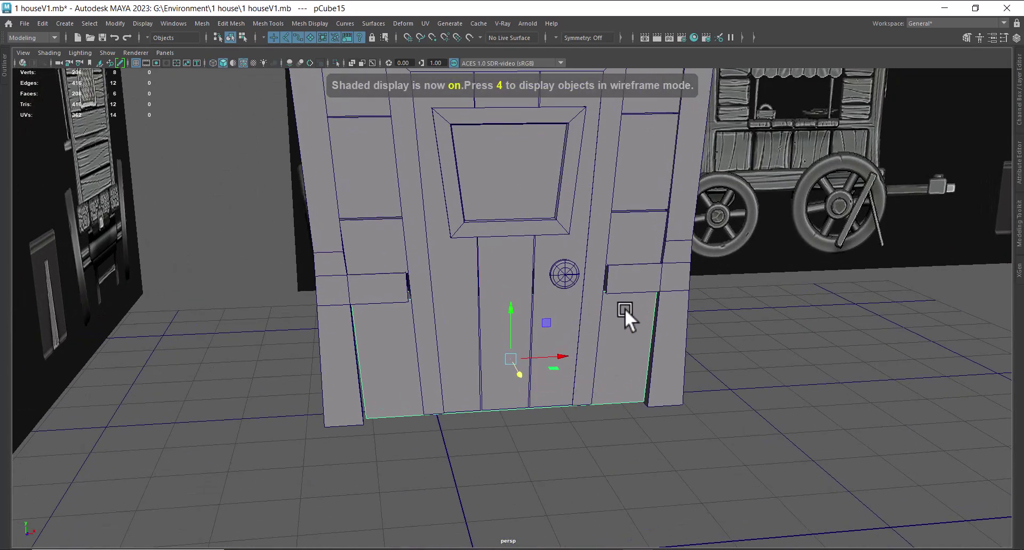
key(alt+h)
alt+drag(588, 381, 564, 372)
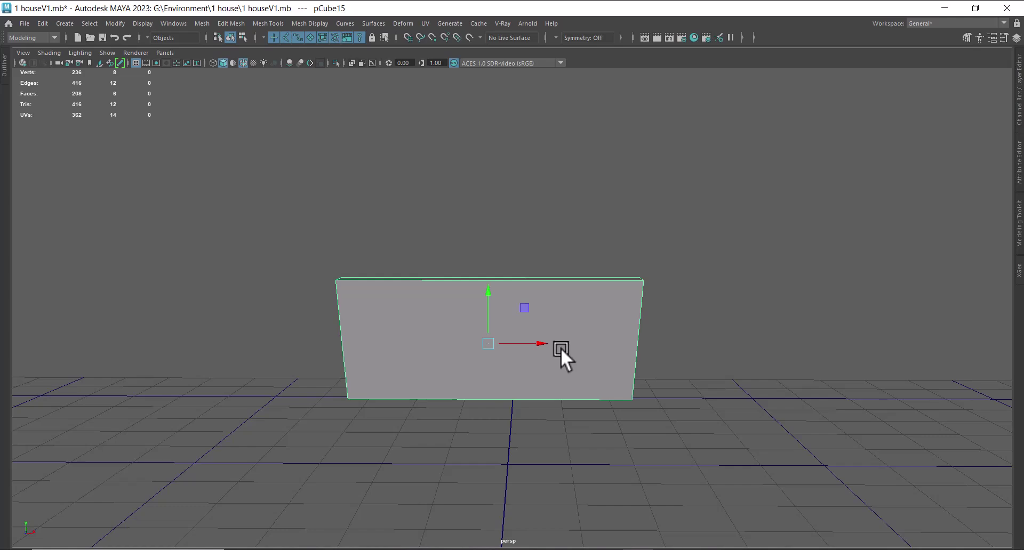
key(ctrl+shift+h)
alt+drag(564, 363, 485, 274)
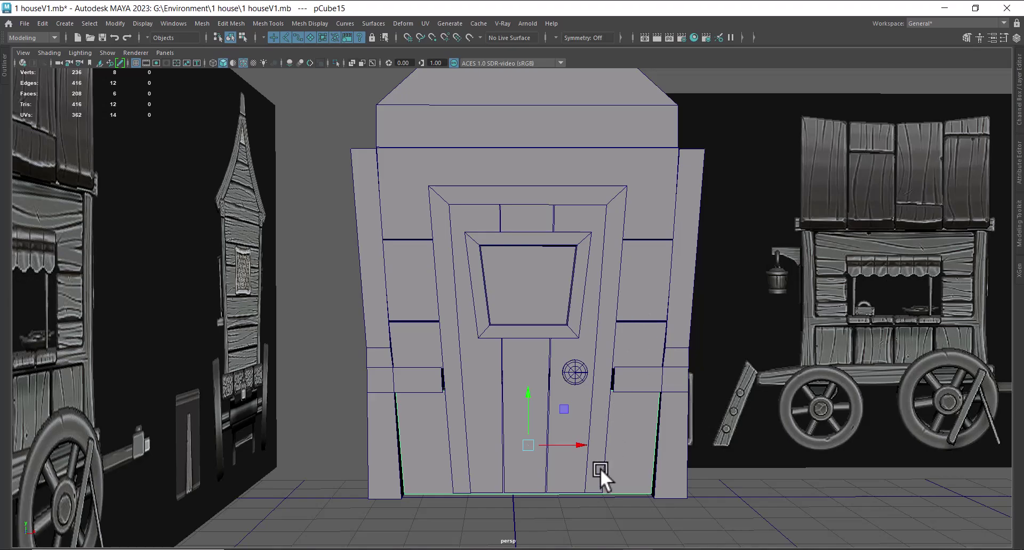
mouse_move(619, 354)
alt+mouse_down()
mouse_move(577, 347)
mouse_move(440, 363)
mouse_move(637, 366)
mouse_move(628, 363)
alt+mouse_up()
alt+drag(589, 323, 625, 347)
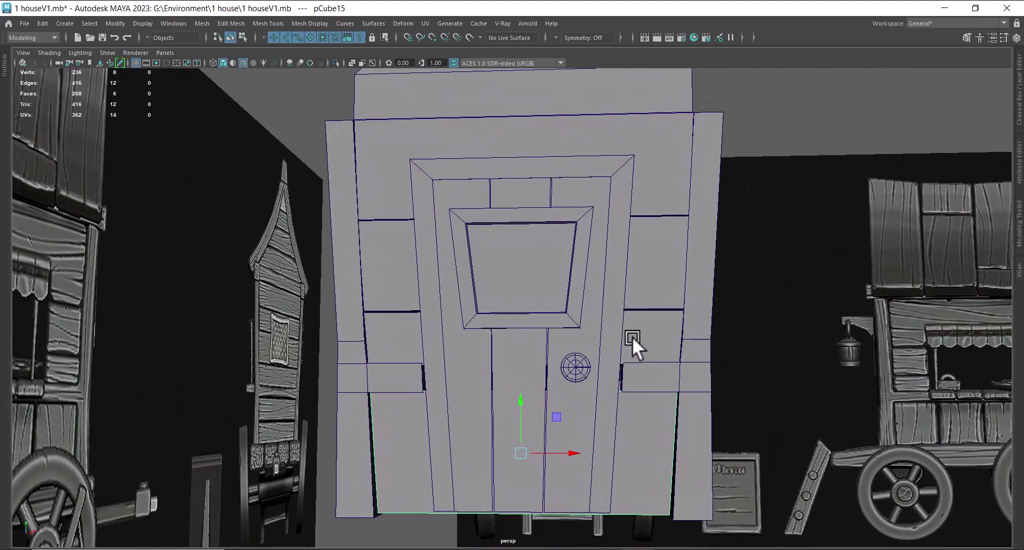
Examine the hanging lantern and its wooden bracket in the front and side reference images.
key(space)
scroll(389, 405, down, 5)
scroll(808, 361, up, 8)
scroll(835, 373, up, 3)
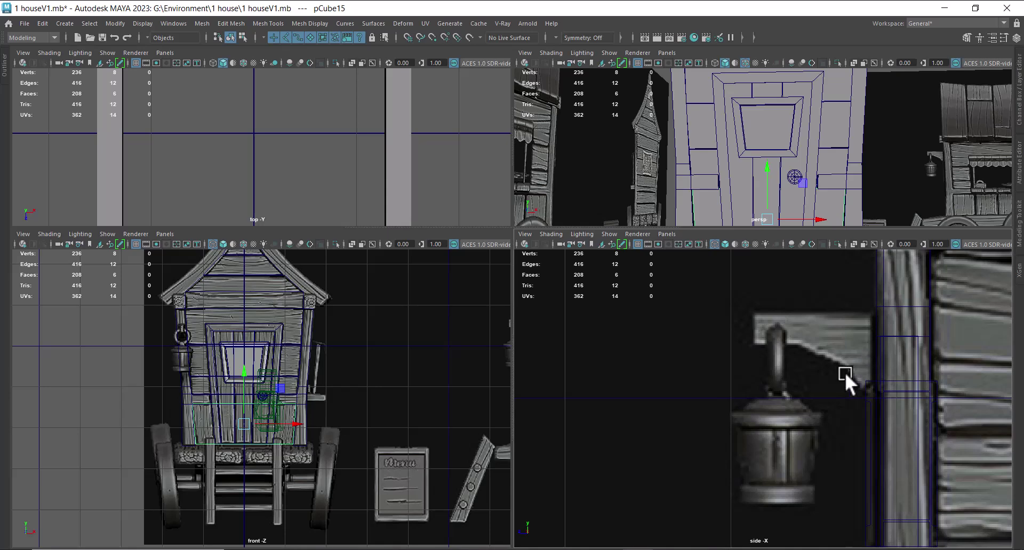
scroll(269, 392, up, 5)
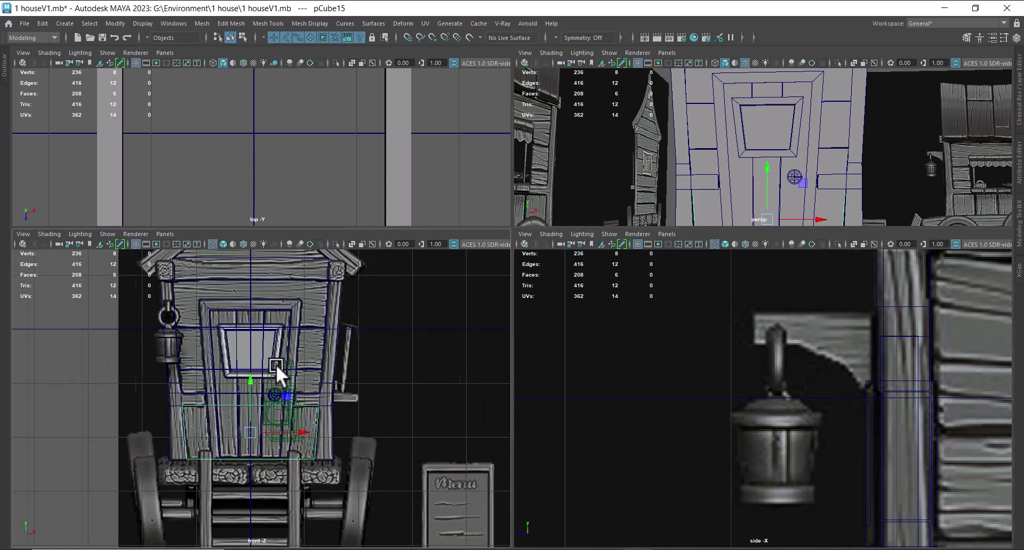
scroll(882, 415, up, 2)
alt+middle_drag(882, 416, 875, 423)
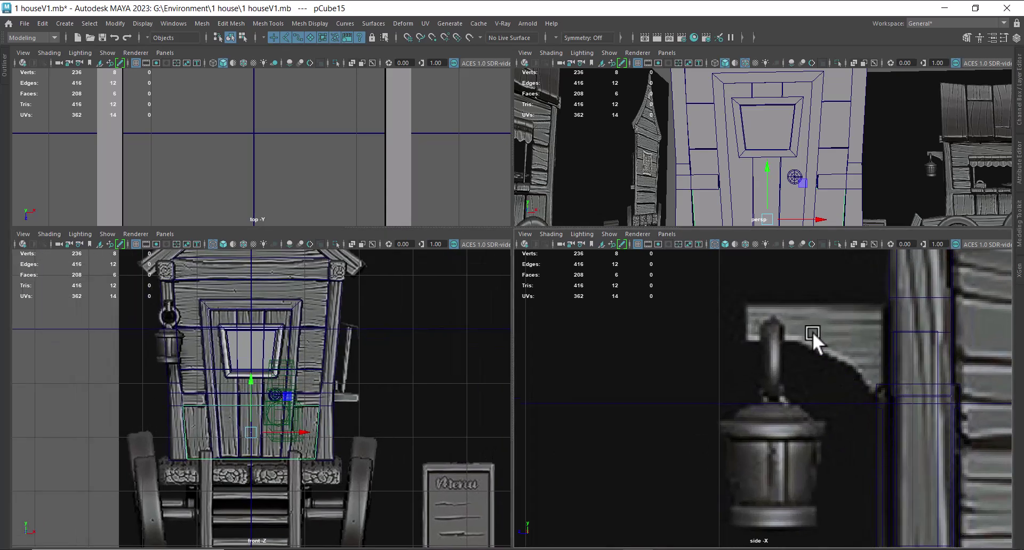
scroll(798, 367, down, 5)
scroll(830, 430, up, 3)
alt+middle_drag(843, 434, 812, 473)
scroll(921, 485, up, 4)
scroll(830, 485, up, 4)
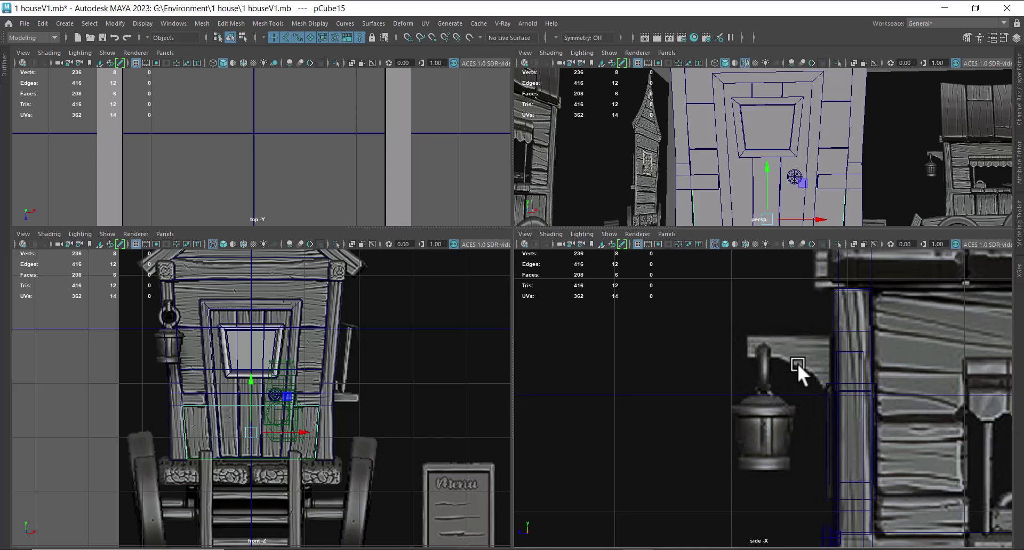
key(alt+Tab)
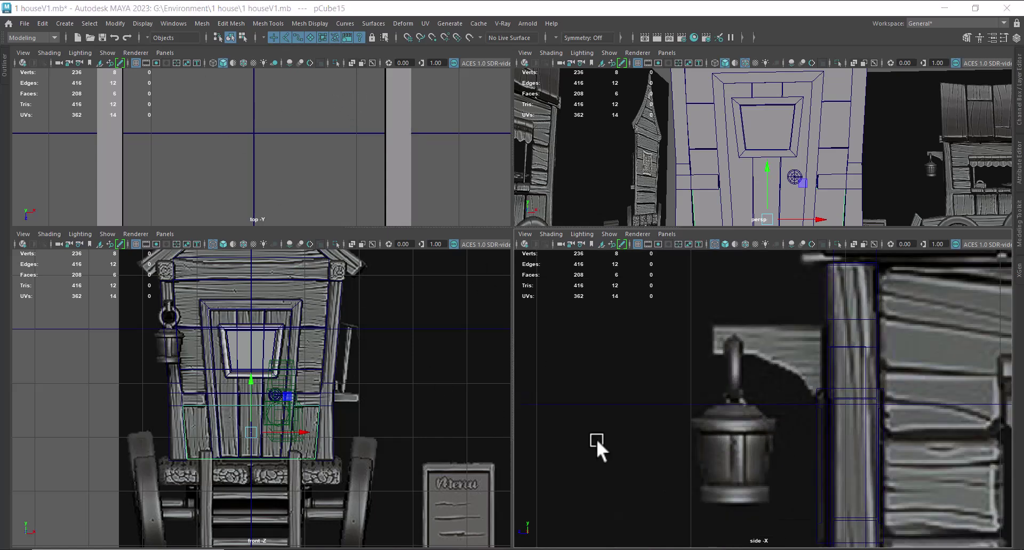
alt+right_drag(597, 439, 764, 491)
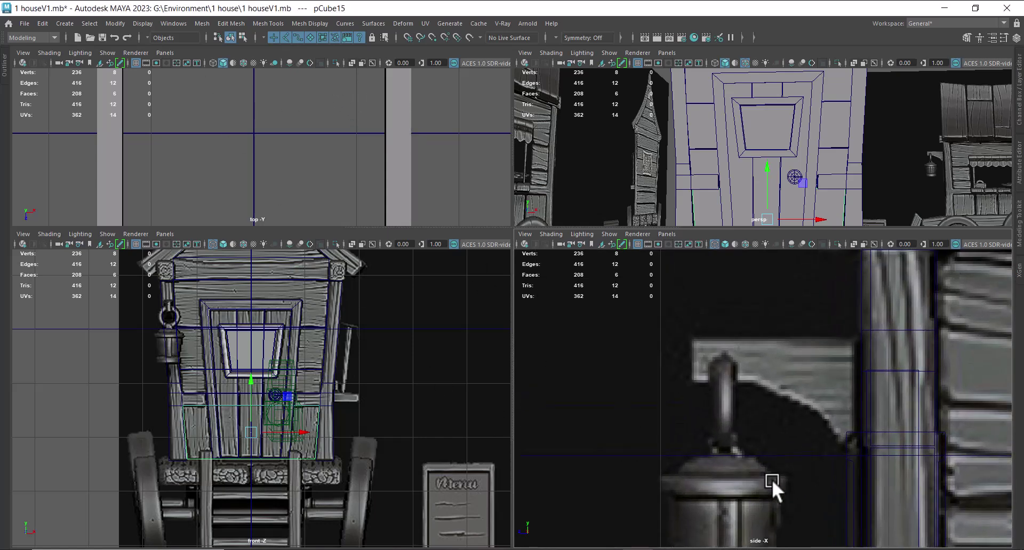
Trace the lantern bracket's outer end and curved underside over the side reference with the Create Polygon tool.
shift+right_drag(767, 420, 769, 256)
alt+right_drag(327, 182, 428, 115)
click(435, 180)
shift+right_drag(430, 155, 423, 126)
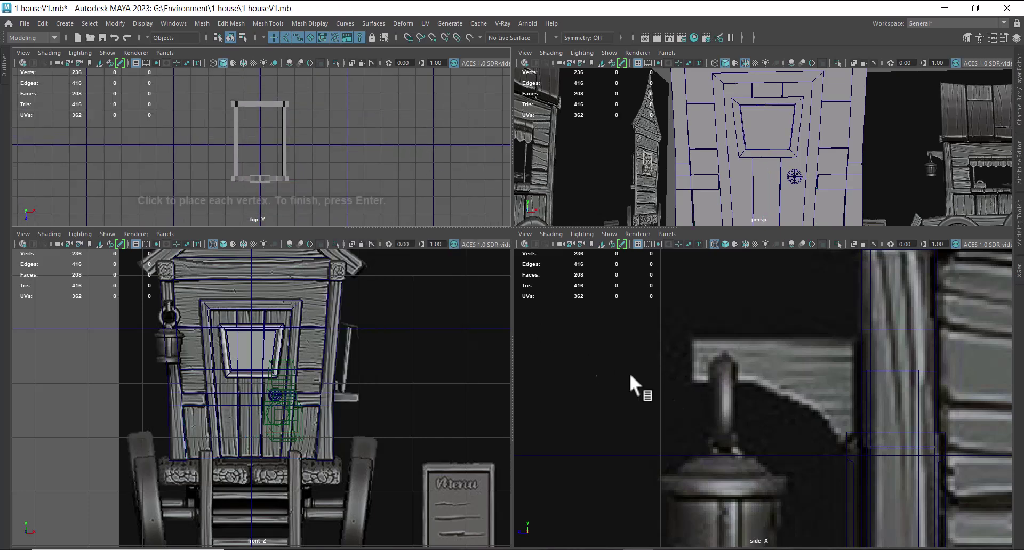
scroll(773, 482, up, 5)
key(space)
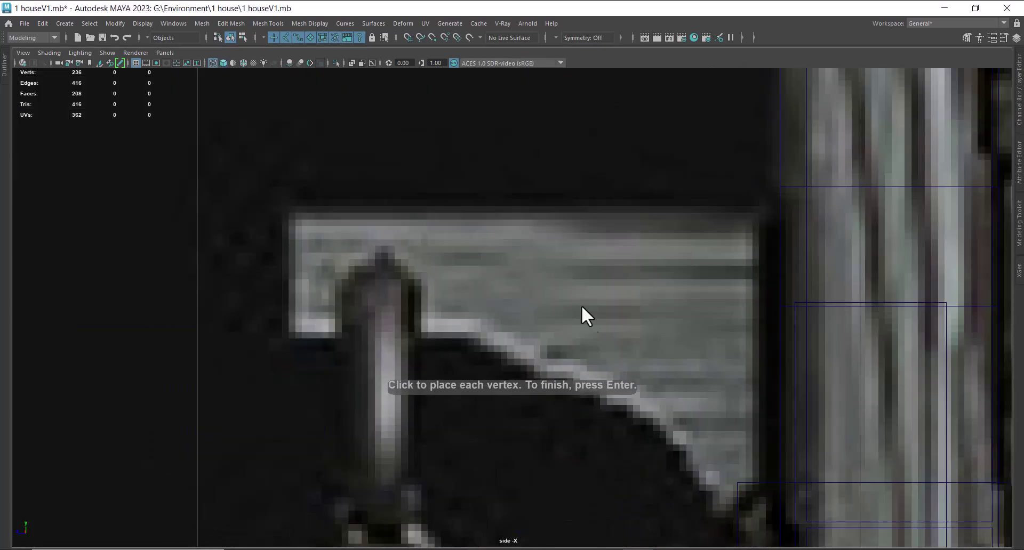
alt+middle_drag(593, 343, 617, 359)
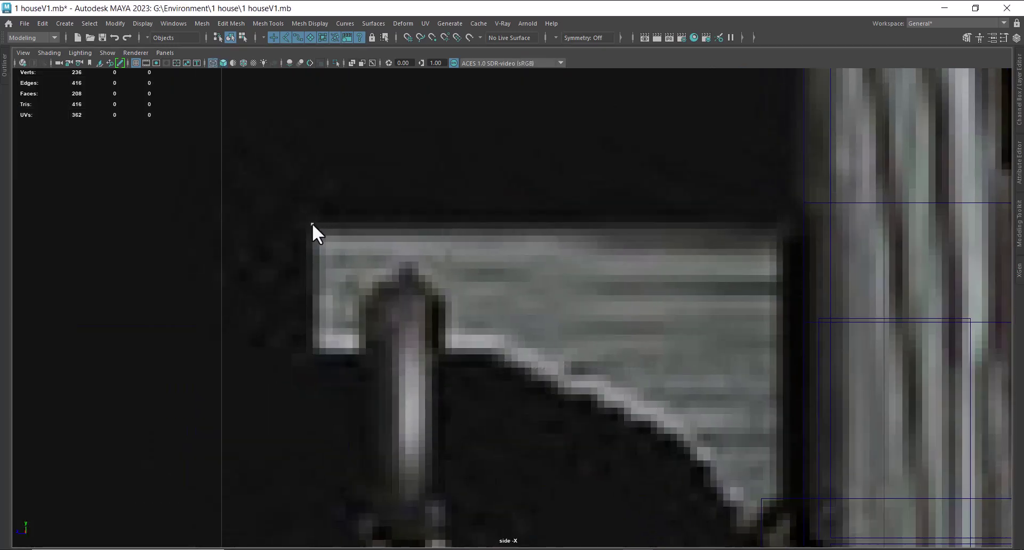
click(314, 351)
click(495, 351)
click(645, 421)
click(707, 470)
Finish the bracket outline down to its lower tip, across to the wall post and up to the top corner.
alt+middle_drag(745, 482, 652, 357)
alt+right_drag(652, 357, 654, 404)
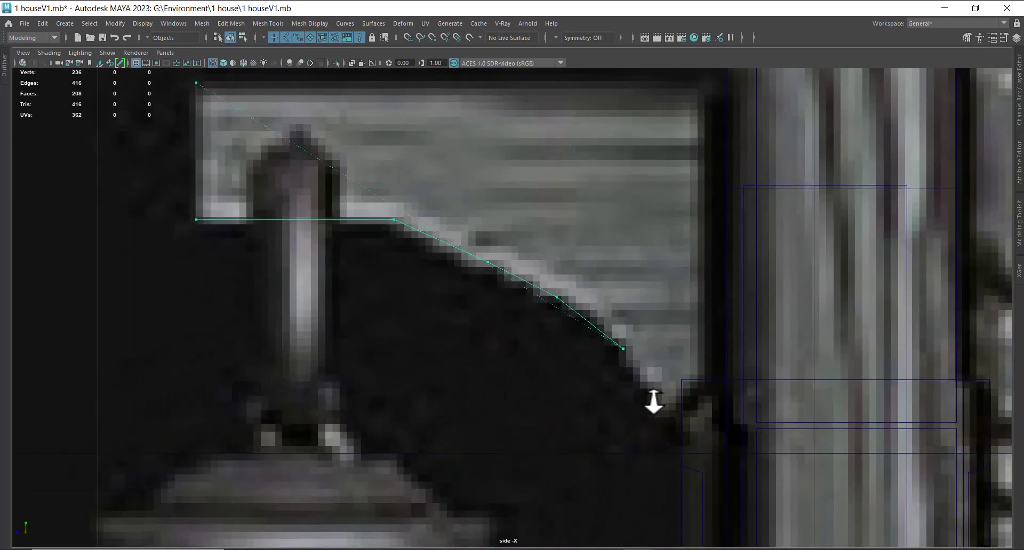
click(663, 418)
alt+middle_drag(715, 321, 718, 363)
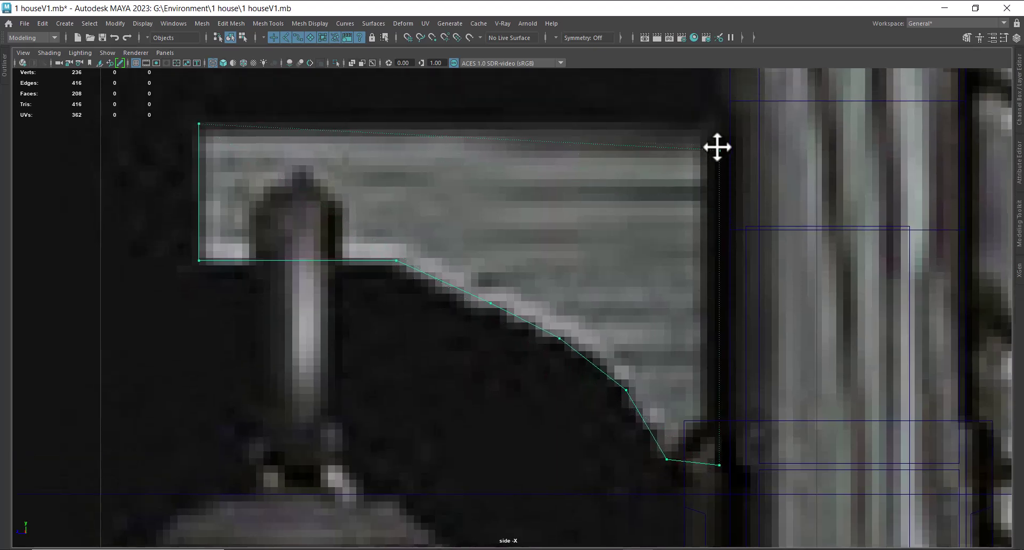
click(717, 123)
key(Return)
scroll(629, 254, up, 1)
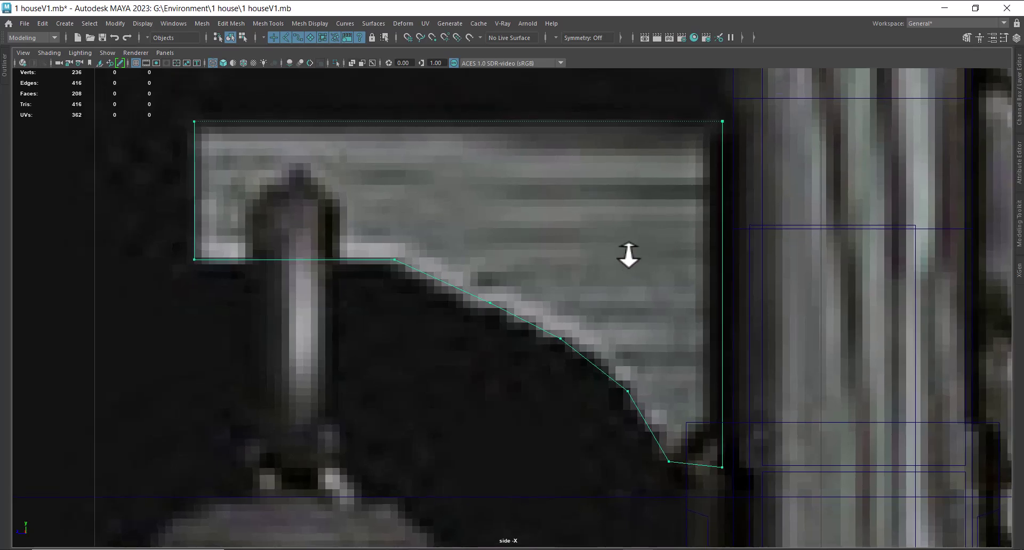
Adjust the vertices along the lantern bracket profile's curved lower edge to follow the reference image.
right_drag(556, 127, 505, 128)
scroll(493, 291, up, 1)
drag(506, 271, 462, 352)
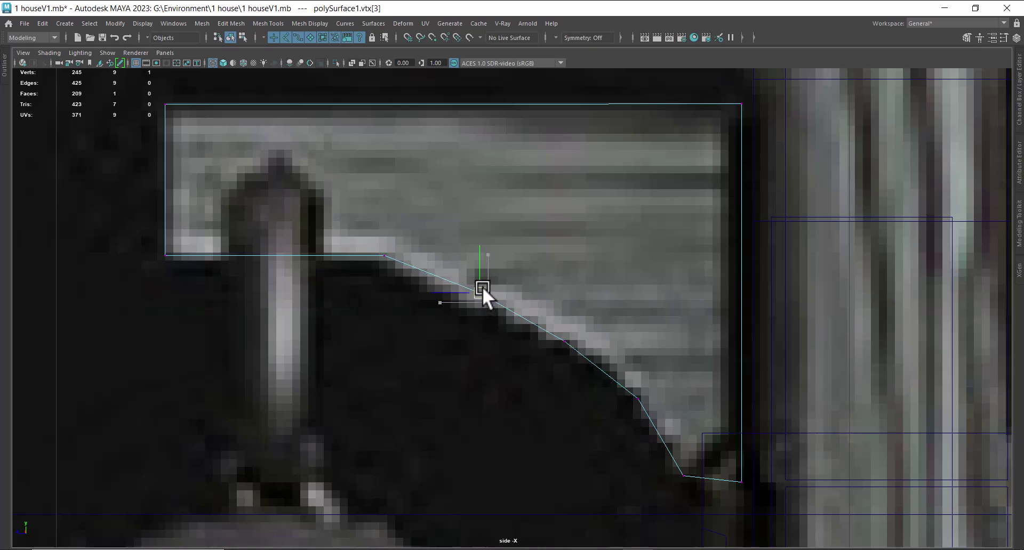
click(566, 337)
click(637, 400)
drag(622, 392, 625, 389)
Isolate the bracket profile in the perspective view by hiding all unselected objects, and display it shaded.
scroll(542, 363, down, 7)
key(space)
drag(539, 358, 546, 320)
alt+drag(560, 312, 478, 296)
alt+middle_drag(479, 296, 552, 392)
alt+drag(551, 393, 491, 381)
right_drag(390, 273, 447, 208)
key(alt+space)
click(413, 313)
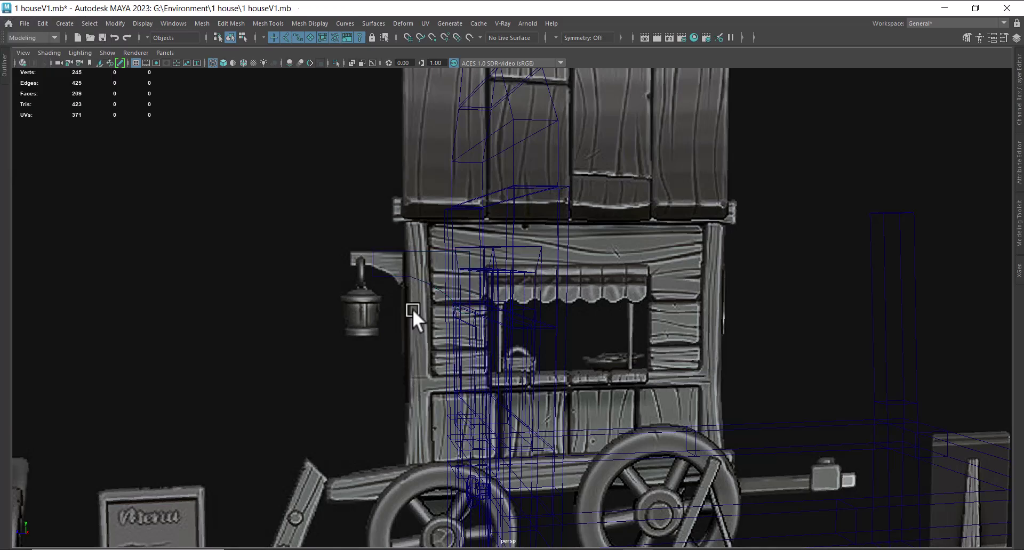
key(alt+h)
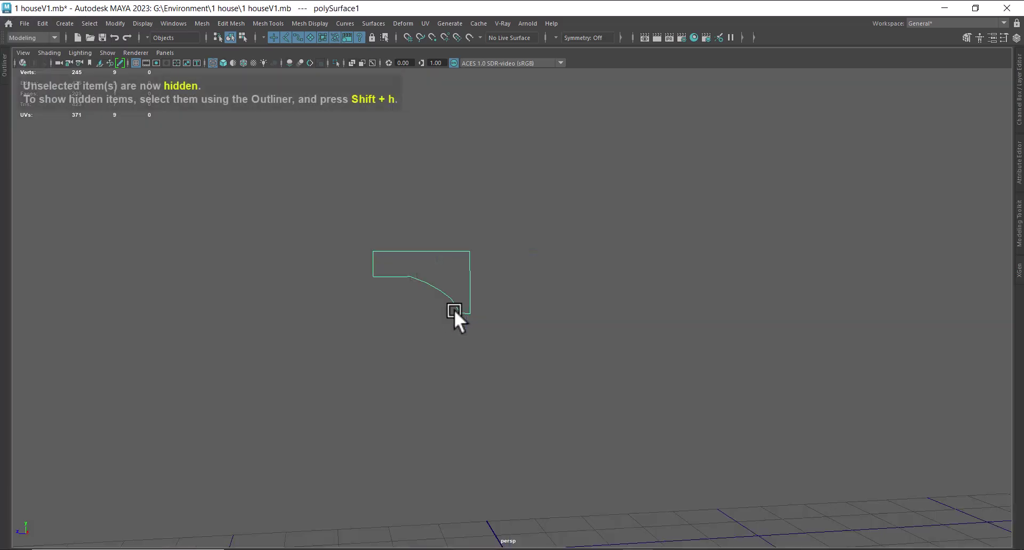
key(5)
Cut the bracket face in the left view with Multi-Cut, from the vertex where the curve meets the straight underside to the top edge.
alt+drag(474, 318, 515, 296)
key(space)
key(space)
scroll(637, 309, up, 3)
alt+middle_drag(623, 282, 575, 394)
scroll(639, 364, up, 2)
alt+middle_drag(613, 301, 560, 431)
alt+right_drag(560, 432, 778, 371)
shift+right_drag(780, 256, 707, 253)
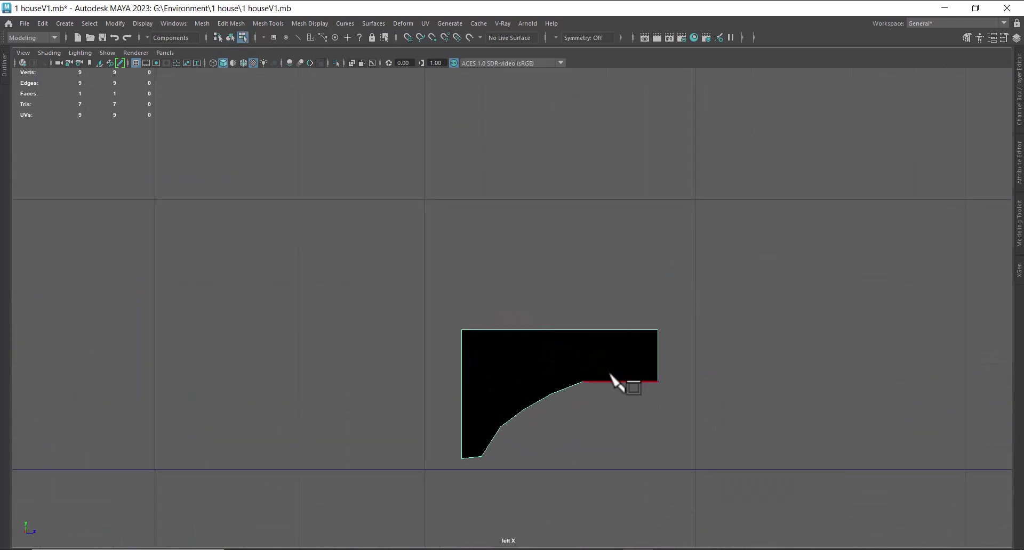
scroll(629, 400, up, 2)
click(598, 397)
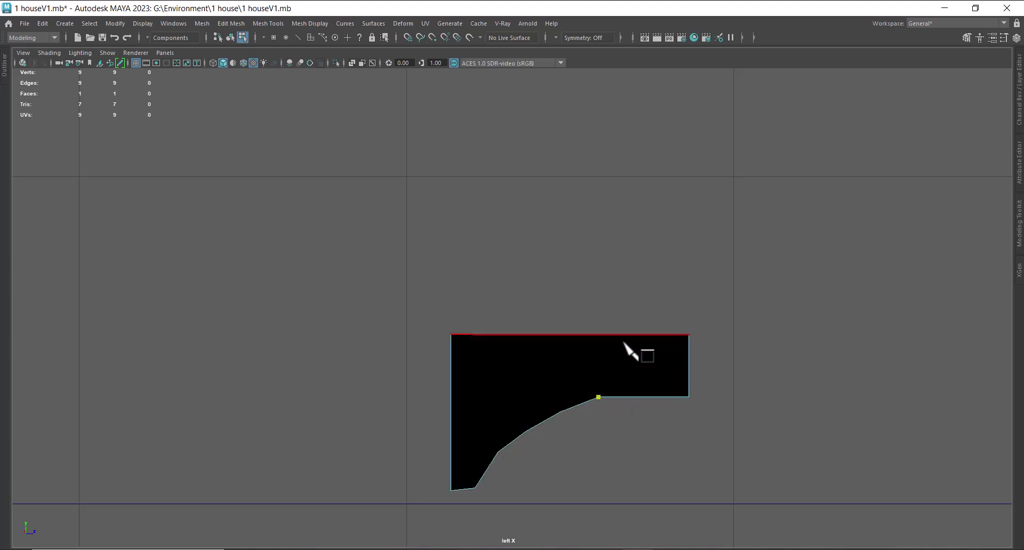
click(594, 335)
right_click(813, 393)
Add three more cuts from the remaining inner vertices of the bracket's curve up to the top edge.
click(561, 412)
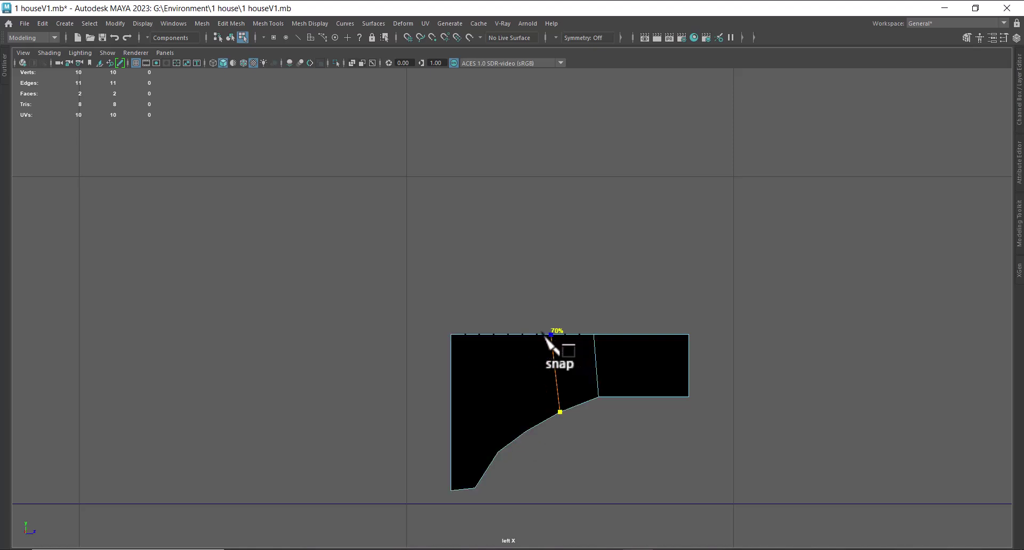
click(550, 334)
right_click(629, 418)
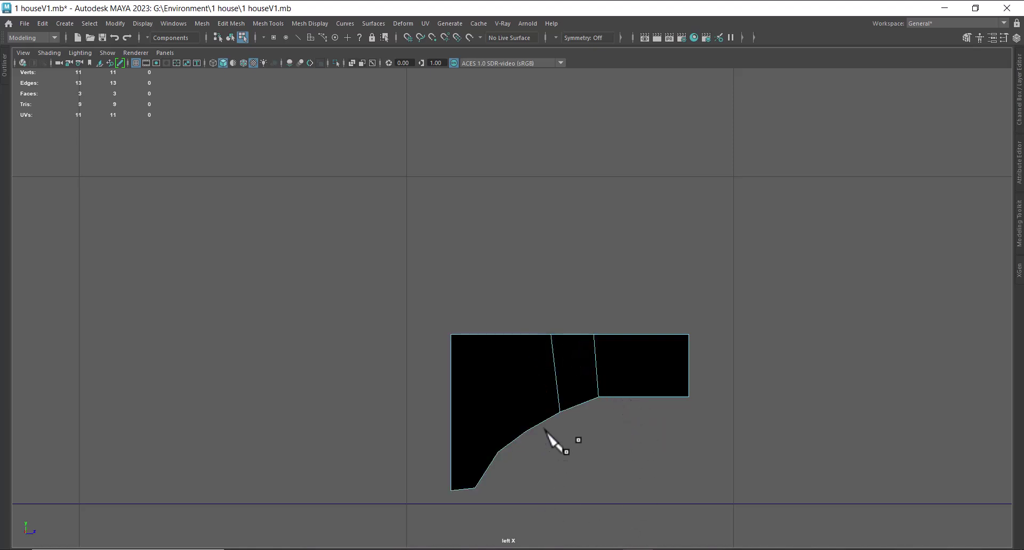
click(526, 431)
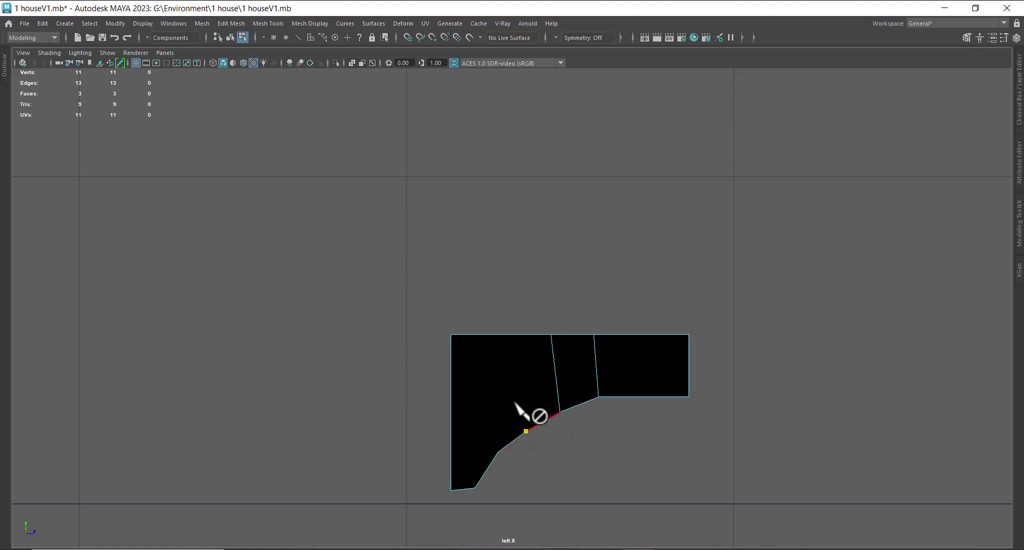
click(511, 335)
right_click(534, 361)
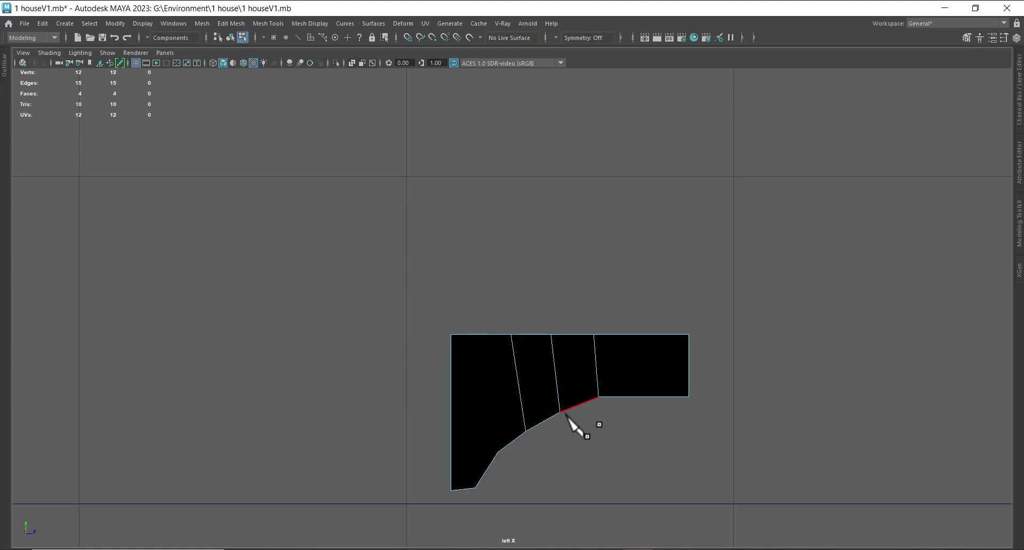
click(498, 452)
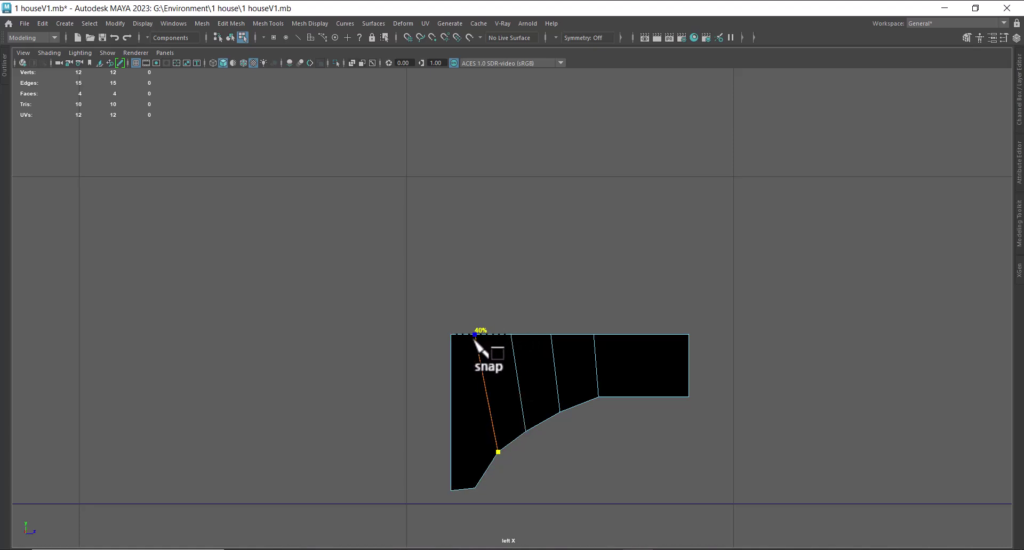
click(474, 334)
right_click(571, 349)
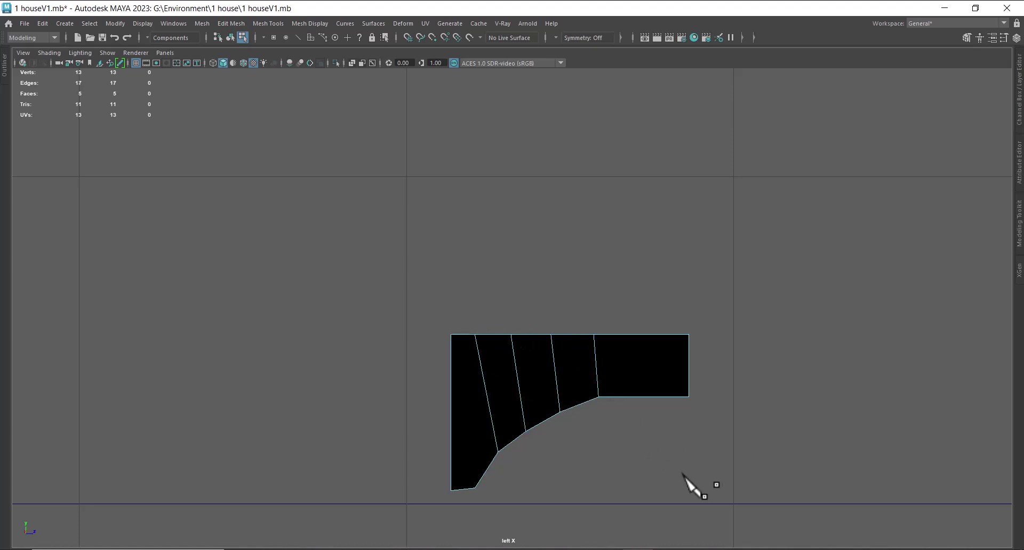
Extrude all the bracket's faces in the perspective view to give it thickness, and return to object mode.
key(space)
drag(657, 426, 733, 331)
right_drag(452, 296, 456, 274)
drag(502, 270, 161, 452)
alt+drag(480, 344, 668, 376)
mouse_move(671, 315)
shift+right_down()
mouse_move(669, 335)
mouse_move(665, 313)
shift+right_up()
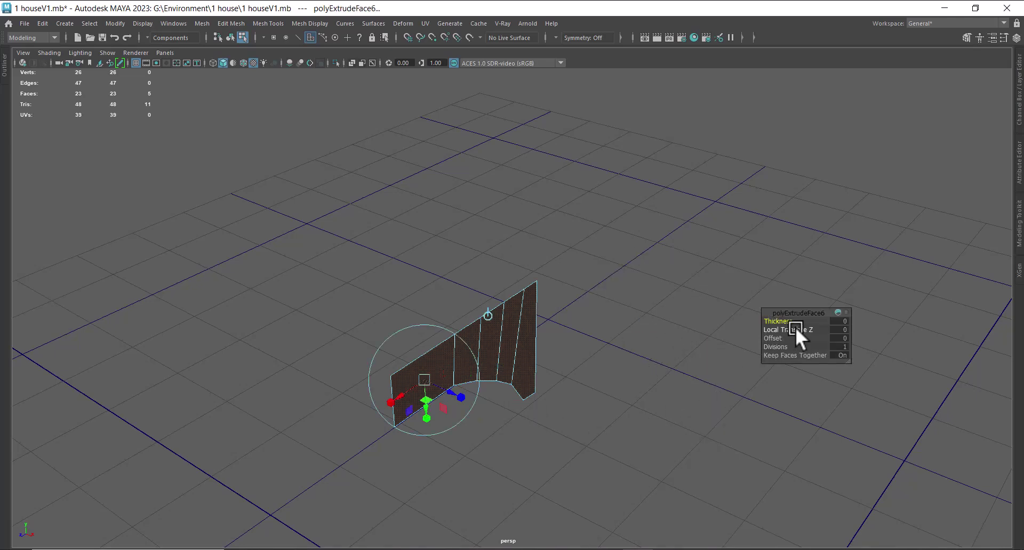
drag(787, 319, 798, 319)
key(F8)
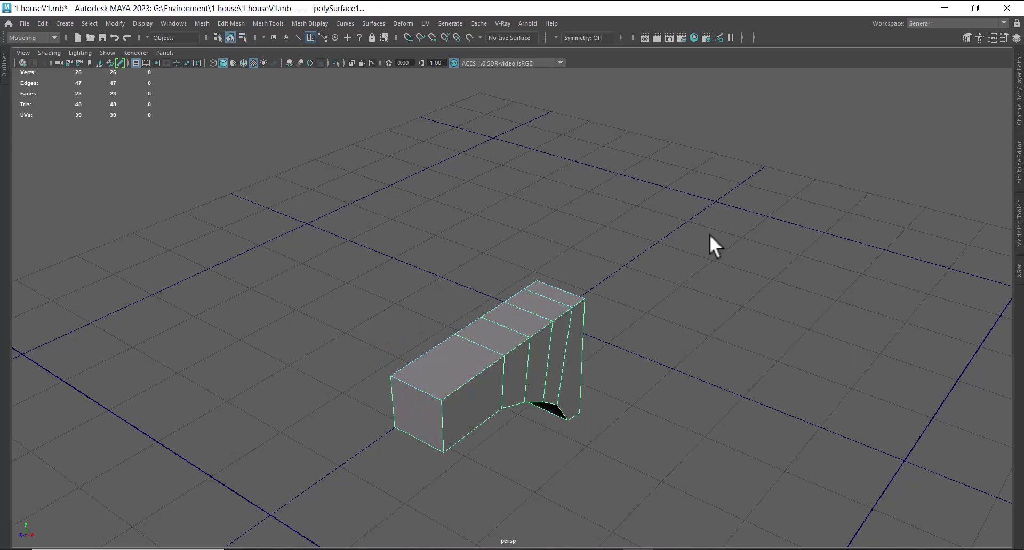
Show the hidden house parts and reference images again in the four-view layout.
key(space)
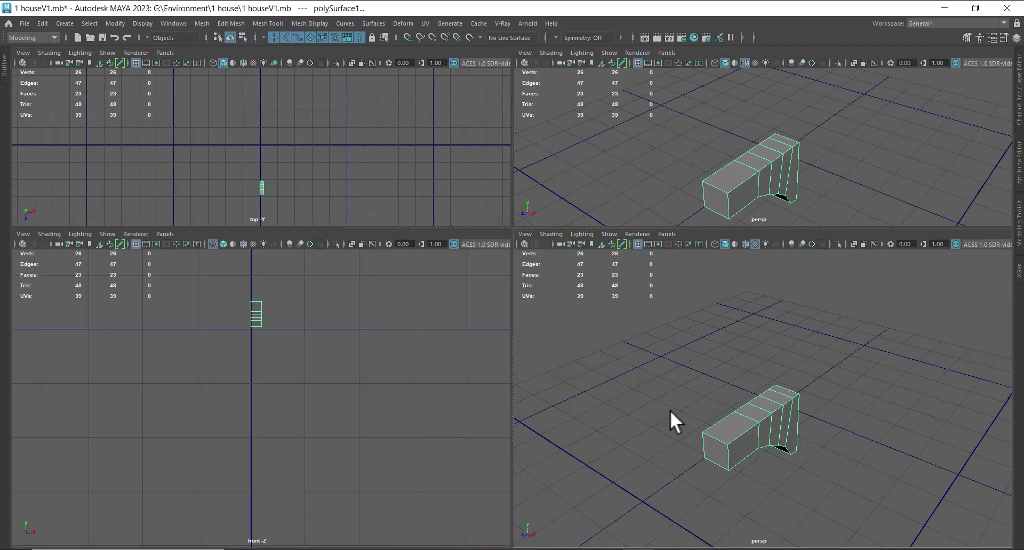
key(ctrl+shift+h)
scroll(800, 414, down, 2)
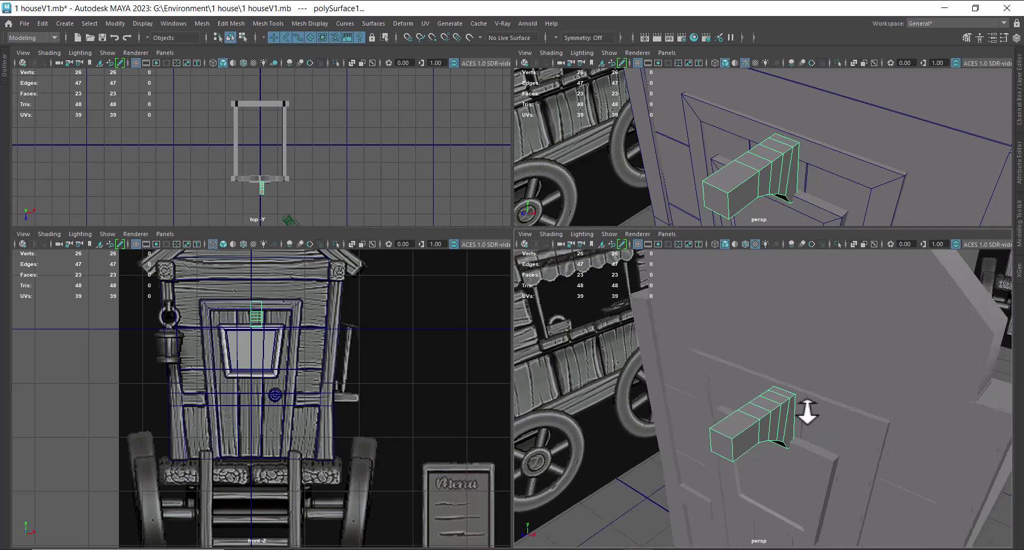
scroll(320, 348, up, 3)
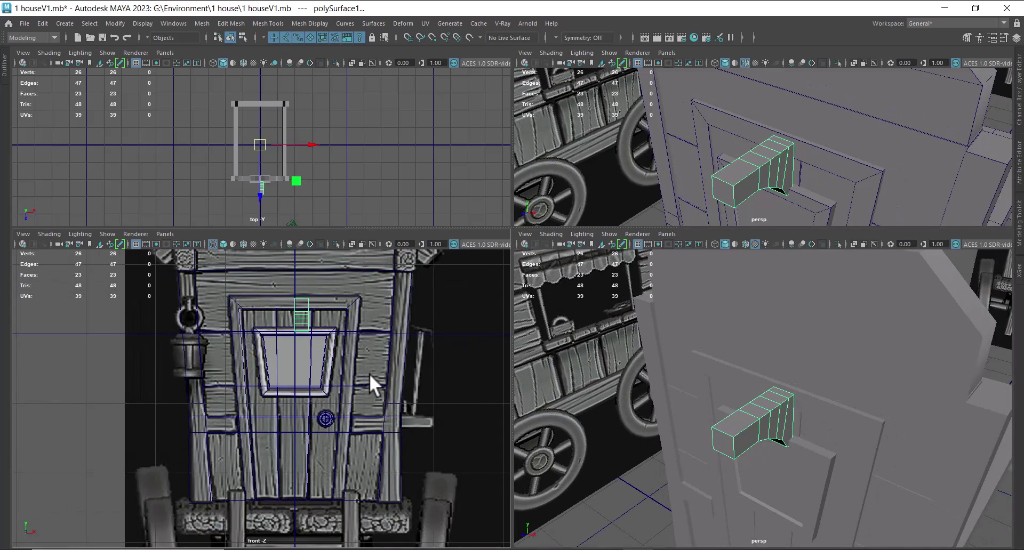
Center the bracket's pivot and move it along X to about -1.55, over the lantern in the front view.
key(w)
scroll(333, 367, up, 3)
click(106, 23)
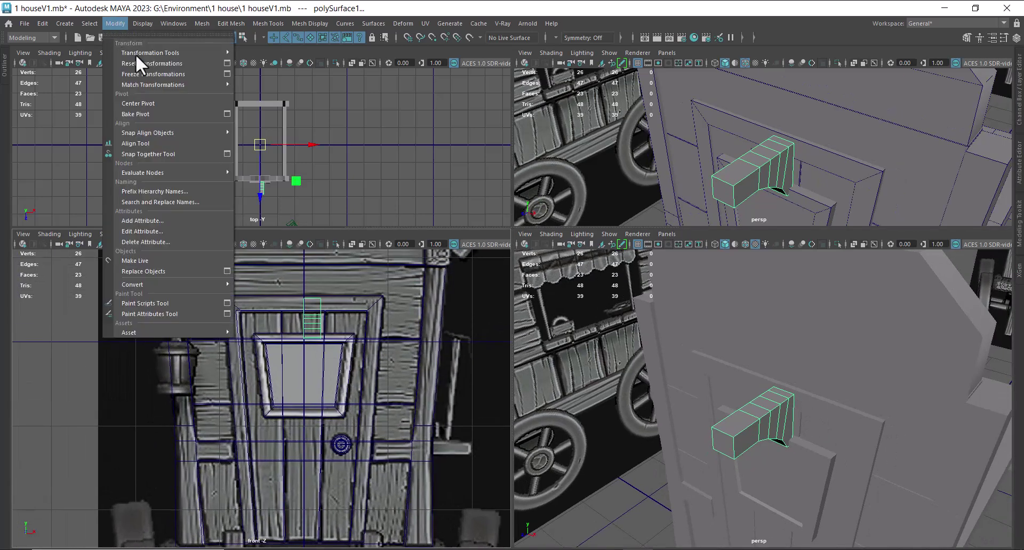
click(165, 107)
scroll(367, 376, up, 2)
alt+middle_drag(370, 299, 395, 361)
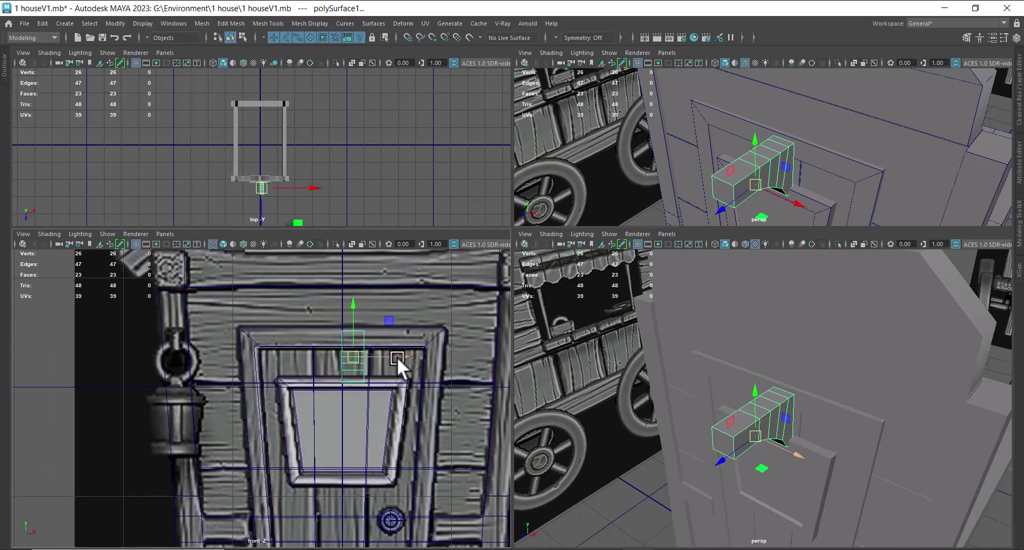
drag(398, 353, 229, 332)
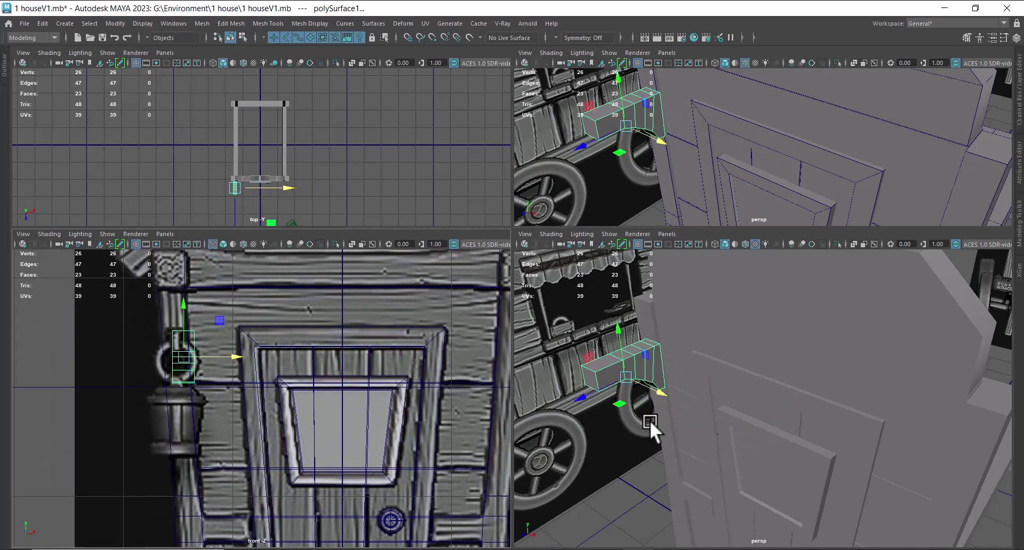
Change the second perspective viewport to the left view and frame the lantern bracket there.
key(space)
click(743, 379)
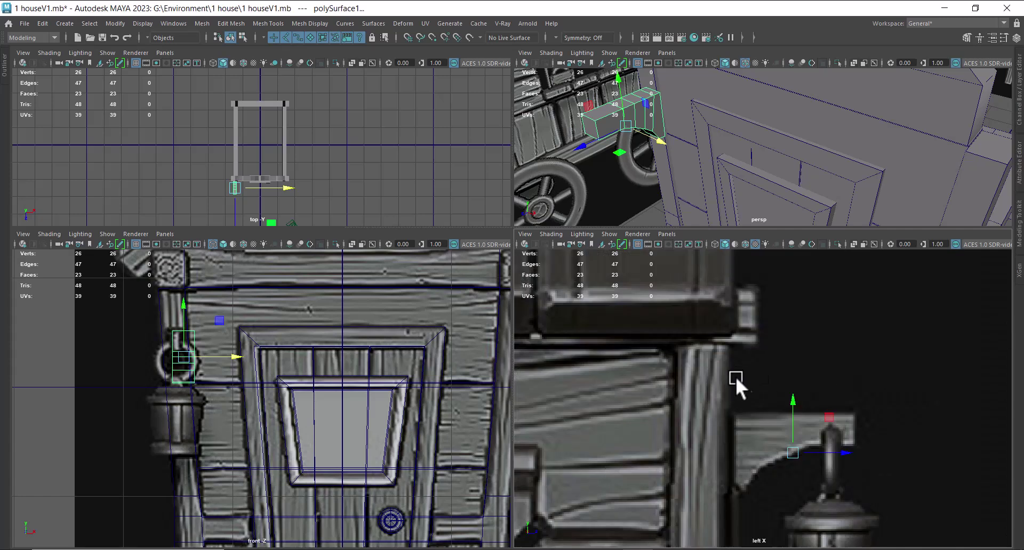
key(space)
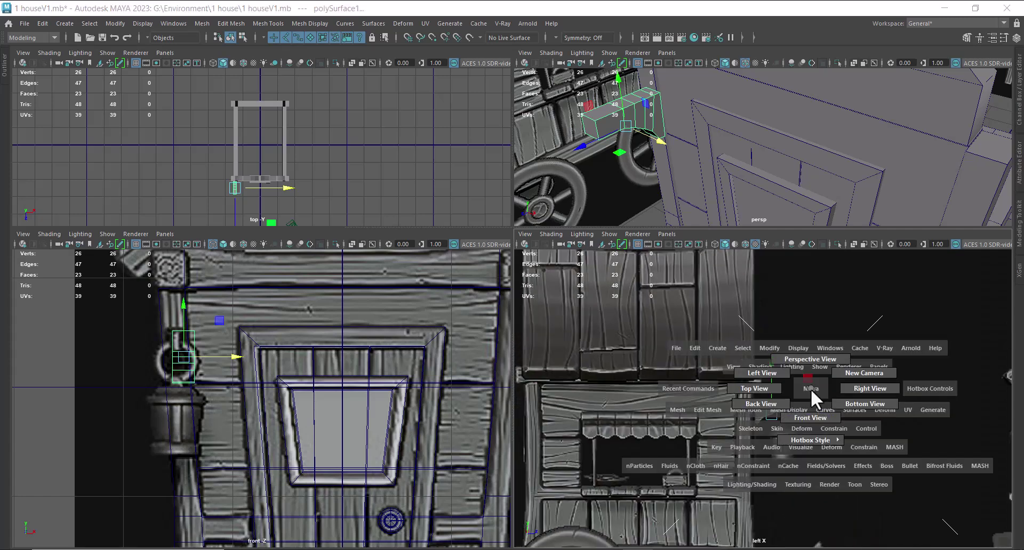
click(810, 420)
key(space)
click(758, 379)
scroll(758, 377, up, 2)
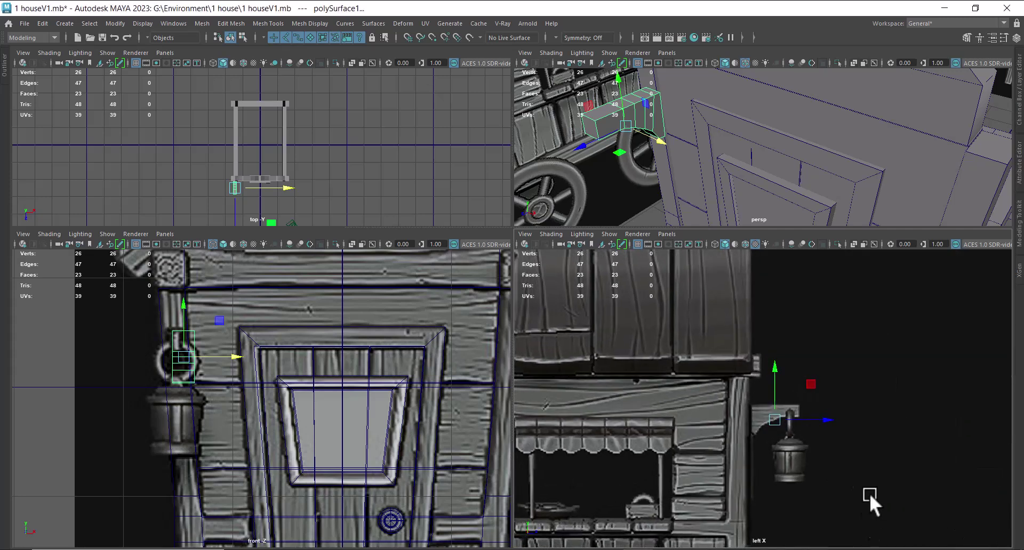
scroll(853, 458, up, 1)
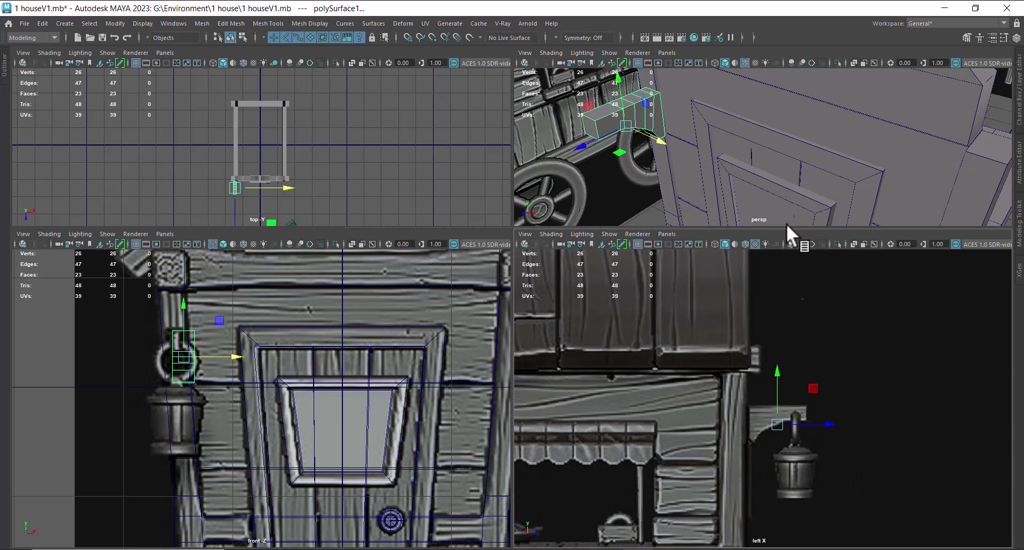
Unlock the reference layer1, move the side image plane behind the house to Translate X 22.645, and set the layer back to reference.
scroll(759, 129, down, 3)
alt+drag(759, 129, 868, 184)
alt+drag(811, 208, 732, 157)
click(671, 119)
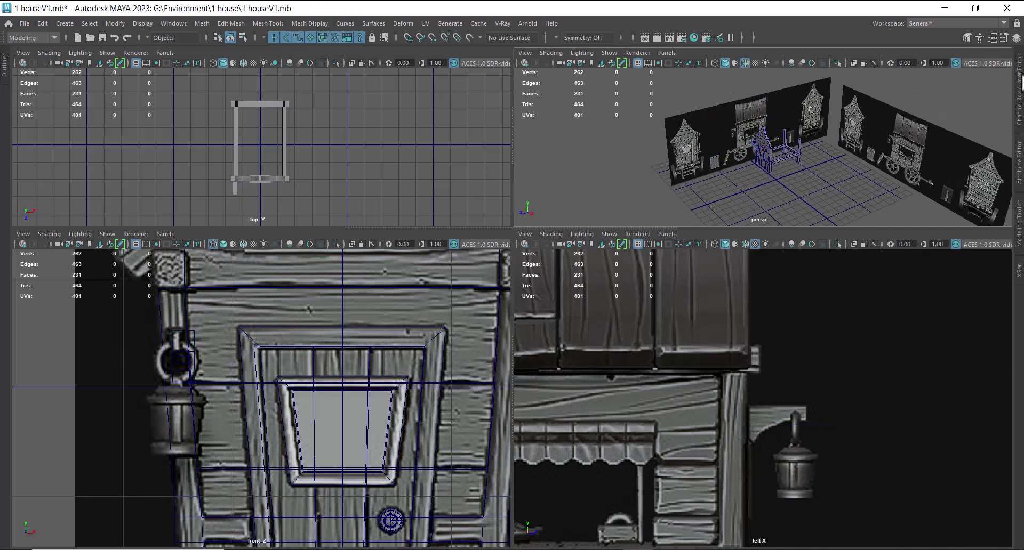
click(1019, 85)
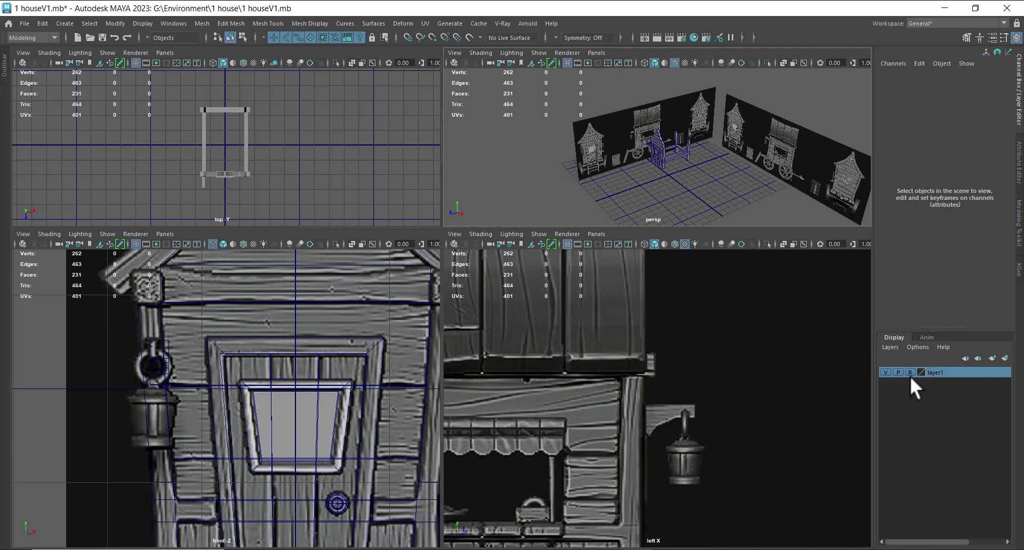
click(605, 143)
alt+drag(684, 165, 888, 209)
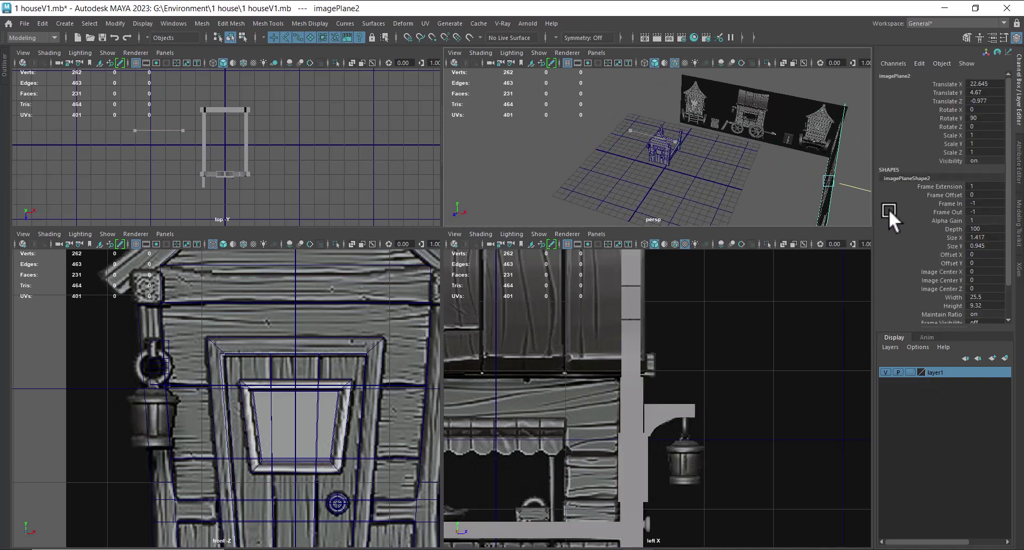
scroll(656, 171, up, 8)
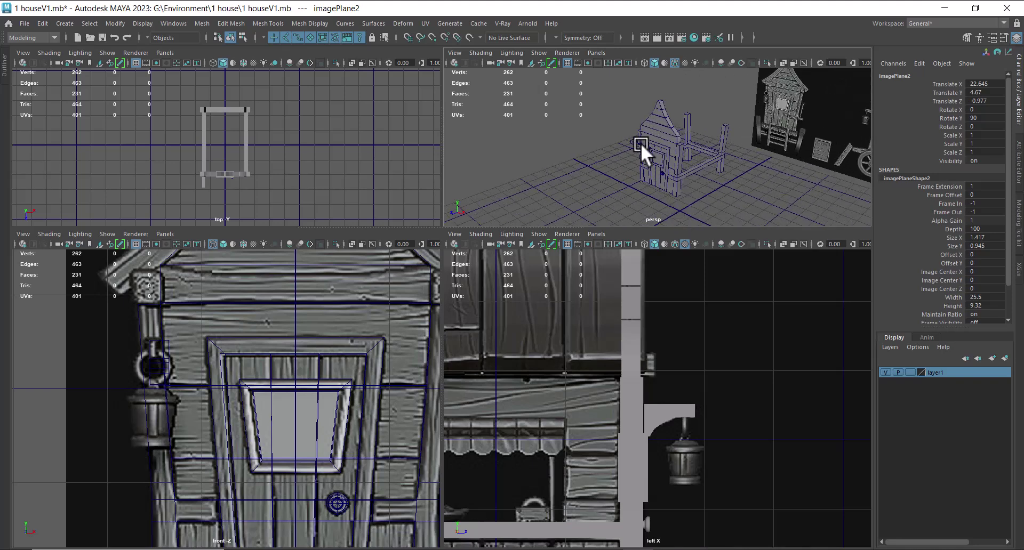
click(641, 145)
click(913, 372)
click(912, 372)
Move the bracket's wall-end vertices in the left view so that end meets the corner post.
scroll(829, 513, up, 5)
scroll(789, 385, up, 1)
right_drag(696, 329, 622, 226)
drag(619, 284, 647, 437)
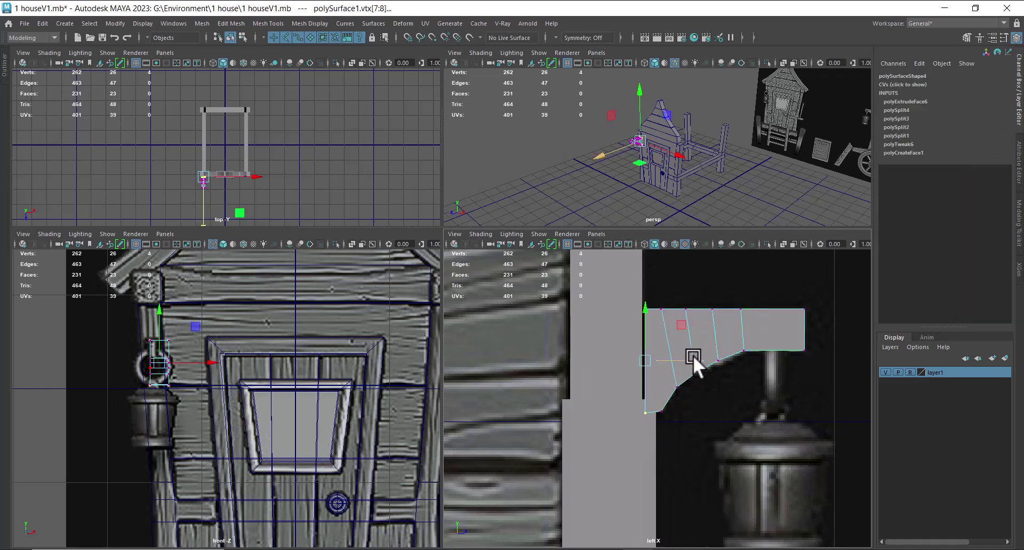
drag(696, 355, 691, 356)
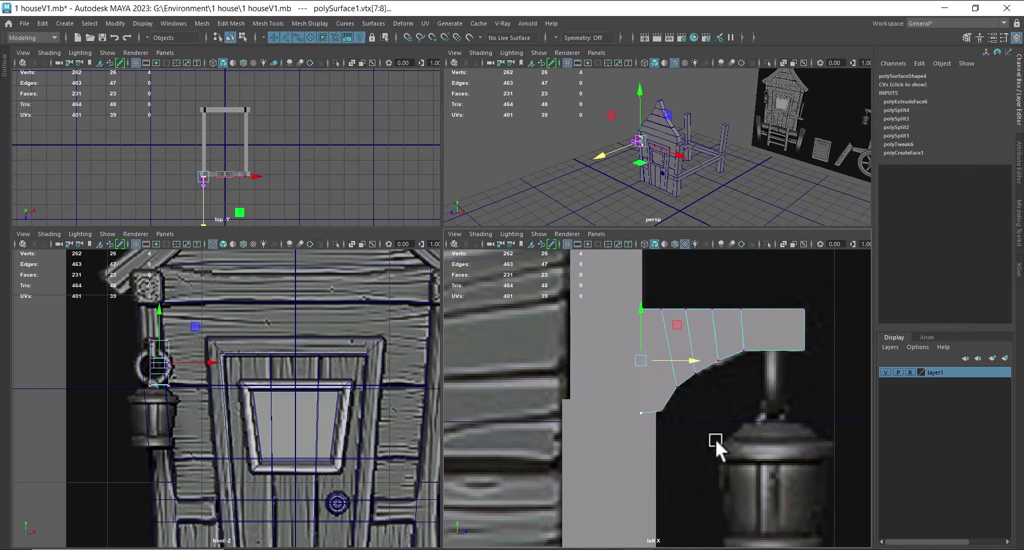
Fine-tune the vertices on the bracket's underside and curve to the reference in the left view, and return to object mode.
scroll(713, 421, up, 4)
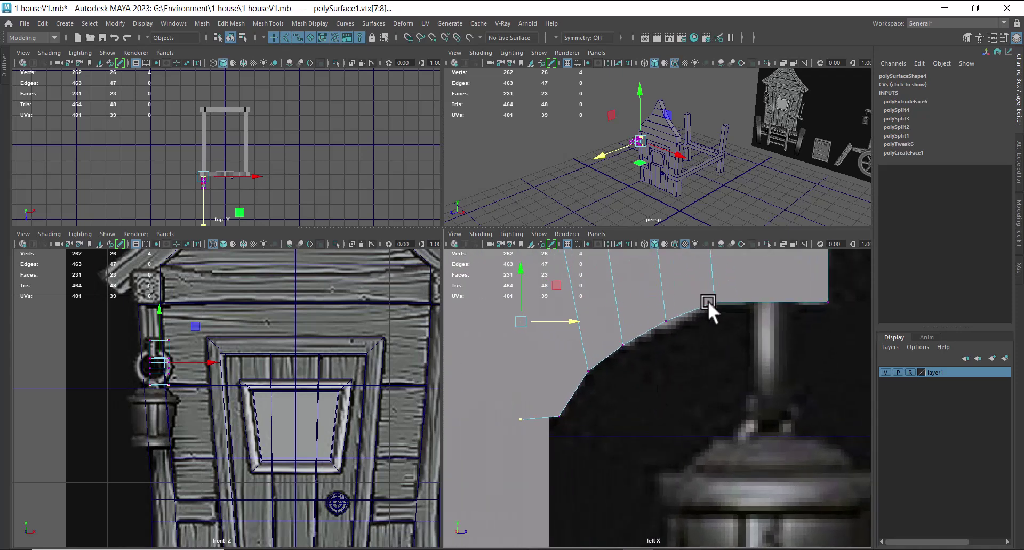
drag(686, 300, 660, 323)
alt+middle_drag(743, 322, 694, 349)
drag(802, 302, 654, 342)
drag(725, 274, 724, 276)
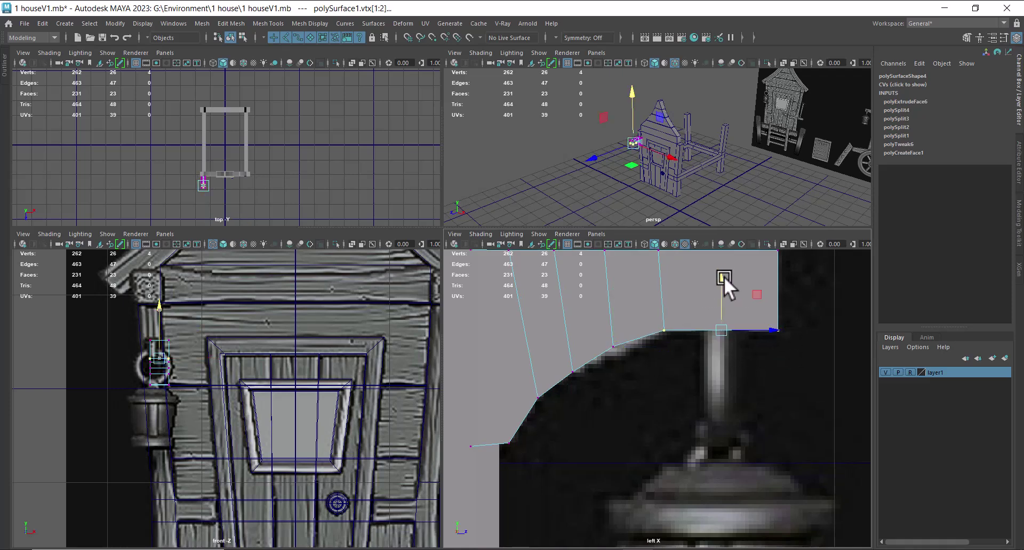
drag(576, 370, 572, 372)
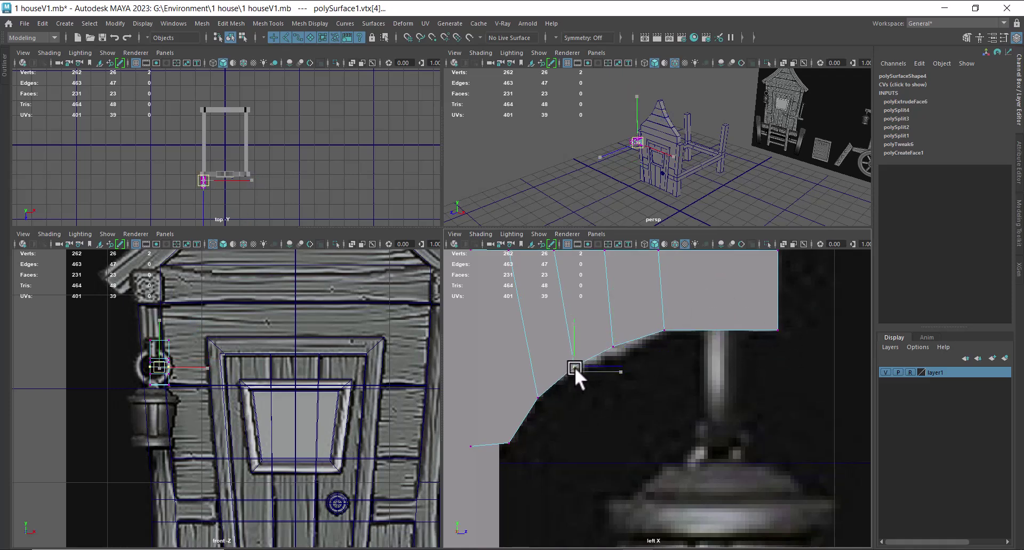
scroll(667, 419, down, 4)
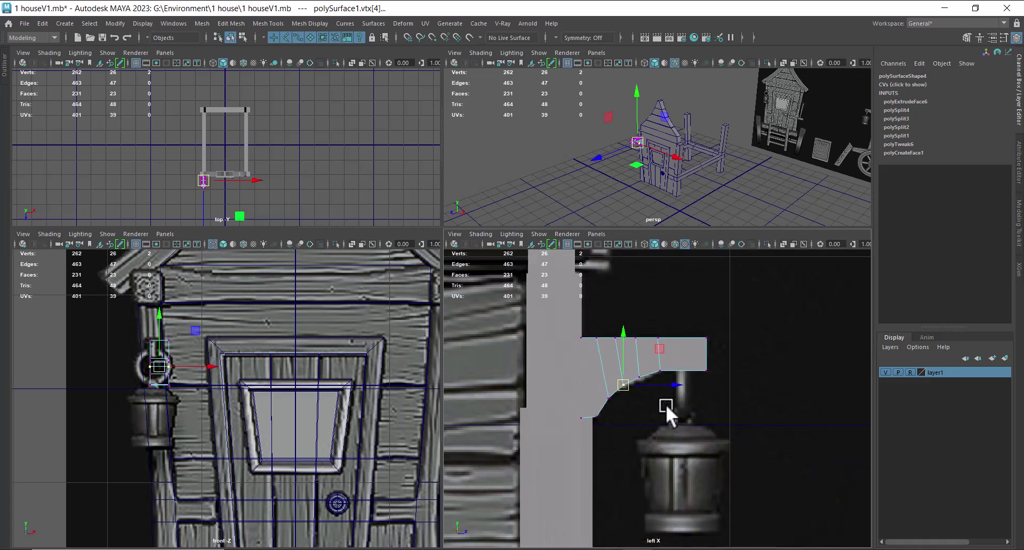
scroll(628, 120, up, 4)
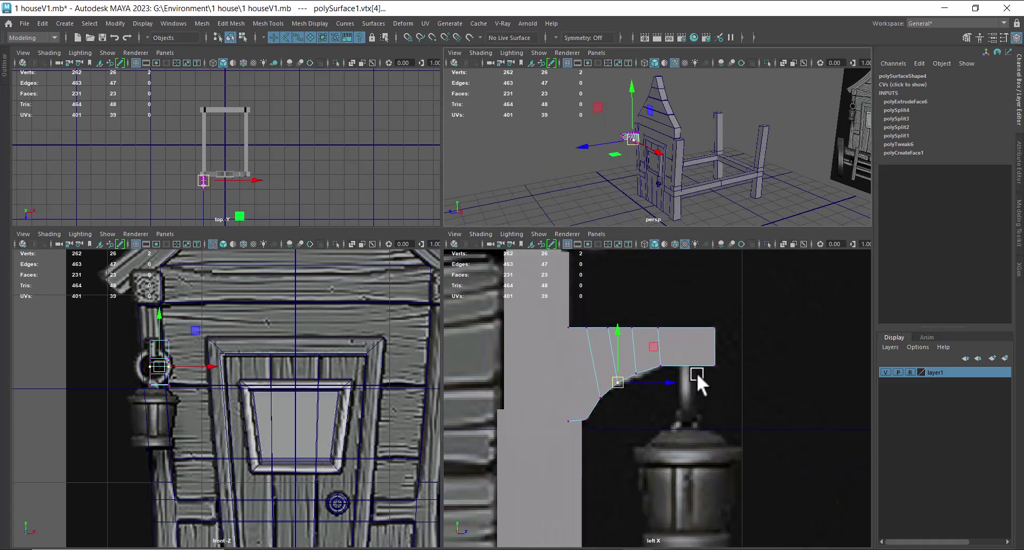
scroll(695, 354, up, 1)
right_drag(676, 361, 793, 230)
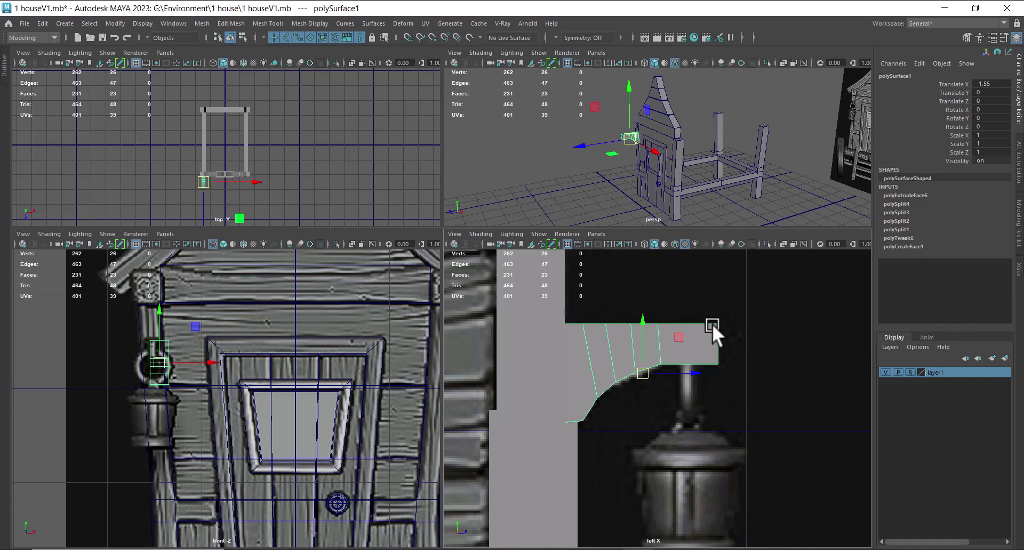
Create a polygon torus for the lantern's hanging ring and show its construction settings.
scroll(194, 405, up, 3)
alt+middle_drag(113, 361, 159, 369)
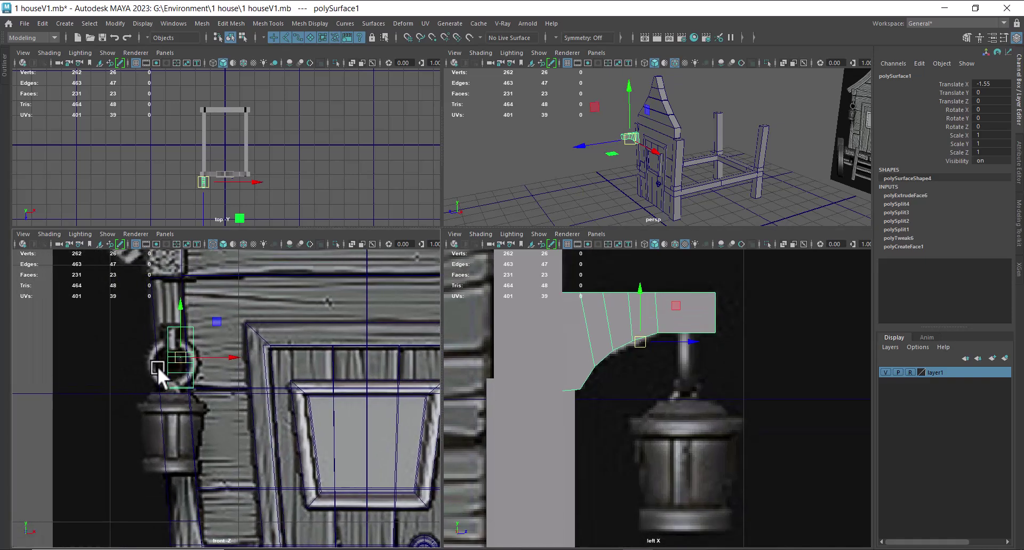
click(62, 24)
mouse_move(115, 63)
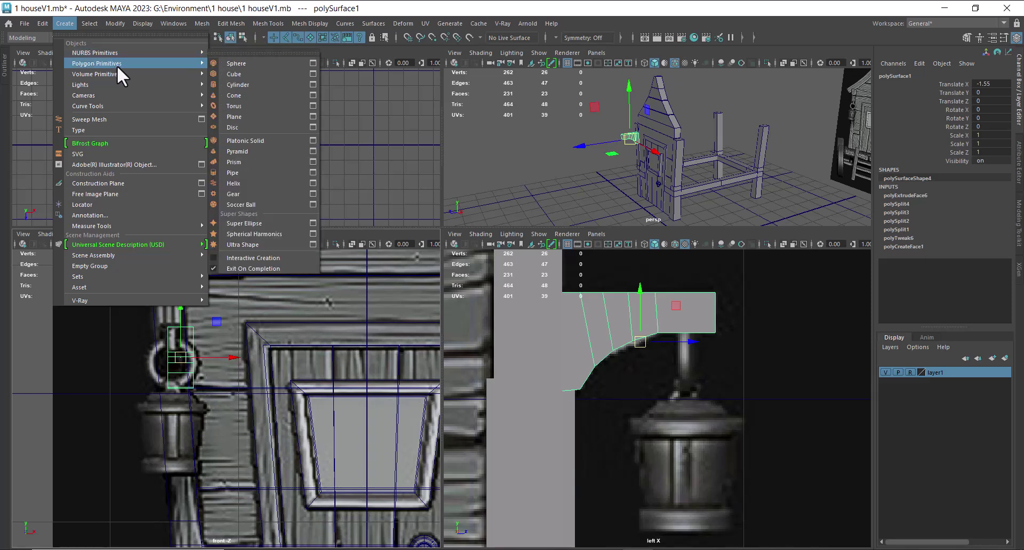
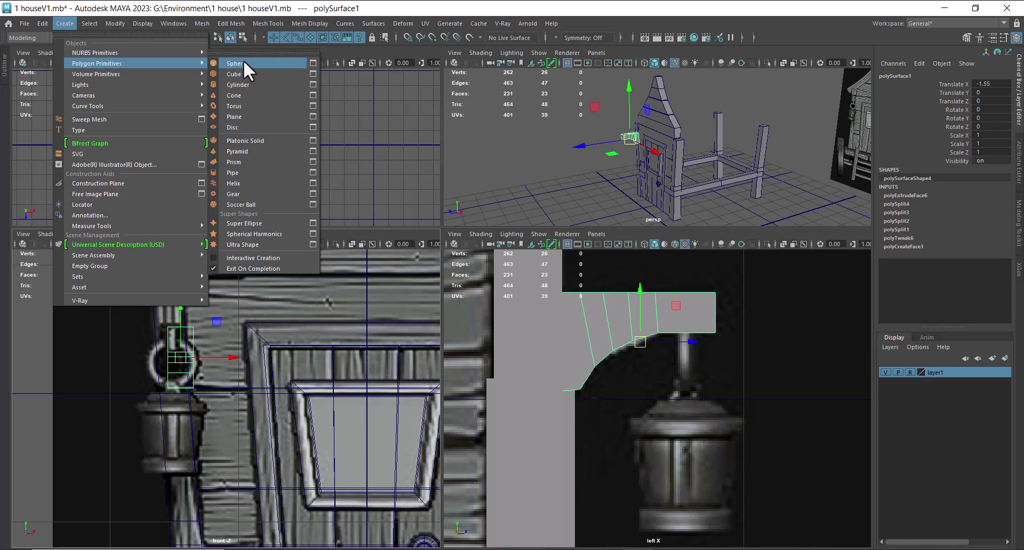
click(240, 105)
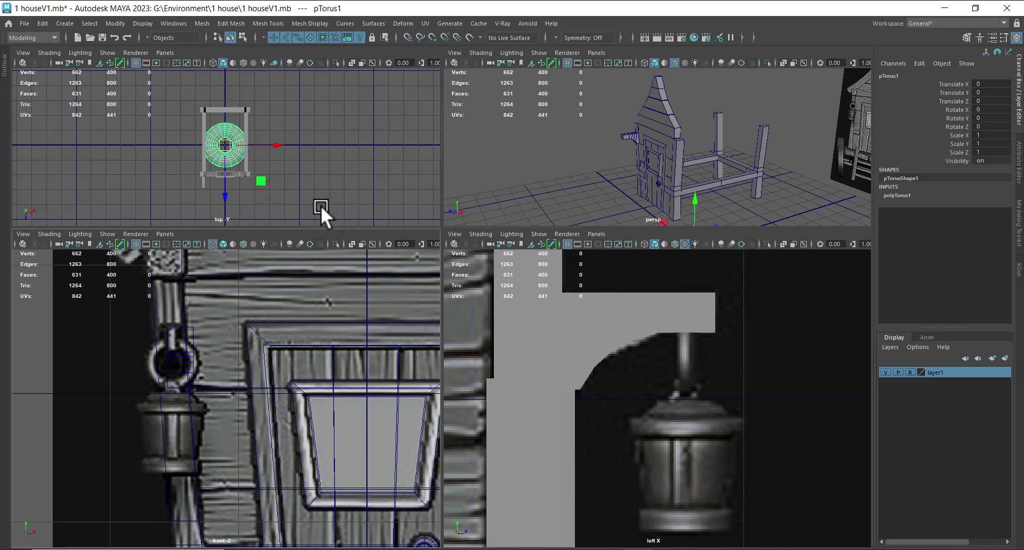
key(f)
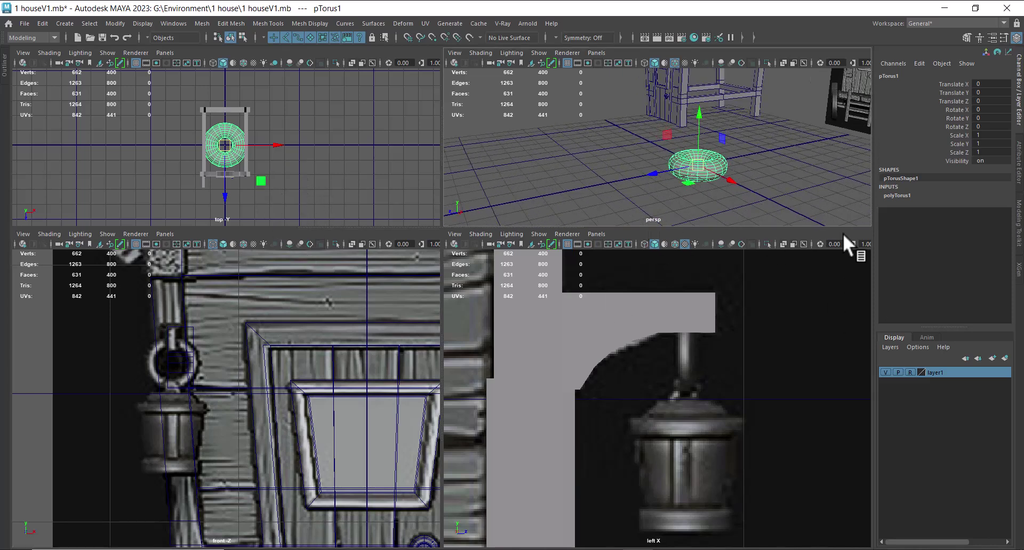
click(898, 196)
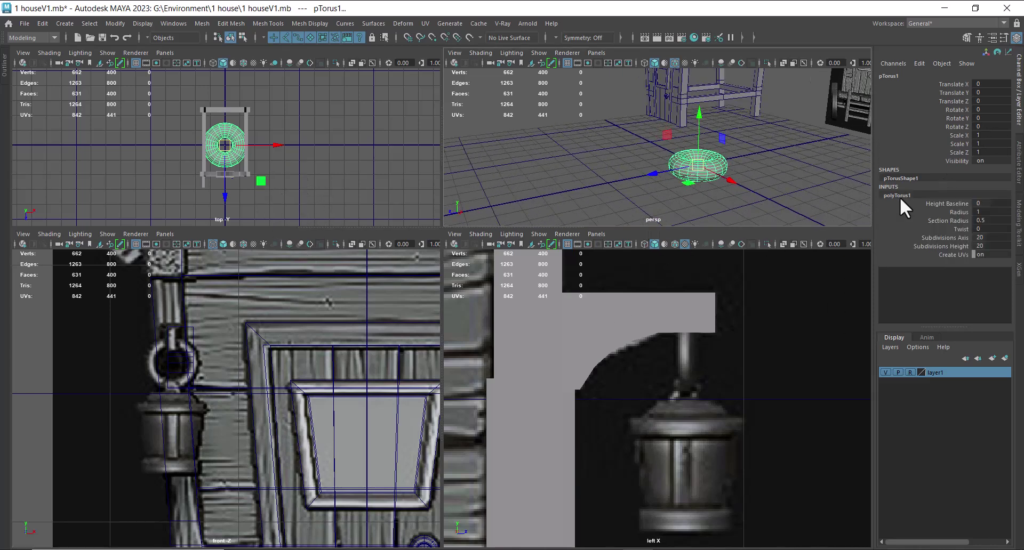
Set the torus's radius to 1.2, height baseline to -0.04 and section radius to 0.23.
click(961, 213)
middle_drag(769, 182, 779, 183)
click(932, 205)
middle_drag(686, 160, 729, 172)
click(954, 219)
Stand the torus upright by setting its Rotate X to 90.
scroll(224, 358, down, 5)
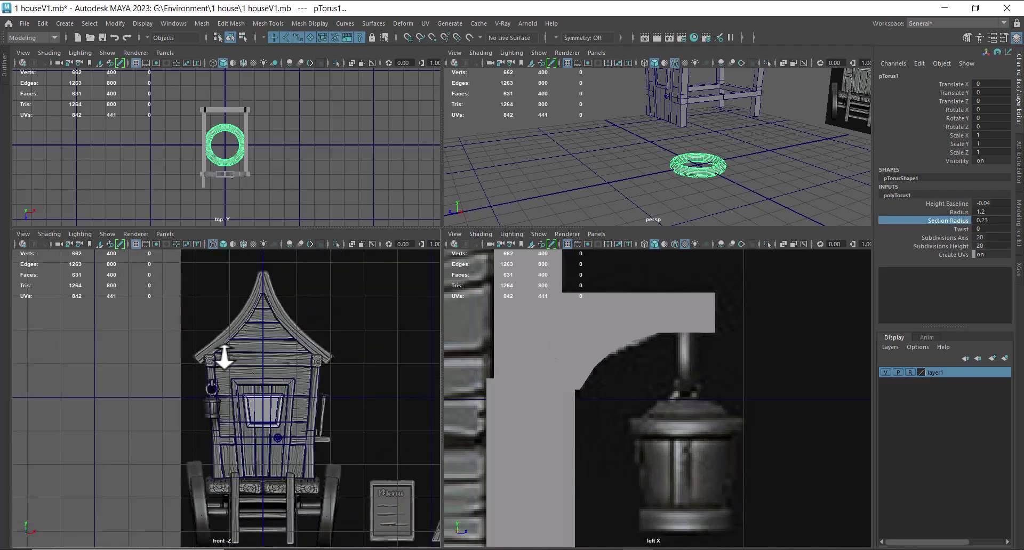
key(w)
scroll(313, 455, down, 5)
alt+middle_drag(309, 449, 340, 367)
scroll(341, 369, up, 5)
key(e)
drag(324, 411, 328, 464)
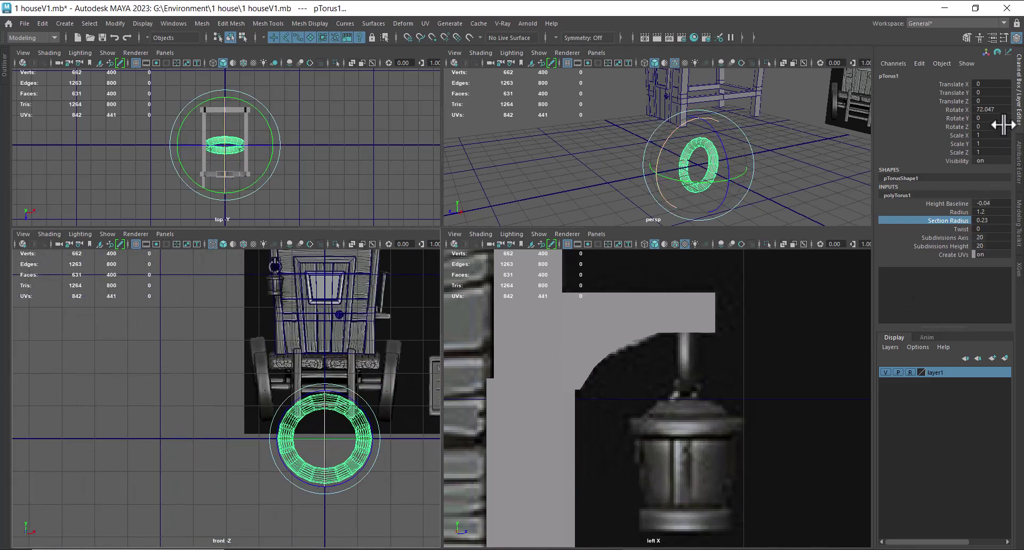
click(991, 110)
text(90)
key(Return)
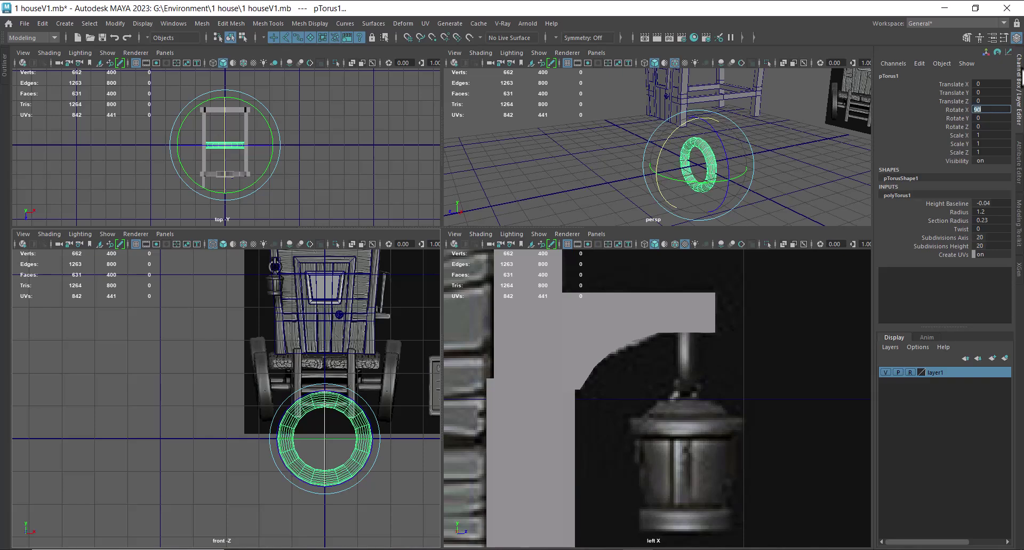
Move the torus over the lantern ring in the front view, to about Translate X -1.534 and Translate Y 5.135.
scroll(366, 441, up, 1)
scroll(366, 441, up, 1)
alt+middle_drag(362, 442, 248, 457)
scroll(249, 456, up, 2)
key(w)
drag(240, 475, 181, 277)
alt+middle_drag(191, 302, 267, 480)
scroll(284, 492, up, 2)
drag(255, 462, 245, 412)
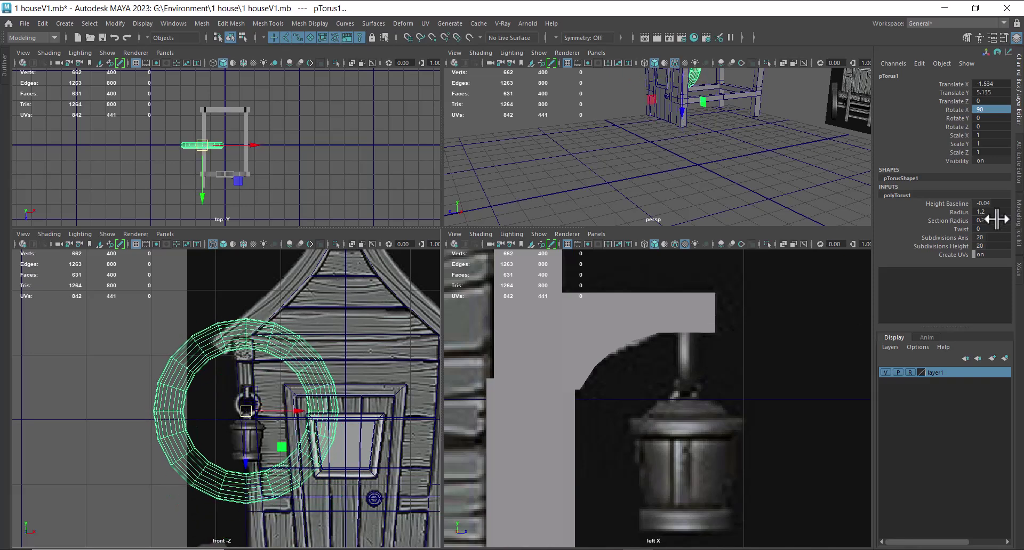
Shrink the torus toward the reference ring's size with radius 0.22 and section radius 0.04.
click(959, 212)
middle_drag(368, 438, 313, 440)
click(952, 221)
middle_drag(385, 436, 316, 450)
click(958, 212)
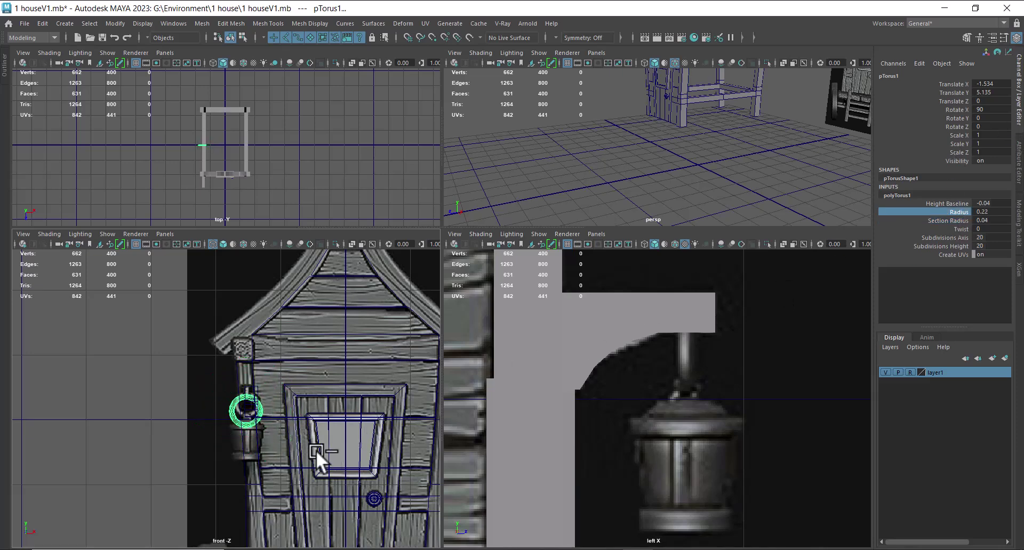
Raise the torus to Translate Y 5.205 and reduce its radius to 0.18 and section radius to 0.02.
alt+right_drag(307, 392, 357, 452)
alt+middle_drag(357, 452, 279, 430)
alt+right_drag(279, 430, 303, 451)
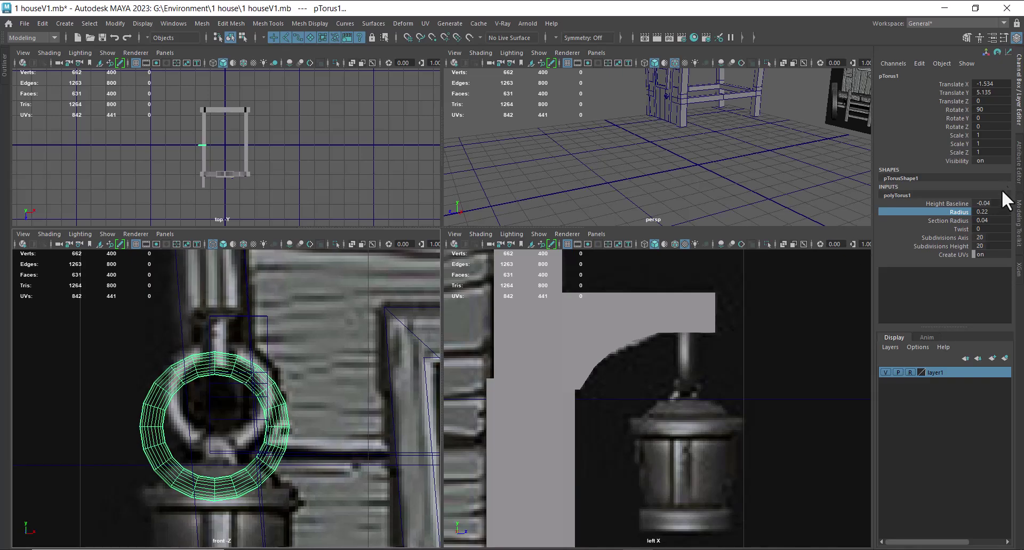
scroll(251, 430, up, 1)
key(w)
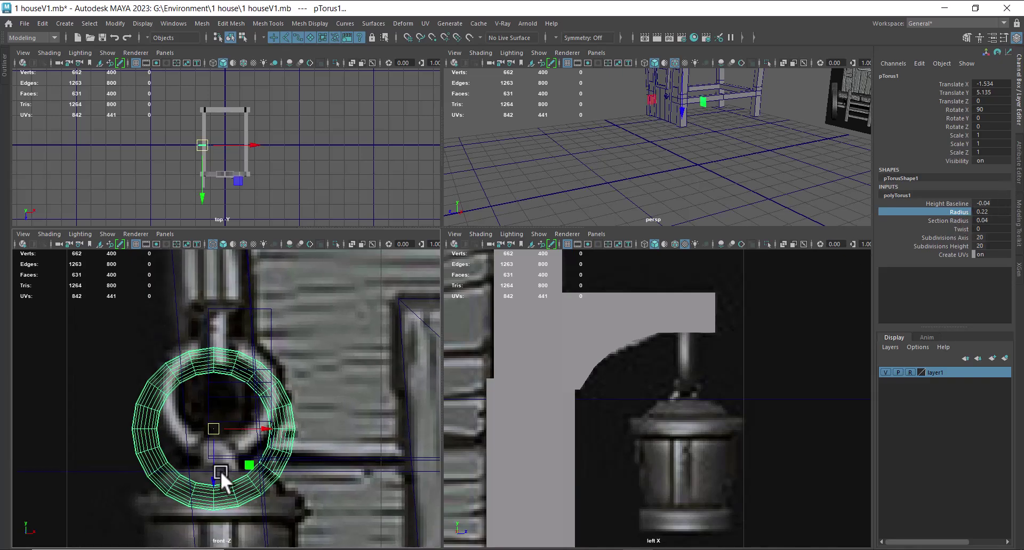
middle_drag(209, 475, 241, 424)
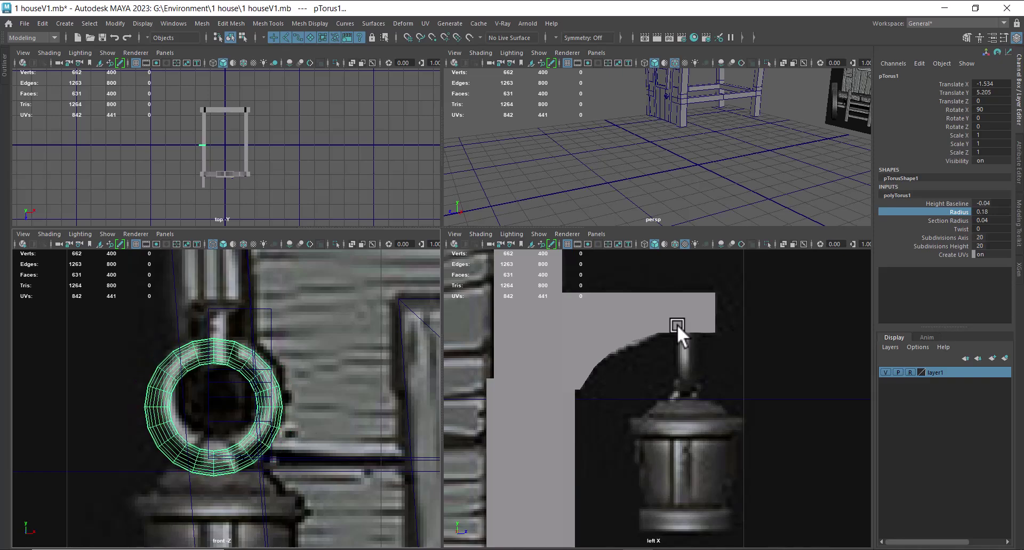
middle_drag(290, 450, 289, 447)
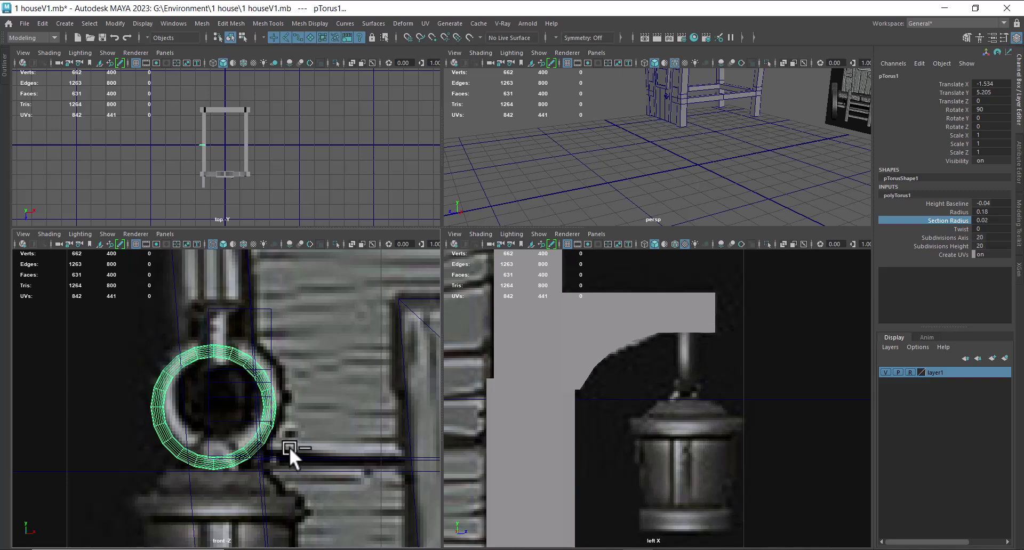
Align the torus with the reference ring in the front view at about Translate X -1.505, Translate Y 5.235.
scroll(315, 413, up, 1)
key(w)
drag(210, 462, 245, 441)
drag(266, 403, 276, 398)
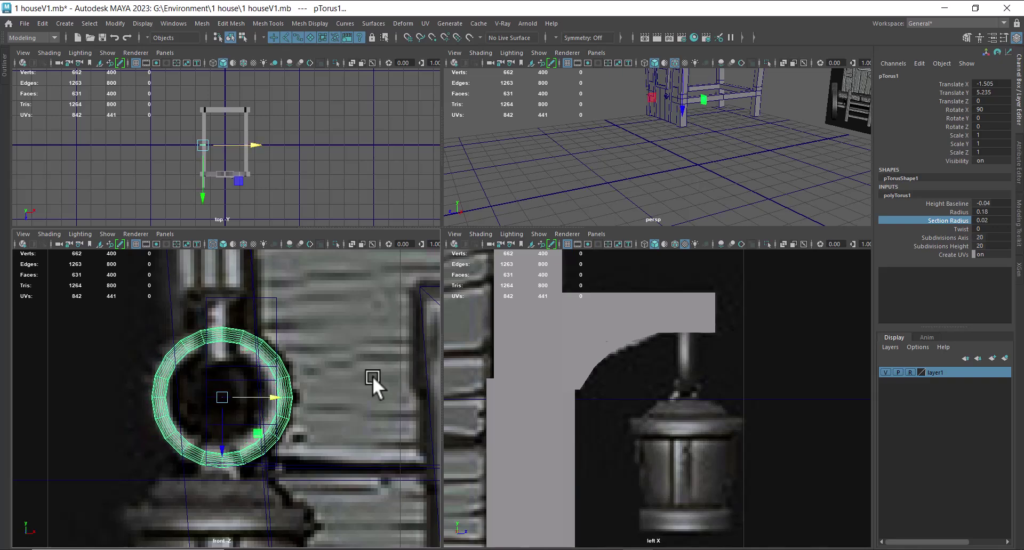
Thicken the torus by setting its section radius to 0.03.
click(927, 223)
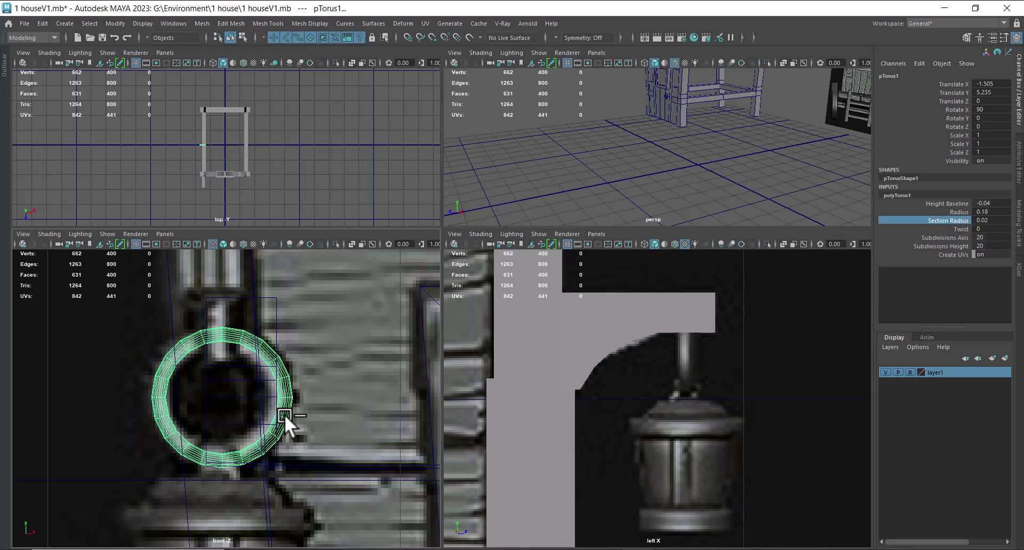
middle_drag(284, 414, 286, 414)
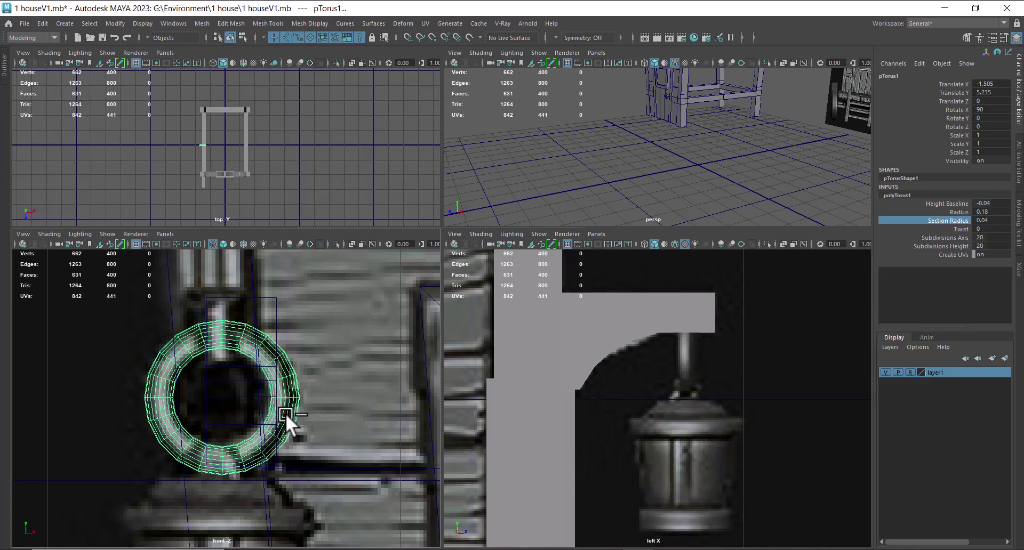
double_click(996, 221)
key(BackSpace)
text(3)
key(Return)
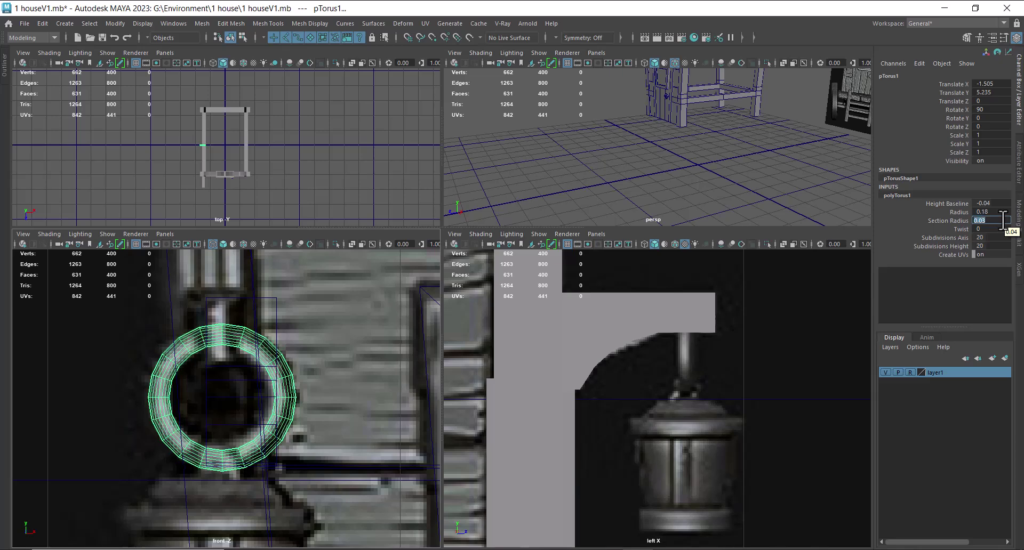
Switch the left view to wireframe display and frame the lantern bracket there.
alt+middle_drag(258, 394, 310, 451)
alt+right_drag(785, 454, 717, 430)
key(4)
alt+middle_drag(687, 385, 683, 403)
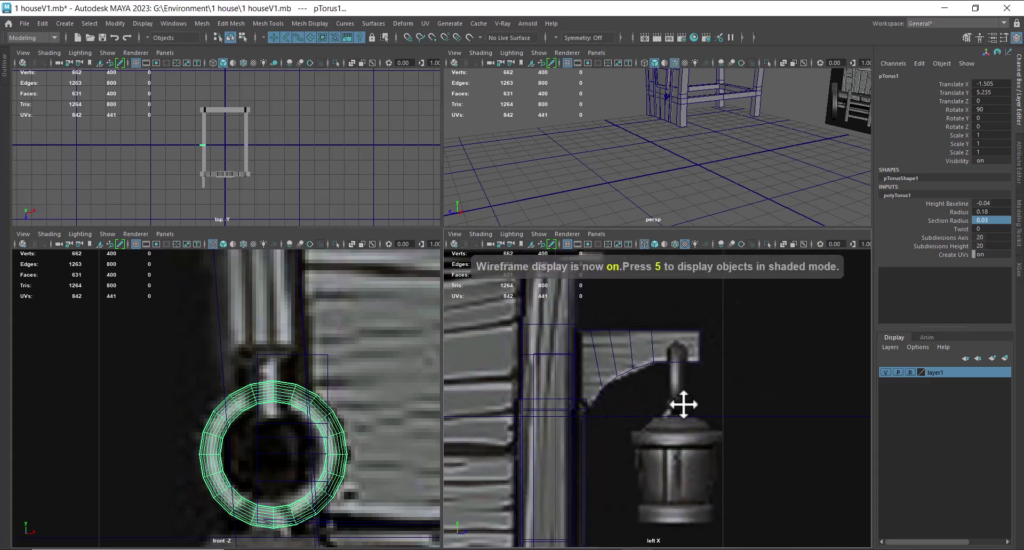
alt+right_drag(683, 402, 703, 411)
click(678, 392)
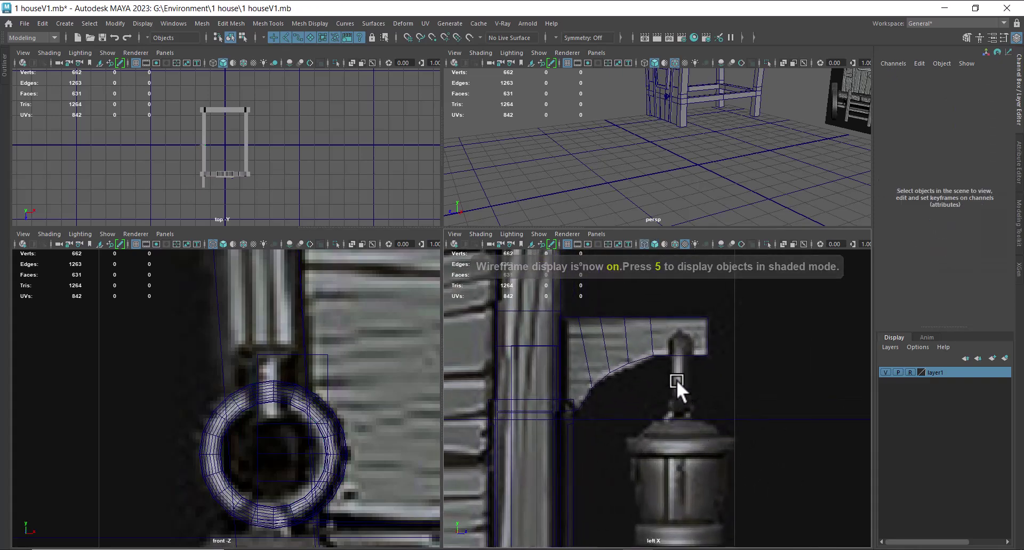
Move the torus onto the reference ring at the bracket's outer end in the left view, to about Translate Z 2.72.
click(330, 467)
scroll(629, 379, down, 4)
scroll(705, 486, down, 2)
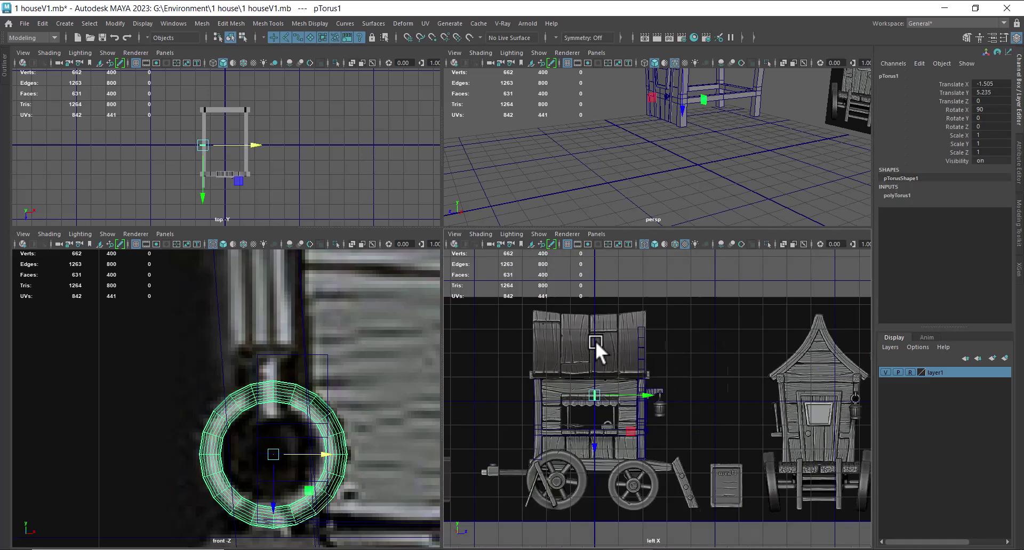
scroll(636, 420, up, 3)
drag(584, 392, 705, 405)
scroll(705, 405, up, 3)
drag(718, 370, 731, 373)
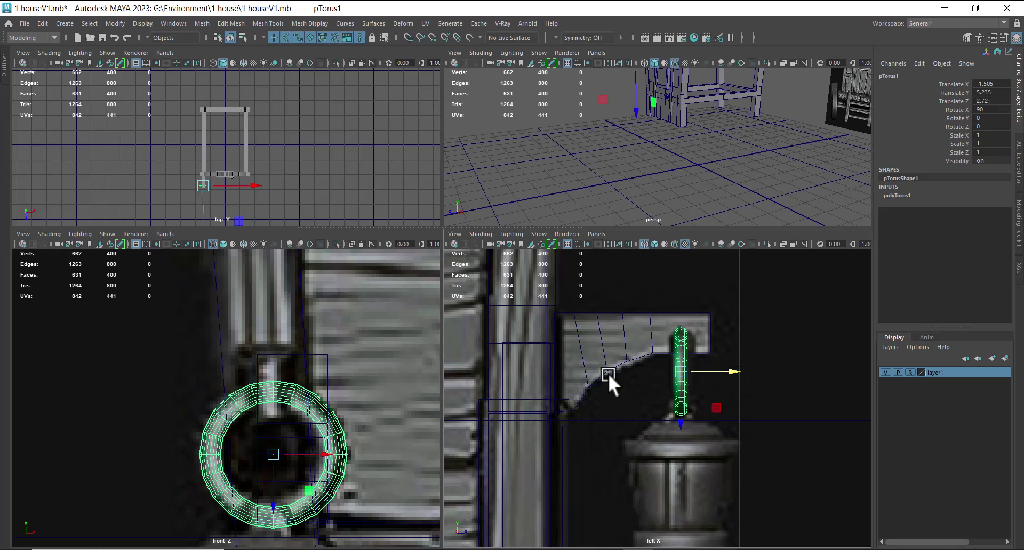
Frame the ring in the perspective view, check how it meets the bracket, and select the bracket.
alt+drag(715, 209, 680, 101)
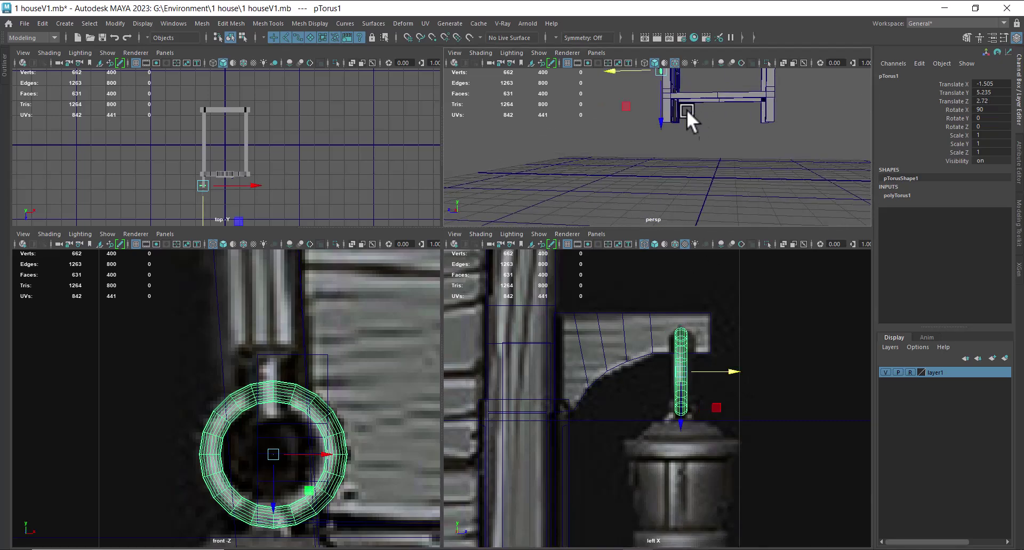
key(f)
alt+drag(718, 131, 743, 166)
alt+right_drag(252, 478, 299, 465)
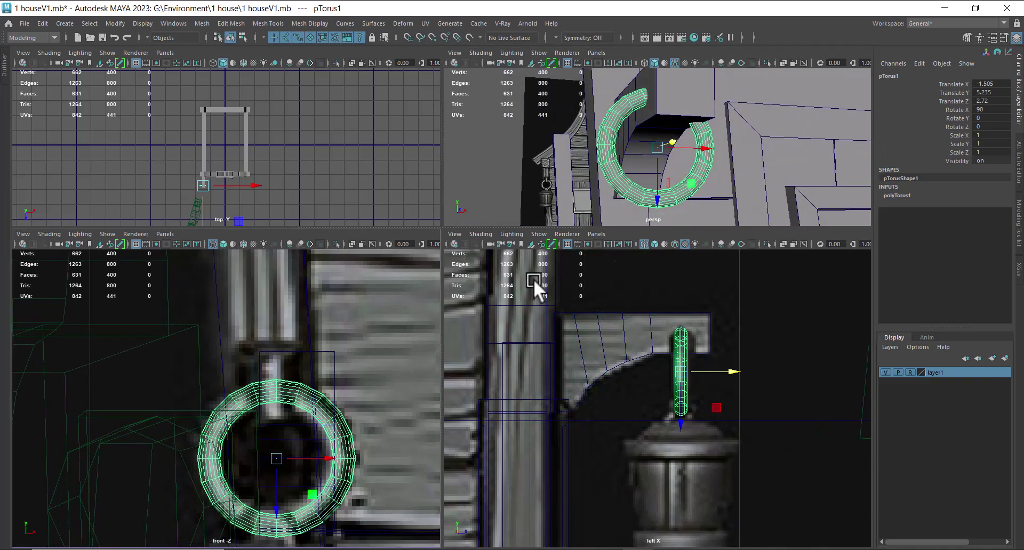
click(699, 116)
scroll(325, 444, down, 8)
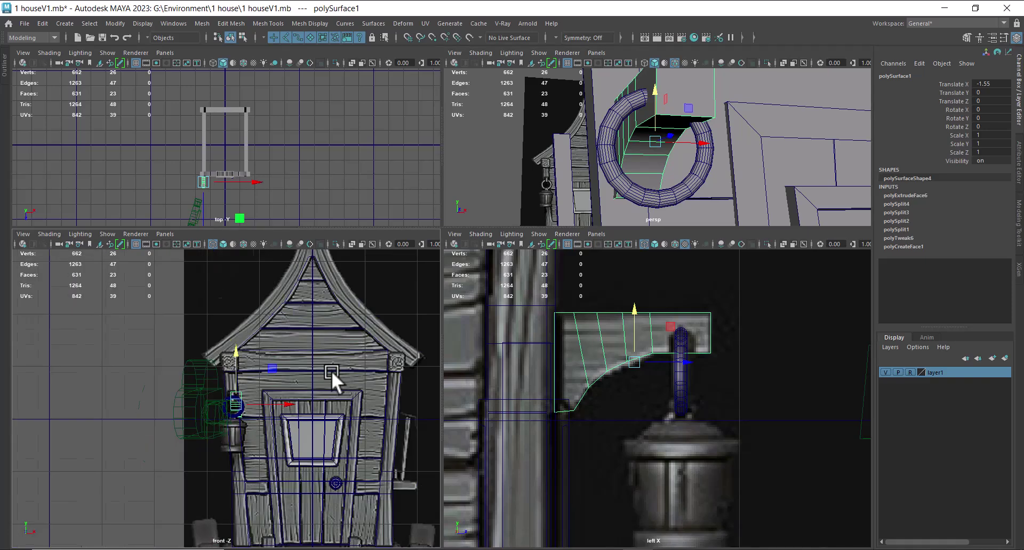
Hide cameras in the front view.
scroll(316, 514, up, 3)
click(108, 241)
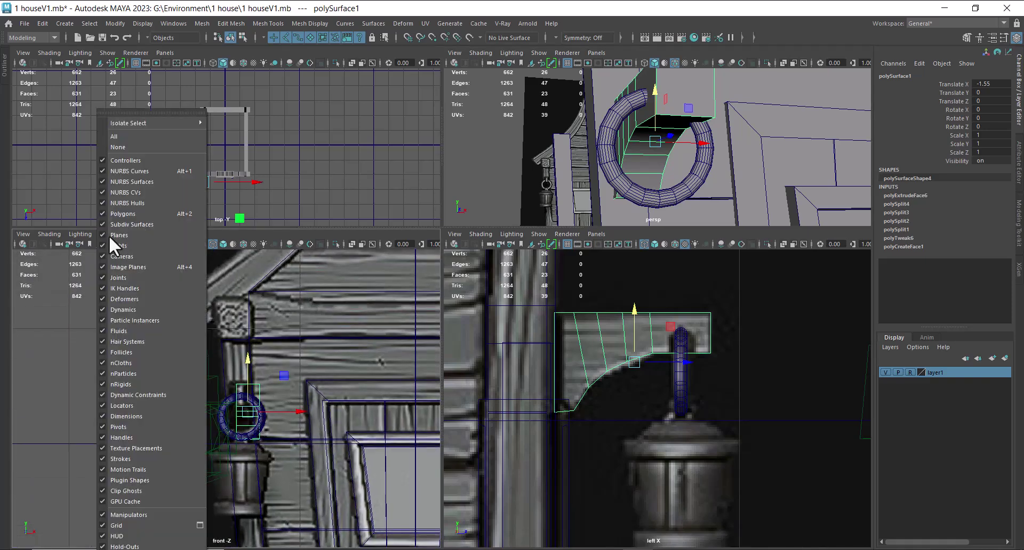
click(126, 256)
scroll(213, 430, up, 1)
scroll(282, 386, up, 1)
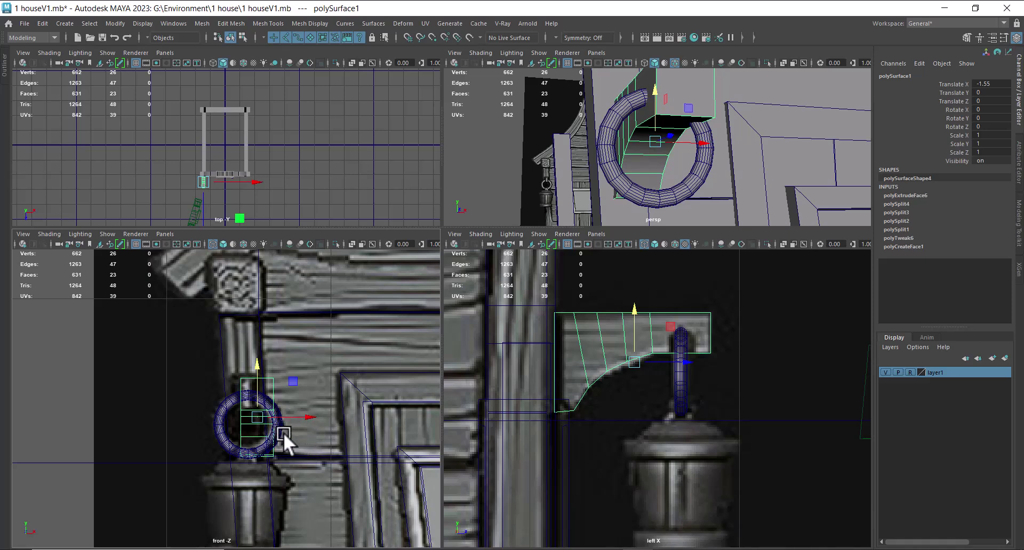
Raise the lantern bracket above the ring in the front view, to about Translate Y 0.41.
scroll(283, 430, down, 4)
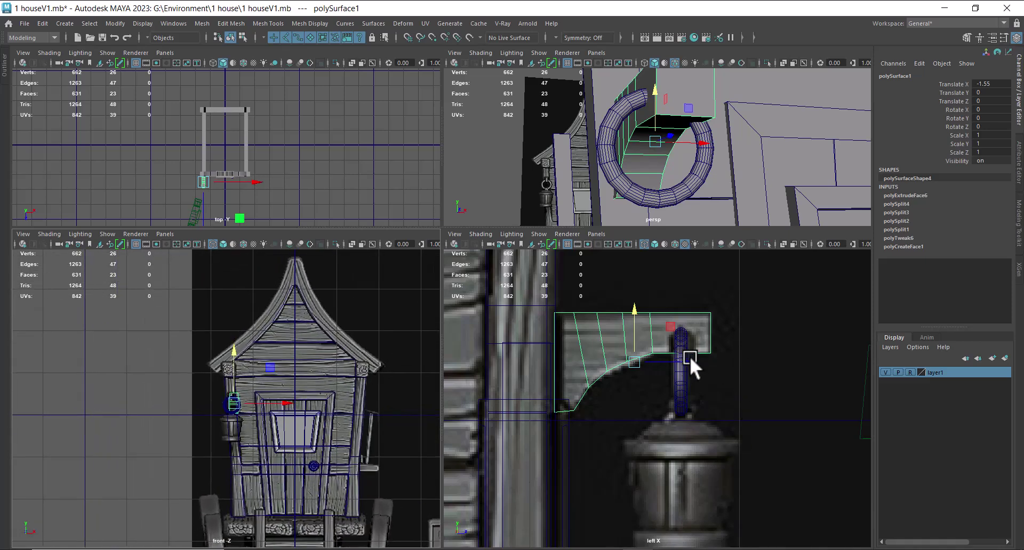
scroll(276, 453, down, 2)
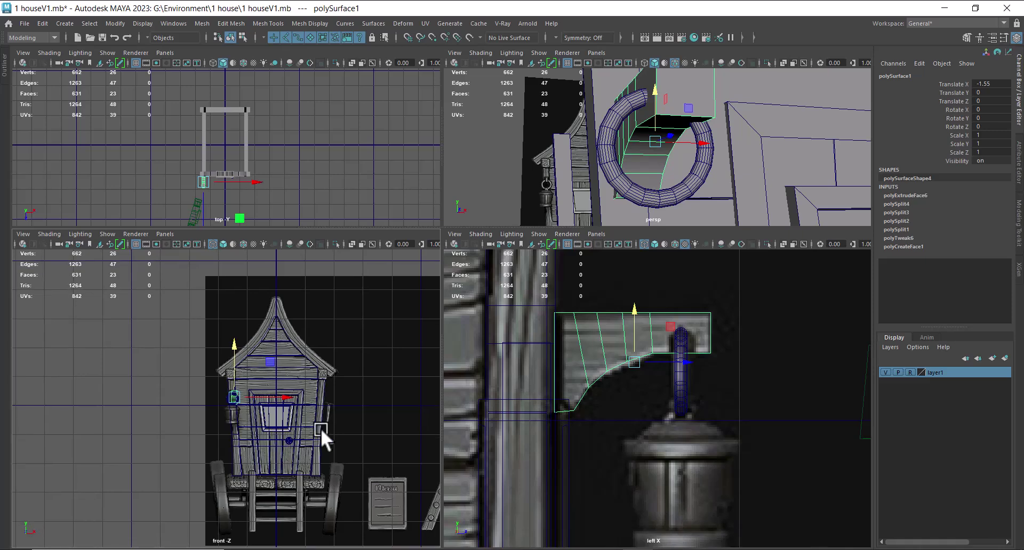
scroll(354, 530, up, 3)
scroll(292, 399, up, 3)
scroll(292, 399, up, 3)
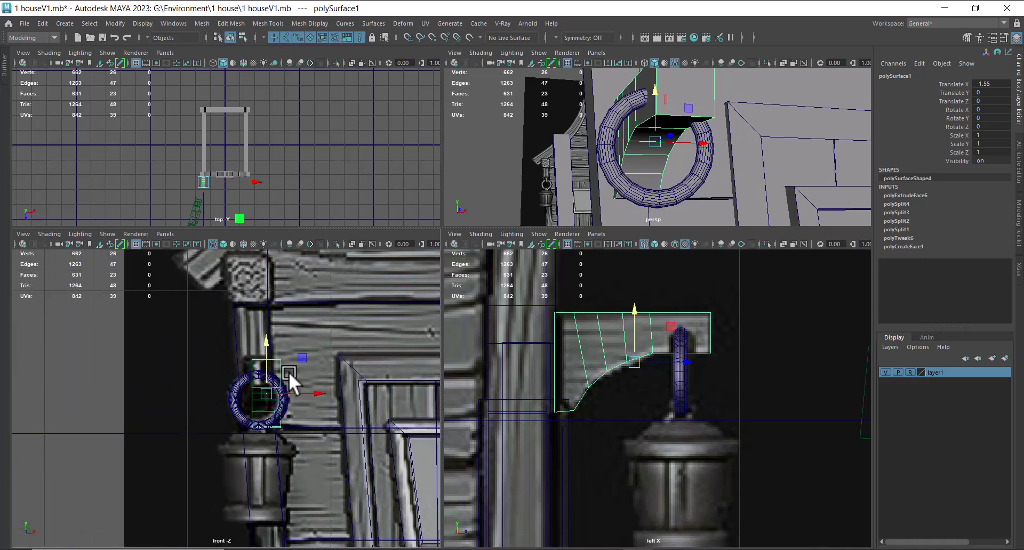
click(268, 346)
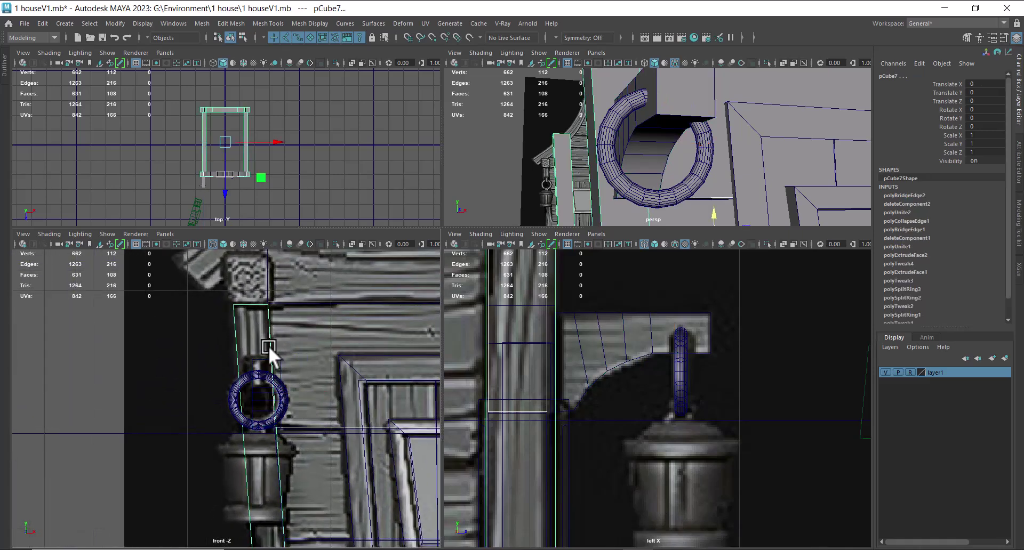
click(639, 379)
click(641, 357)
drag(264, 347, 258, 287)
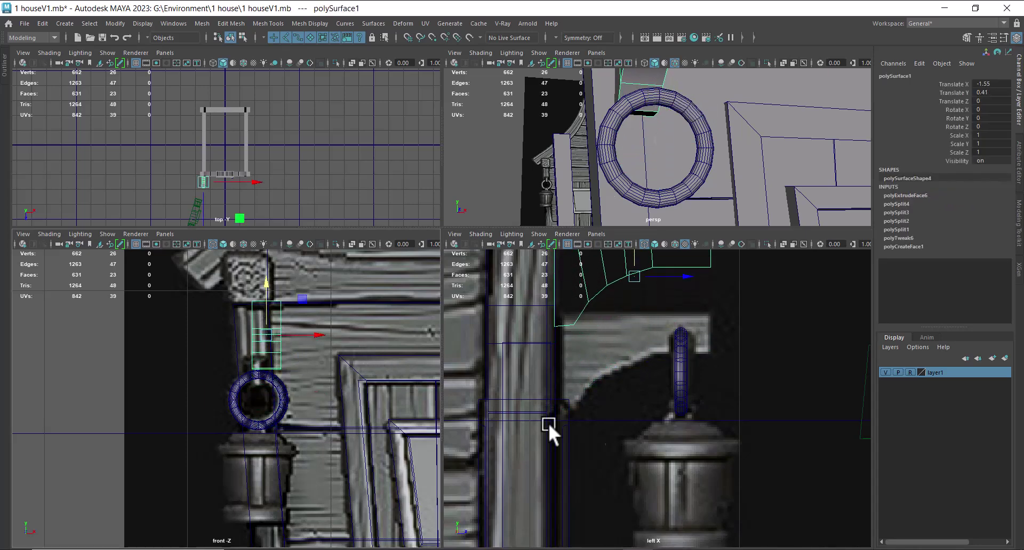
Compare the raised bracket's height with the whole wagon reference in the left view.
scroll(741, 369, down, 5)
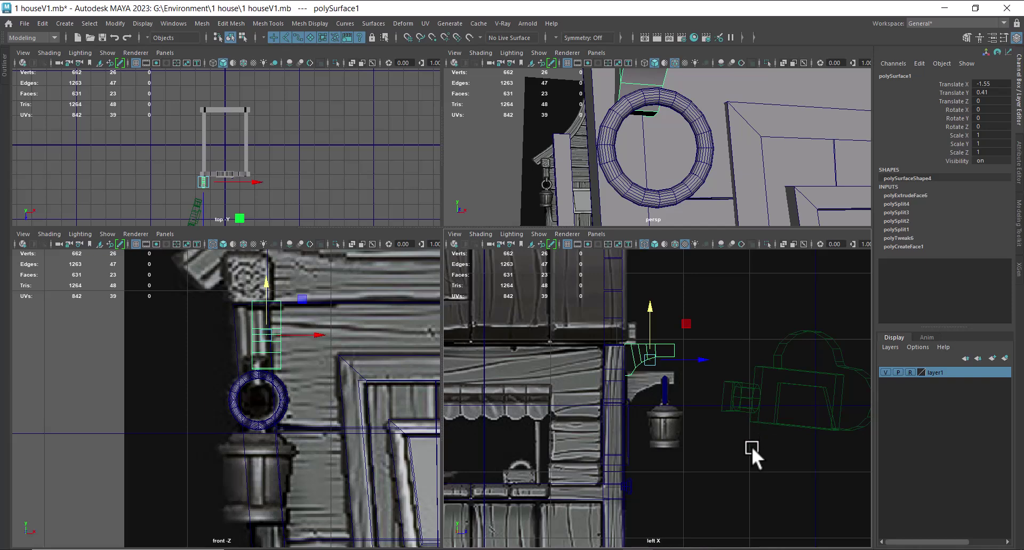
scroll(751, 446, down, 5)
scroll(713, 394, up, 3)
scroll(734, 449, down, 2)
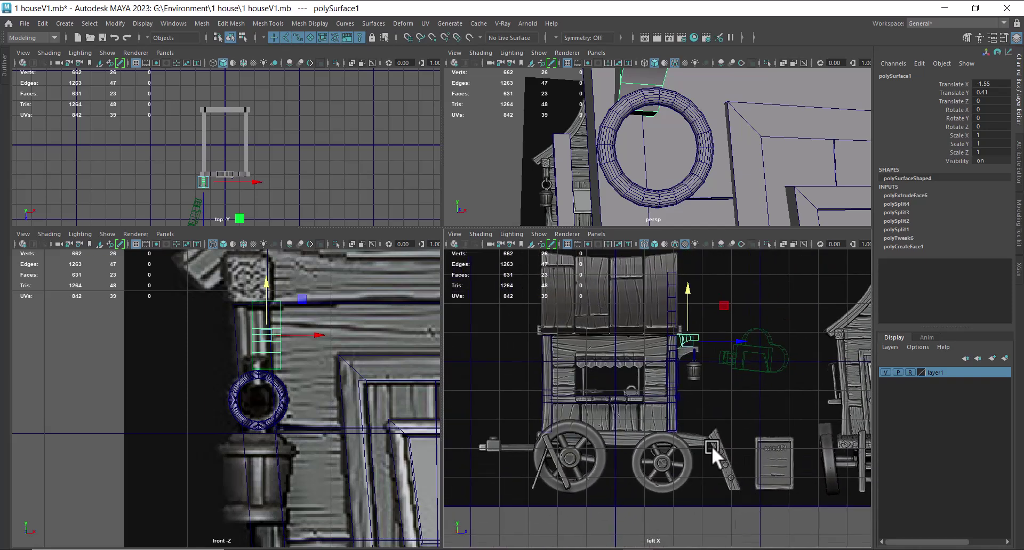
Undo the lantern bracket's raise and switch off the reference display mode of layer1.
alt+right_drag(712, 444, 787, 475)
key(ctrl+z)
alt+right_drag(392, 411, 292, 377)
scroll(299, 387, up, 2)
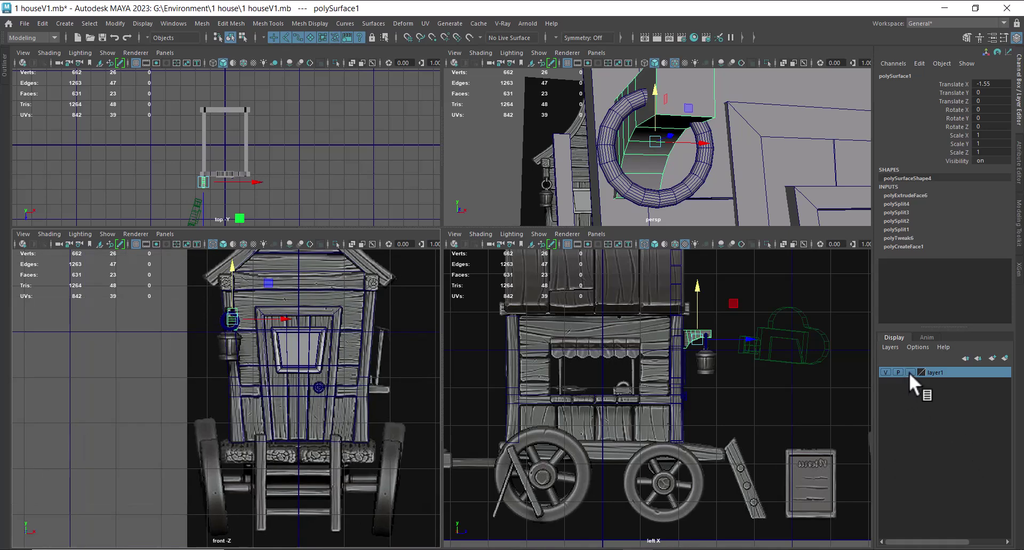
Compare the lantern and ring placement in the front and side reference images, checking the reference image plane and the house body.
scroll(213, 395, up, 5)
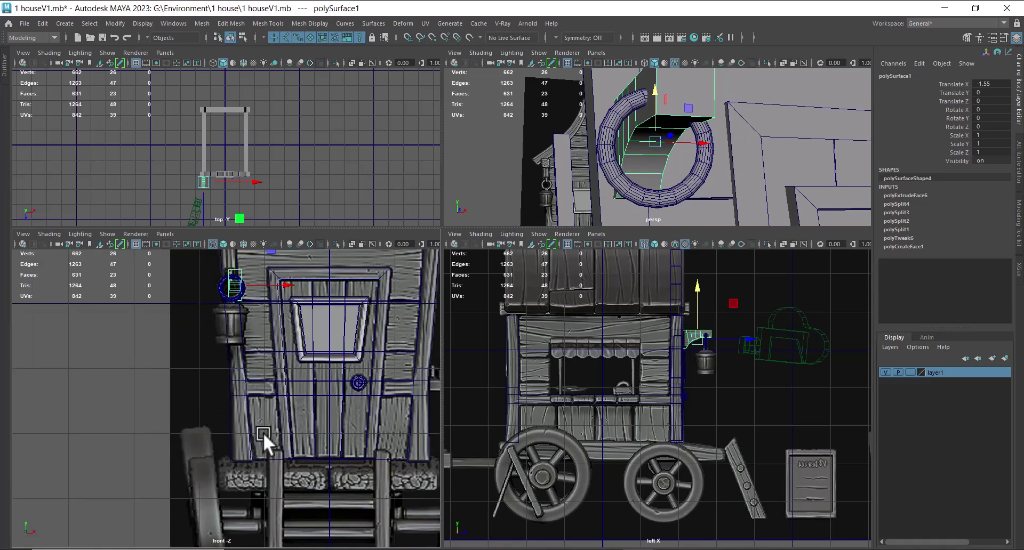
alt+middle_drag(223, 411, 214, 359)
alt+middle_drag(230, 492, 228, 452)
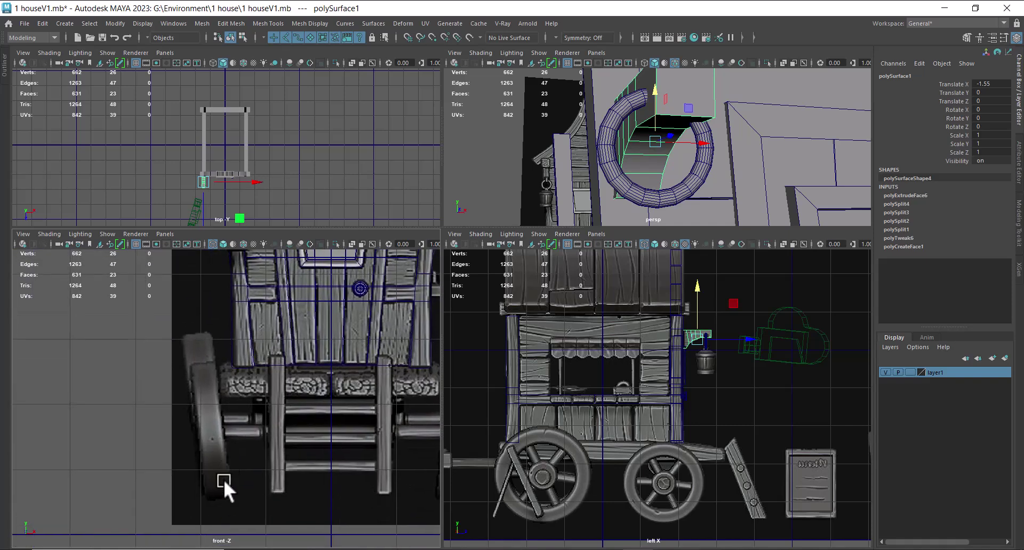
click(191, 518)
scroll(235, 474, down, 5)
alt+middle_drag(238, 342, 249, 447)
scroll(249, 447, up, 5)
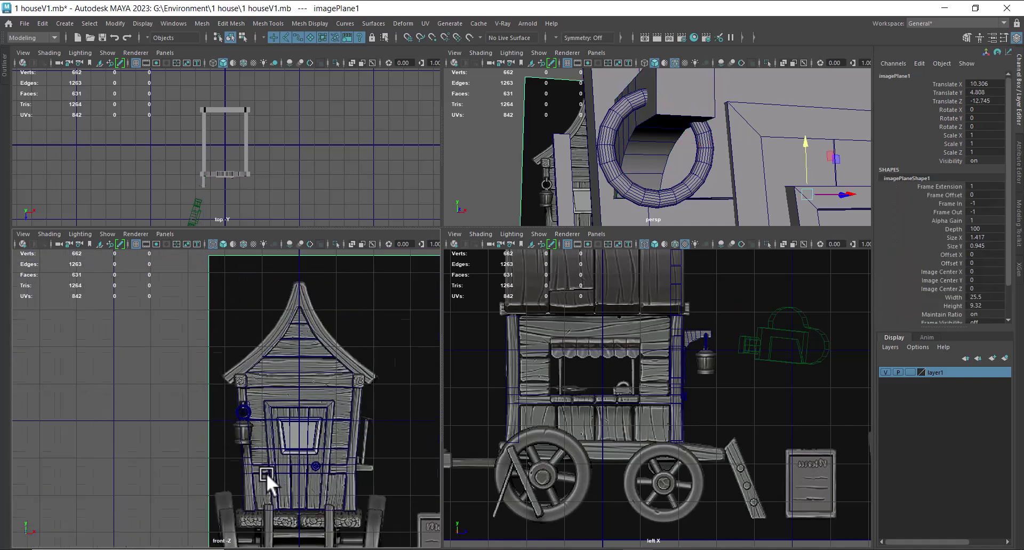
scroll(351, 431, down, 2)
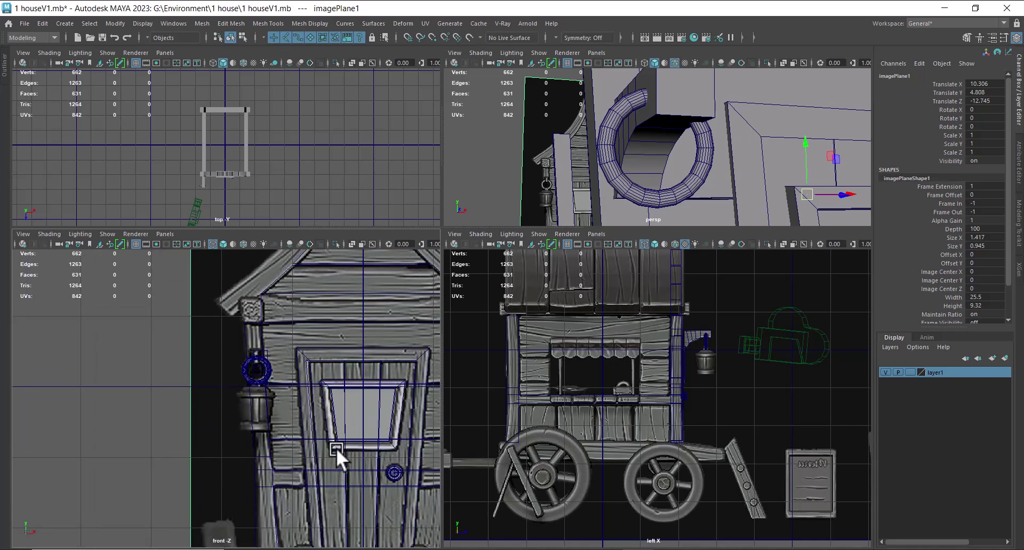
scroll(339, 440, down, 4)
scroll(194, 424, up, 3)
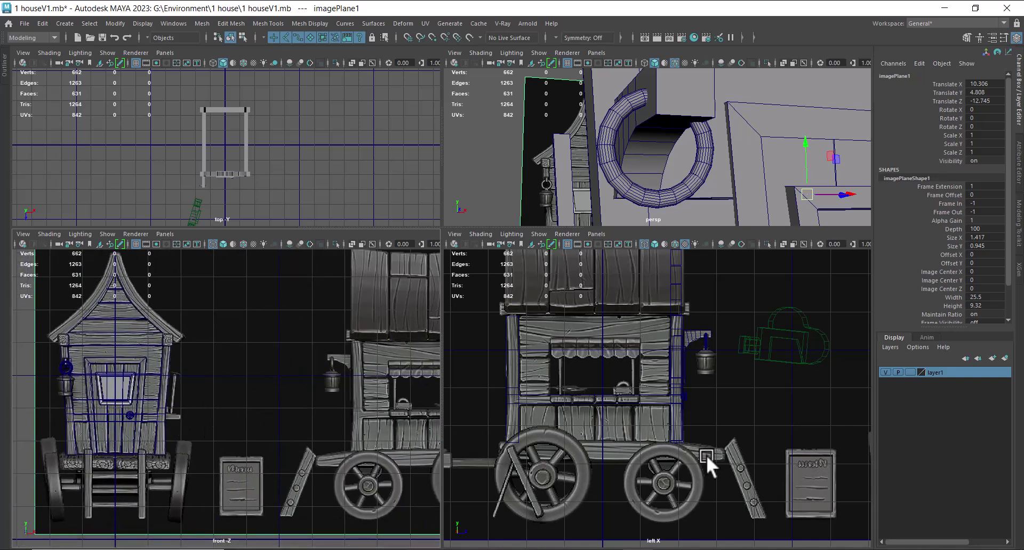
click(92, 482)
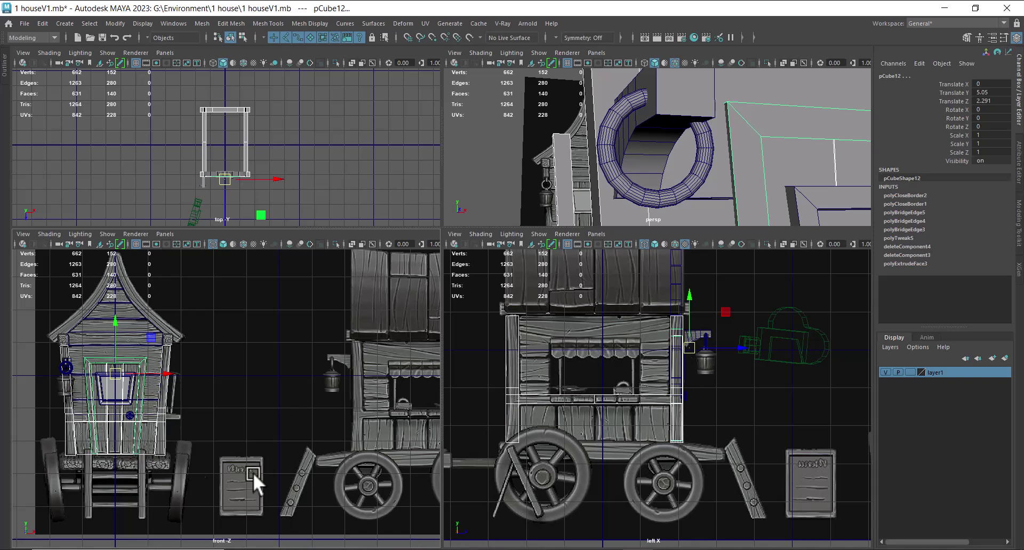
scroll(751, 457, up, 6)
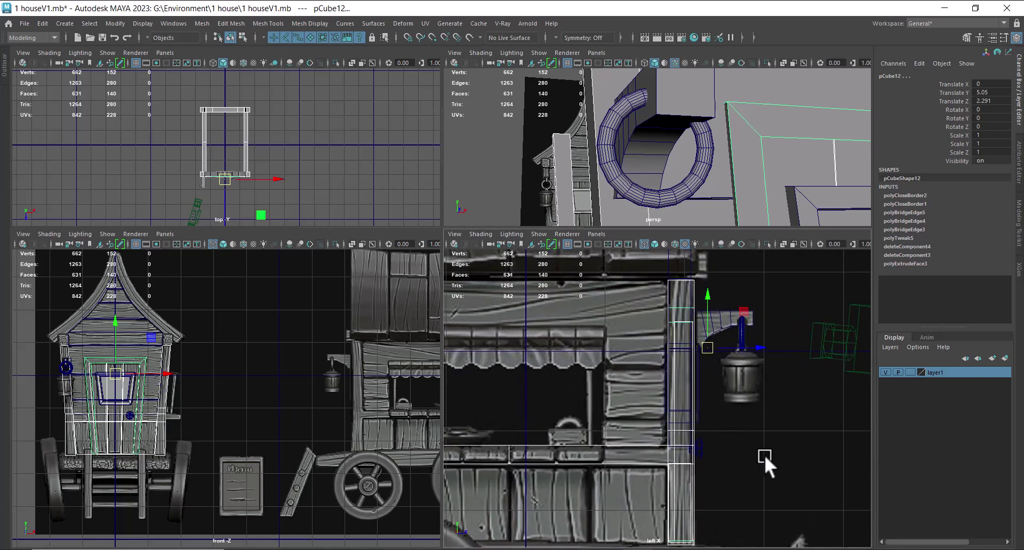
alt+middle_drag(78, 403, 220, 414)
scroll(325, 449, up, 3)
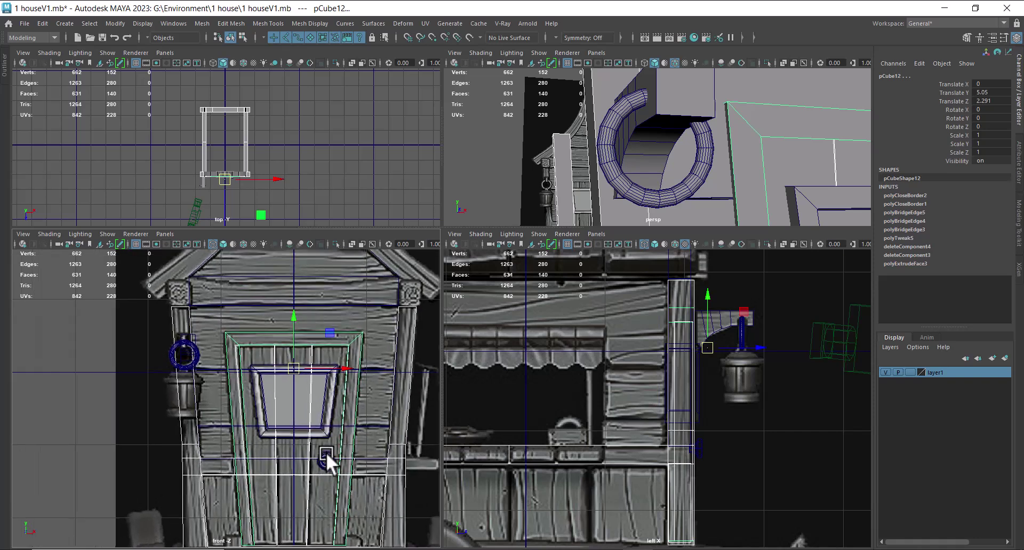
Select the lantern bracket and shift it sideways to Translate X -1.595 so it centres on the ring.
click(722, 322)
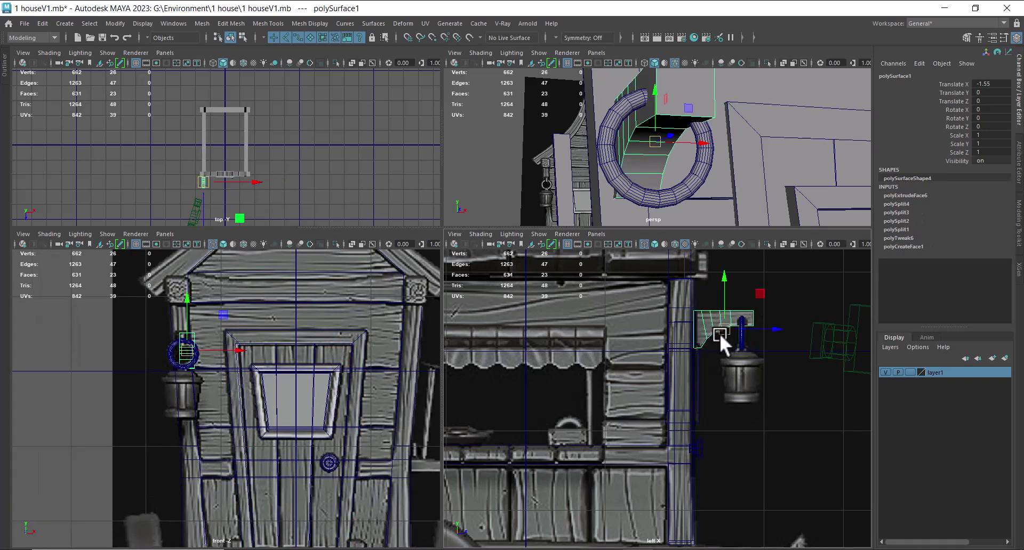
alt+right_drag(180, 404, 366, 432)
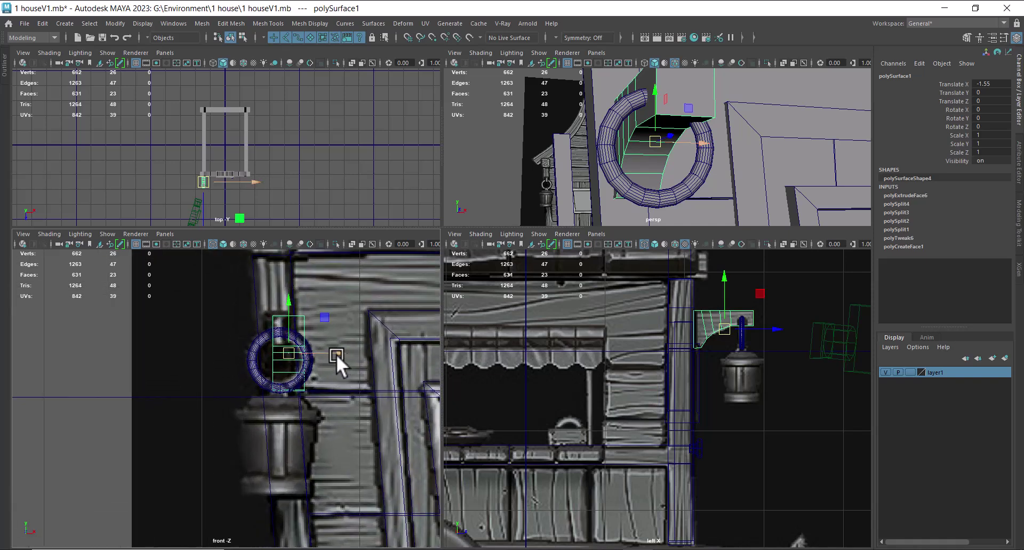
alt+drag(582, 222, 657, 167)
drag(723, 147, 712, 146)
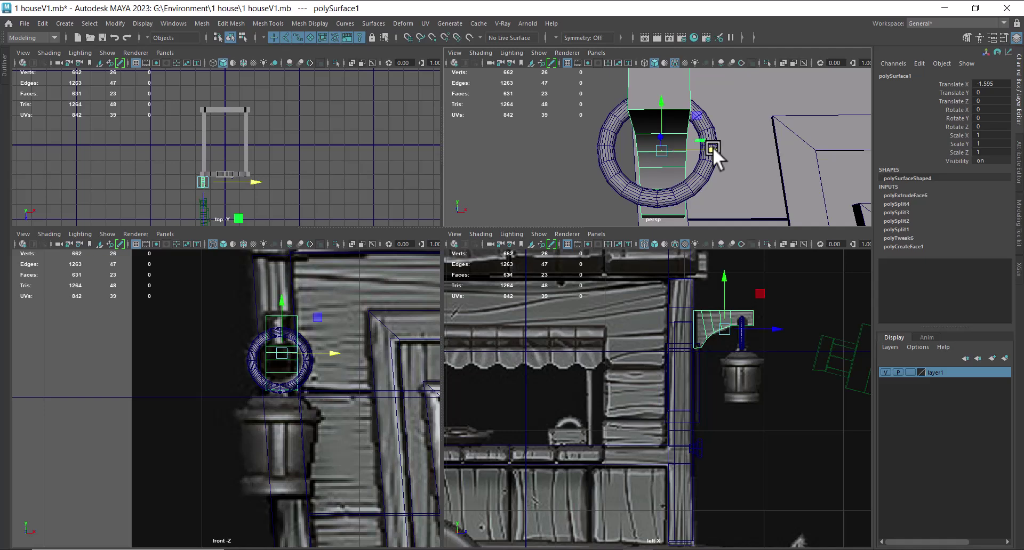
alt+right_drag(223, 376, 253, 419)
alt+drag(713, 150, 746, 172)
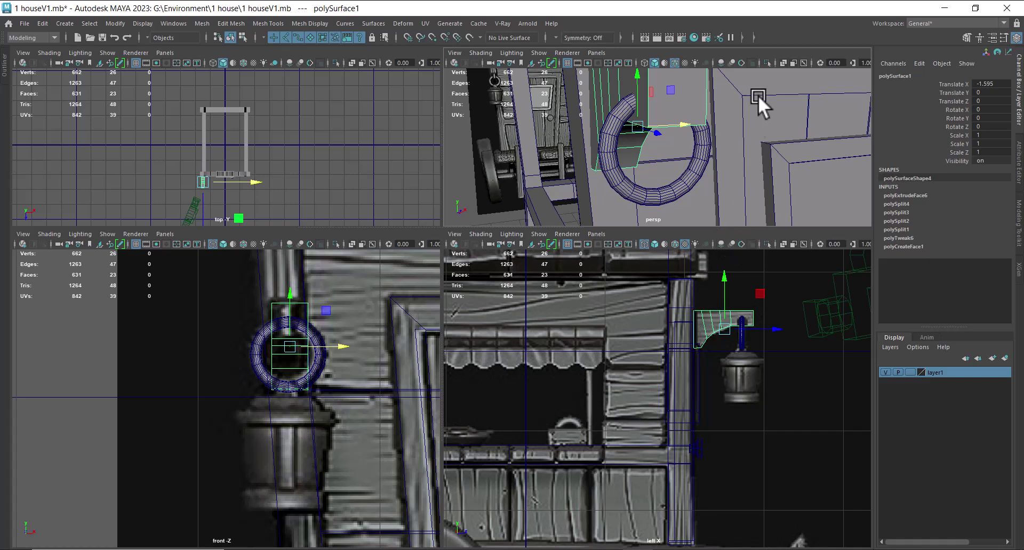
Switch to the ACDSee Quick View reference image and examine how the lantern hangs from its bracket in the side view.
click(699, 549)
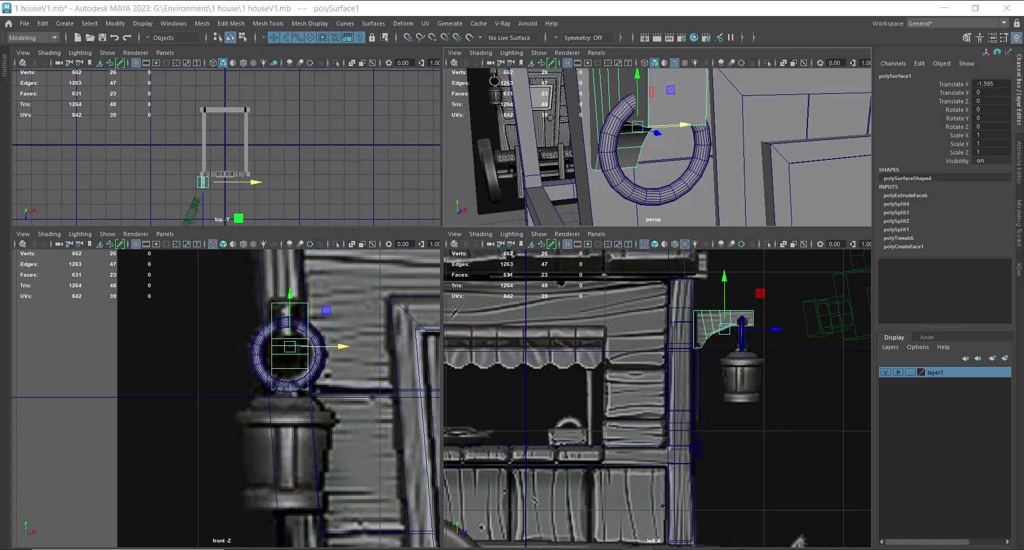
drag(82, 258, 83, 235)
click(163, 102)
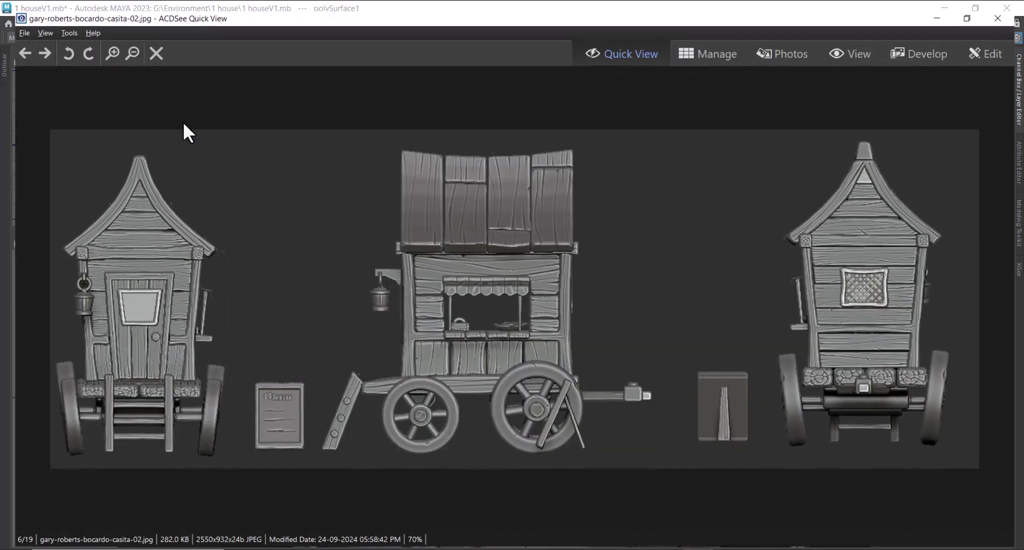
scroll(451, 319, up, 3)
drag(429, 308, 672, 315)
scroll(492, 296, up, 1)
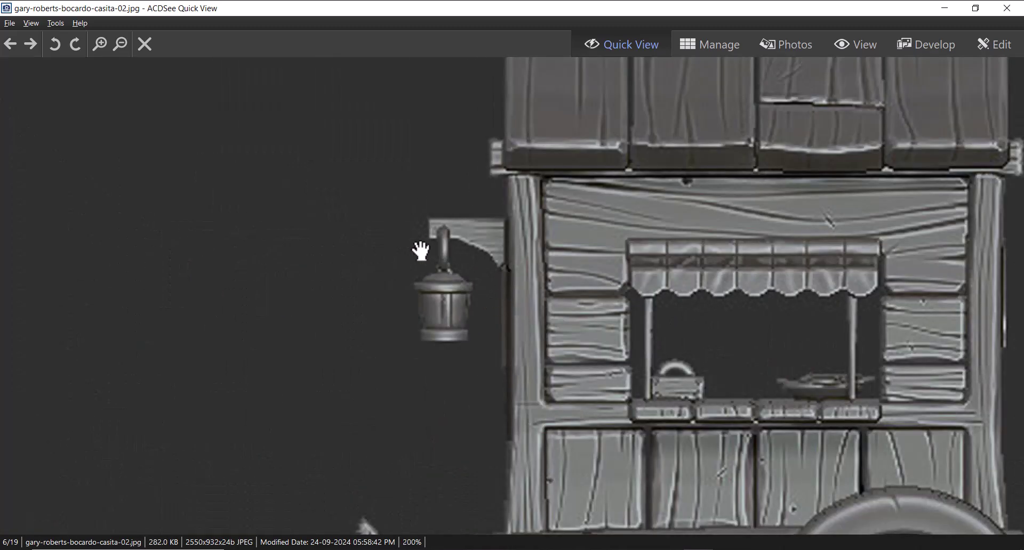
scroll(521, 276, down, 1)
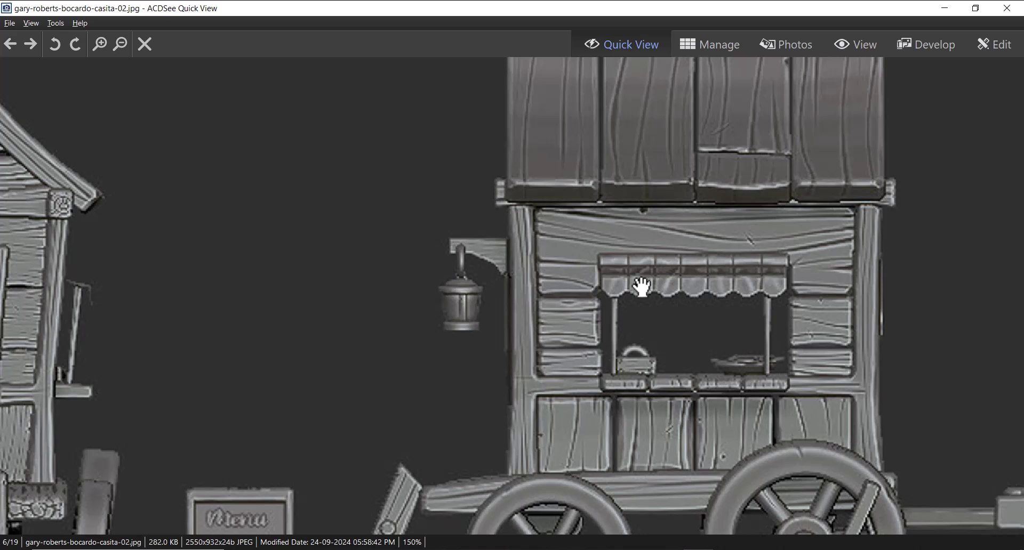
scroll(794, 192, down, 3)
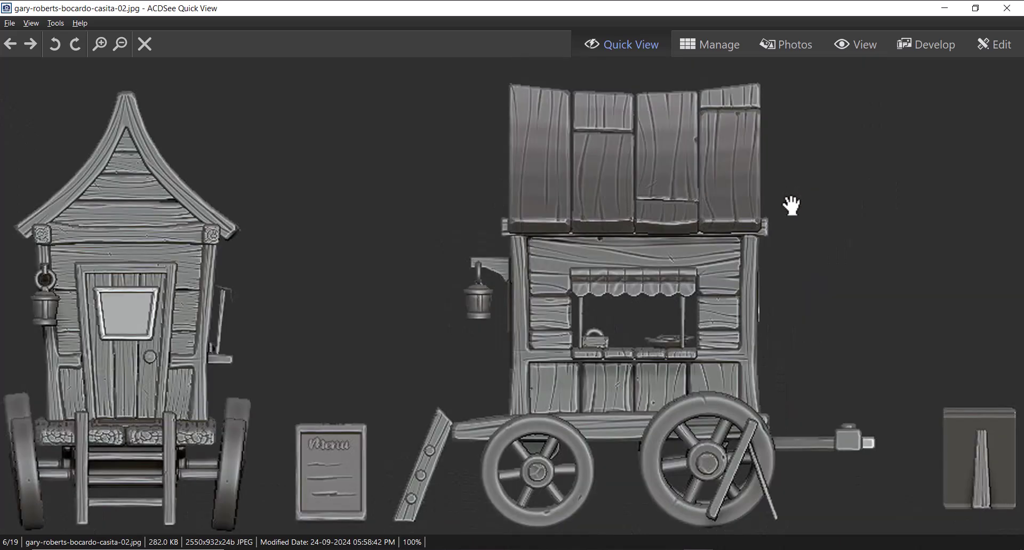
Reduce the reference viewer to a small floating window over Maya, framed on the house front with the lantern.
click(975, 8)
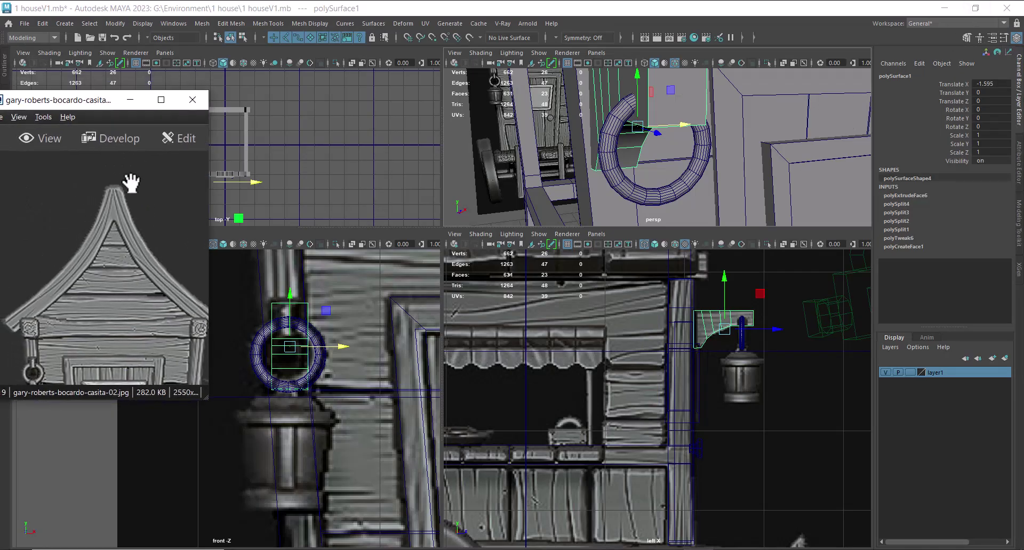
drag(82, 96, 297, 31)
drag(396, 233, 363, 207)
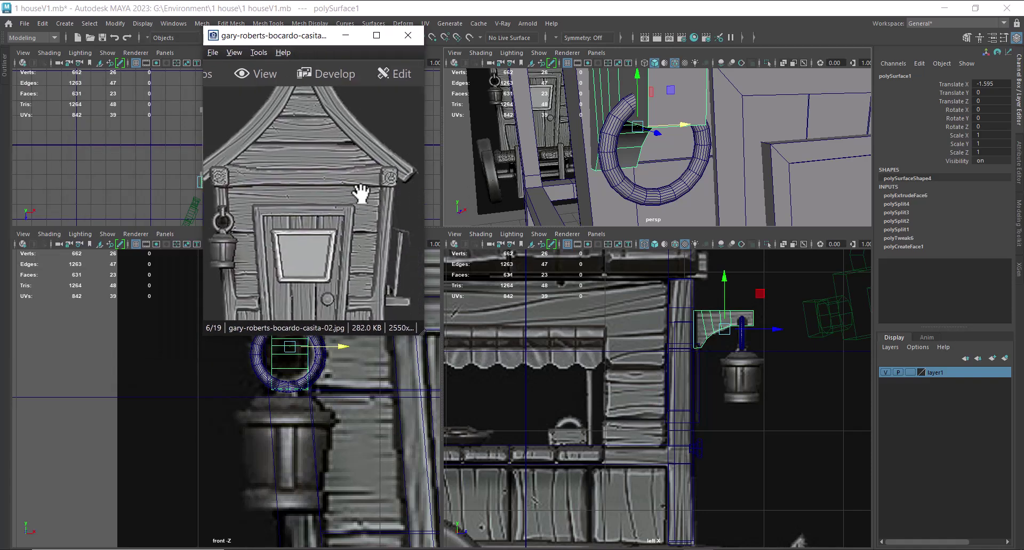
drag(321, 41, 216, 23)
Examine the lantern and its connection to the ring up close in the left view.
alt+right_drag(767, 424, 804, 435)
alt+middle_drag(804, 435, 793, 452)
alt+right_drag(816, 409, 825, 407)
alt+middle_drag(824, 407, 719, 411)
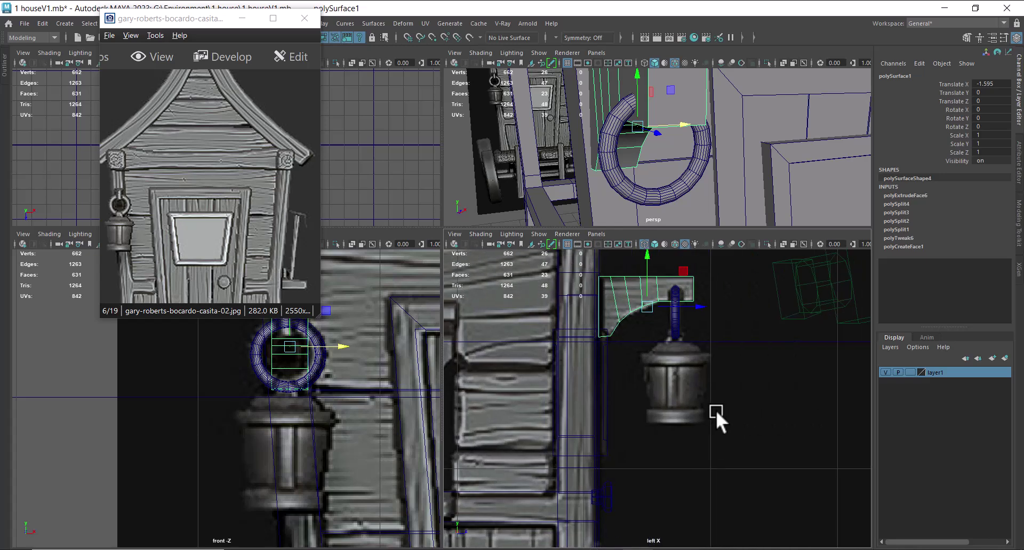
scroll(765, 421, up, 2)
scroll(790, 423, up, 1)
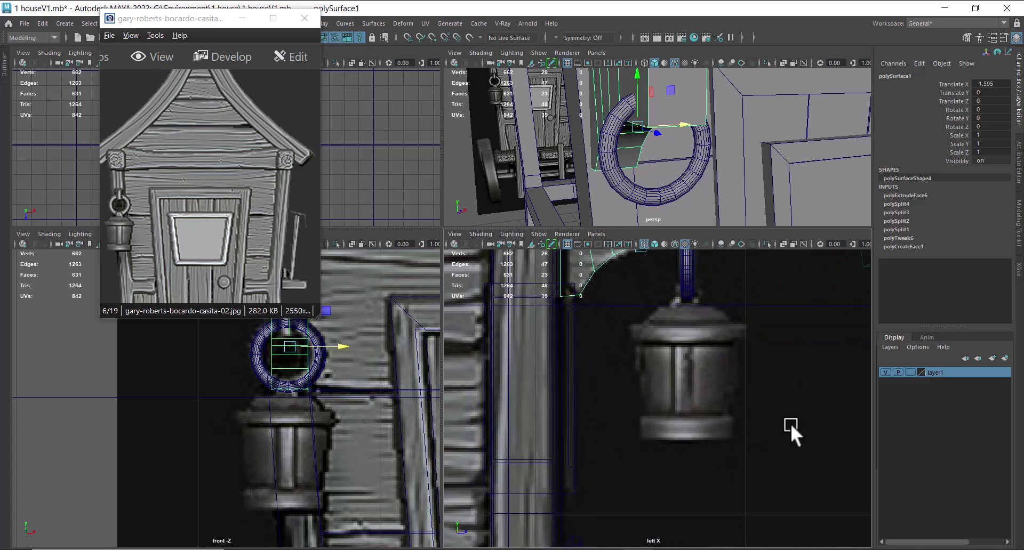
scroll(725, 374, up, 3)
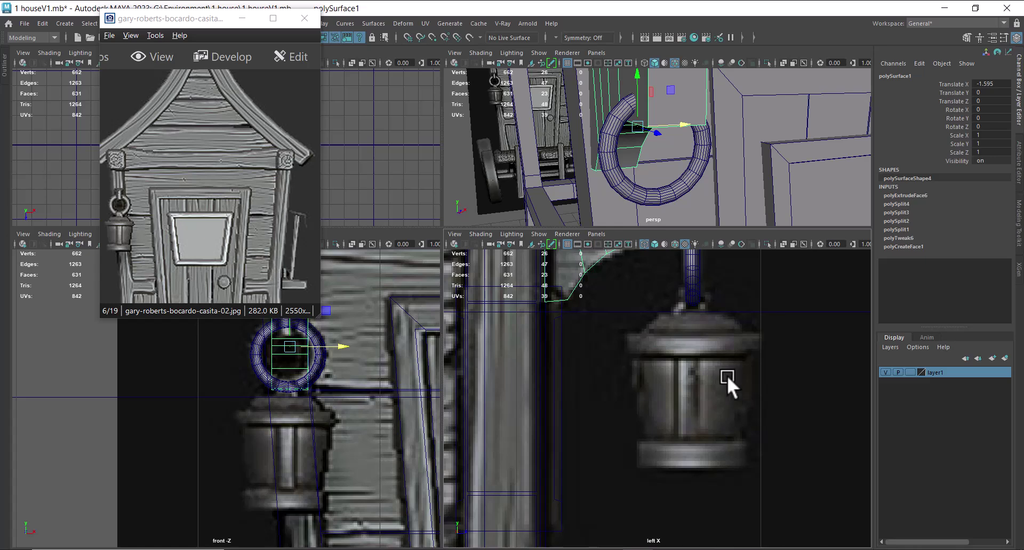
alt+middle_drag(727, 375, 736, 431)
Duplicate the hanging ring and set the copy's Rotate Y to 90.
click(704, 332)
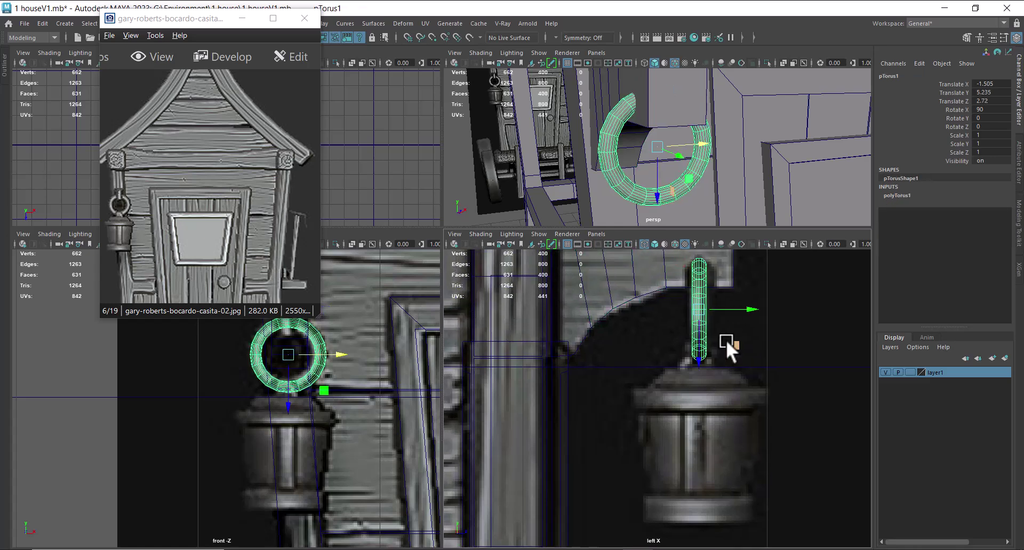
scroll(736, 374, up, 3)
click(130, 239)
scroll(130, 239, up, 4)
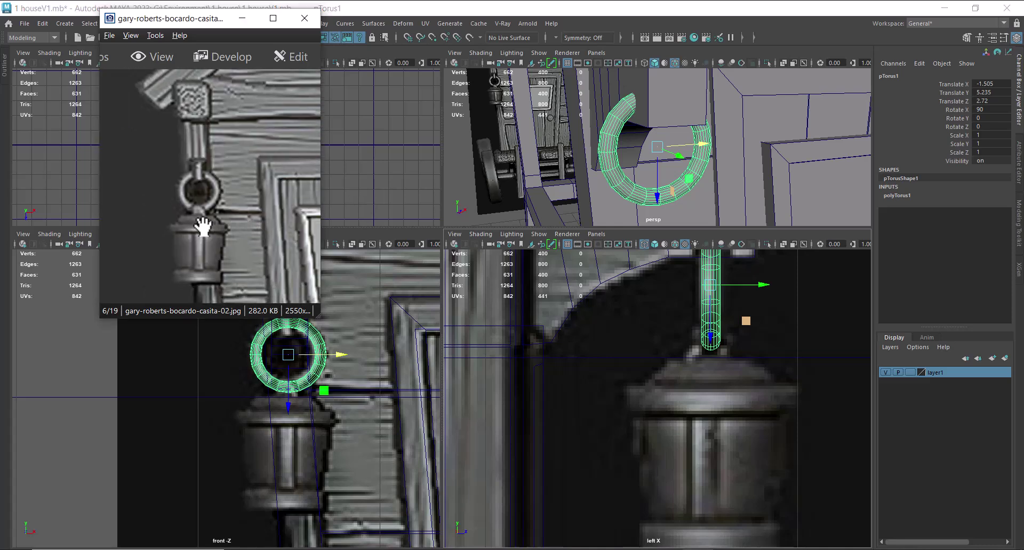
alt+right_drag(749, 348, 789, 353)
alt+middle_drag(789, 353, 775, 385)
key(ctrl+d)
key(e)
drag(746, 302, 712, 303)
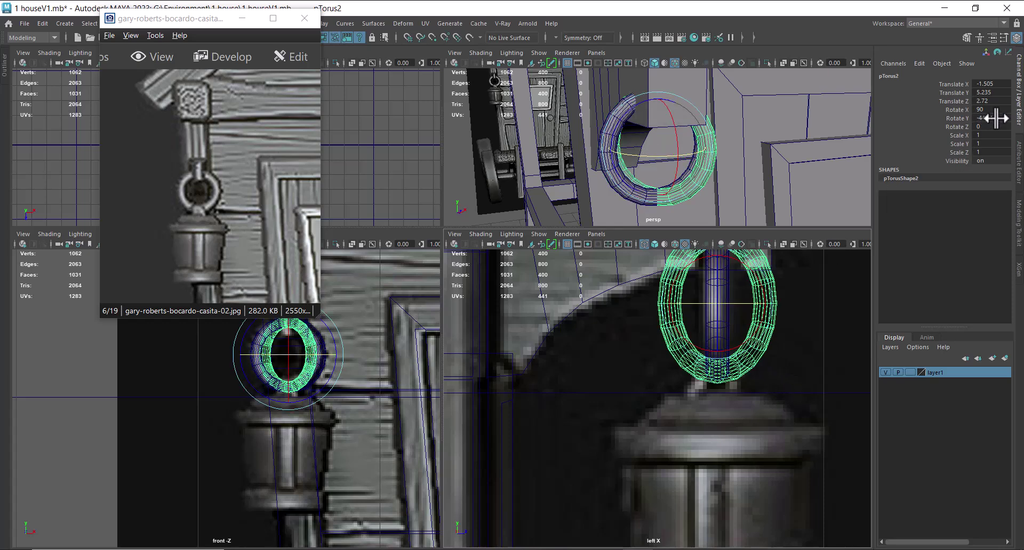
text(90)
key(Return)
Lower the duplicated ring beneath the original so they interlock, to about Translate Y 4.884.
alt+middle_drag(710, 406, 702, 472)
key(w)
drag(682, 402, 685, 549)
alt+middle_drag(756, 518, 735, 452)
alt+right_drag(724, 438, 741, 487)
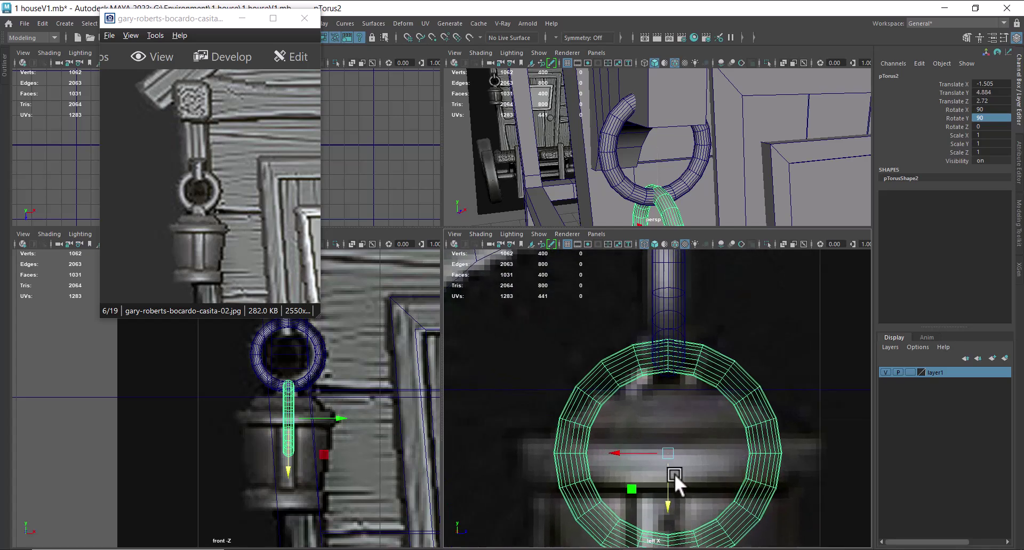
Scale the lower ring uniformly to about 0.793 and raise it slightly to Translate Y 4.898 to meet the upper ring.
key(r)
drag(667, 452, 666, 494)
key(w)
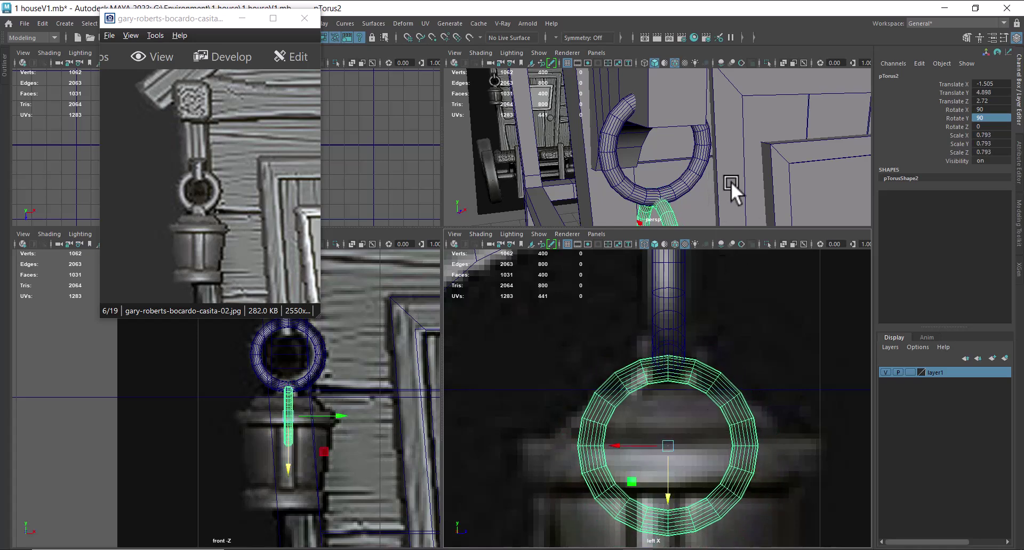
key(f)
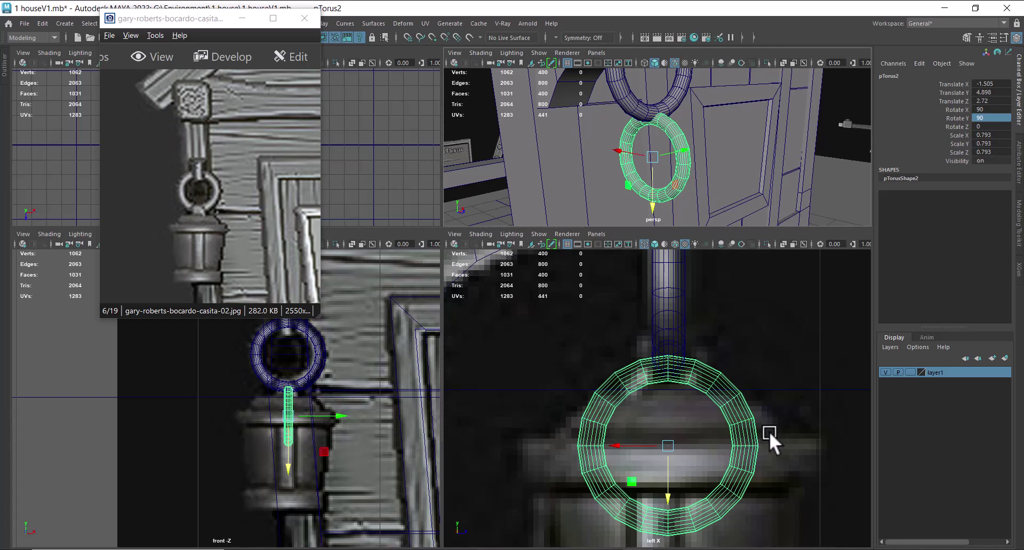
Compare the two linked rings and delete the smaller lower one.
click(789, 488)
click(737, 476)
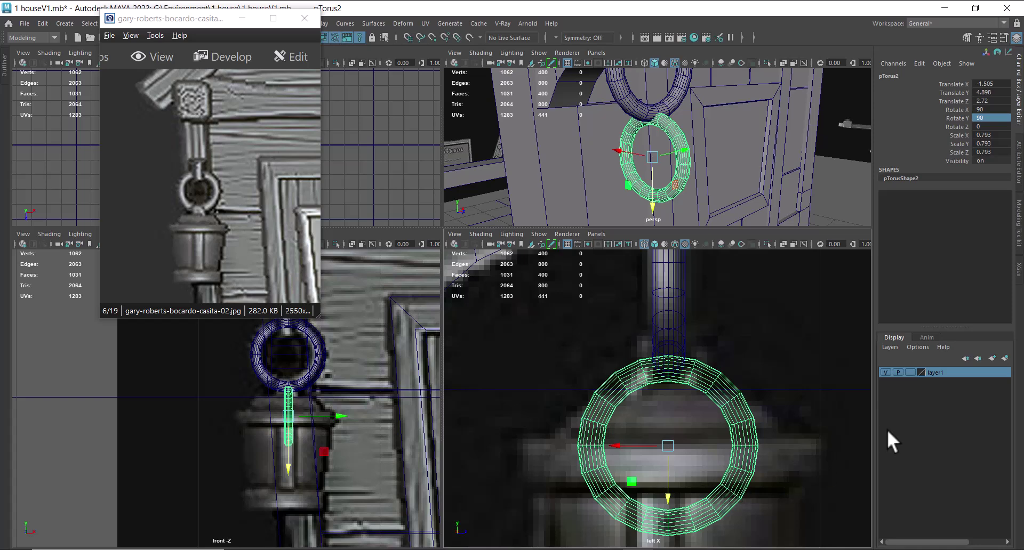
click(664, 307)
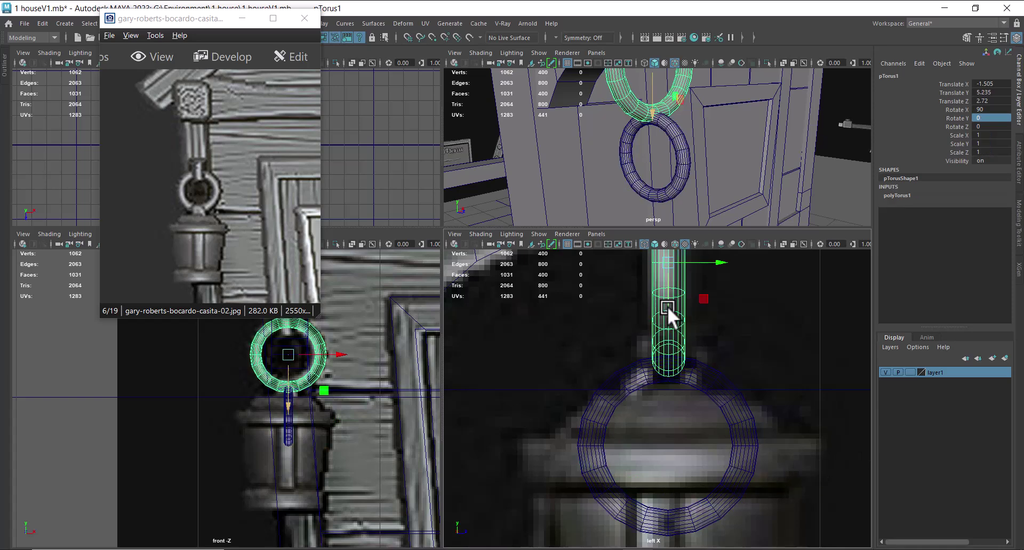
click(737, 442)
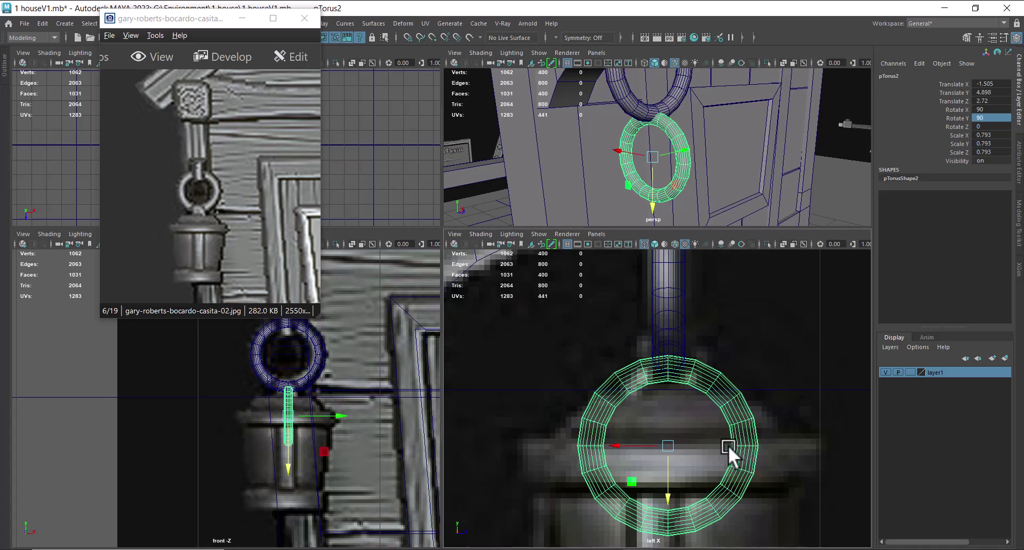
key(Delete)
Copy the hanging ring and paste a duplicate of it in place.
click(670, 349)
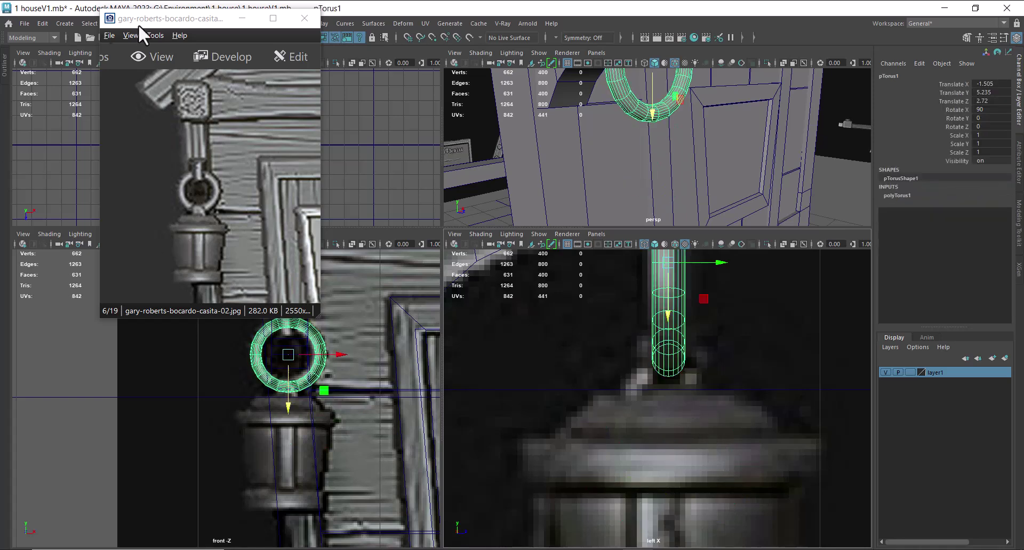
click(242, 18)
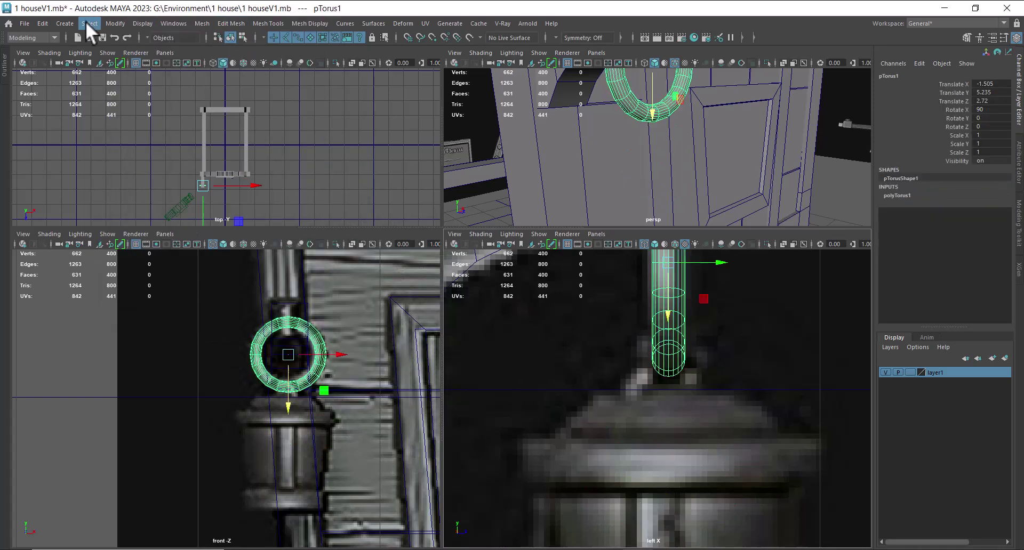
click(58, 23)
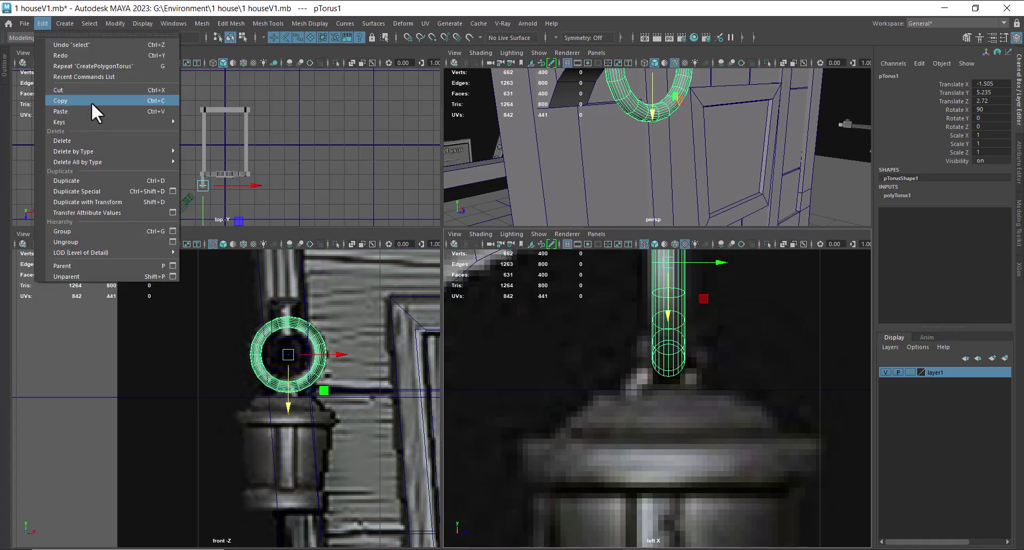
click(92, 102)
click(37, 22)
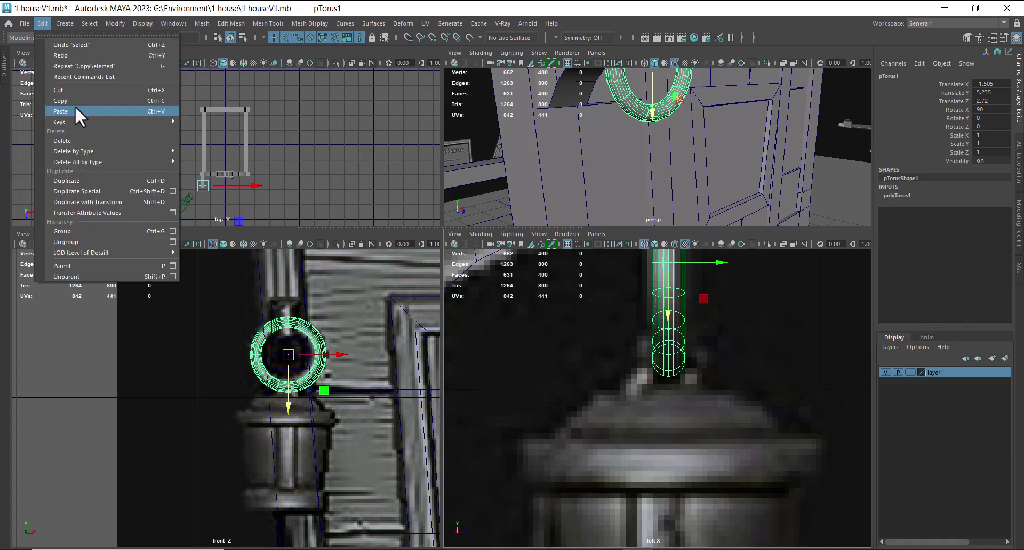
click(77, 110)
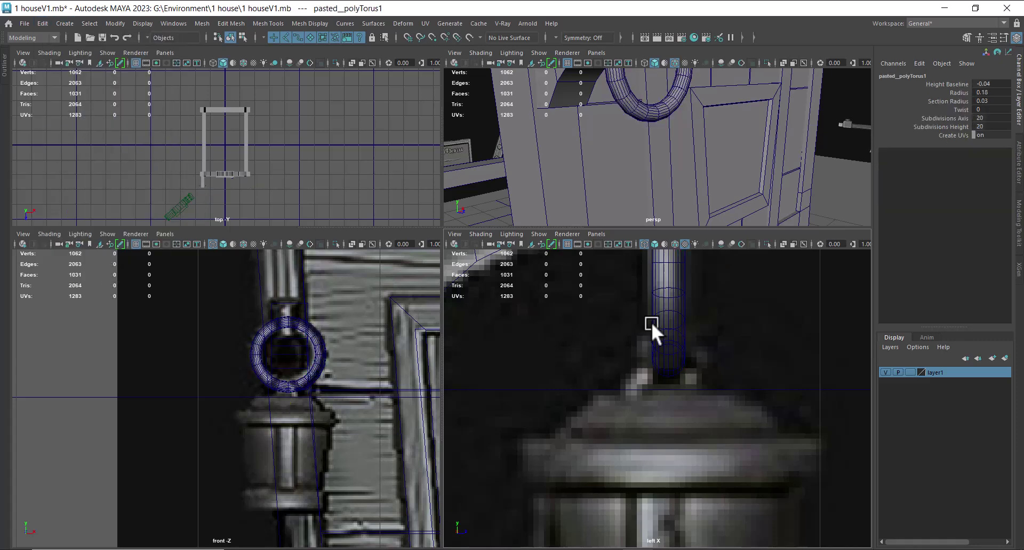
Lower one of the two rings to about Translate Y 4.901 and set its Rotate Y to 90 so the rings interlock.
click(317, 354)
drag(294, 411, 292, 452)
key(e)
drag(291, 414, 320, 386)
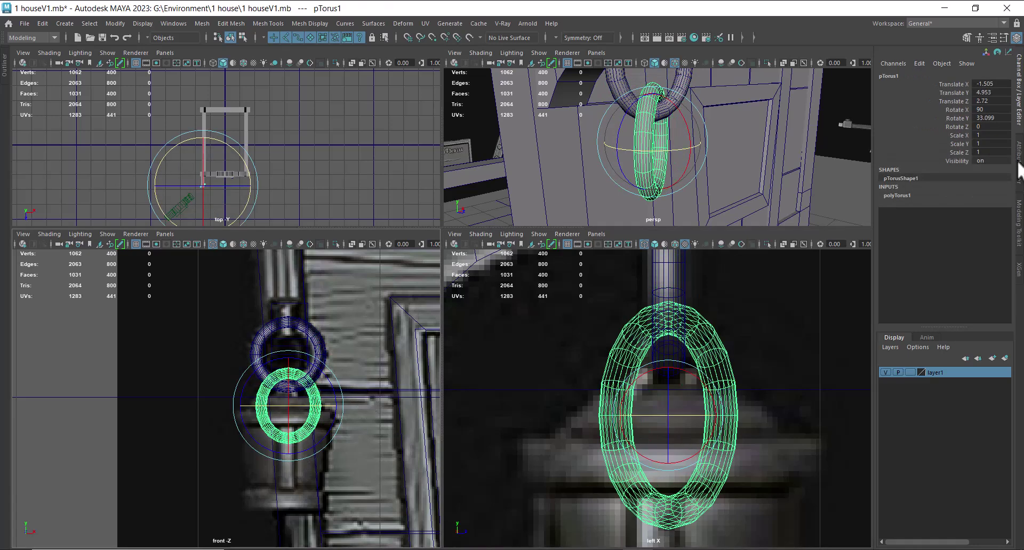
click(990, 118)
text(90)
key(Return)
scroll(602, 452, up, 1)
key(w)
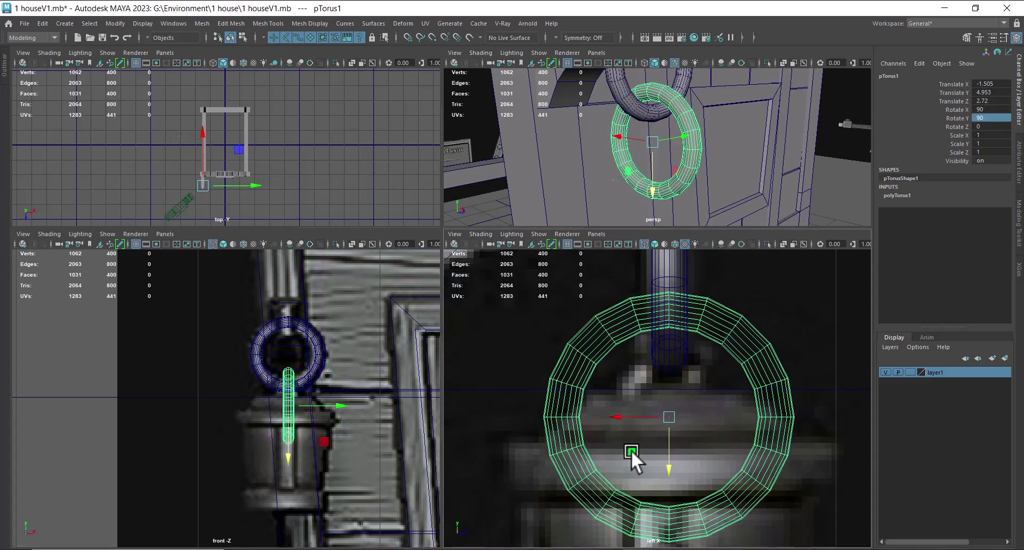
drag(666, 463, 665, 492)
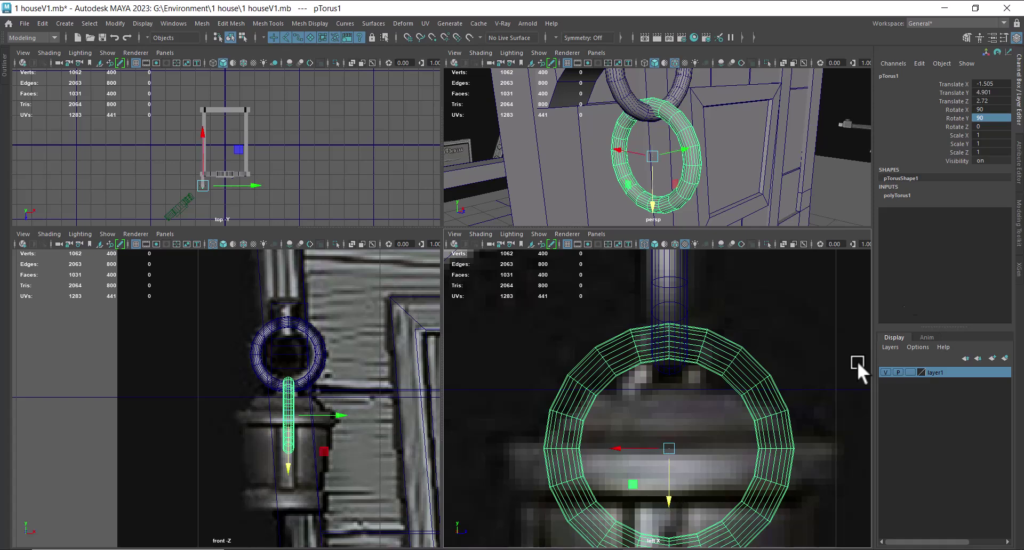
Bring back the lantern reference image for comparison and raise the lower ring to about Translate Y 4.92.
click(904, 196)
click(954, 212)
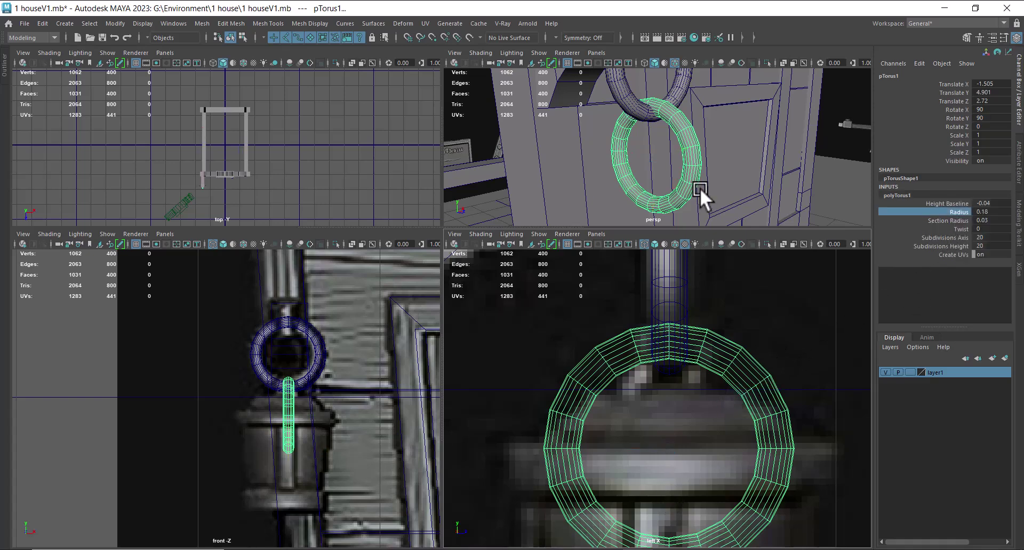
key(alt+Tab)
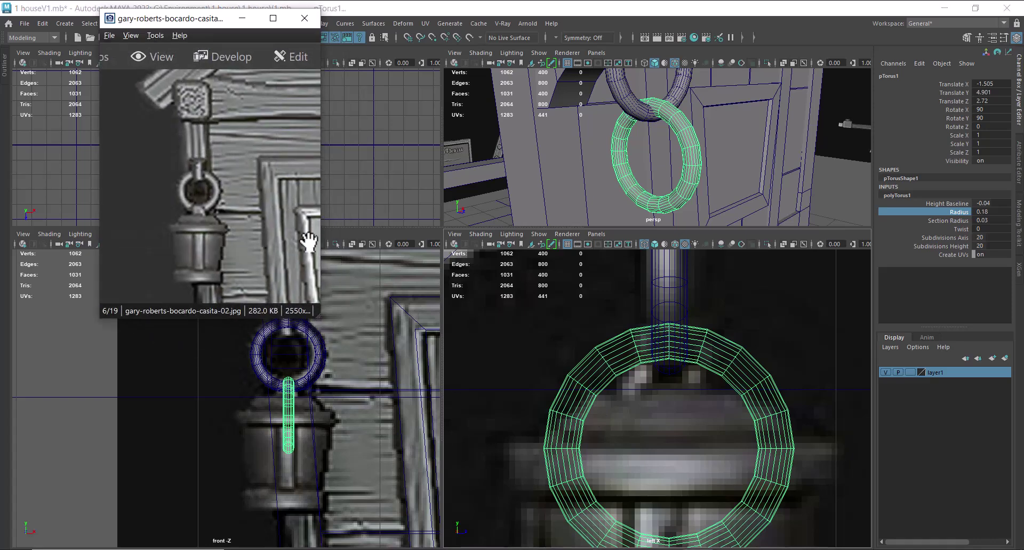
alt+right_drag(718, 427, 740, 472)
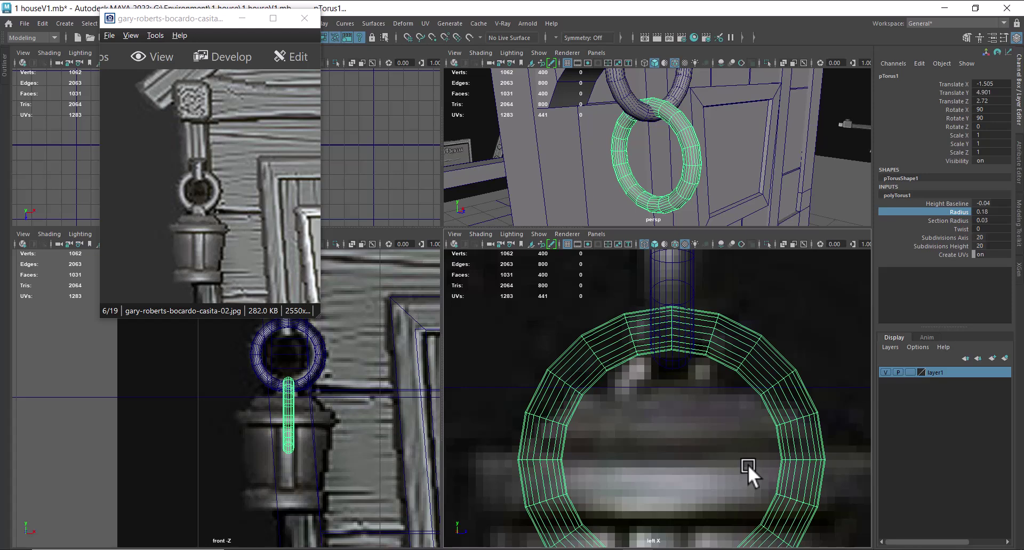
alt+drag(686, 129, 710, 170)
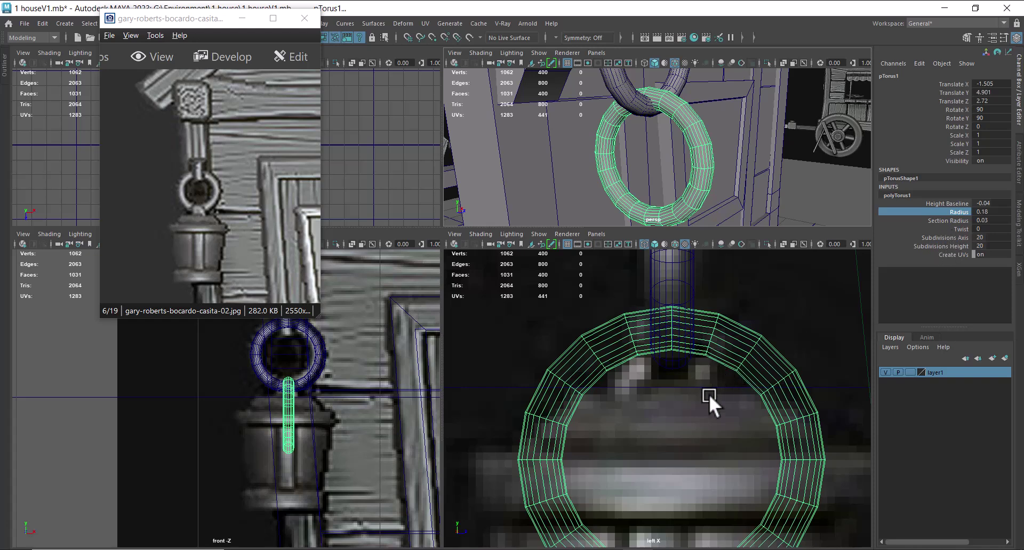
scroll(705, 383, down, 5)
scroll(708, 383, up, 2)
scroll(696, 418, down, 1)
key(w)
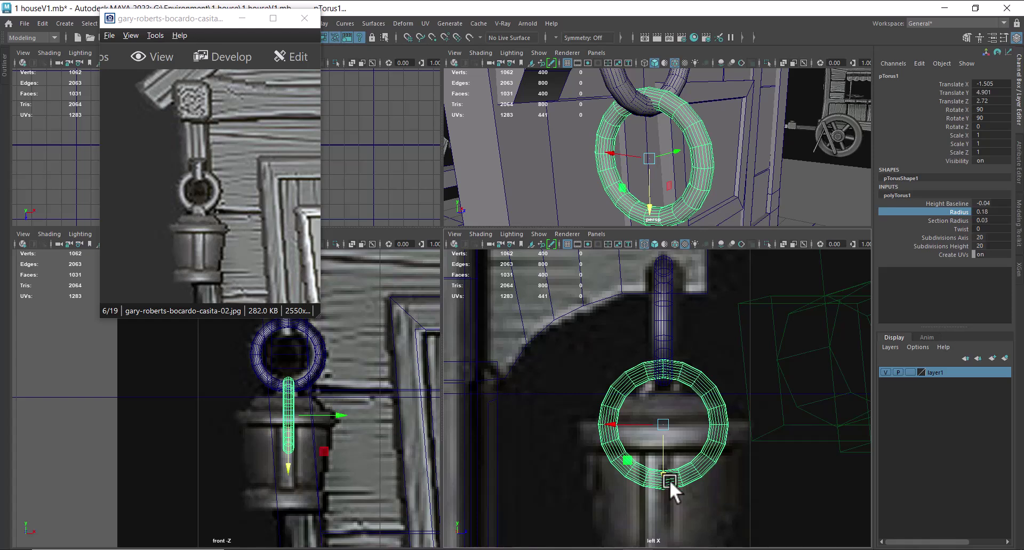
mouse_move(661, 477)
mouse_down()
mouse_move(653, 459)
mouse_move(657, 471)
mouse_up()
alt+drag(793, 198, 744, 189)
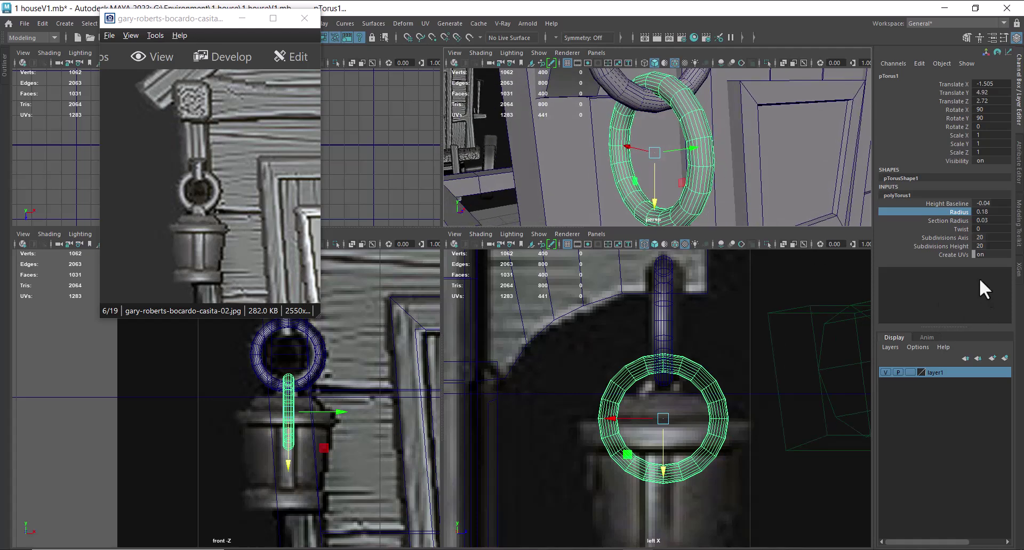
Set the lower ring's torus Radius to 0.19.
click(952, 220)
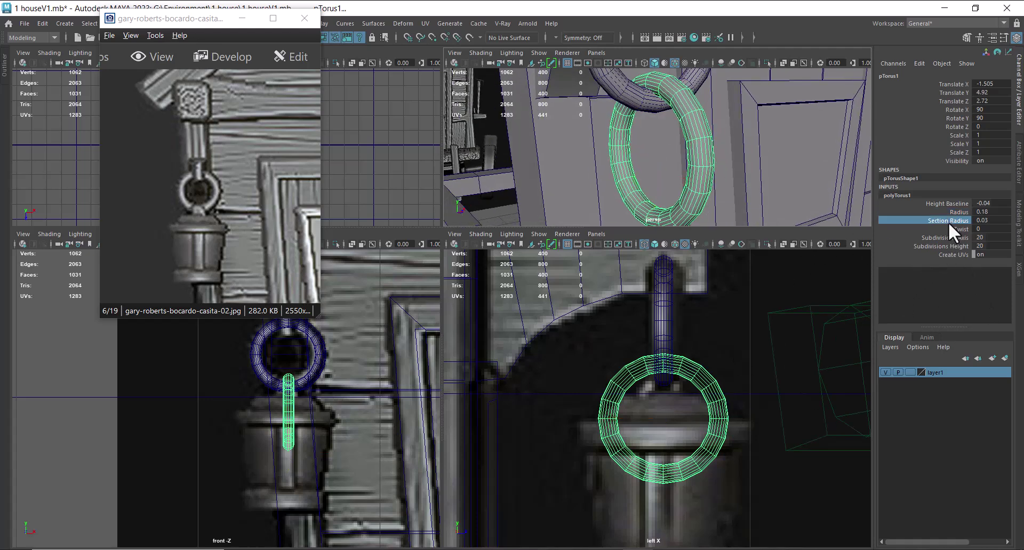
middle_drag(755, 366, 773, 371)
click(954, 212)
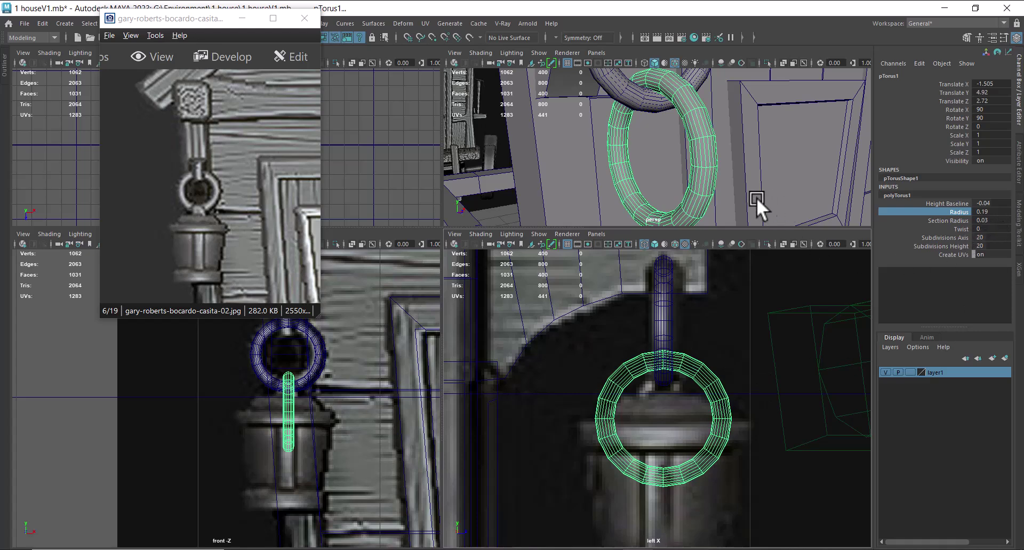
Set layer1's display type to Reference so the image planes cannot be picked.
right_click(716, 131)
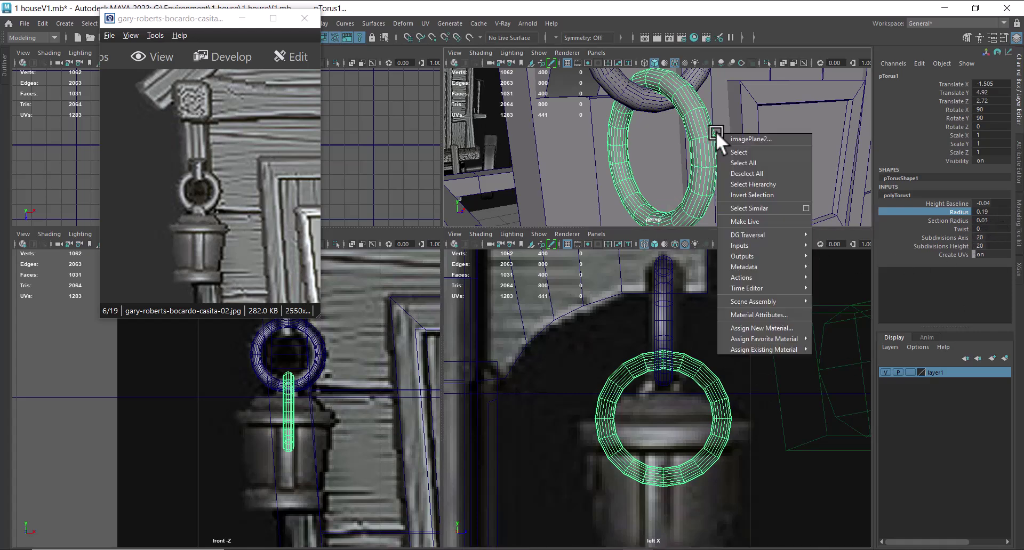
click(657, 337)
scroll(705, 398, down, 2)
click(909, 373)
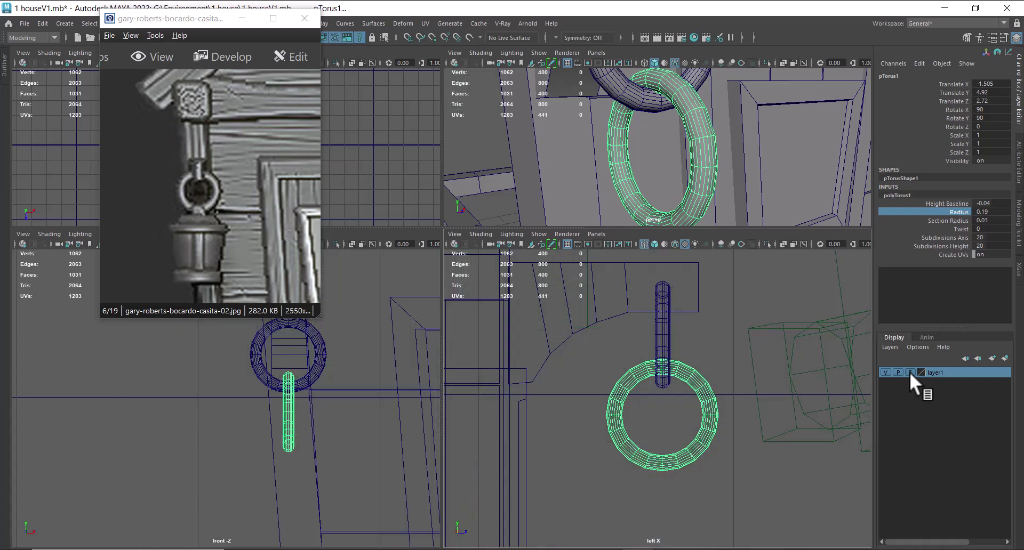
Delete the faces of the lower ring's bottom part, keeping only its upper arc.
right_click(704, 391)
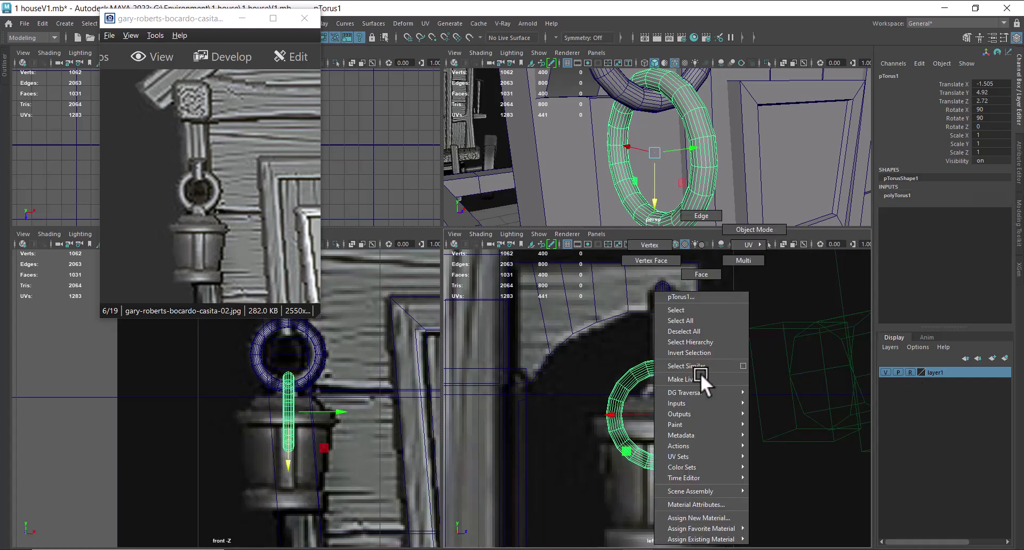
click(706, 273)
drag(738, 411, 443, 491)
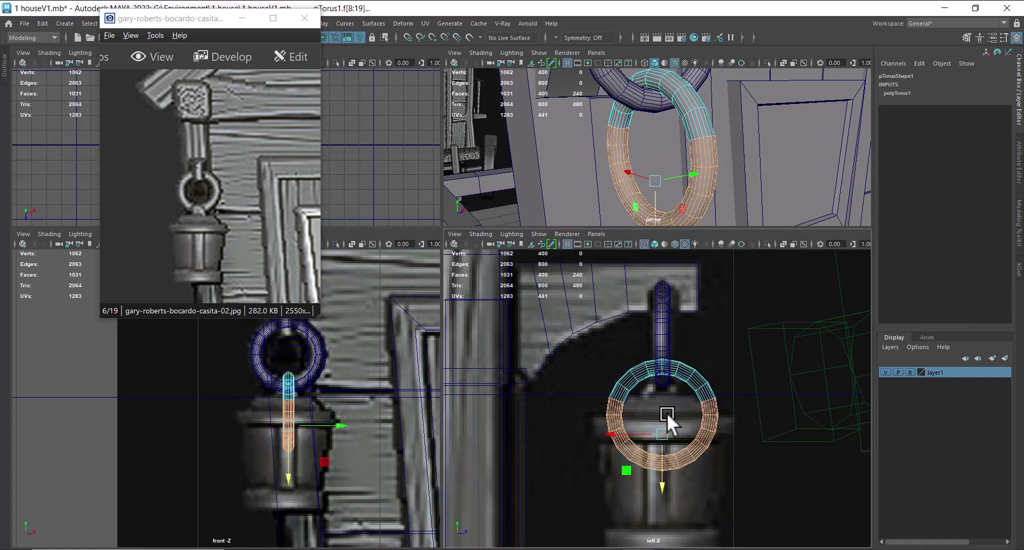
key(Delete)
Trim the arc by deleting the face segments at both ends, leaving a short curved piece through the upper ring.
drag(763, 495, 549, 389)
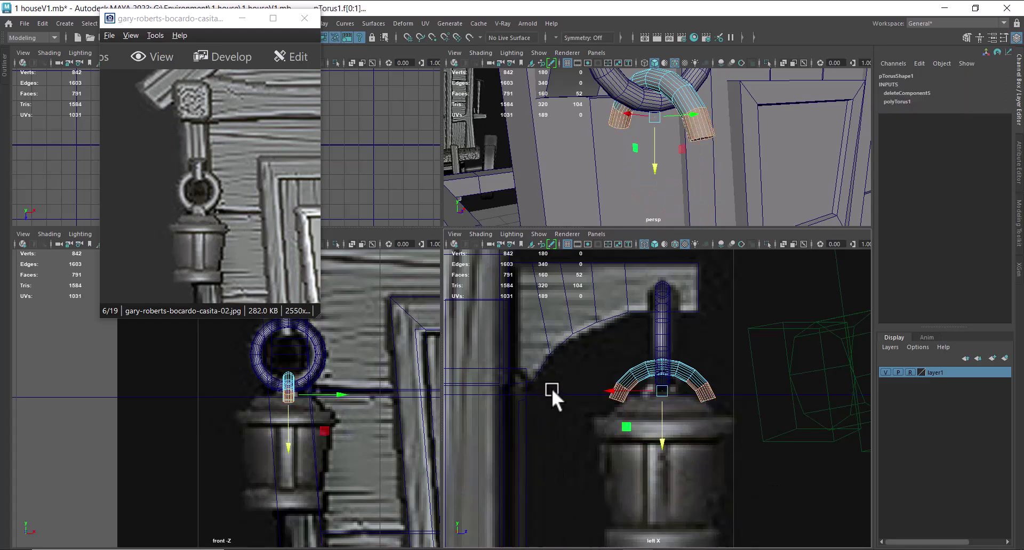
key(Delete)
alt+right_drag(686, 386, 772, 420)
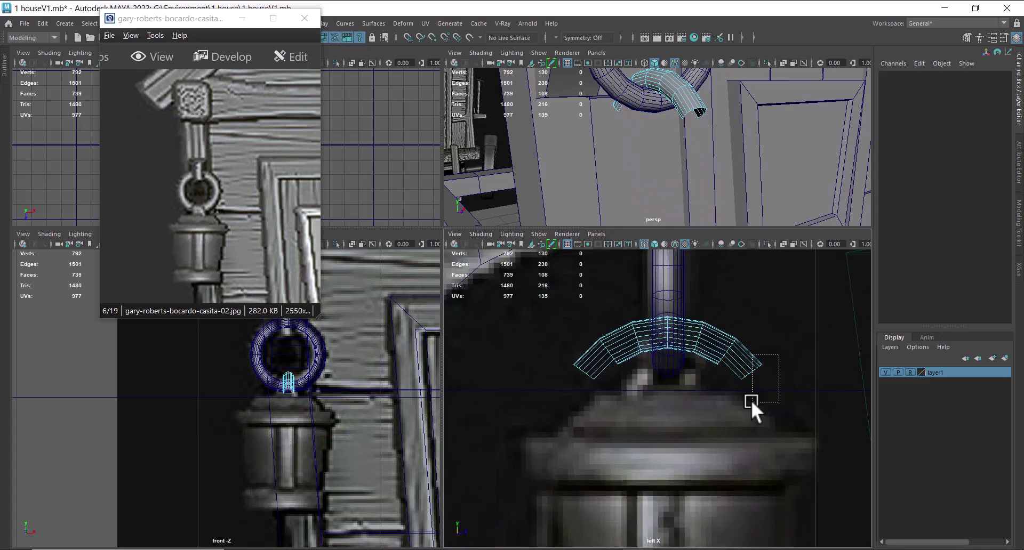
drag(751, 399, 739, 410)
key(Delete)
drag(590, 396, 591, 398)
key(Delete)
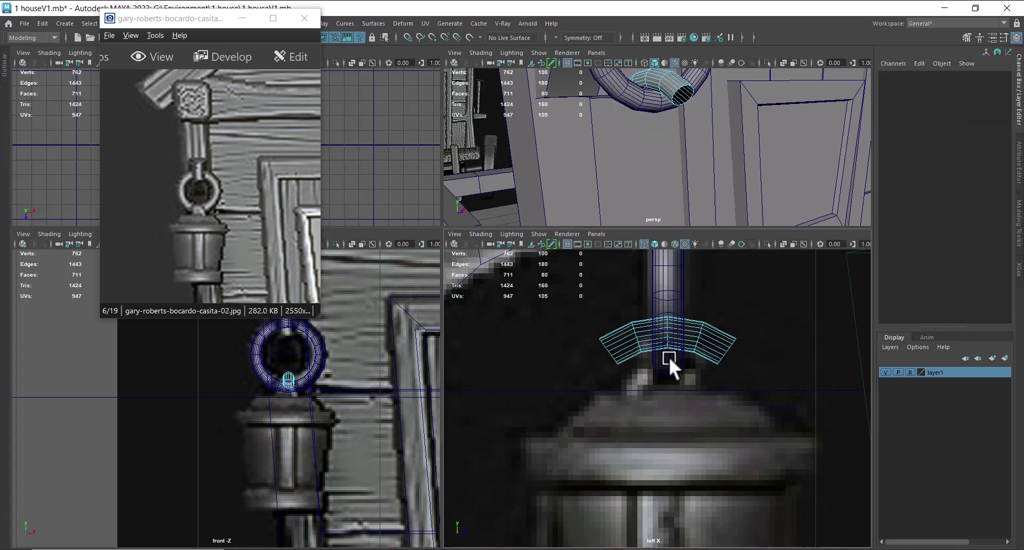
Delete the strips of faces running along both sides of the short arc to split it into upper and lower shells.
scroll(734, 190, up, 3)
key(space)
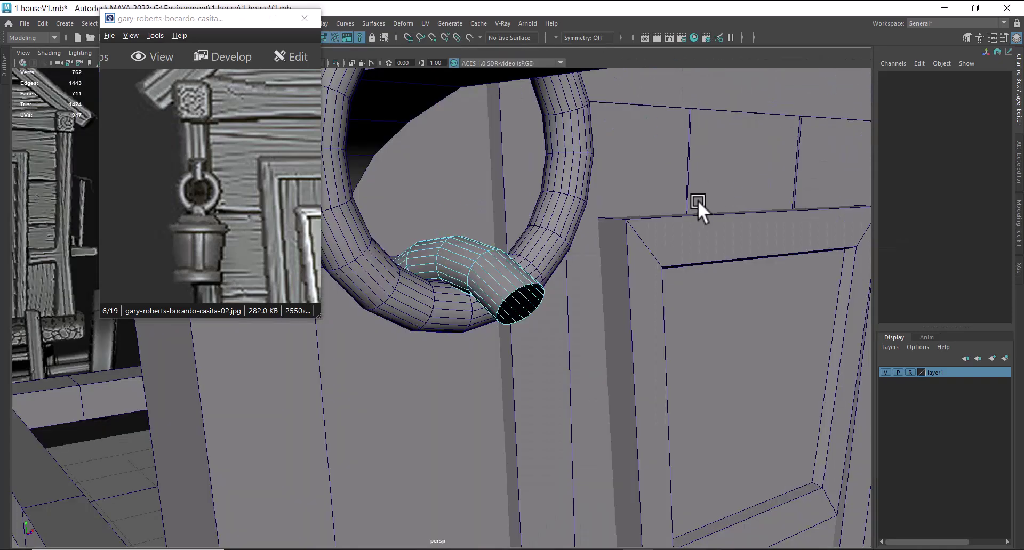
alt+drag(702, 200, 604, 302)
scroll(603, 303, up, 2)
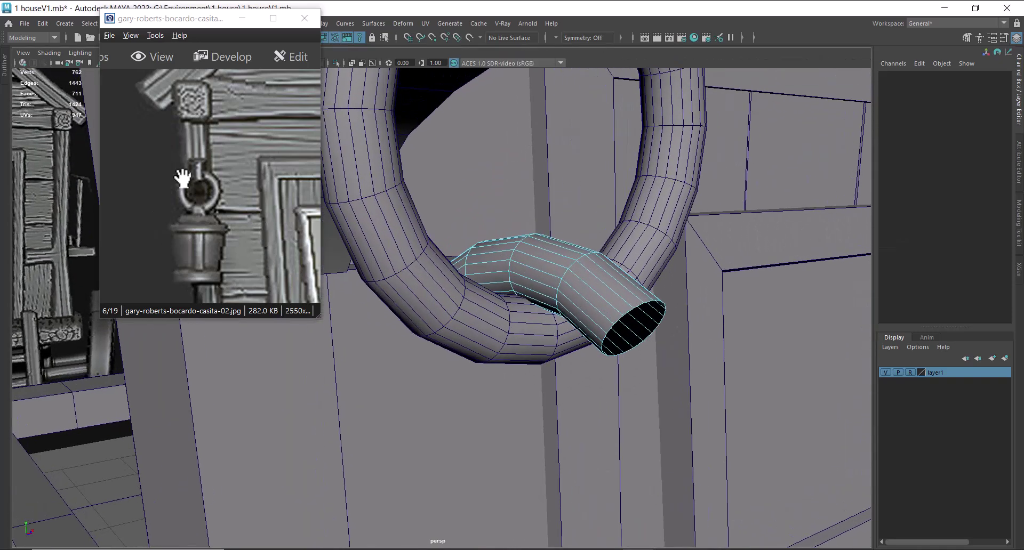
scroll(592, 317, up, 3)
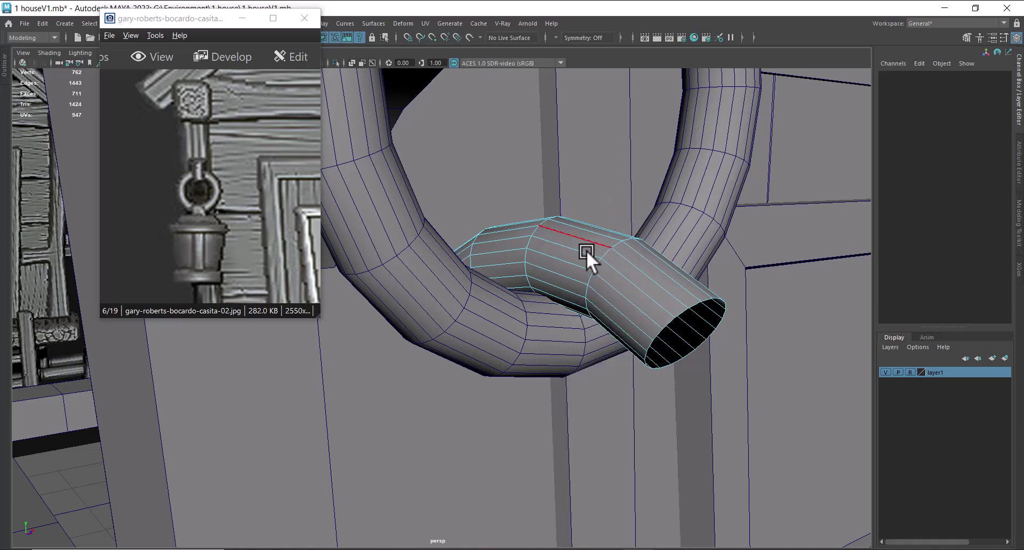
double_click(563, 259)
alt+drag(562, 260, 523, 284)
double_click(471, 267)
ctrl+right_drag(548, 231, 553, 268)
key(Delete)
Separate the split arc into individual meshes and delete the lower shell, keeping the upper strip.
right_drag(514, 225, 590, 154)
shift+right_drag(495, 200, 494, 418)
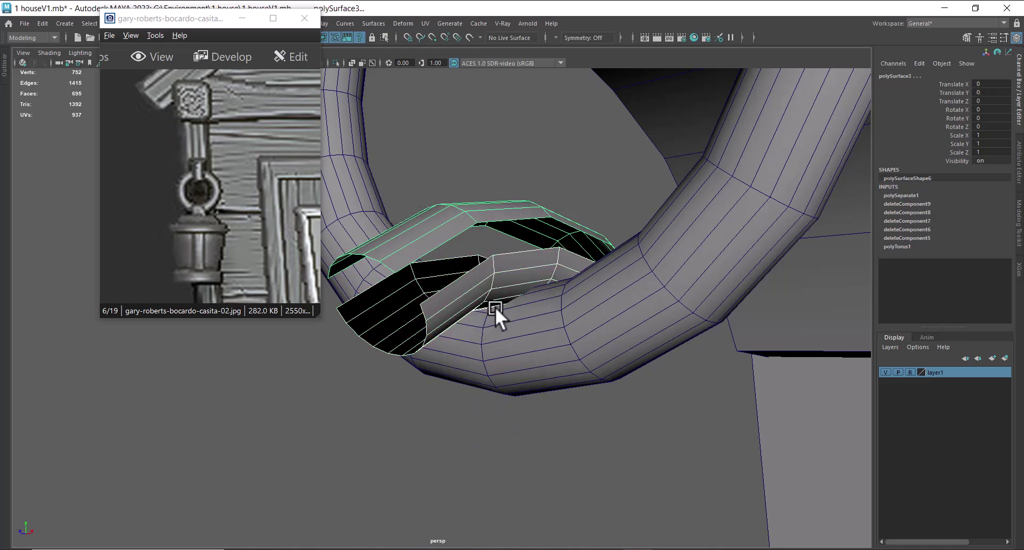
click(481, 280)
click(482, 221)
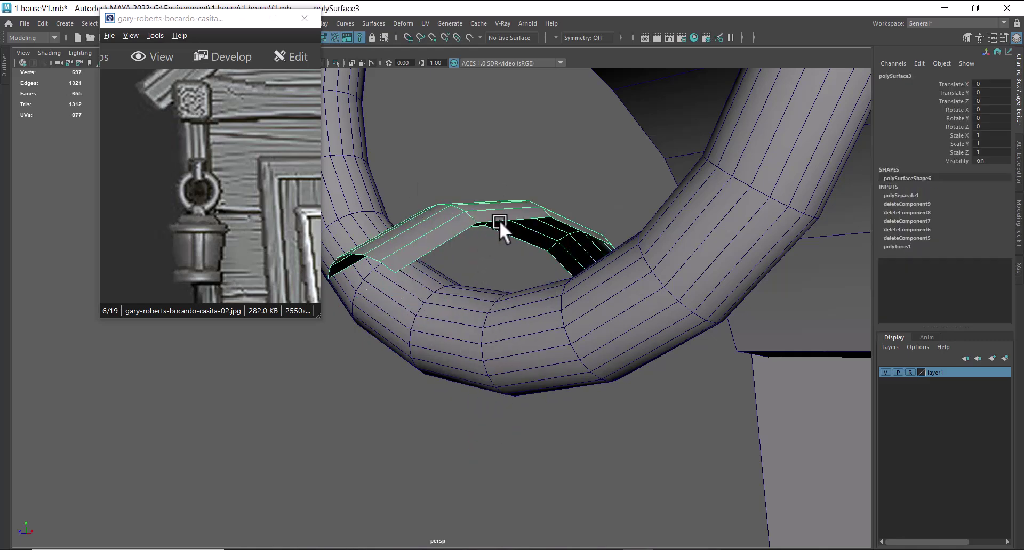
Center the strip's pivot and shift the strip outward to Translate Z 0.023.
drag(126, 17, 91, 75)
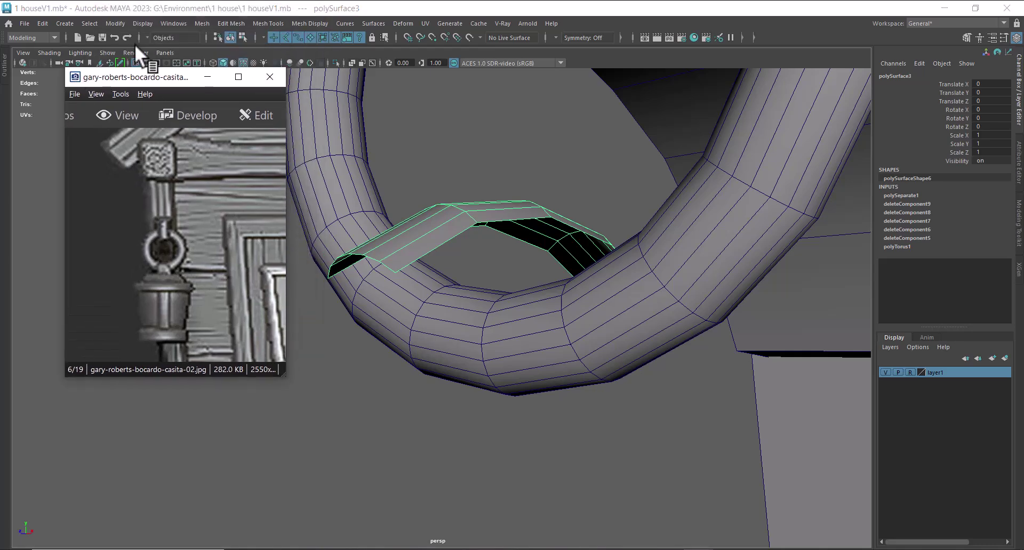
click(172, 22)
mouse_move(113, 22)
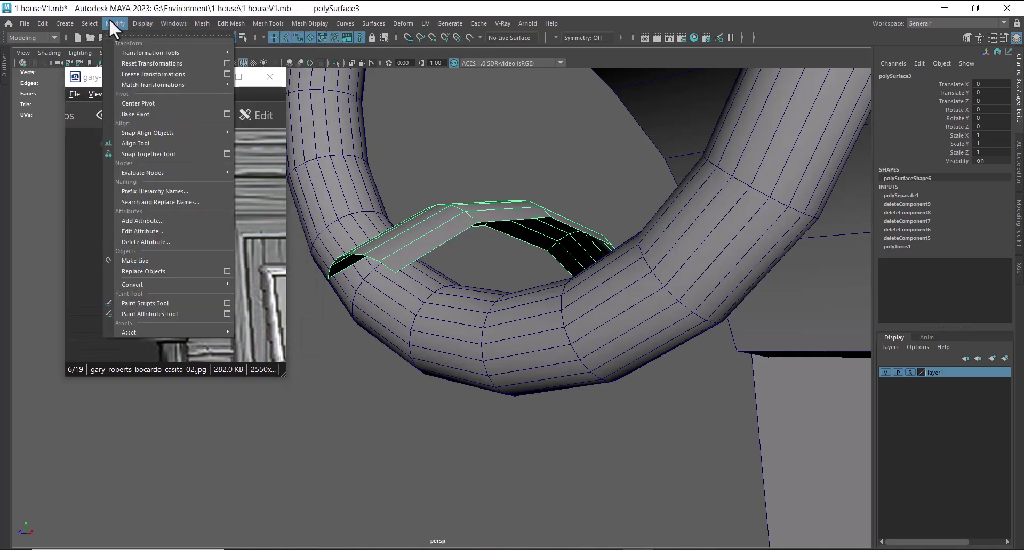
click(168, 102)
alt+drag(551, 308, 655, 296)
alt+drag(664, 379, 544, 380)
drag(561, 299, 597, 304)
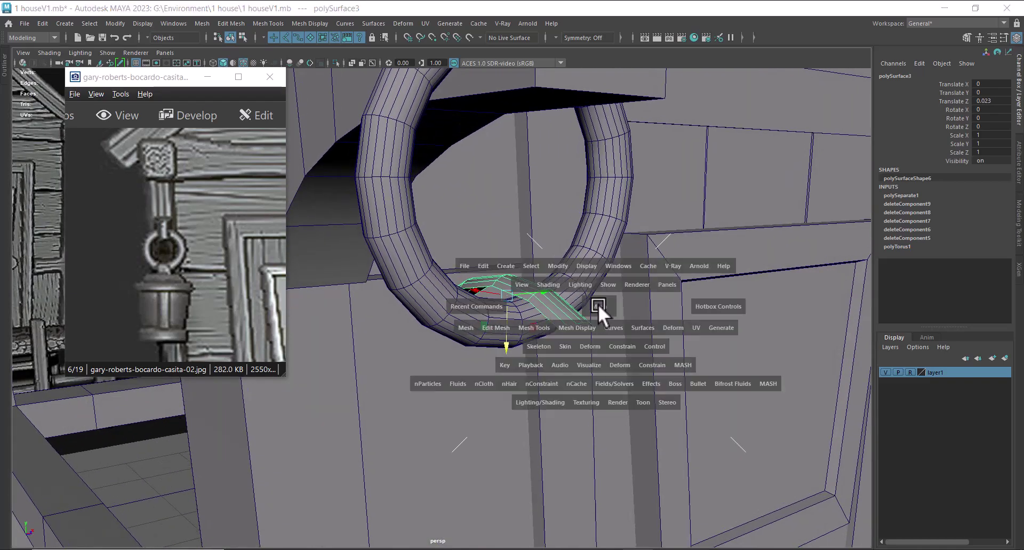
Scale the curved strip wider across the bottom of the ring to match the front reference.
key(space)
scroll(391, 475, up, 6)
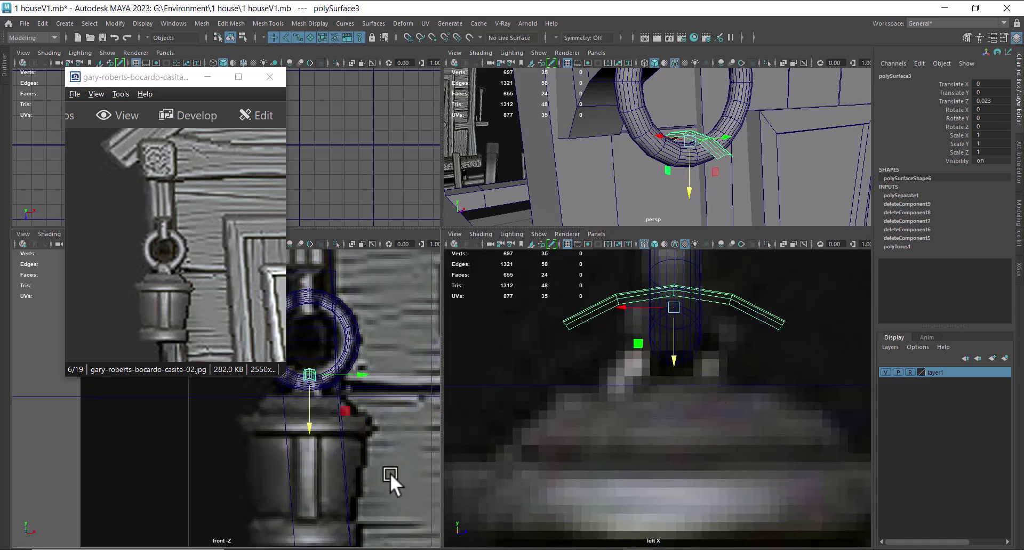
alt+middle_drag(359, 411, 352, 458)
scroll(398, 424, up, 1)
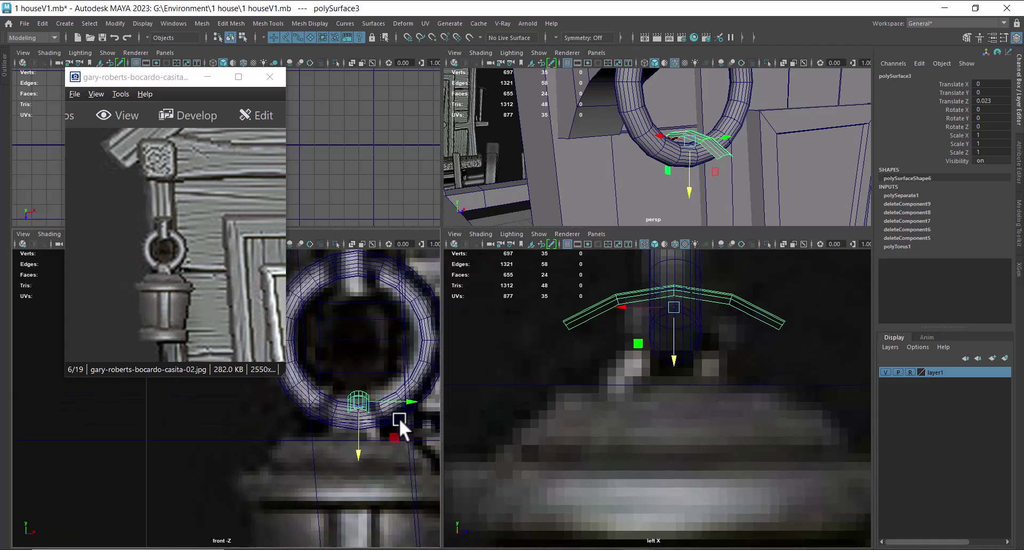
key(r)
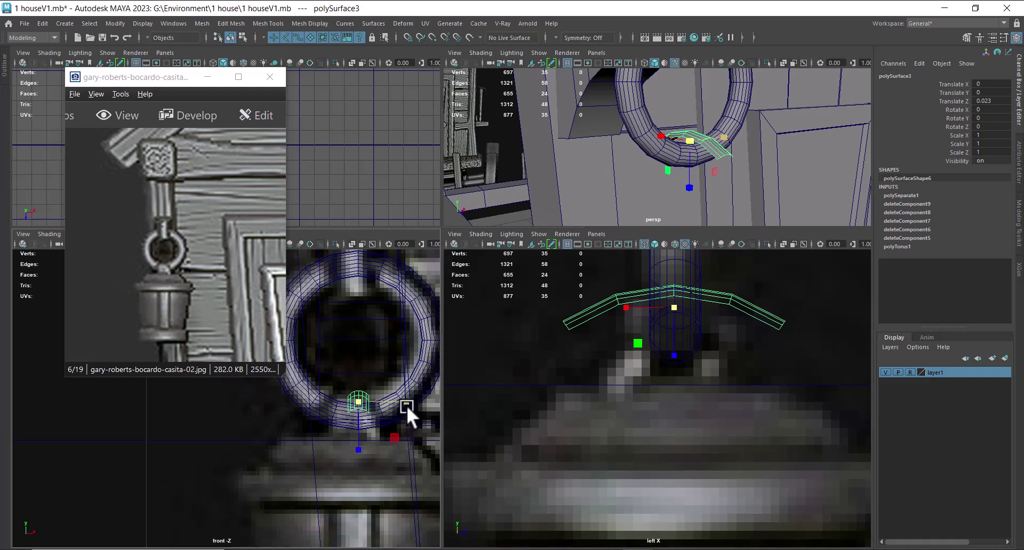
drag(406, 405, 475, 368)
Select the edges at both ends of the curved strip and extrude them straight down toward the lantern top.
alt+drag(680, 169, 784, 169)
alt+drag(730, 193, 772, 188)
right_drag(772, 184, 776, 164)
click(761, 180)
key(f)
key(space)
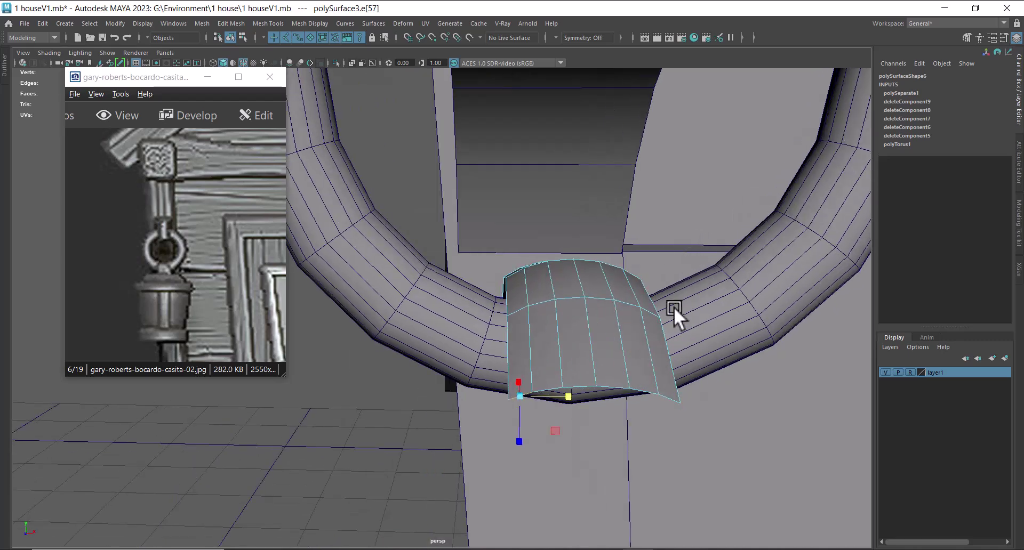
alt+drag(648, 405, 597, 411)
click(655, 452)
click(495, 331)
alt+drag(496, 331, 582, 354)
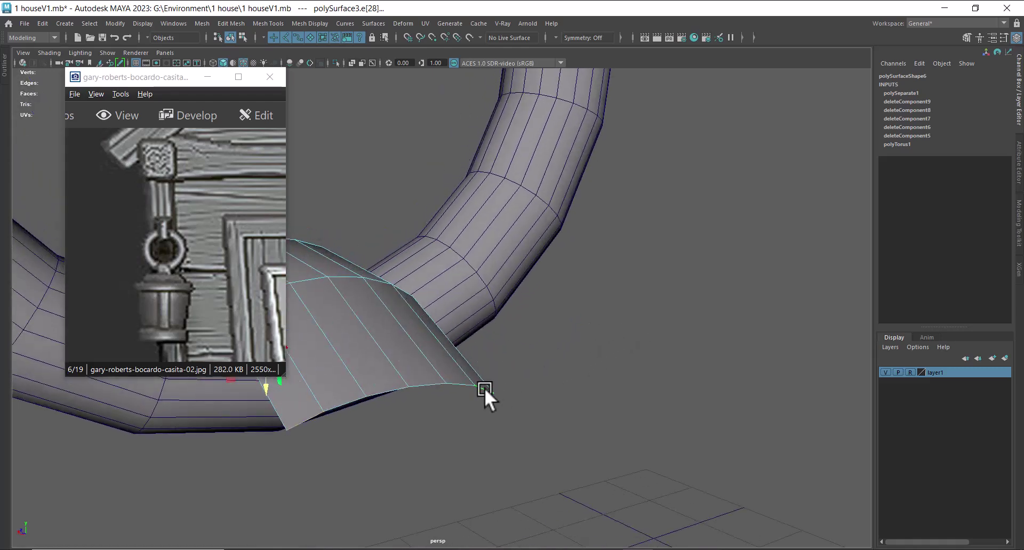
alt+drag(603, 407, 713, 343)
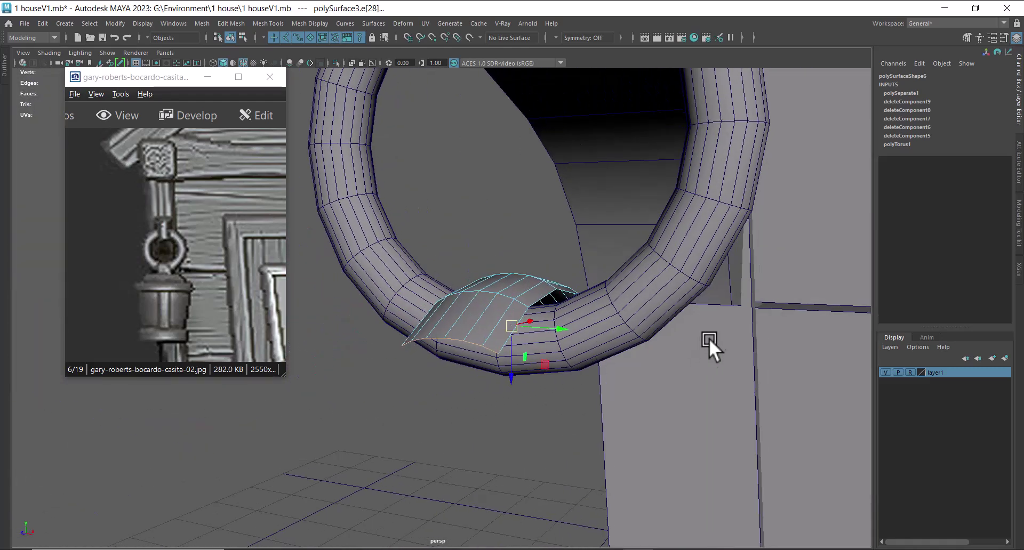
key(space)
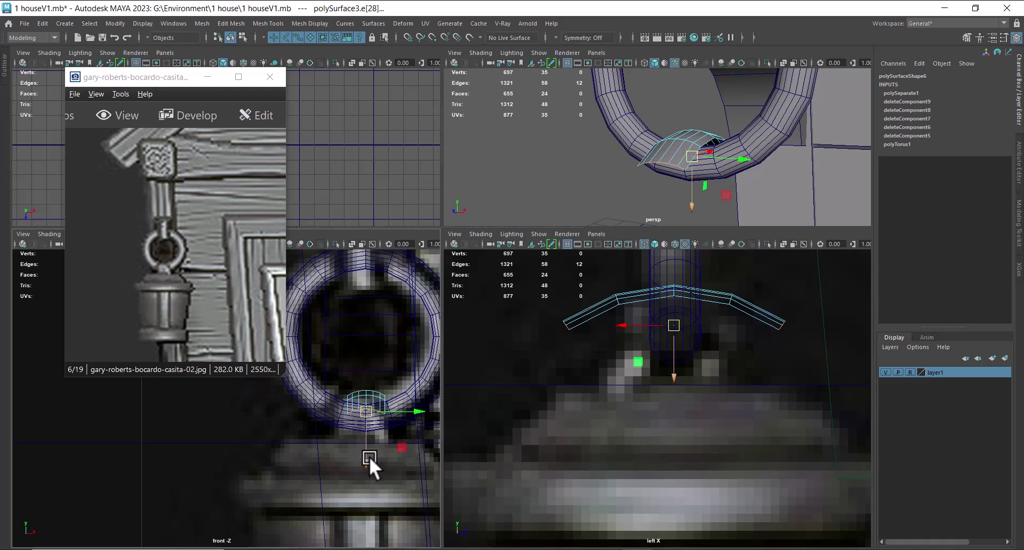
key(ctrl+e)
drag(366, 459, 366, 486)
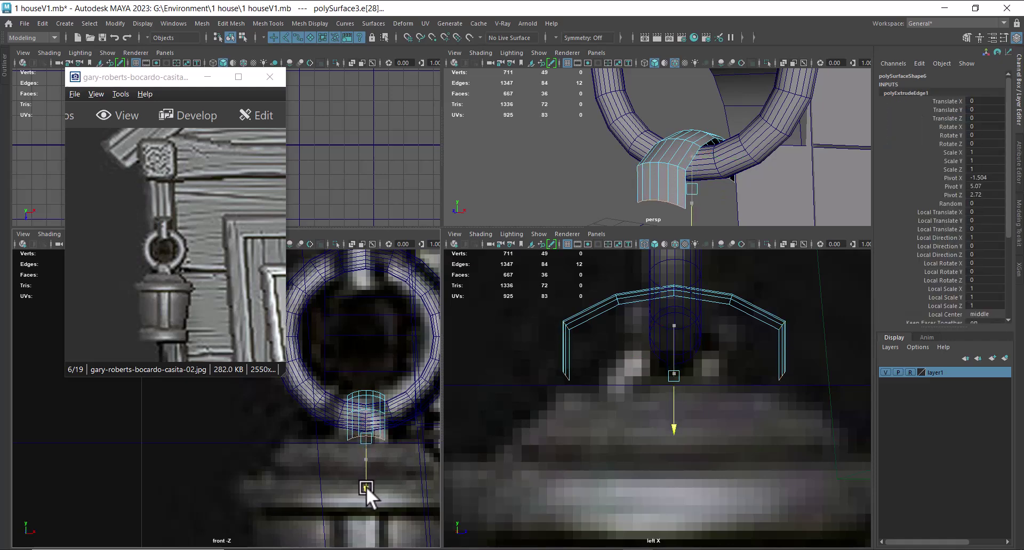
Flare the extruded end edges wider in the front view and lower them slightly to meet the lantern top.
drag(412, 437, 440, 440)
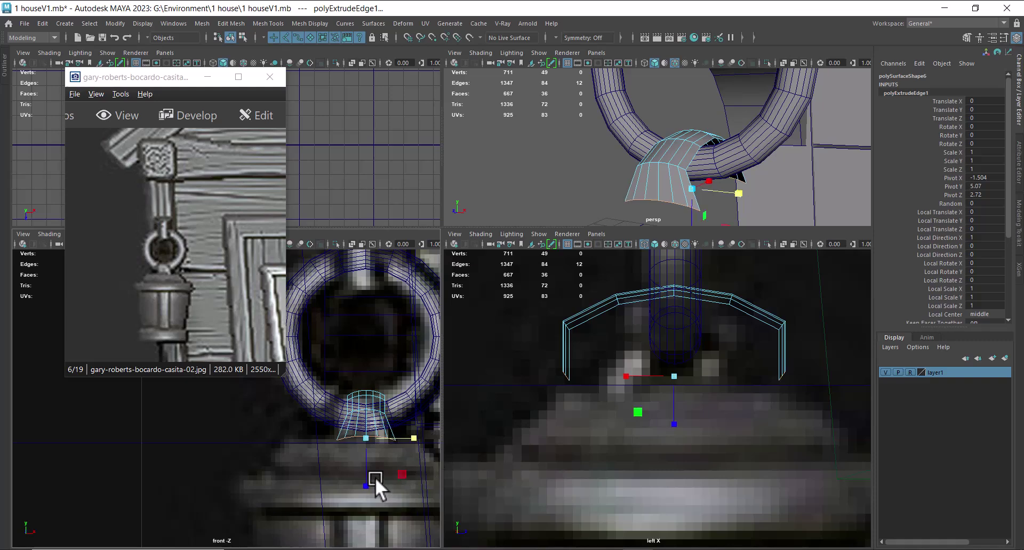
click(368, 487)
key(w)
drag(365, 491, 365, 494)
Select the edge loops at the bends on both sides of the strap and scale them inward to round the arch.
alt+drag(737, 194, 690, 180)
alt+right_drag(690, 180, 722, 188)
click(682, 183)
alt+drag(682, 183, 613, 197)
shift+double_click(576, 179)
mouse_move(727, 177)
alt+mouse_down()
mouse_move(696, 168)
mouse_move(824, 170)
mouse_move(737, 178)
alt+mouse_up()
key(r)
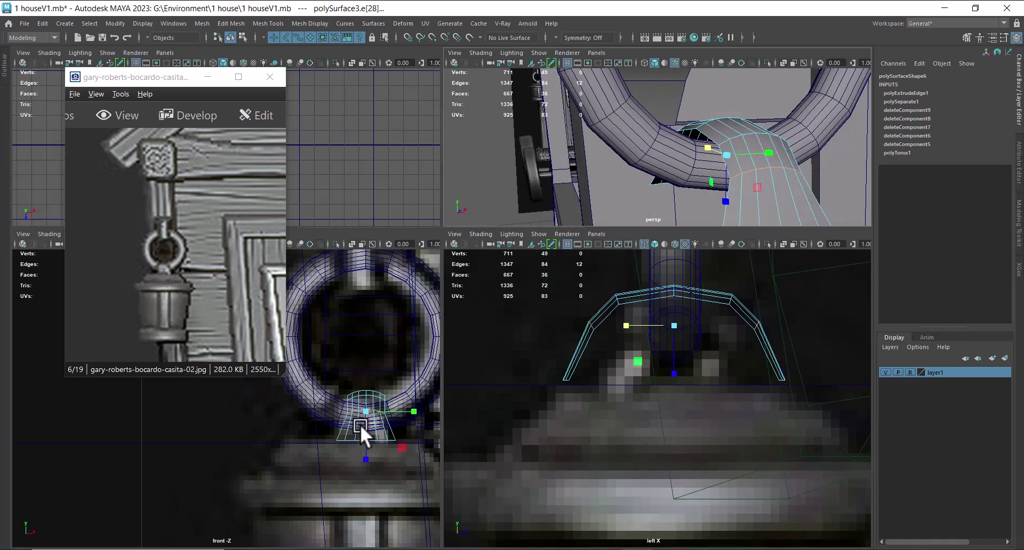
alt+middle_drag(359, 427, 326, 416)
drag(355, 391, 356, 391)
Select the upper edge loops across the strap and fine-tune their width to match the taper in the front reference.
alt+drag(863, 130, 761, 152)
double_click(811, 140)
shift+double_click(732, 115)
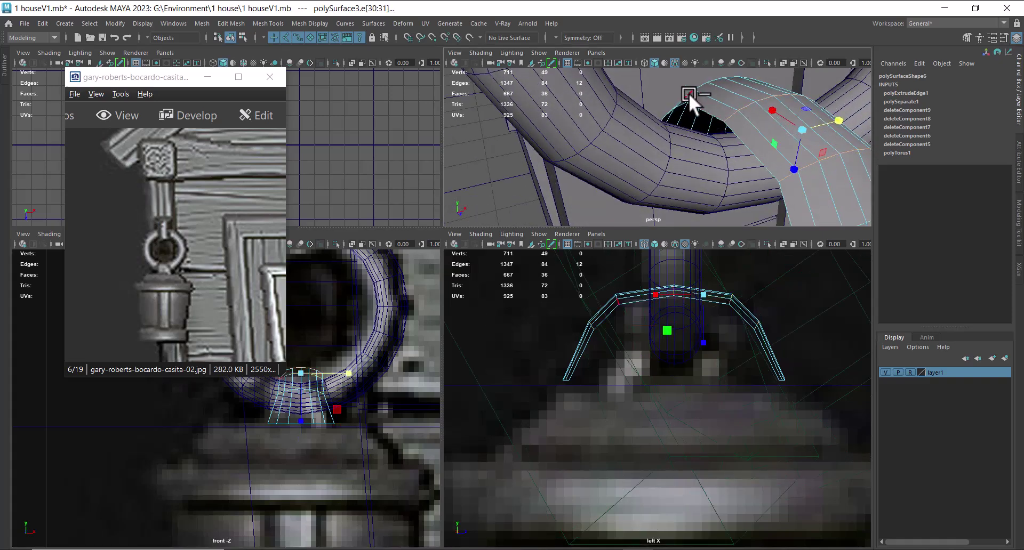
shift+click(687, 92)
scroll(336, 417, up, 3)
drag(362, 389, 361, 390)
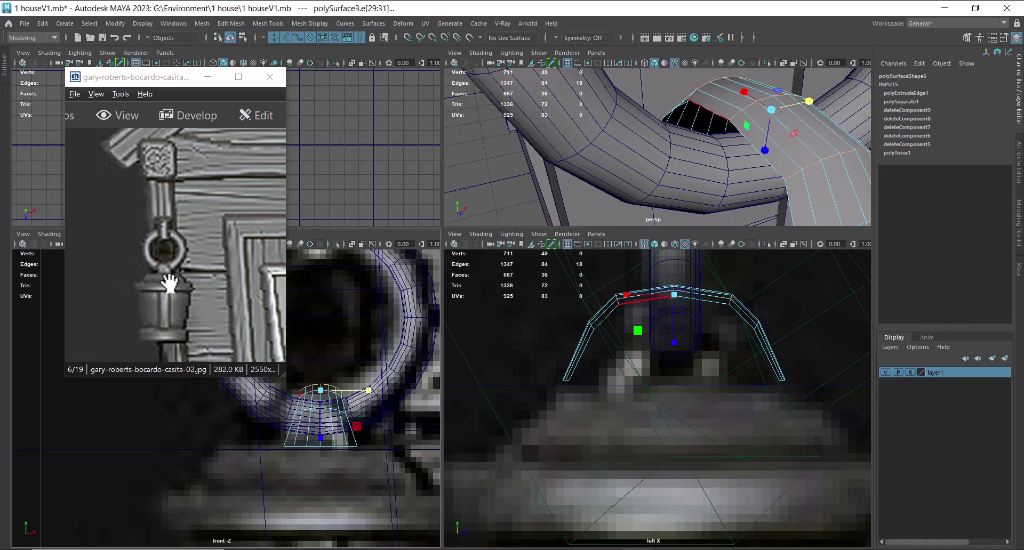
scroll(797, 138, down, 2)
alt+drag(797, 138, 800, 160)
drag(638, 105, 643, 107)
right_drag(785, 146, 807, 110)
Select all faces of the strap and extrude them with a Local Translate Z of 0.02 to give it thickness.
alt+drag(773, 164, 728, 155)
right_drag(710, 151, 714, 154)
double_click(715, 153)
shift+right_drag(814, 144, 810, 174)
mouse_move(806, 174)
alt+mouse_down()
mouse_move(709, 214)
mouse_move(813, 178)
mouse_move(806, 165)
alt+mouse_up()
mouse_move(750, 180)
alt+mouse_down()
mouse_move(716, 185)
mouse_move(777, 178)
mouse_move(817, 190)
mouse_move(761, 191)
alt+mouse_up()
key(w)
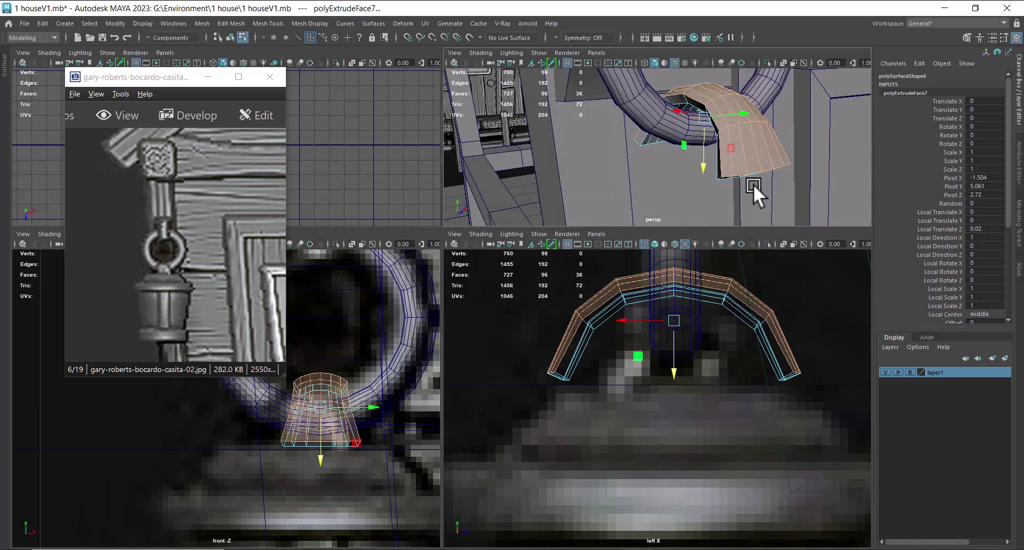
Preview the strap smoothed, return it to the unsmoothed display and lower it to Translate Z 0.043.
key(3)
right_drag(743, 150, 814, 94)
alt+drag(776, 200, 695, 160)
key(1)
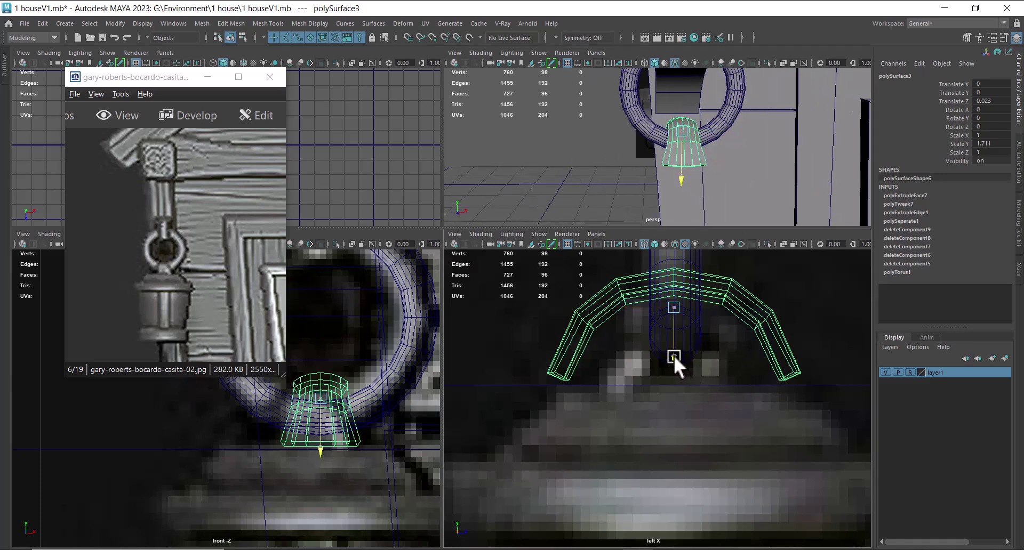
alt+drag(709, 208, 687, 172)
scroll(405, 467, down, 5)
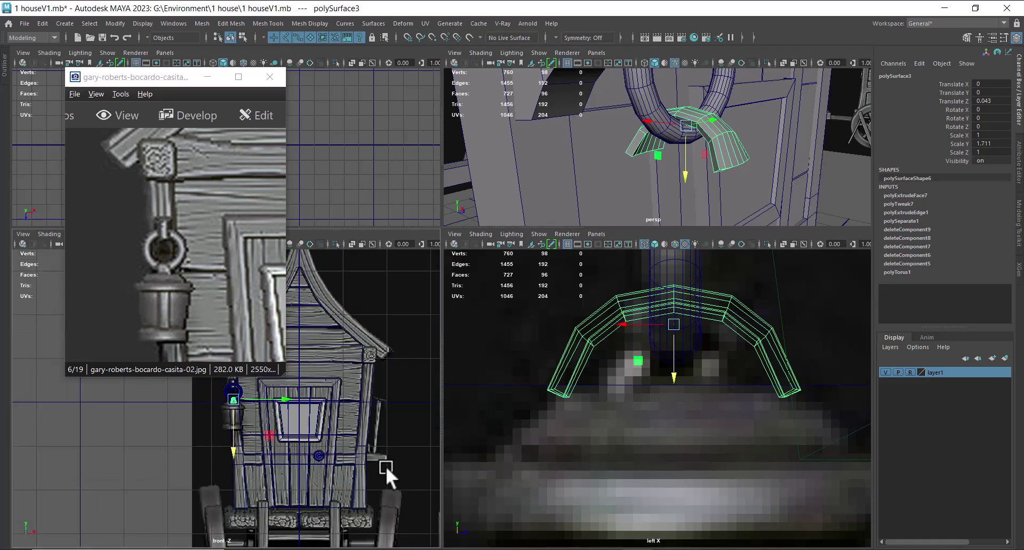
Scale the strap down to about 0.705, 1.374 and 0.803 in X, Y and Z and set it at Translate Z 0.047.
scroll(763, 431, down, 4)
scroll(719, 414, down, 3)
scroll(719, 414, up, 5)
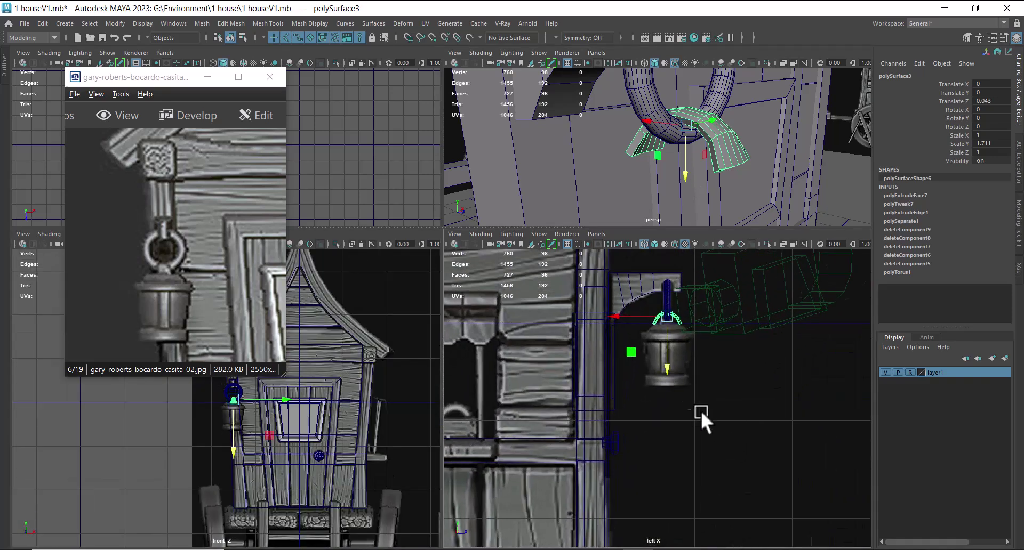
scroll(688, 414, up, 6)
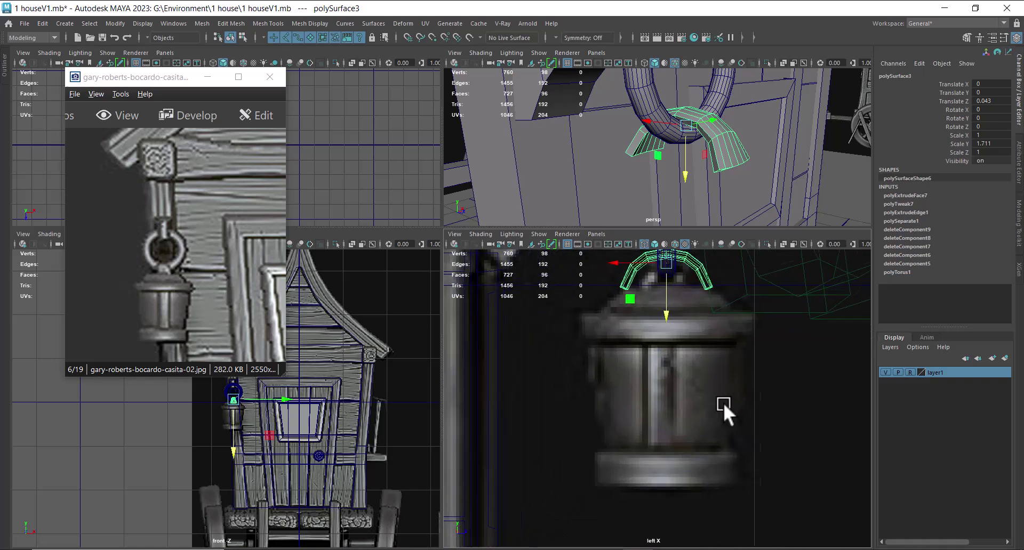
scroll(694, 428, up, 1)
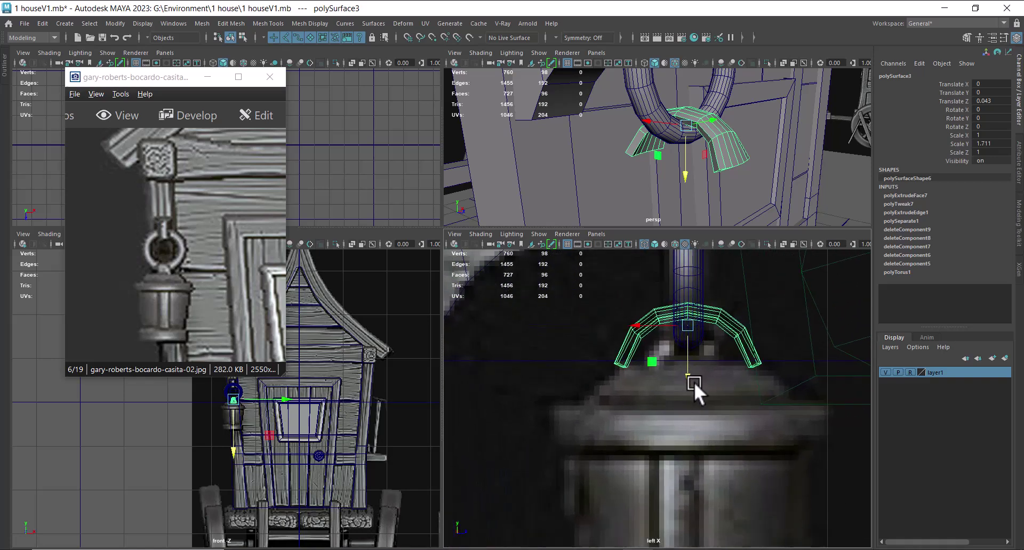
key(r)
drag(688, 327, 684, 369)
drag(653, 337, 648, 330)
alt+drag(711, 223, 727, 176)
scroll(747, 430, up, 2)
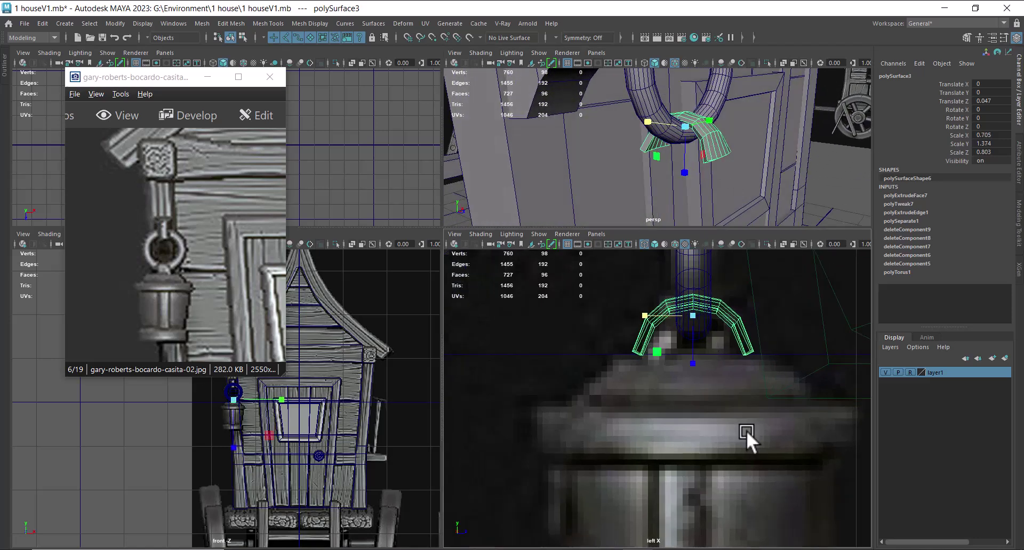
Flatten the vertices at both lower ends of the strap to one level and return to object mode.
right_drag(746, 327, 678, 267)
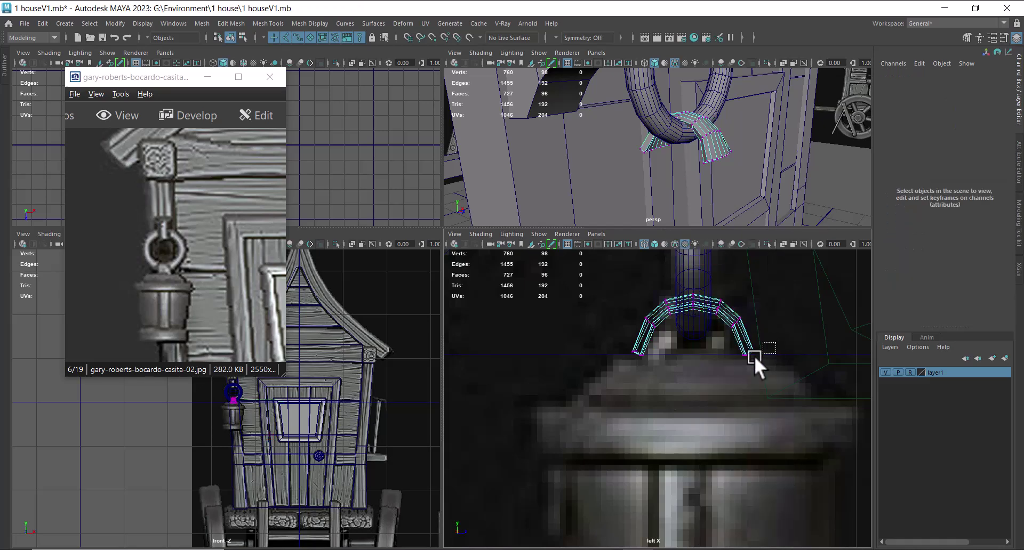
drag(769, 346, 624, 373)
drag(693, 404, 697, 355)
click(699, 339)
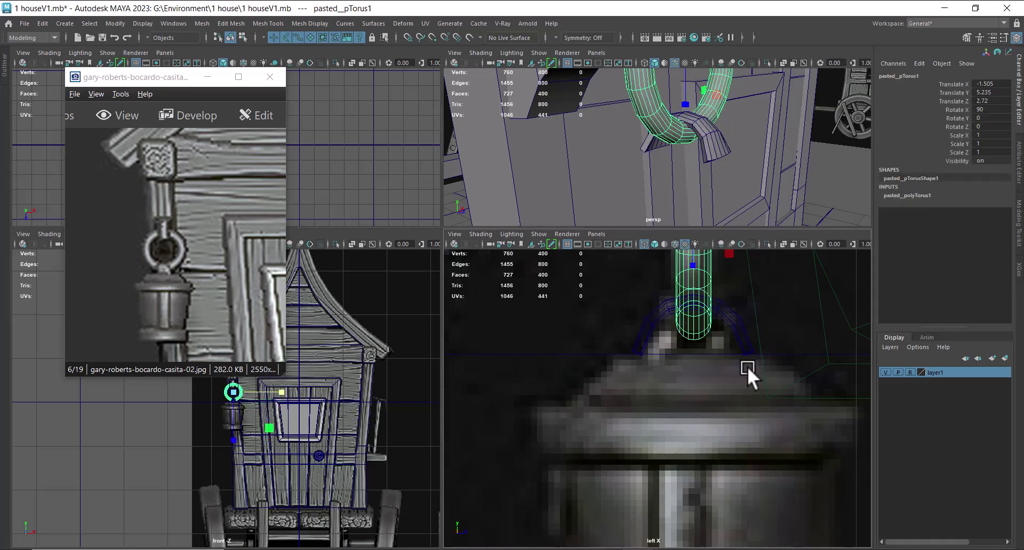
key(ctrl+z)
key(w)
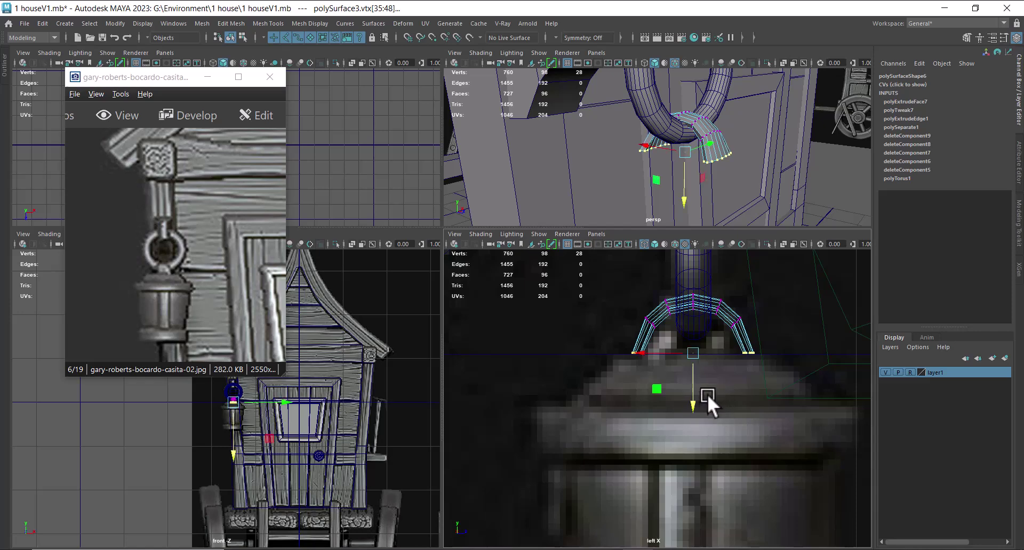
alt+right_drag(747, 373, 749, 438)
right_drag(722, 341, 772, 283)
alt+drag(738, 135, 786, 118)
Start a profile curve in the left view at the lantern's top center and trace the domed cap outward.
alt+right_drag(797, 349, 745, 373)
alt+middle_drag(745, 373, 747, 396)
alt+right_drag(744, 395, 726, 446)
key(space)
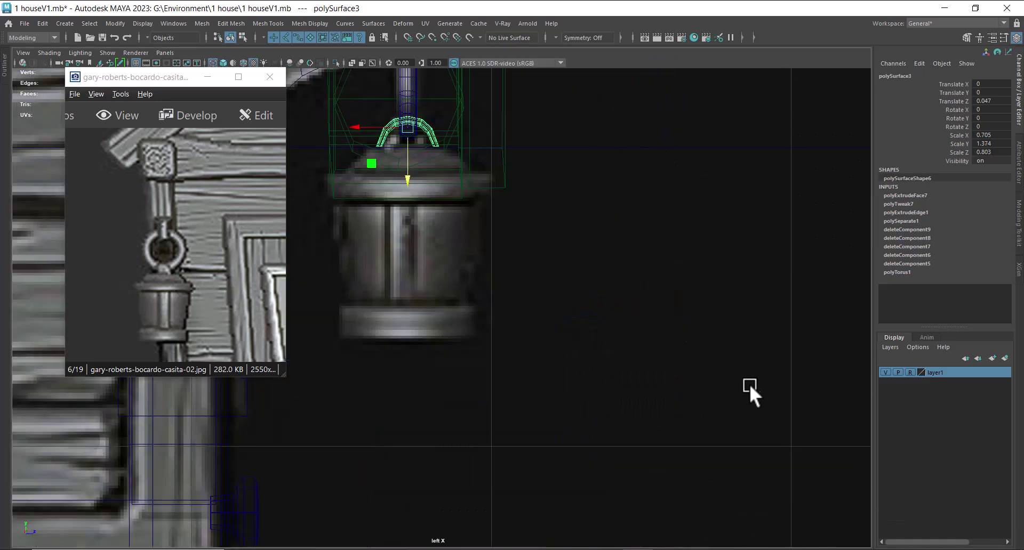
alt+middle_drag(553, 342, 662, 370)
scroll(662, 370, up, 1)
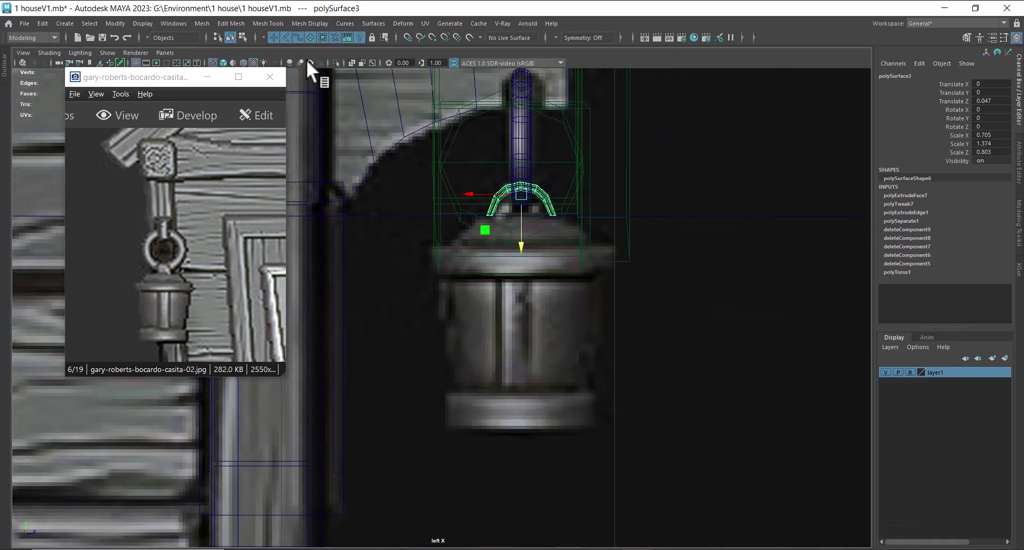
click(64, 23)
mouse_move(125, 104)
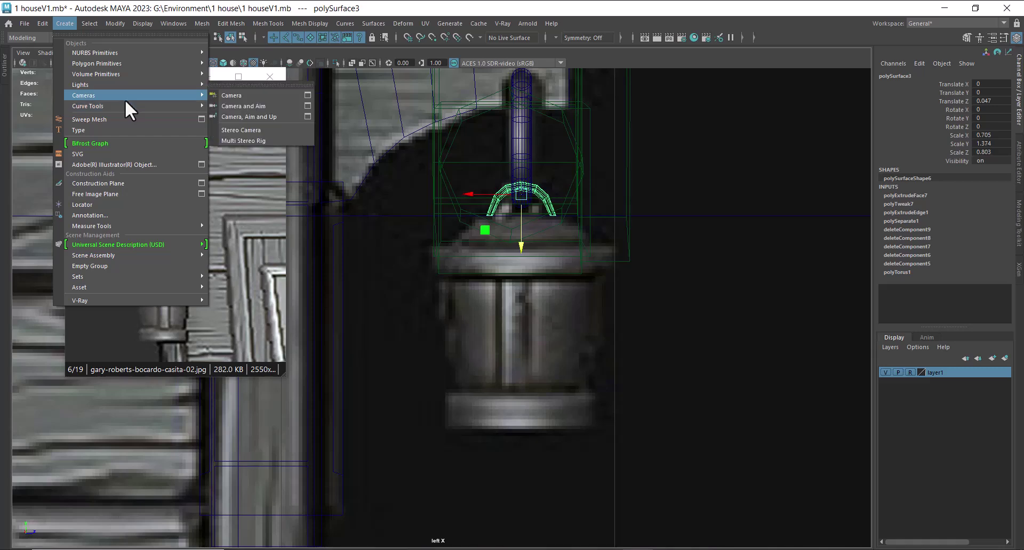
click(256, 110)
scroll(686, 361, up, 3)
alt+middle_drag(600, 240, 544, 295)
scroll(544, 295, up, 1)
click(503, 220)
click(530, 219)
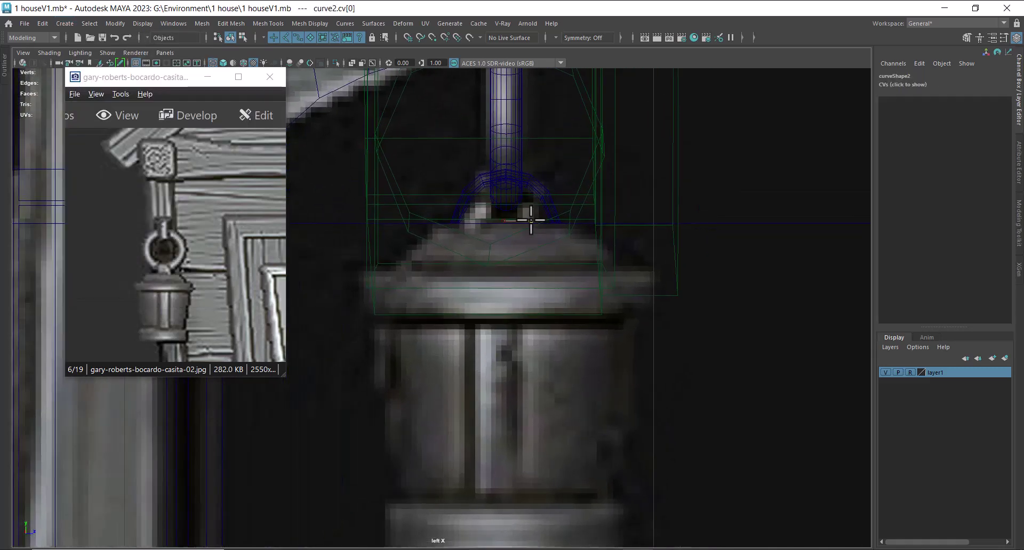
click(566, 227)
click(603, 240)
click(613, 255)
drag(616, 257, 619, 262)
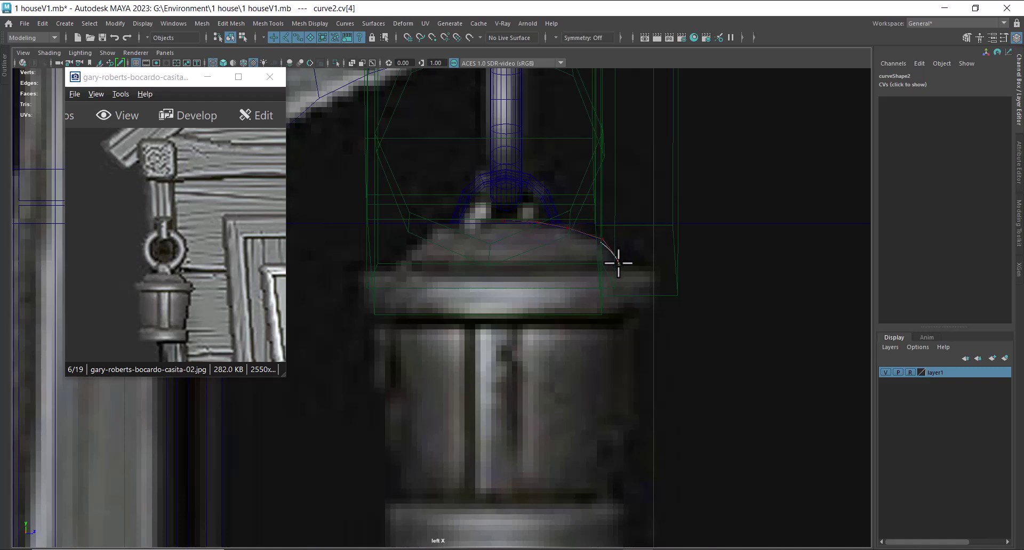
Continue the profile curve around the stepped rim below the lantern's cap.
click(623, 265)
click(656, 274)
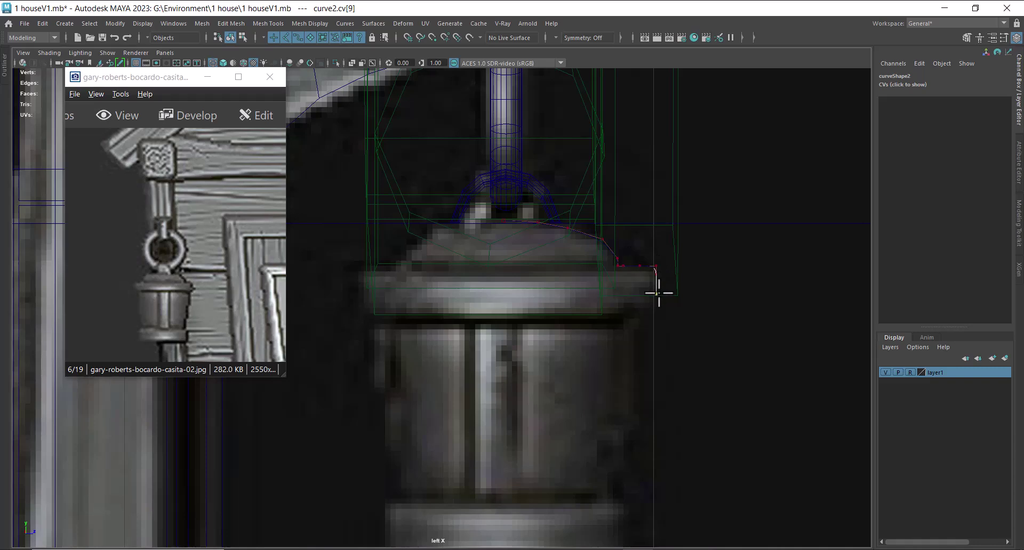
click(634, 315)
Trace the profile curve down the tapered side of the lantern body to the top of its base.
alt+middle_drag(590, 358, 731, 265)
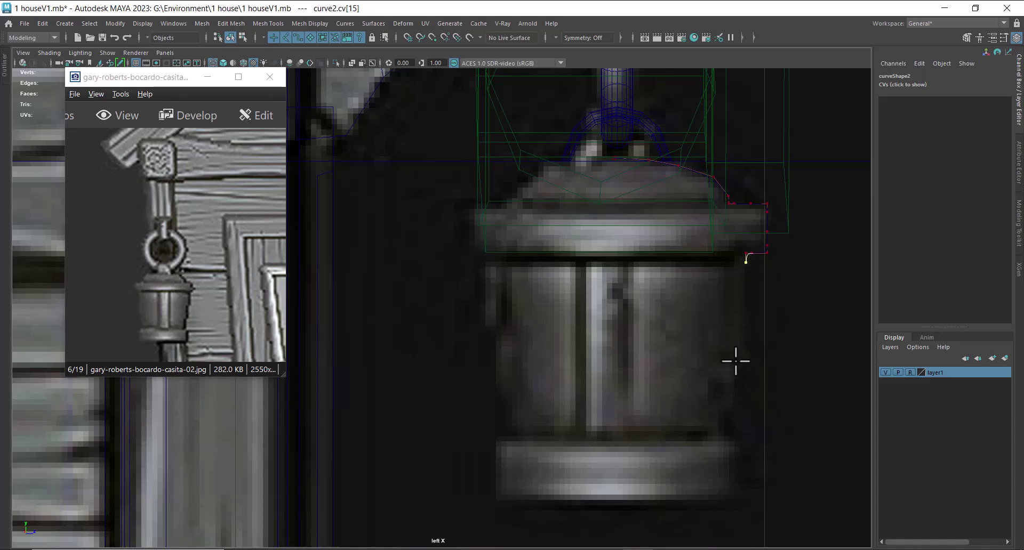
drag(745, 299, 730, 438)
alt+middle_drag(710, 388, 690, 322)
alt+right_drag(690, 322, 727, 380)
alt+middle_drag(727, 380, 683, 377)
alt+right_drag(683, 377, 715, 393)
alt+middle_drag(716, 393, 623, 381)
alt+right_drag(623, 381, 686, 391)
Trace the profile curve around the lantern's base band, adding a small groove halfway down.
mouse_move(686, 391)
mouse_down()
mouse_move(695, 397)
mouse_move(682, 399)
mouse_move(688, 391)
mouse_up()
click(698, 393)
click(698, 395)
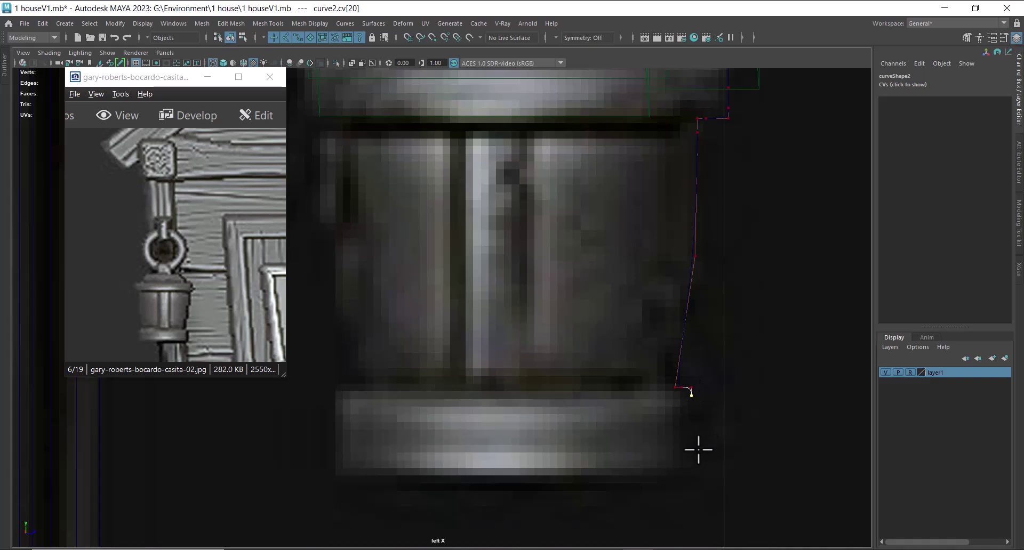
drag(690, 421, 686, 423)
click(680, 434)
click(688, 457)
click(686, 480)
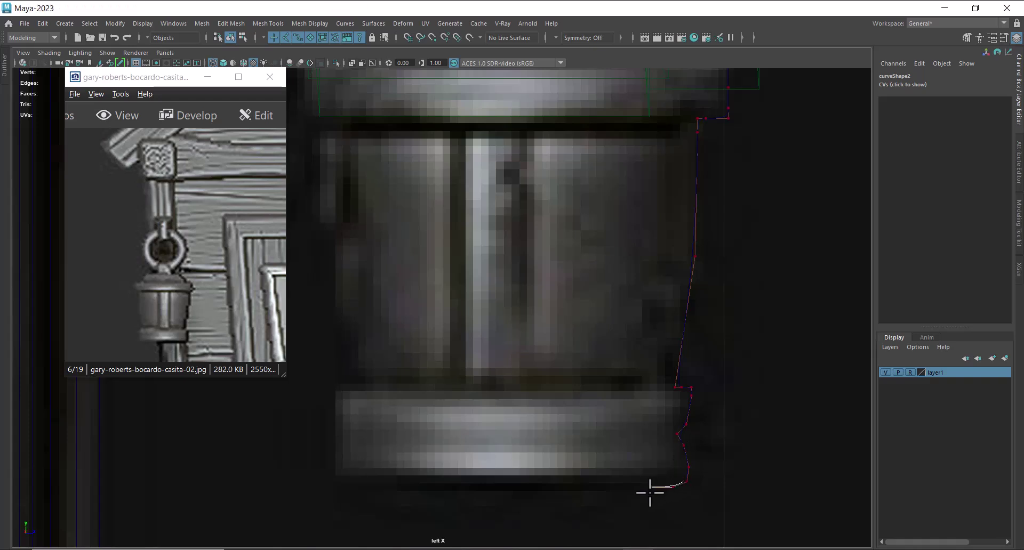
Run the profile curve along the lantern's underside to the center and finish it.
click(525, 504)
click(494, 491)
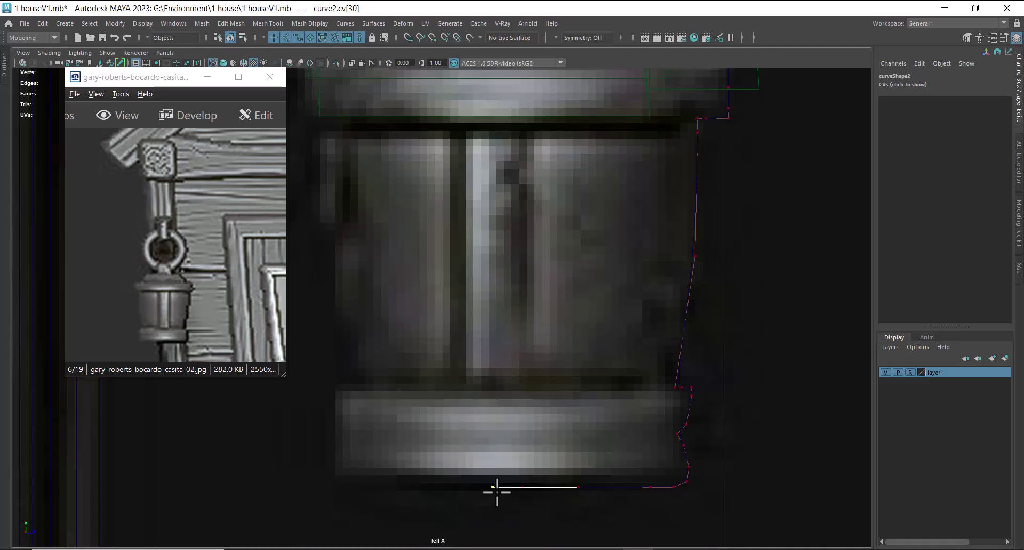
alt+middle_drag(758, 291, 758, 315)
key(Return)
Move the control vertices along the top, middle and bottom of the lantern body's side inward to match the reference.
right_click(703, 223)
right_drag(704, 224, 641, 224)
scroll(722, 209, up, 1)
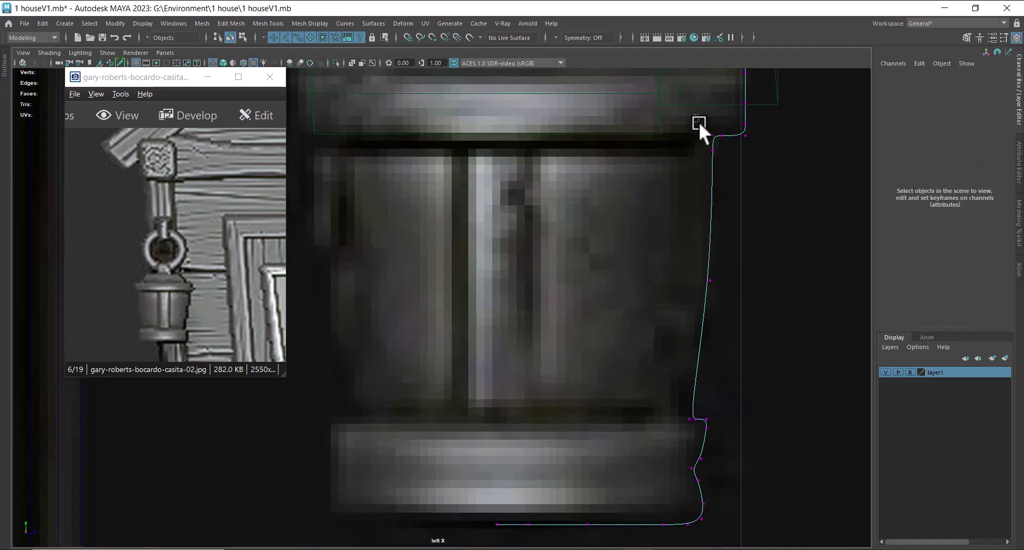
drag(693, 113, 731, 178)
drag(763, 147, 754, 143)
drag(743, 267, 666, 324)
drag(772, 280, 762, 278)
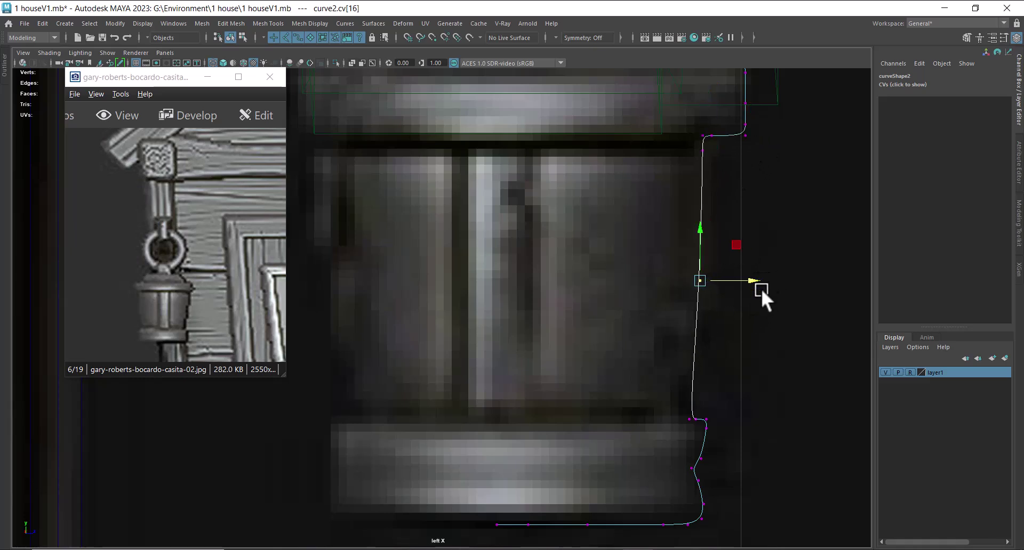
drag(697, 428, 699, 437)
drag(757, 415, 746, 417)
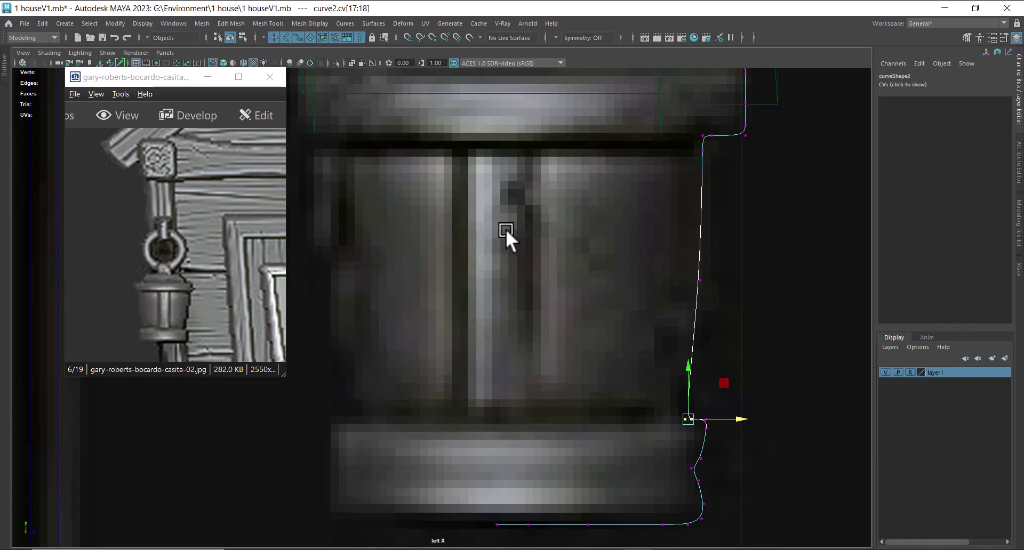
Return to object mode, select the lantern profile curve and hide all unselected objects in the perspective view.
scroll(647, 287, down, 10)
scroll(544, 233, up, 8)
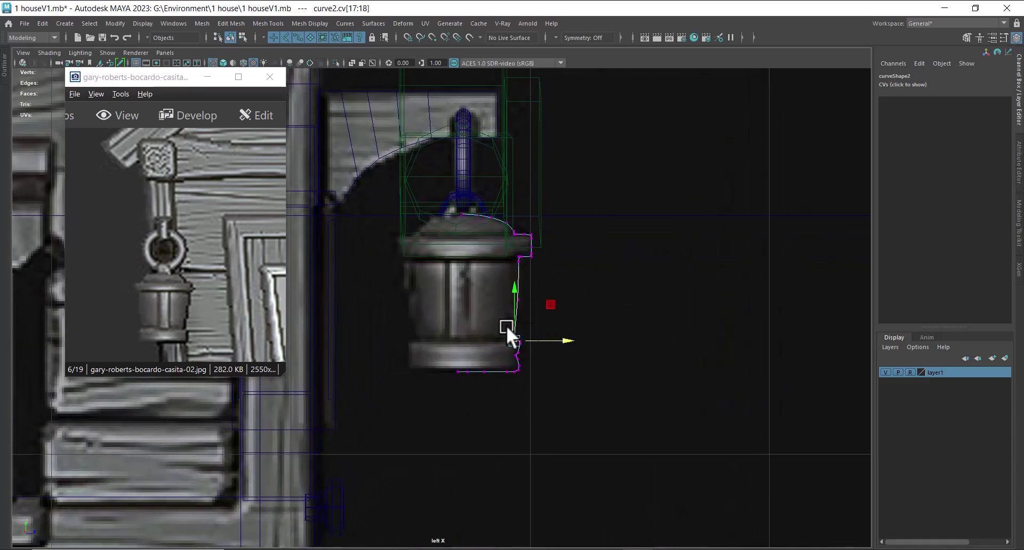
right_drag(522, 247, 592, 216)
click(626, 281)
click(525, 267)
key(space)
key(space)
alt+drag(661, 160, 675, 226)
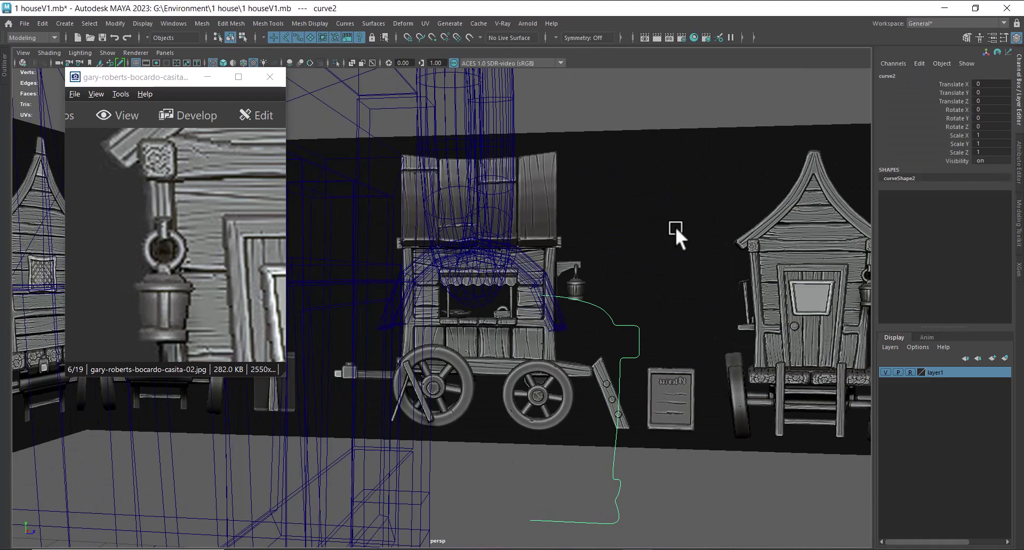
key(alt+h)
Snap the profile curve's pivot to its top center end point.
alt+drag(636, 272, 702, 359)
key(v)
alt+right_drag(651, 339, 613, 245)
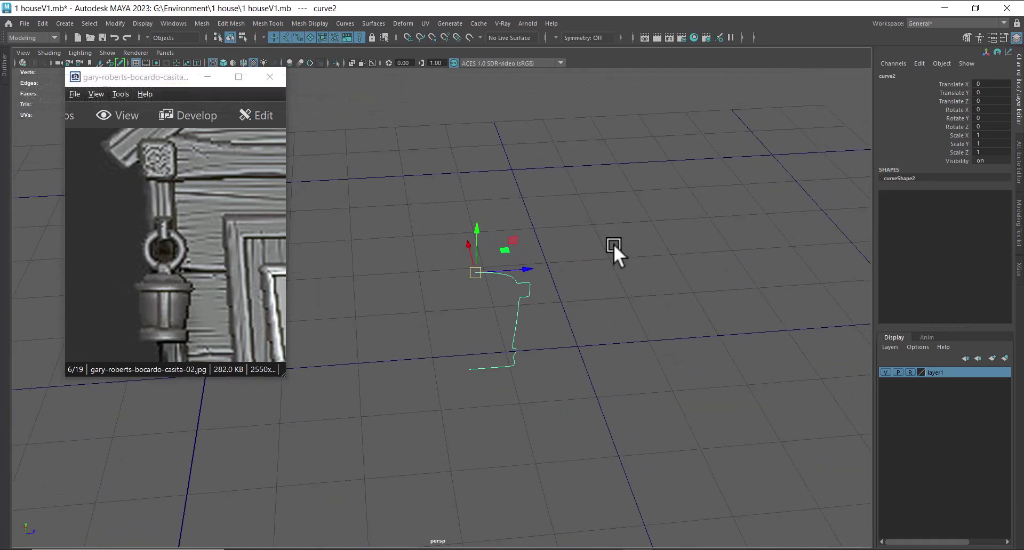
Unhide the other scene objects and move the lantern profile curve along X to about -1.515, beneath the hanging ring.
key(ctrl+shift+h)
alt+drag(603, 264, 675, 273)
key(space)
scroll(354, 492, up, 4)
alt+middle_drag(354, 492, 372, 498)
drag(387, 409, 299, 421)
alt+right_drag(299, 420, 401, 510)
alt+middle_drag(401, 511, 415, 448)
scroll(408, 408, up, 3)
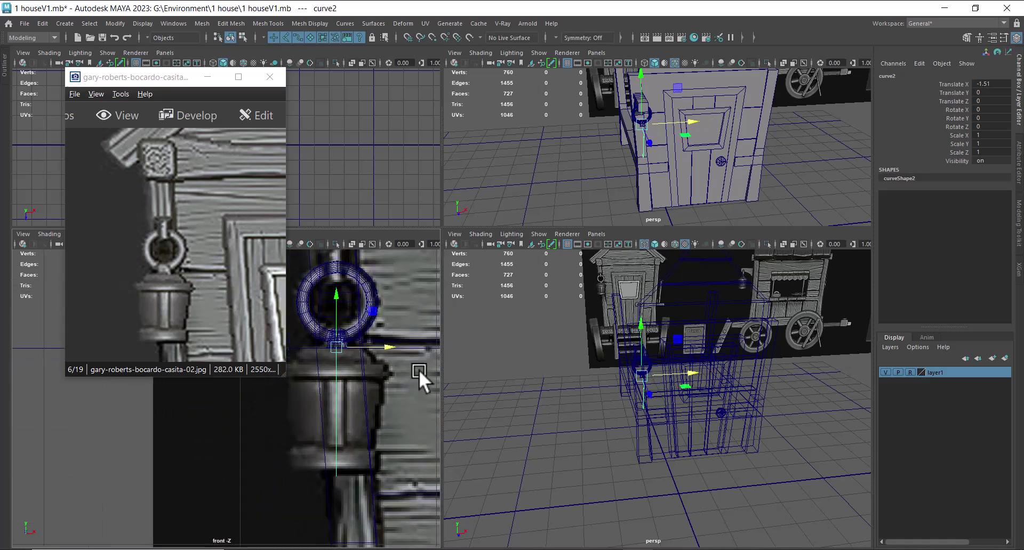
drag(394, 345, 389, 345)
Fine-tune the profile curve's X position to -1.504 so its top end is centered in the curved strap.
alt+drag(683, 152, 746, 139)
key(space)
alt+drag(635, 196, 579, 291)
alt+right_drag(579, 290, 624, 343)
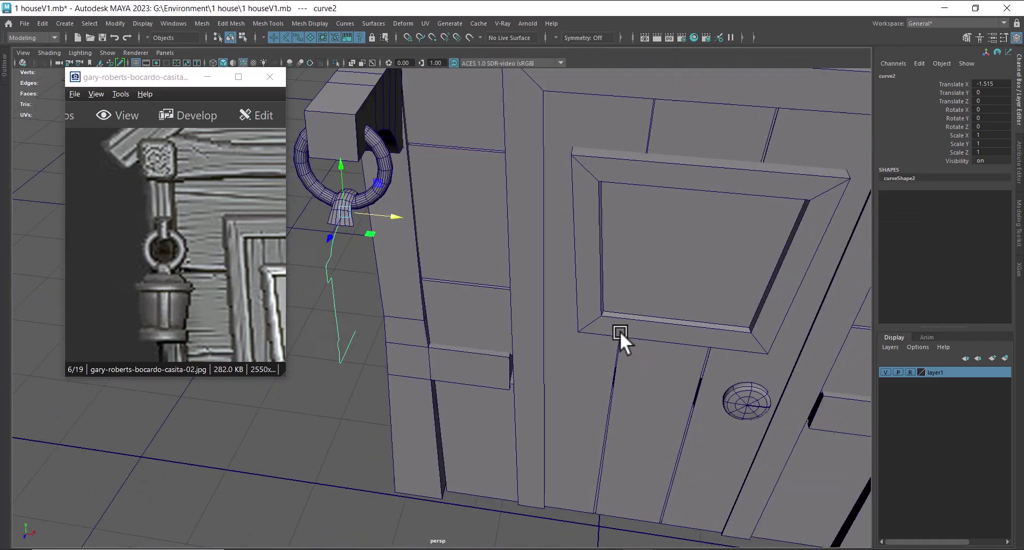
alt+middle_drag(624, 344, 745, 340)
alt+right_drag(745, 340, 811, 446)
alt+middle_drag(735, 264, 717, 295)
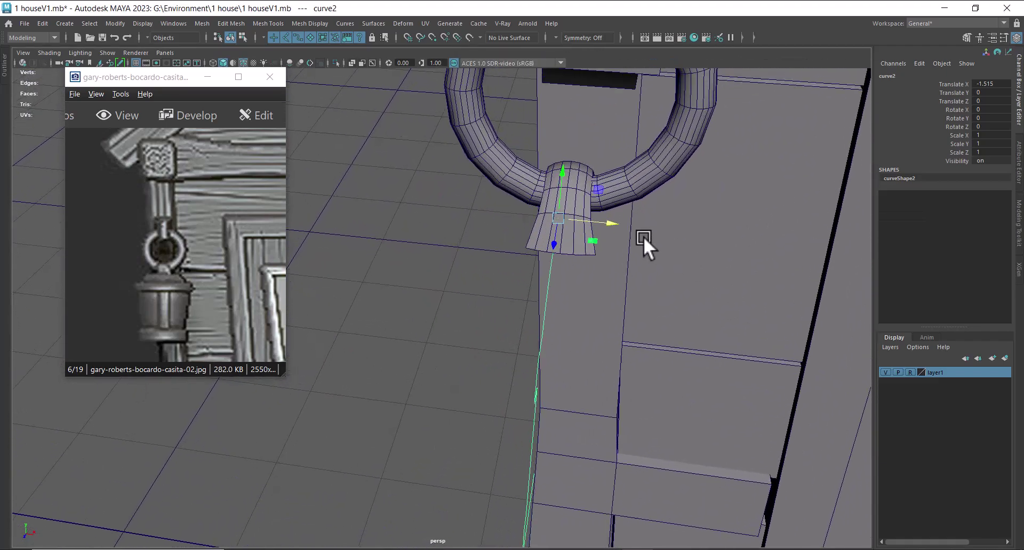
drag(614, 222, 623, 223)
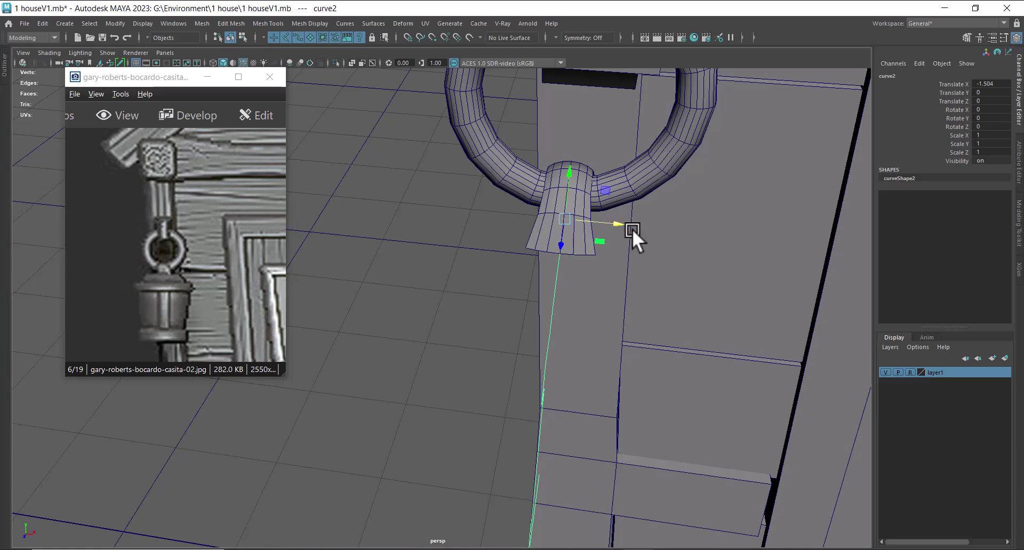
Try to revolve the lantern profile curve with the Z axis preset.
alt+right_drag(629, 239, 516, 86)
alt+drag(516, 86, 644, 155)
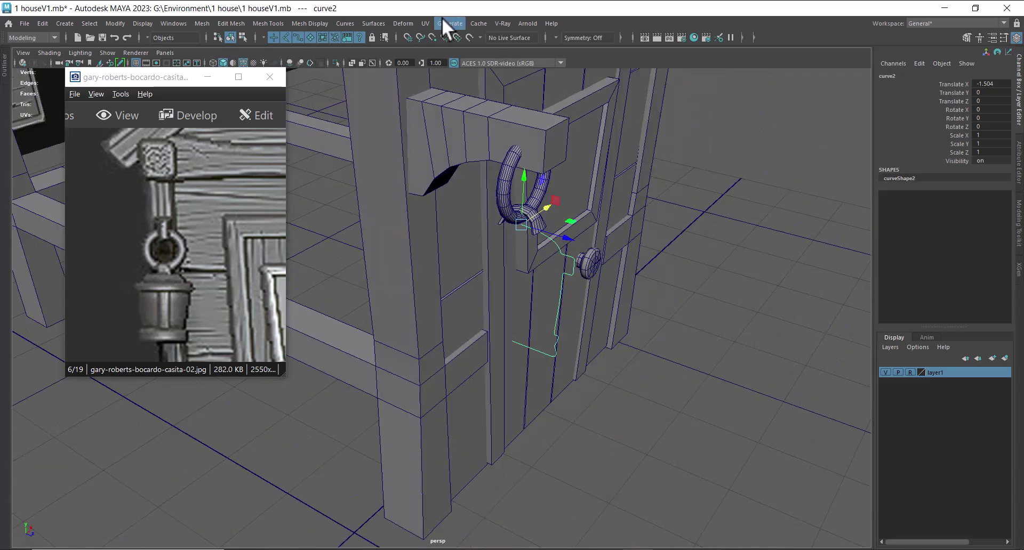
click(375, 24)
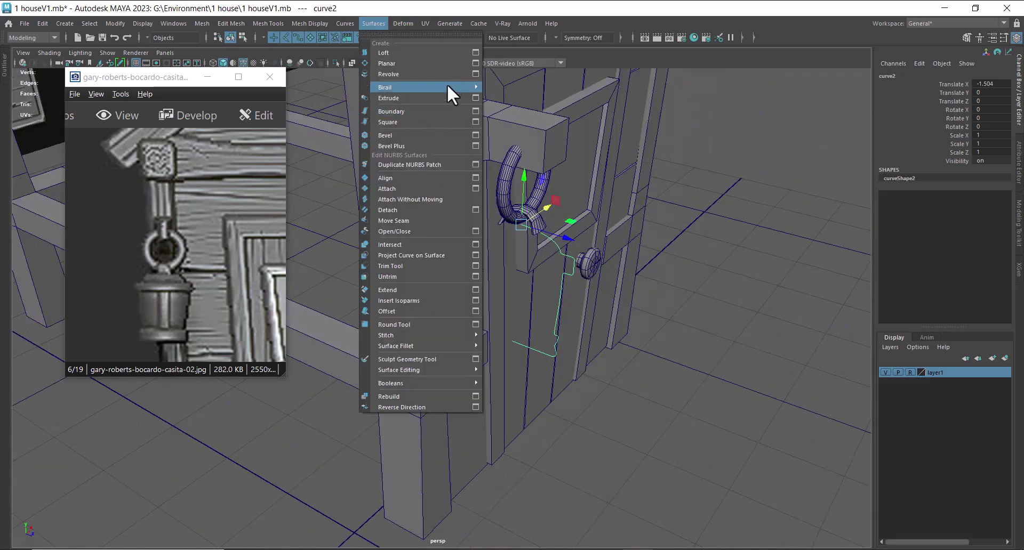
click(475, 74)
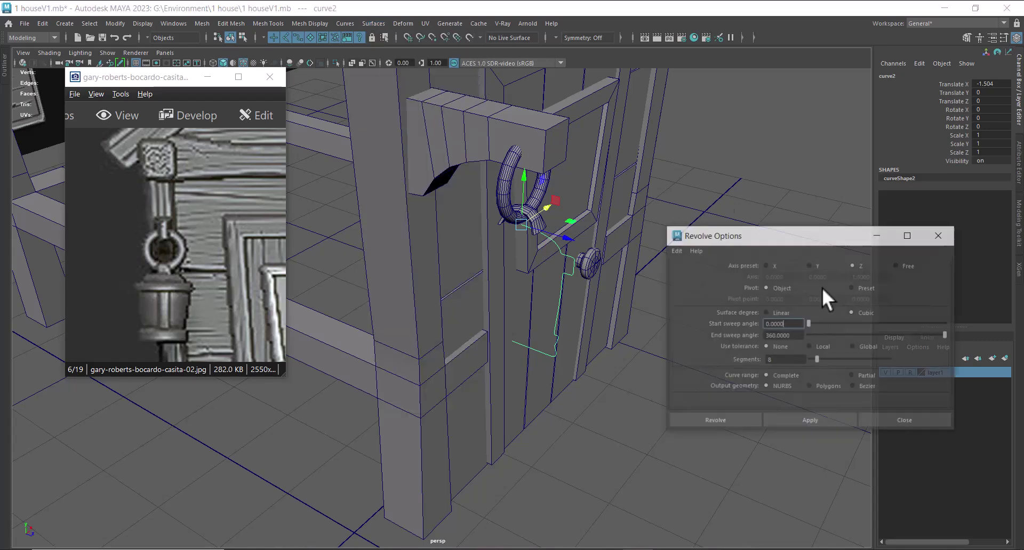
click(827, 422)
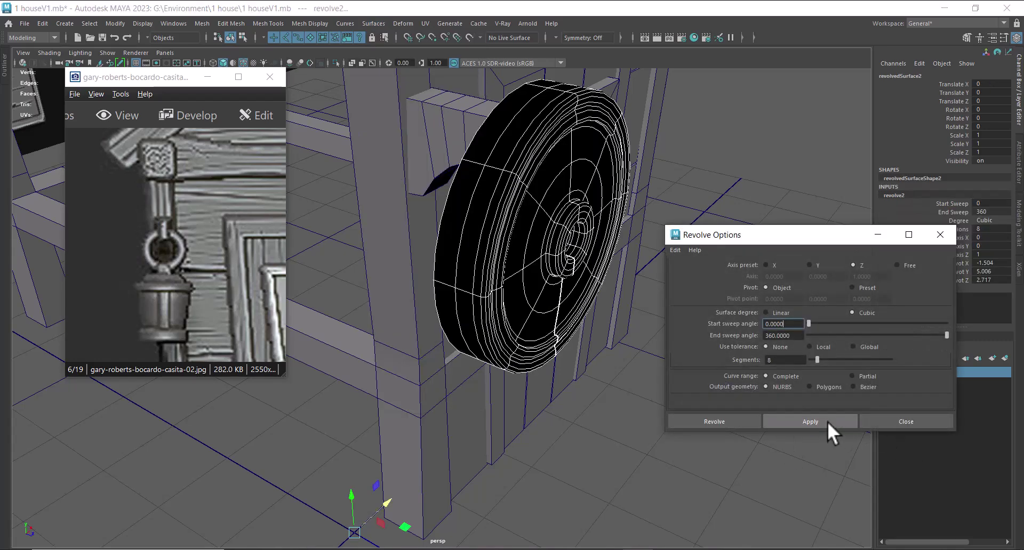
scroll(498, 370, up, 3)
key(ctrl+z)
Revolve the lantern profile curve with the Y axis preset to form the lantern body and close the options.
click(809, 266)
click(829, 421)
scroll(483, 357, up, 3)
scroll(483, 357, down, 3)
click(912, 422)
scroll(730, 479, up, 3)
Select the revolved lantern body and reverse its surface direction.
click(731, 479)
click(475, 299)
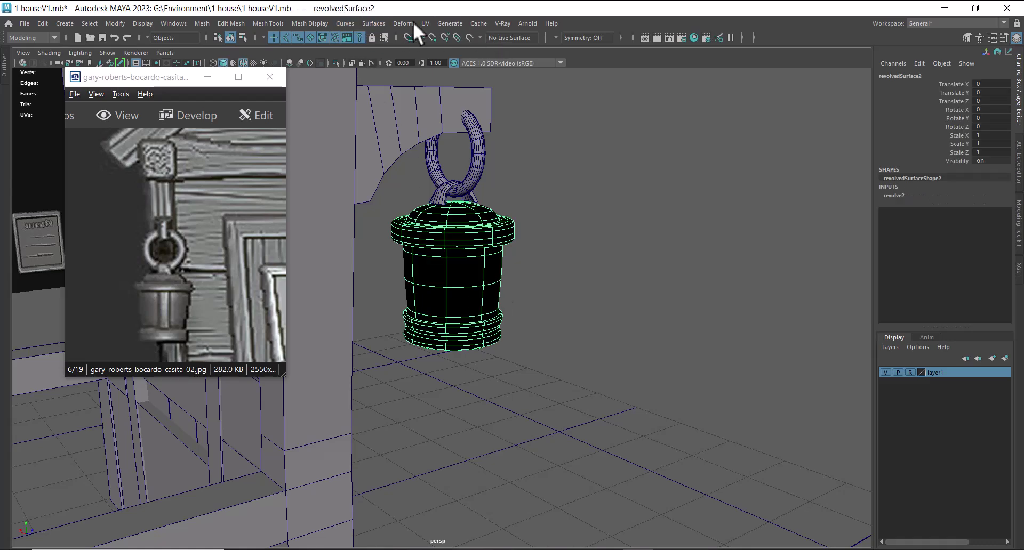
click(371, 25)
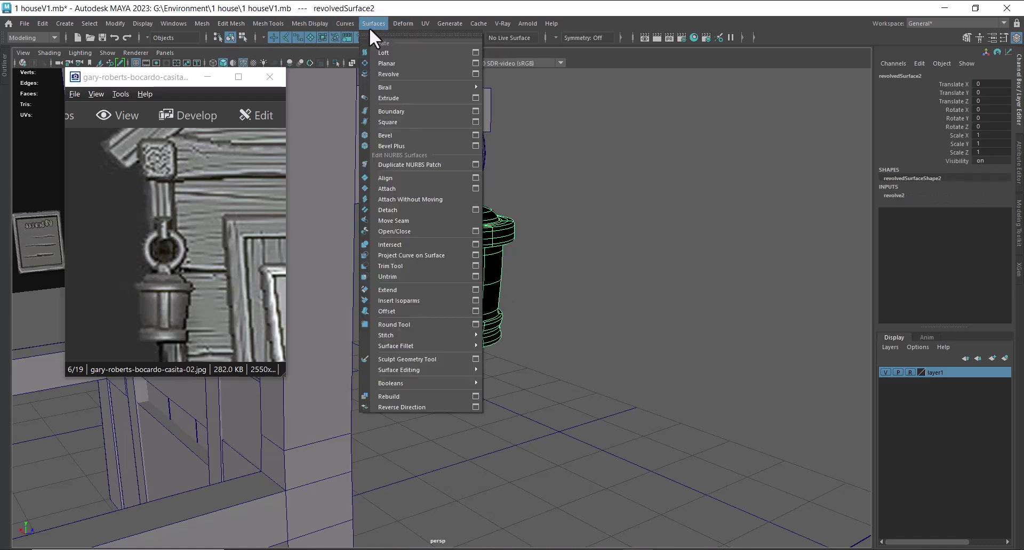
click(410, 407)
alt+drag(411, 406, 696, 350)
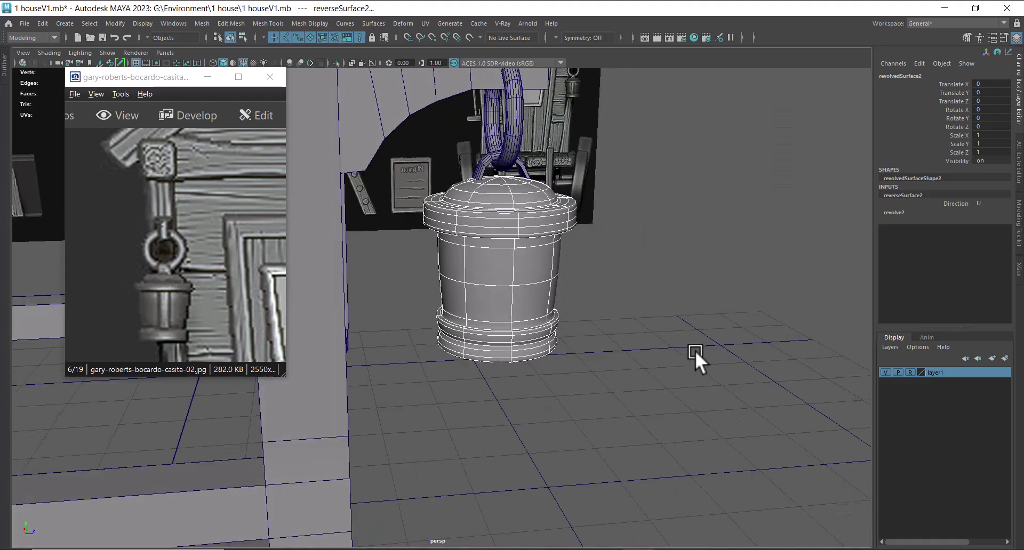
click(731, 379)
click(569, 224)
alt+right_drag(640, 329, 687, 371)
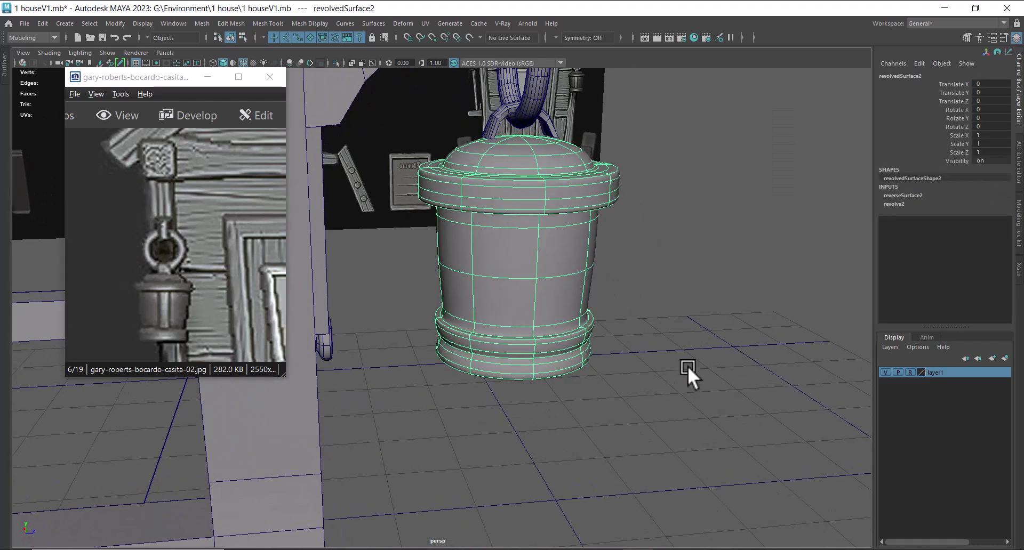
Examine the lantern in the enlarged reference image and minimize the image viewer.
click(238, 77)
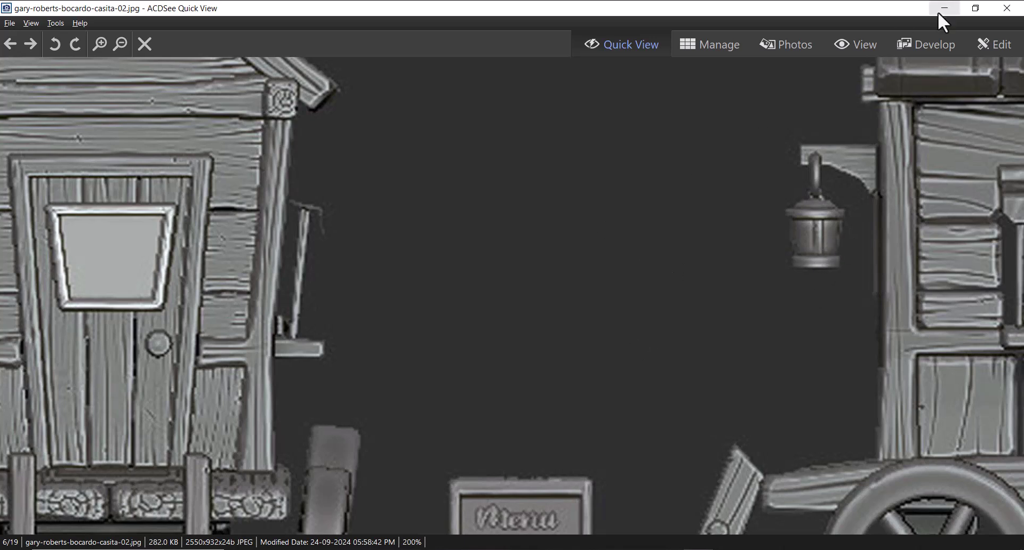
click(940, 10)
alt+drag(586, 366, 607, 414)
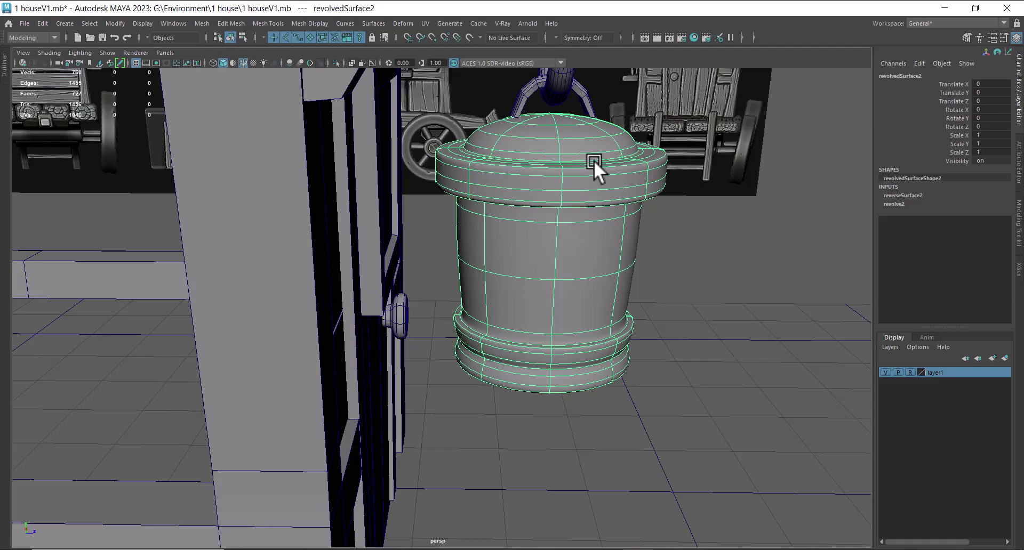
alt+drag(601, 222, 609, 197)
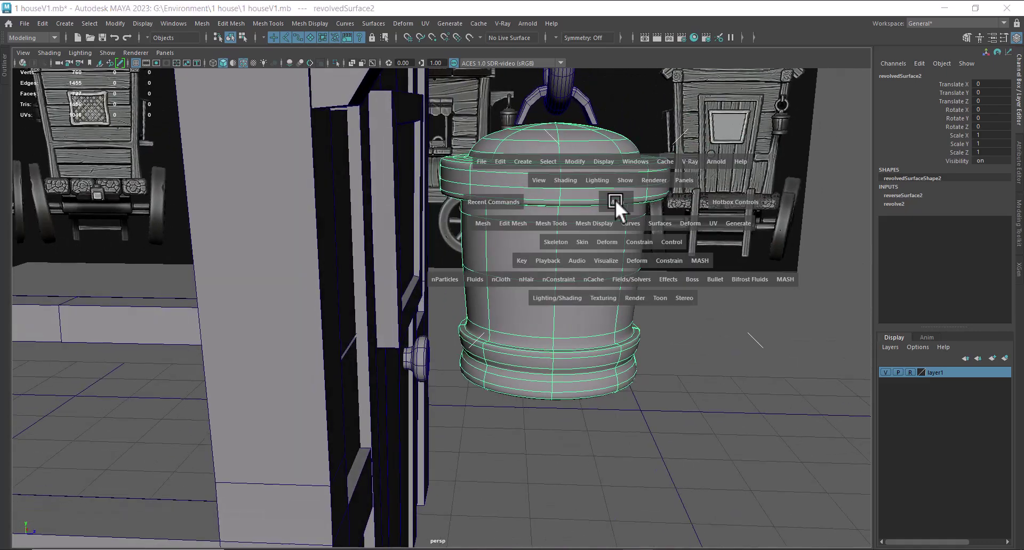
Lower the bottom vertices of the curved strap onto the lantern's domed lid and return to object mode.
key(space)
scroll(795, 372, up, 3)
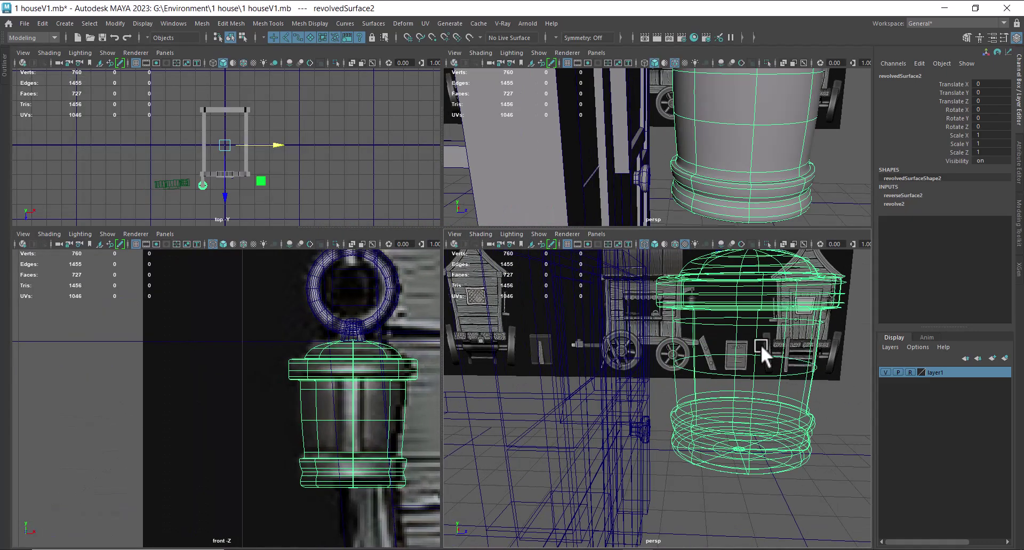
scroll(344, 372, up, 1)
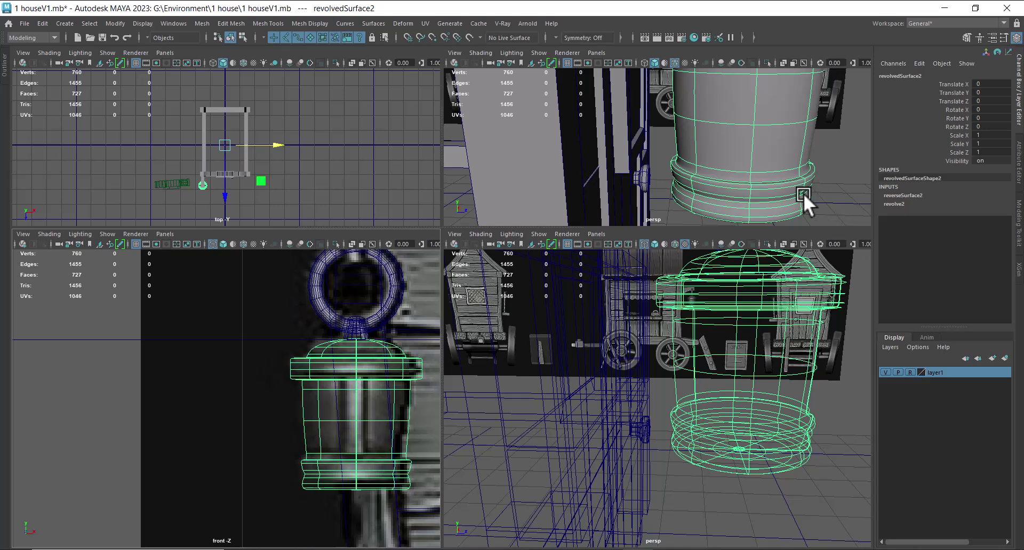
click(359, 333)
scroll(341, 406, up, 2)
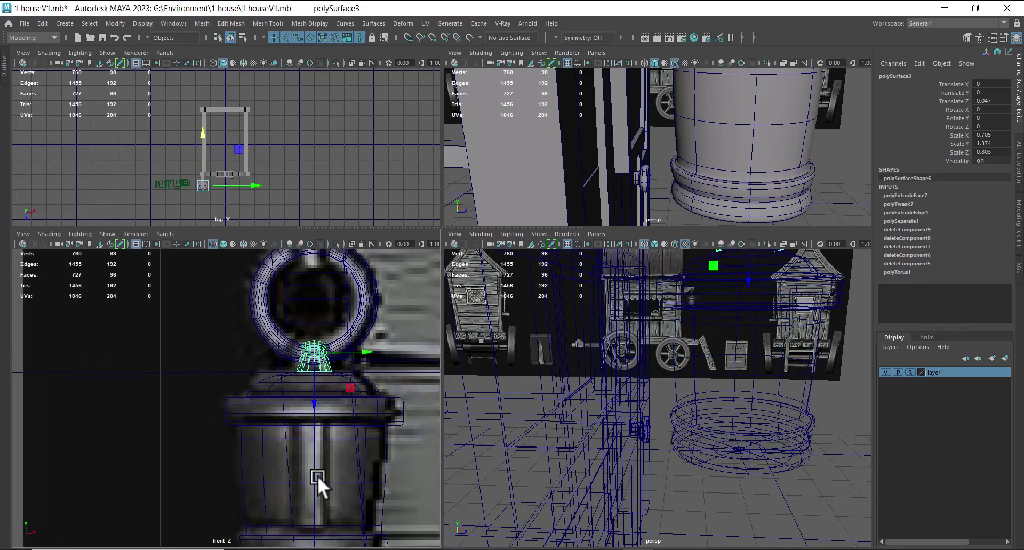
right_click(177, 357)
right_drag(102, 293, 124, 245)
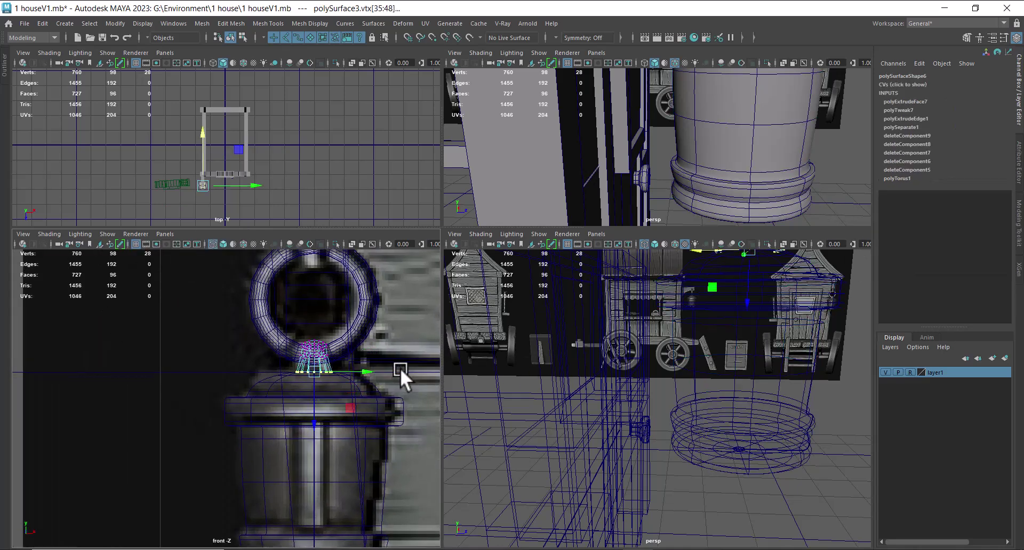
drag(311, 423, 312, 428)
scroll(720, 132, down, 1)
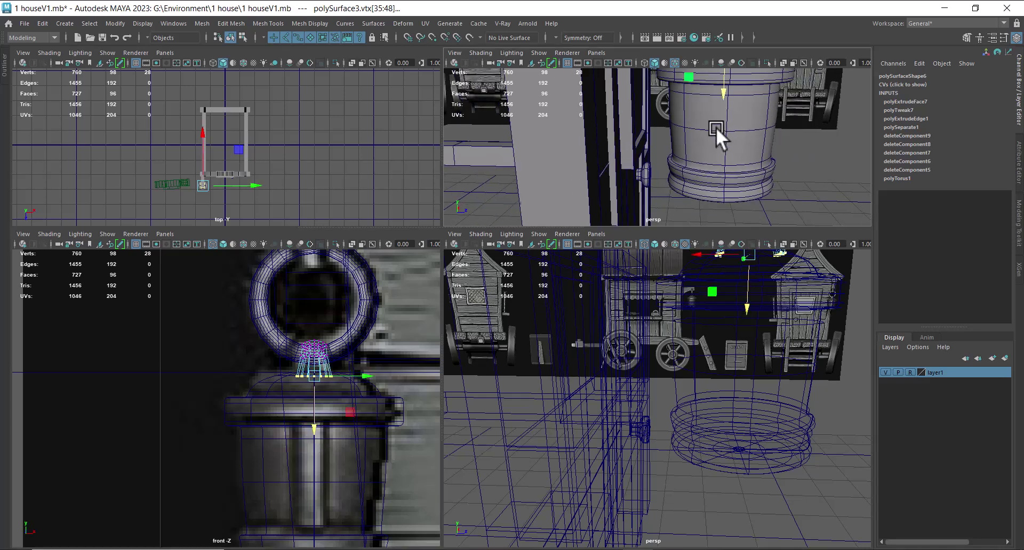
scroll(720, 132, down, 1)
alt+middle_drag(720, 132, 687, 181)
right_drag(723, 135, 795, 91)
click(755, 158)
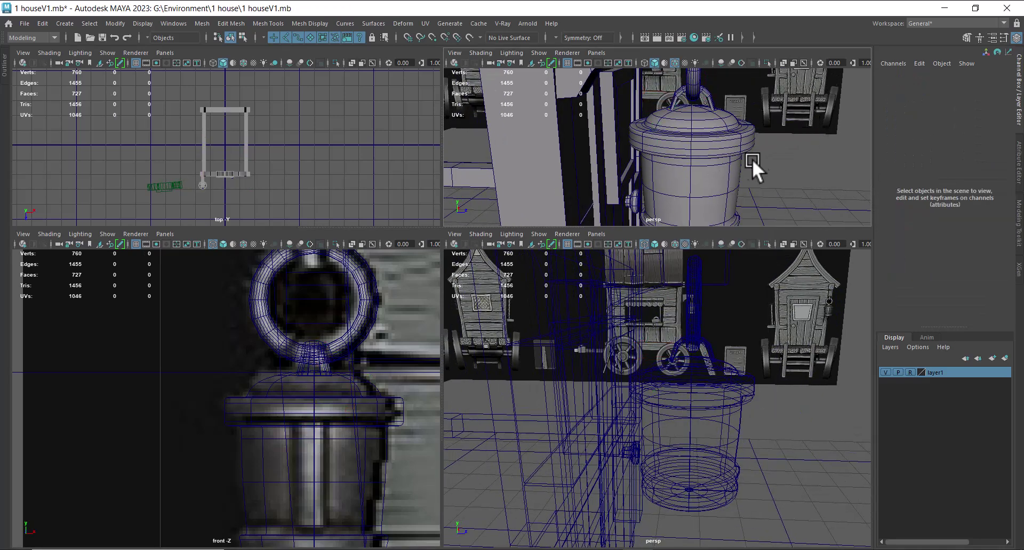
Create a polygon cube and move it to X -1.504, Y 4.99 at the lantern in the front view.
click(724, 188)
alt+drag(724, 187, 730, 140)
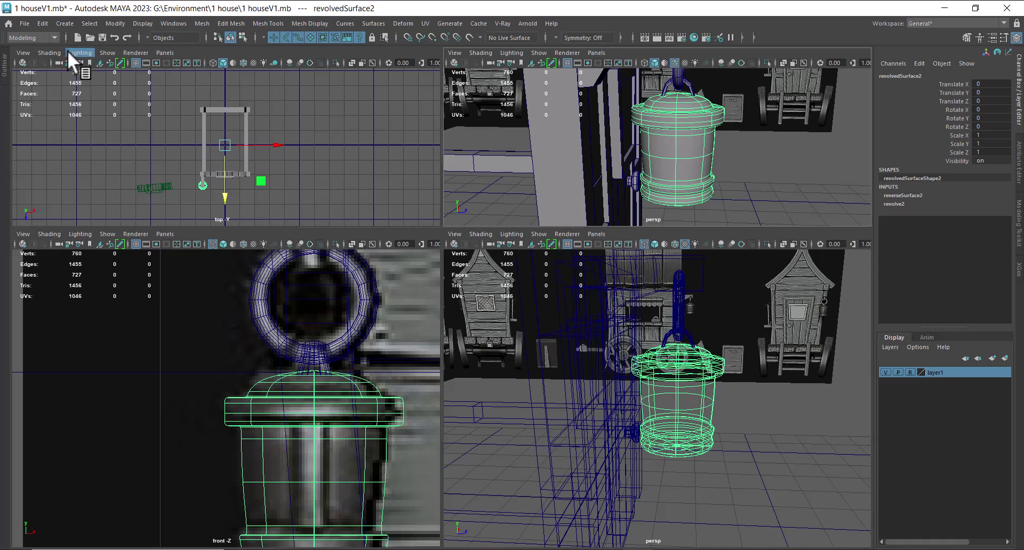
click(53, 21)
mouse_move(37, 22)
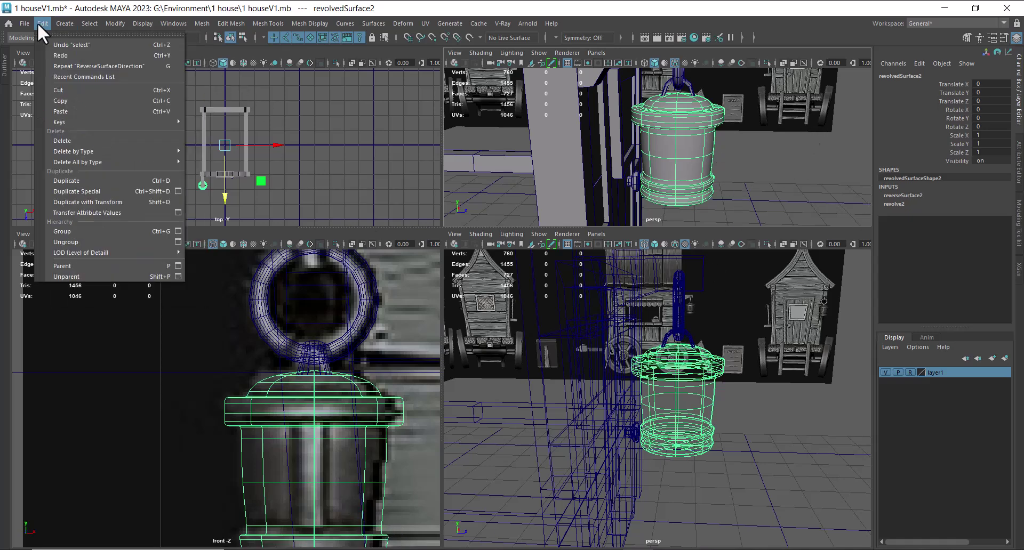
mouse_move(88, 62)
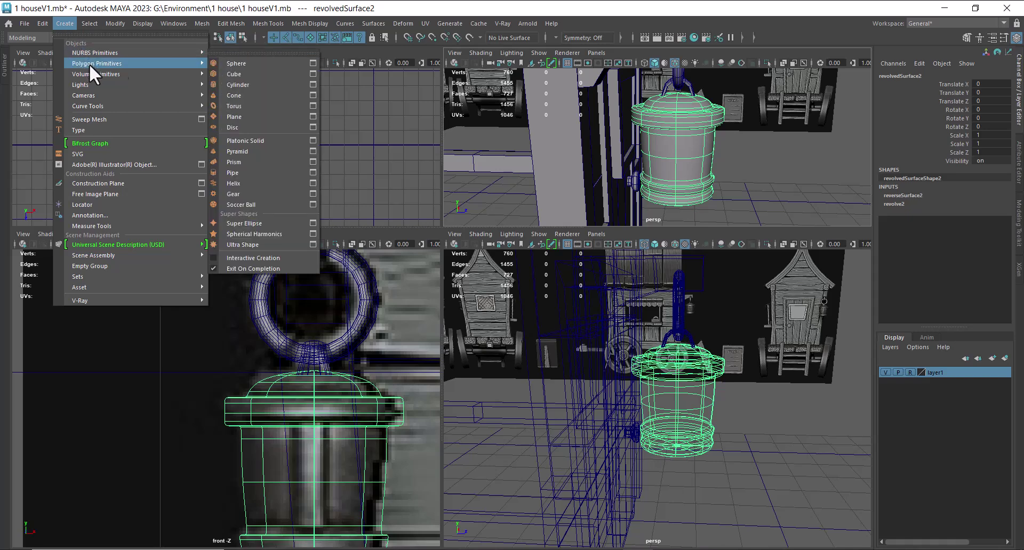
click(261, 74)
scroll(299, 343, down, 5)
middle_drag(281, 402, 267, 279)
scroll(252, 334, up, 6)
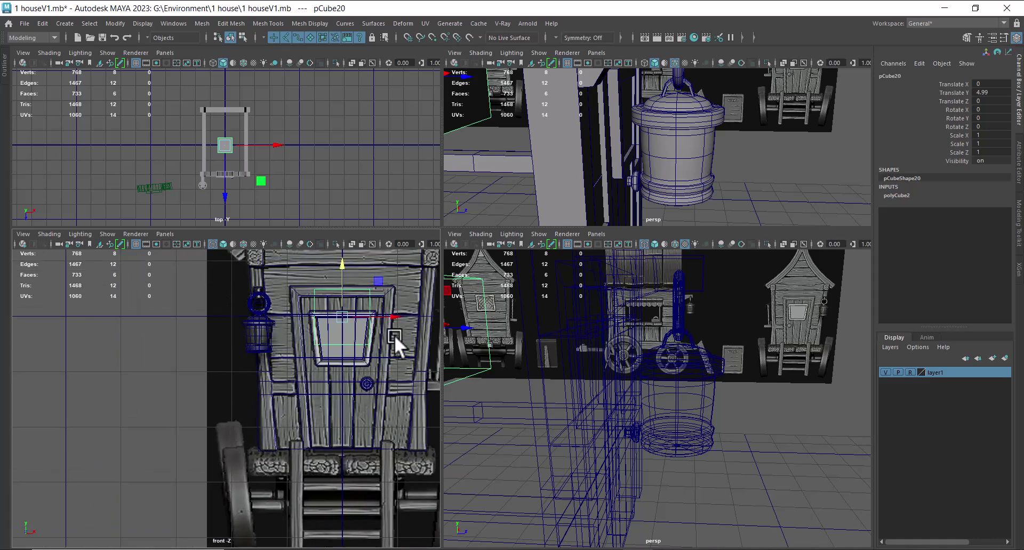
drag(393, 317, 285, 330)
Scale the cube uniformly to 0.103 and lower it to Y 4.553, over the lower part of the lantern body.
scroll(315, 328, up, 5)
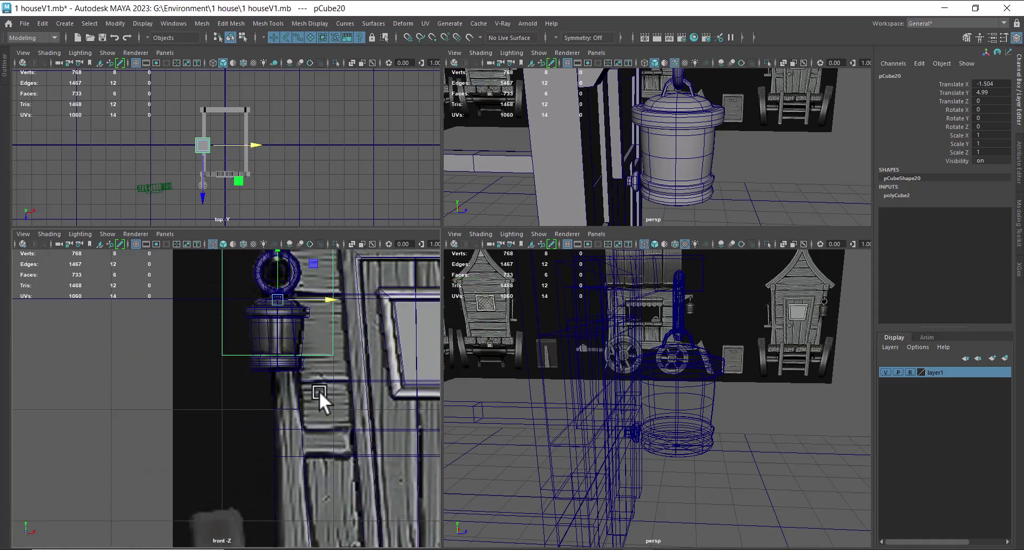
key(space)
alt+middle_drag(473, 248, 338, 428)
key(r)
drag(411, 291, 237, 338)
key(w)
scroll(435, 310, up, 2)
drag(417, 258, 407, 373)
drag(449, 404, 525, 368)
Move the small cube along Z to 2.935, at the lantern body's outer edge in the side view.
key(space)
scroll(642, 313, down, 5)
alt+drag(432, 246, 470, 273)
scroll(575, 383, down, 6)
key(space)
drag(582, 381, 530, 367)
scroll(591, 381, down, 5)
scroll(531, 369, up, 1)
drag(375, 312, 567, 335)
scroll(623, 466, up, 8)
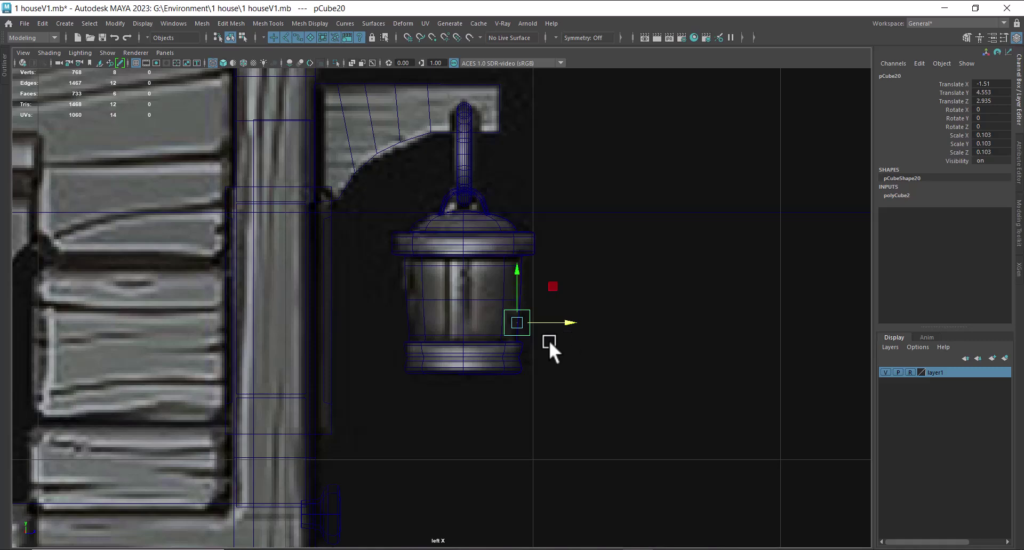
Flatten the cube to a Z scale of 0.034 and lower it to Y 4.524 onto the lantern's base ring.
scroll(566, 341, up, 4)
scroll(708, 482, up, 3)
drag(658, 339, 622, 343)
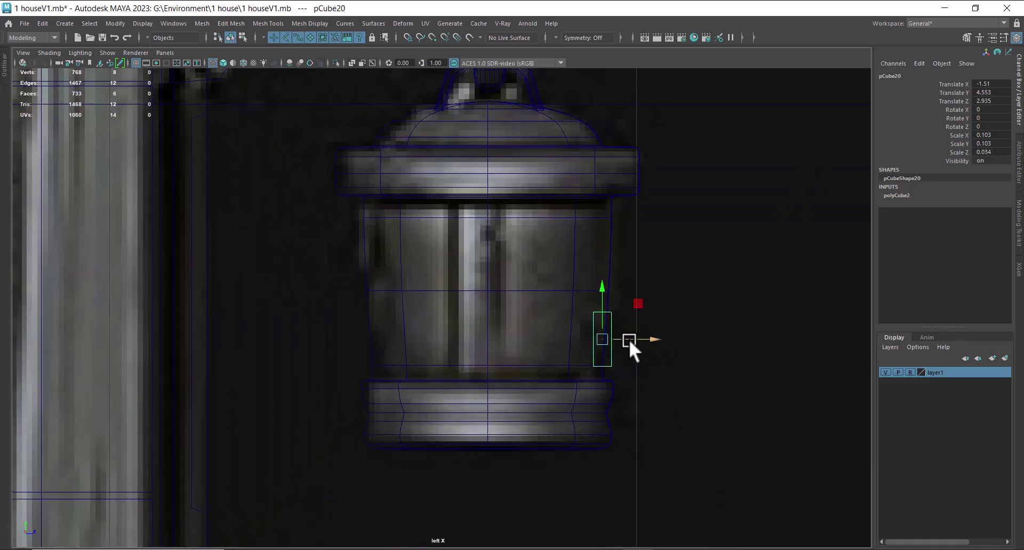
drag(601, 286, 596, 297)
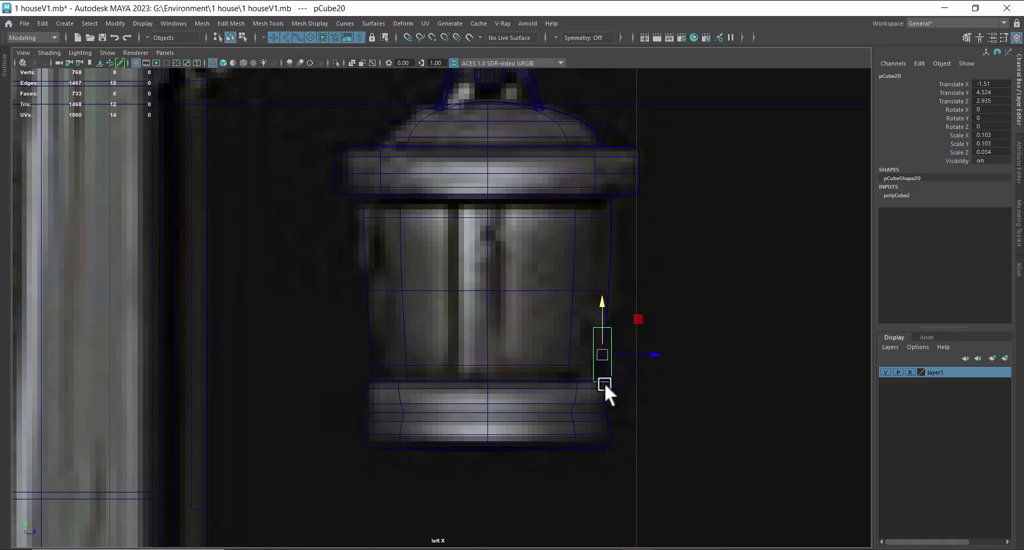
Raise the cube's top vertices to the underside of the lantern's upper rim to form a vertical bar.
scroll(606, 376, up, 1)
right_drag(768, 287, 662, 295)
drag(532, 361, 627, 318)
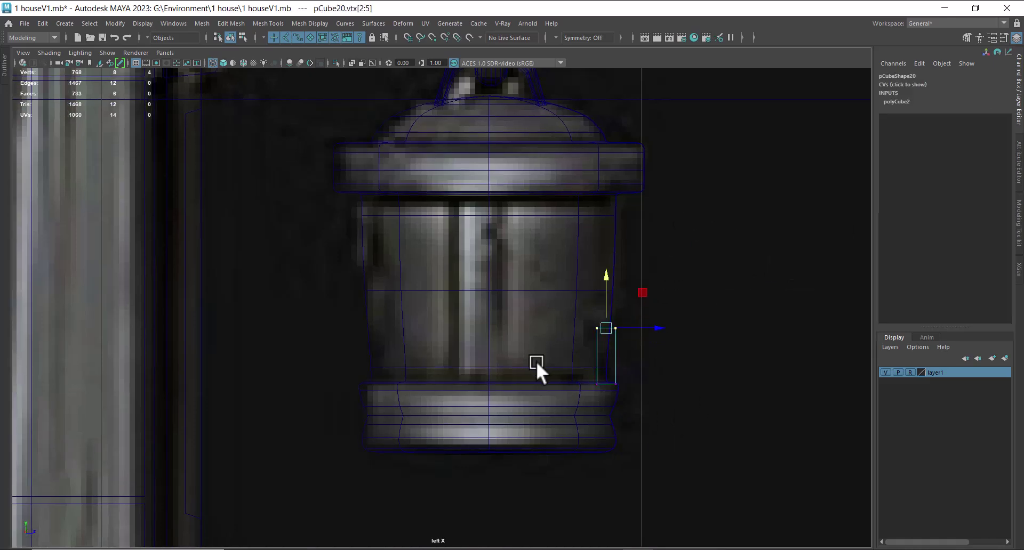
drag(606, 279, 610, 141)
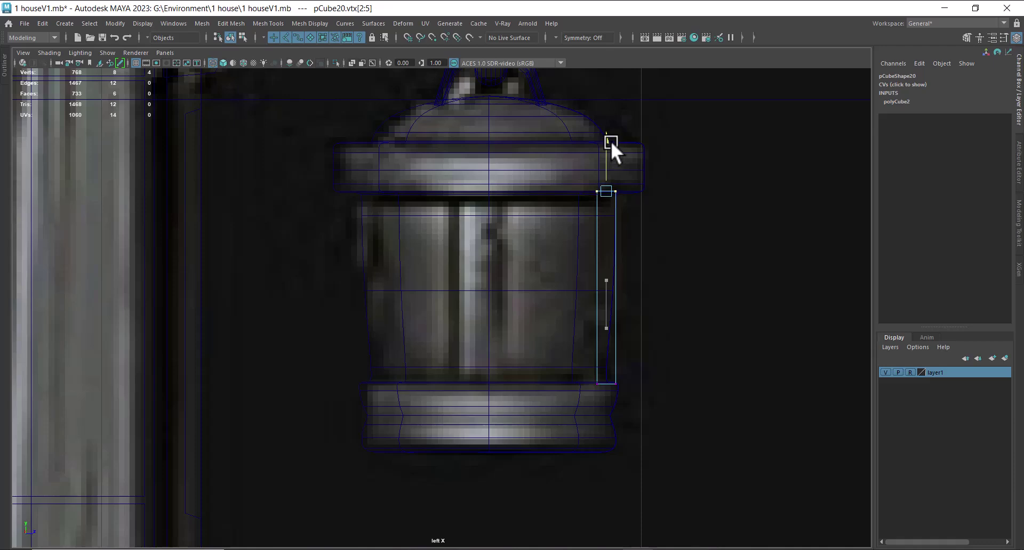
Shift the bar's bottom vertices inward and its top vertices outward to follow the lantern's tapered side.
drag(680, 363, 561, 430)
scroll(707, 409, up, 1)
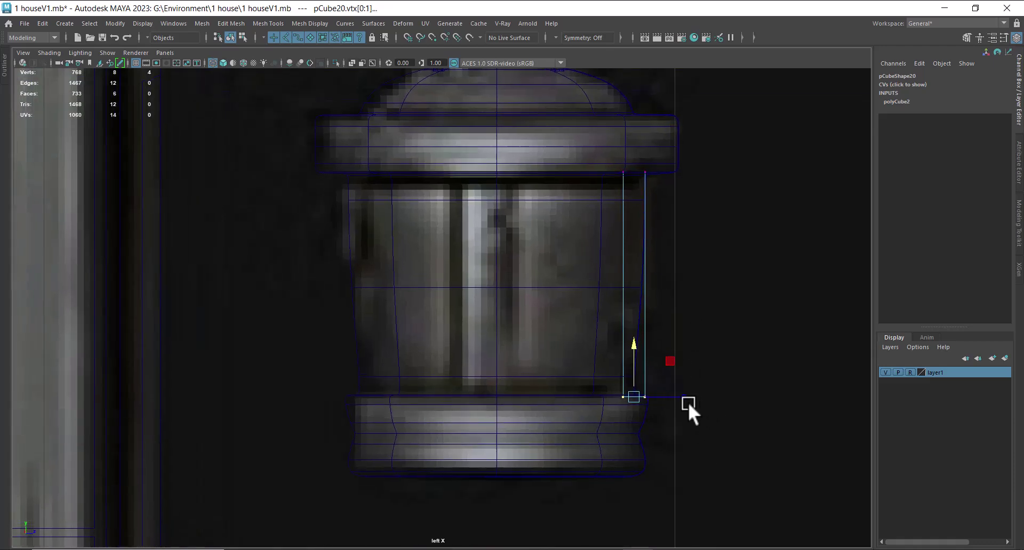
scroll(689, 402, up, 5)
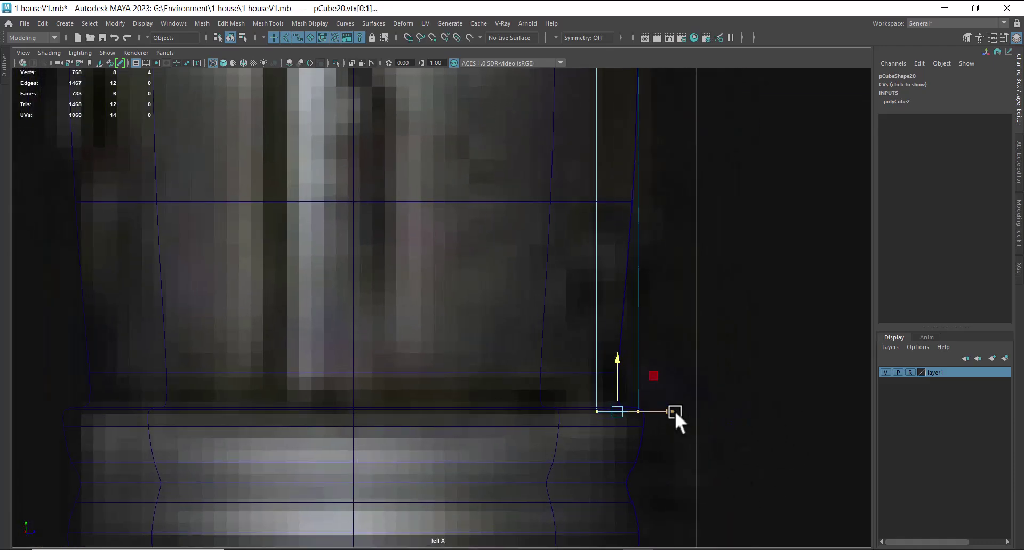
drag(675, 411, 670, 411)
alt+middle_drag(704, 152, 676, 337)
drag(667, 141, 543, 205)
drag(638, 164, 652, 164)
key([)
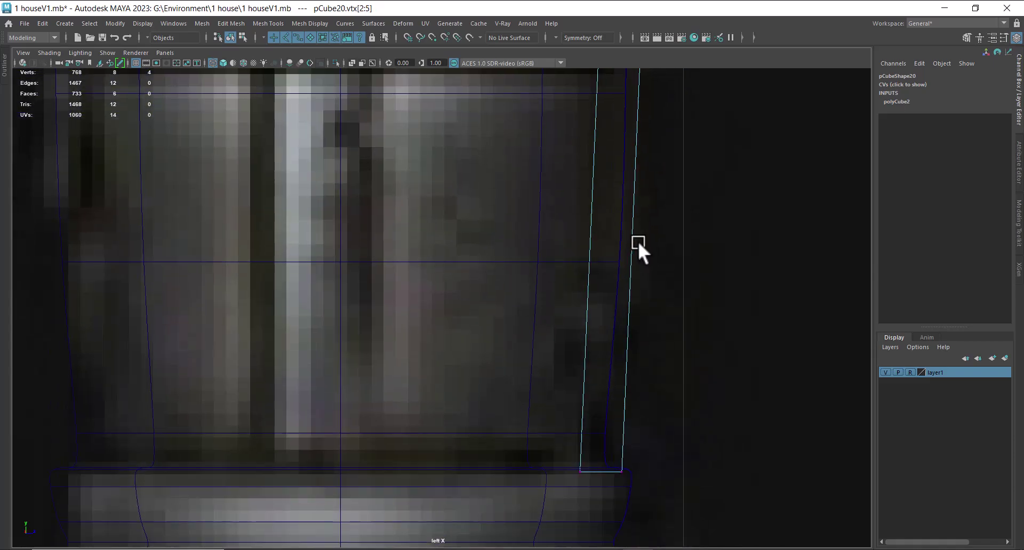
drag(673, 460, 497, 538)
drag(655, 468, 651, 468)
Return the bar to object mode and select the lantern body in the shaded perspective view.
scroll(696, 434, down, 6)
key(space)
mouse_move(652, 434)
mouse_down()
mouse_move(663, 223)
mouse_move(719, 302)
mouse_move(662, 447)
mouse_move(536, 344)
mouse_move(496, 341)
mouse_up()
key(4)
key(5)
mouse_move(496, 341)
alt+right_down()
mouse_move(694, 386)
mouse_move(746, 411)
alt+right_up()
mouse_move(747, 411)
alt+mouse_down()
mouse_move(705, 431)
mouse_move(619, 444)
mouse_move(614, 457)
mouse_move(397, 367)
mouse_move(437, 293)
mouse_move(417, 346)
alt+mouse_up()
right_drag(412, 251, 540, 187)
alt+drag(224, 457, 302, 490)
click(306, 407)
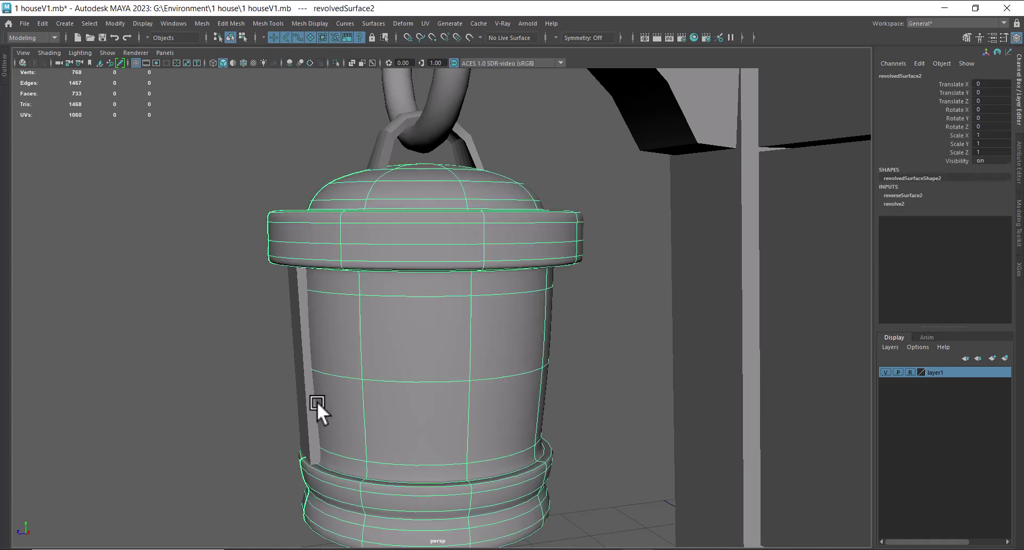
Hide everything in the scene except the lantern body and its vertical bar.
alt+drag(303, 407, 443, 414)
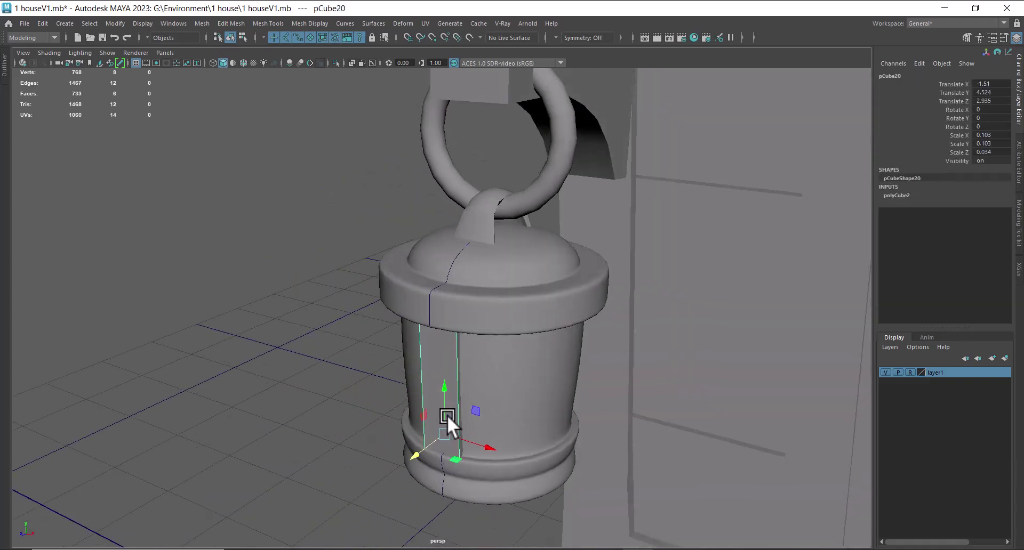
key(alt+h)
alt+drag(502, 399, 462, 436)
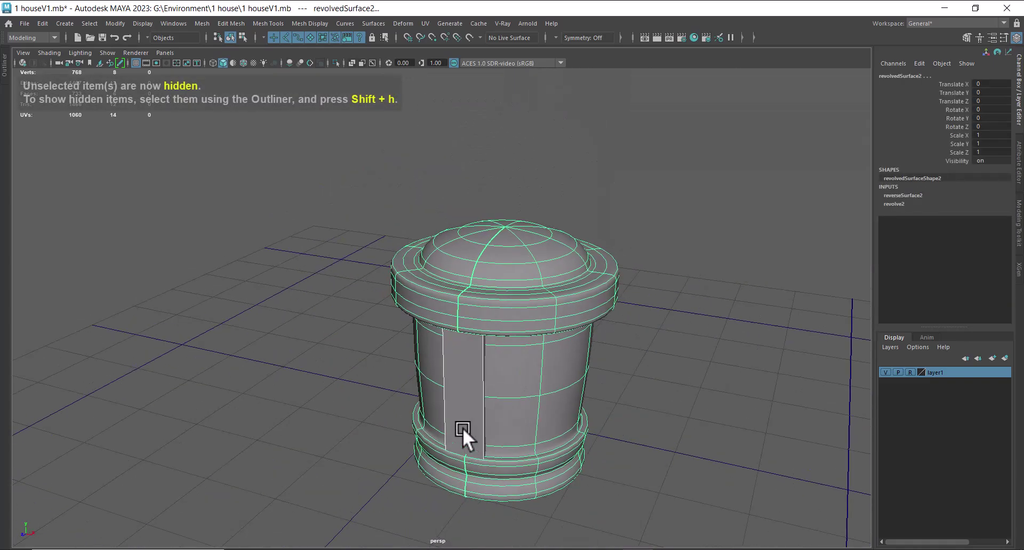
Freeze all transformations of the vertical bar.
drag(997, 84, 960, 162)
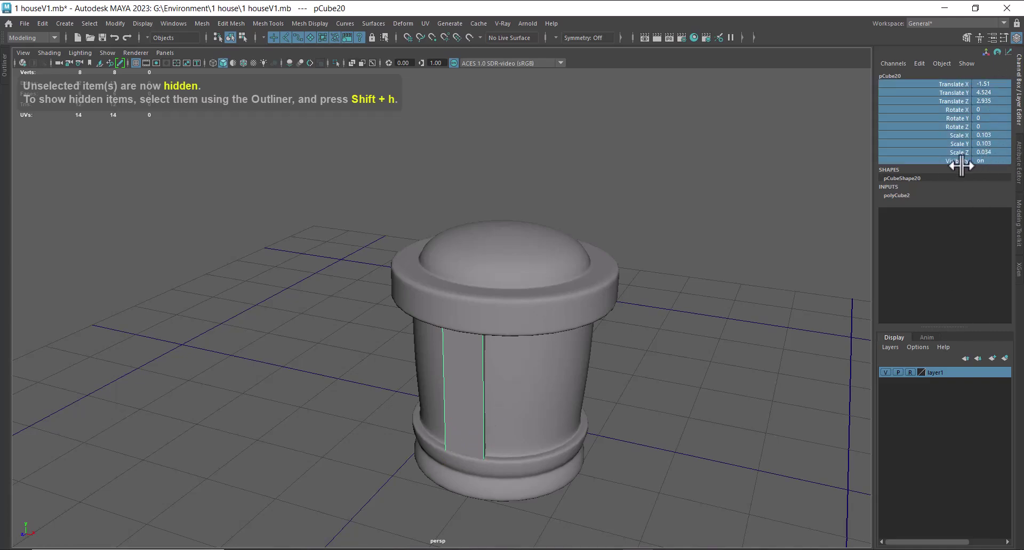
right_click(944, 139)
mouse_move(960, 318)
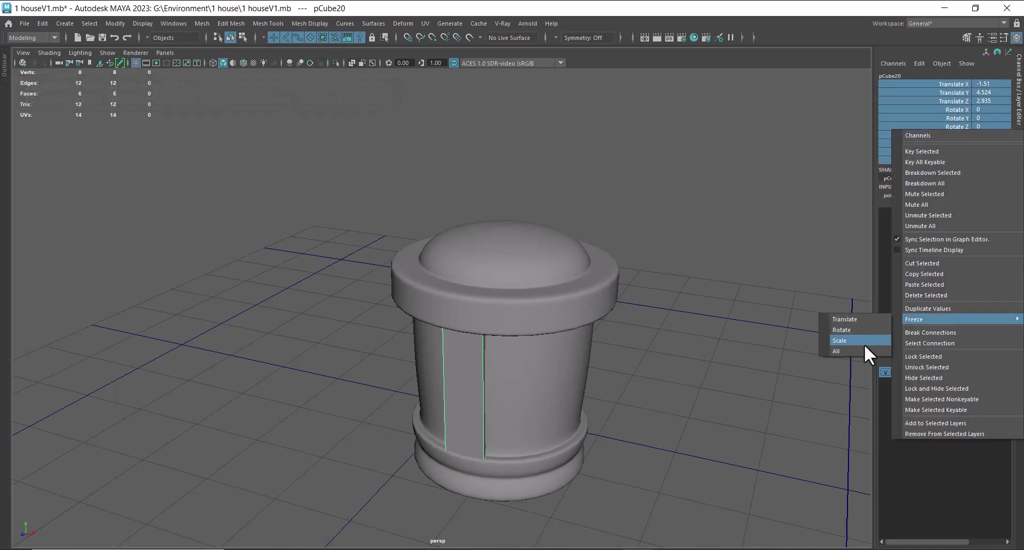
click(837, 353)
click(837, 355)
click(475, 433)
Move the bar's pivot close to the lantern's centre in the wireframe top view.
alt+drag(549, 354, 633, 354)
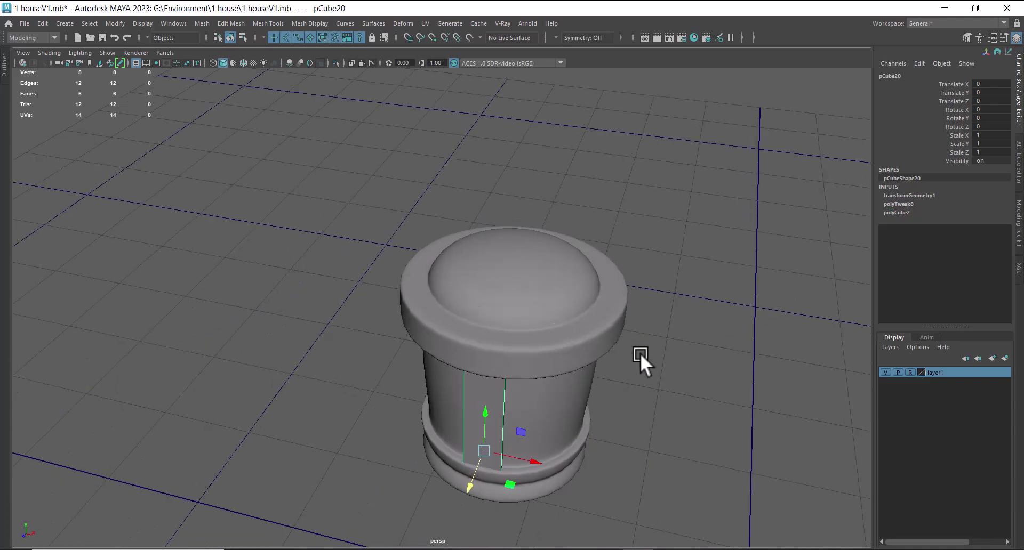
key(space)
drag(719, 366, 661, 368)
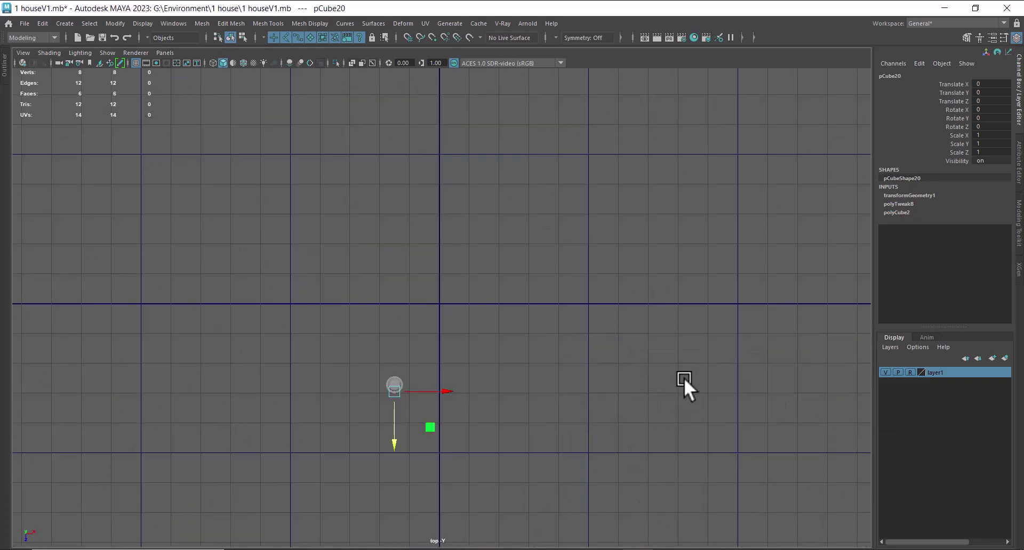
scroll(674, 378, down, 5)
key(4)
scroll(591, 446, up, 2)
scroll(503, 251, up, 5)
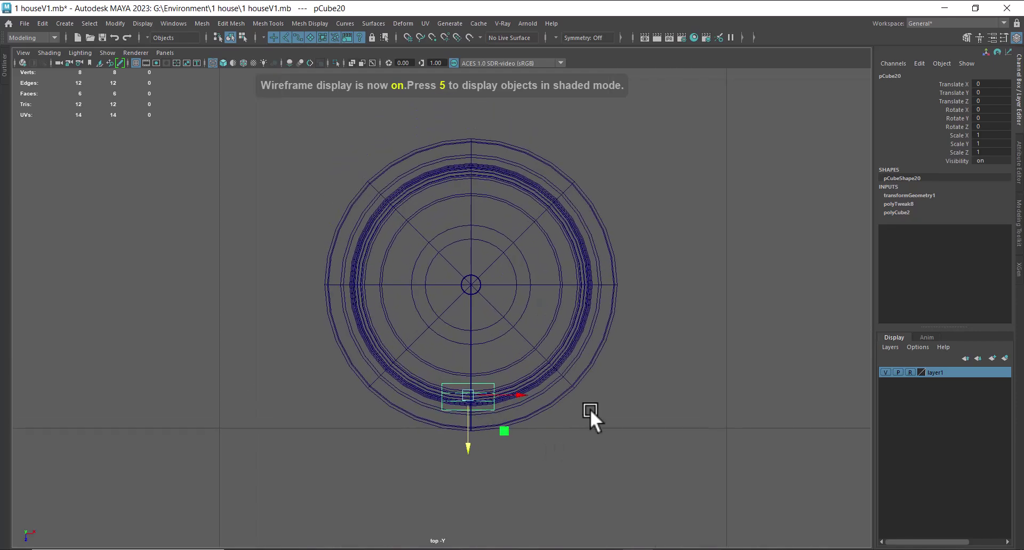
key(d)
key(v)
middle_drag(471, 284, 494, 302)
key(v)
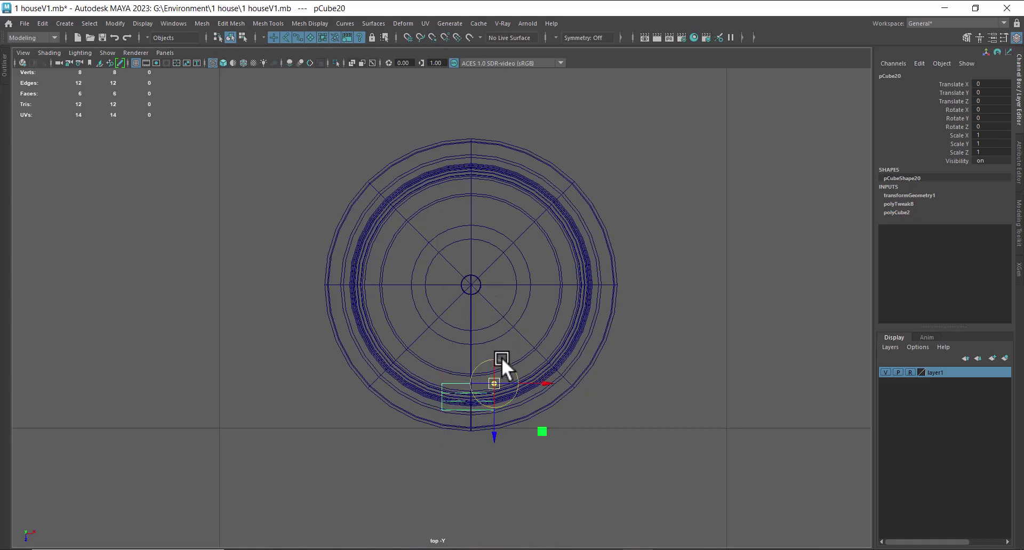
middle_drag(501, 437, 501, 310)
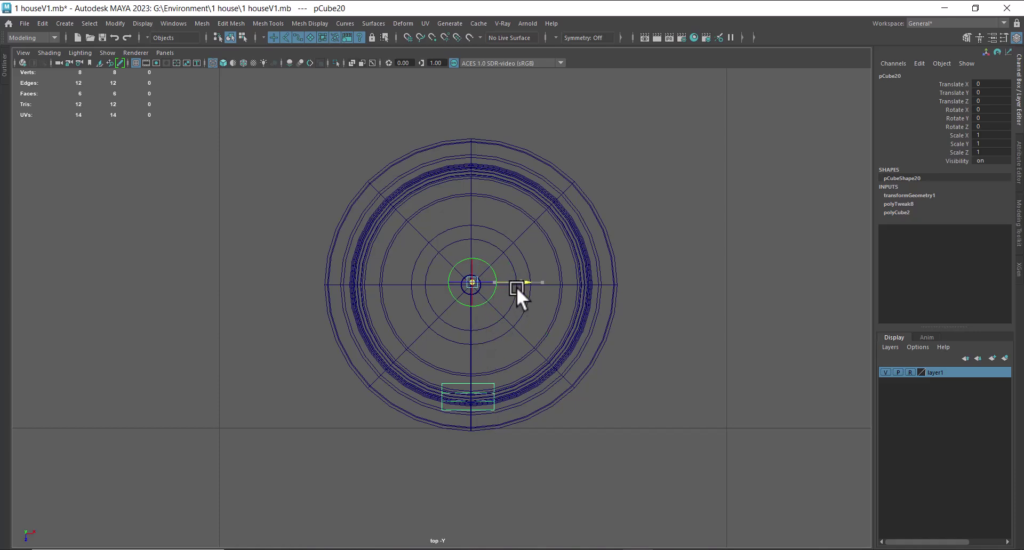
Snap the bar's pivot exactly onto the centre point of the lantern's circles and return to the perspective view.
alt+right_drag(520, 298, 679, 311)
alt+middle_drag(679, 312, 613, 390)
scroll(599, 382, up, 3)
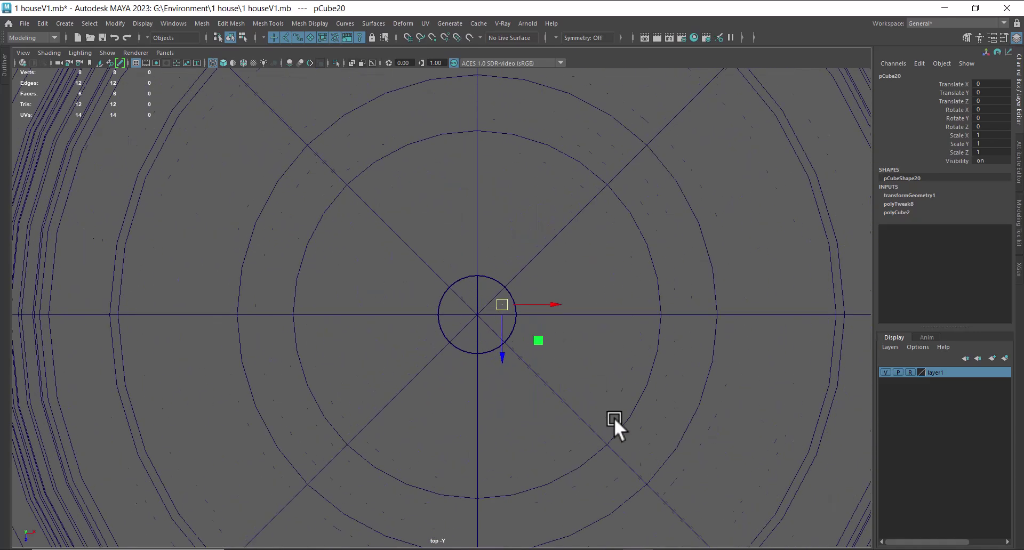
key(d)
key(v)
middle_drag(478, 315, 453, 326)
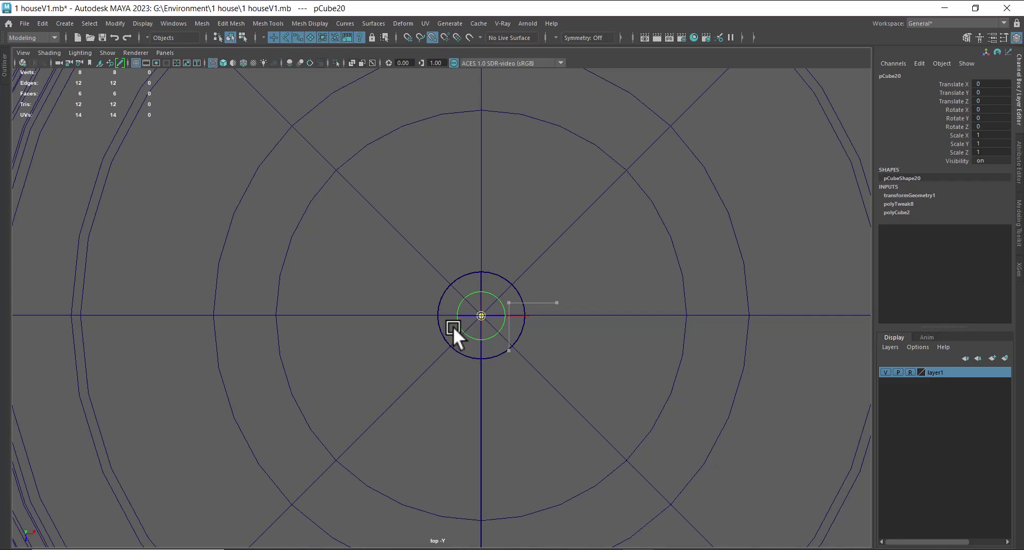
scroll(594, 410, down, 12)
scroll(592, 414, up, 1)
key(space)
key(space)
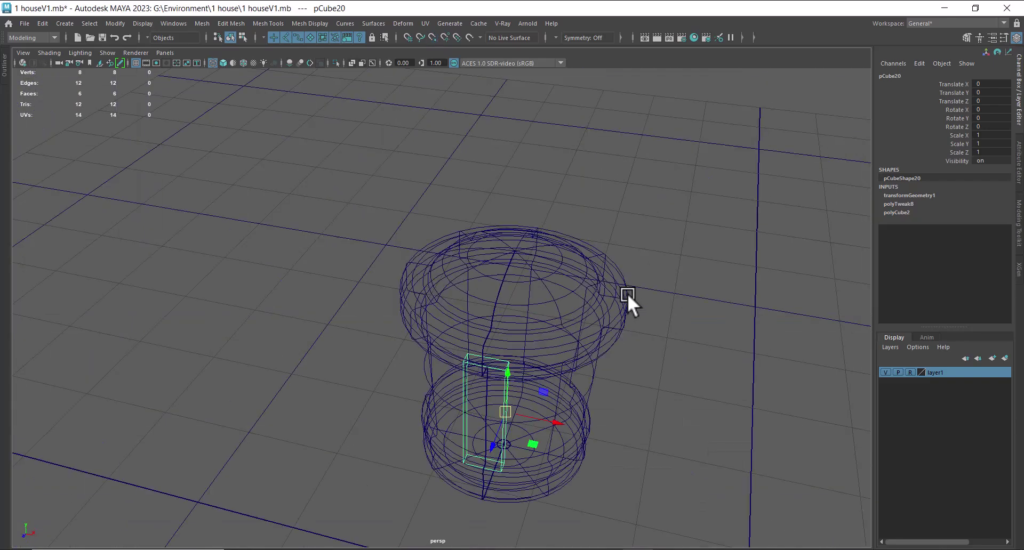
Insert a vertical edge loop down the middle of the bar, working in wireframe display.
alt+drag(627, 293, 648, 315)
key(6)
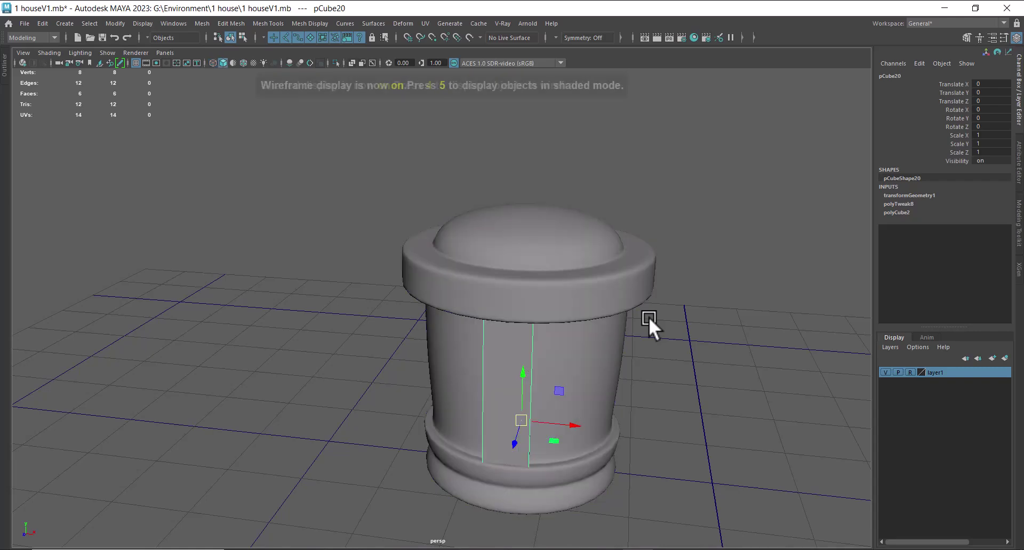
alt+drag(597, 367, 633, 360)
alt+right_drag(632, 360, 768, 393)
click(768, 392)
click(637, 353)
alt+drag(635, 380, 619, 362)
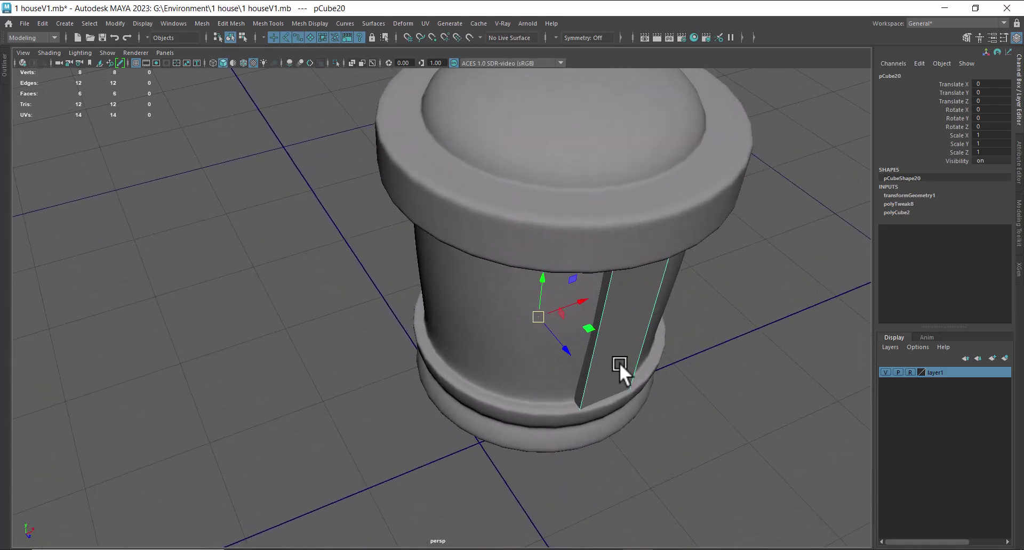
key(4)
right_drag(605, 266, 618, 297)
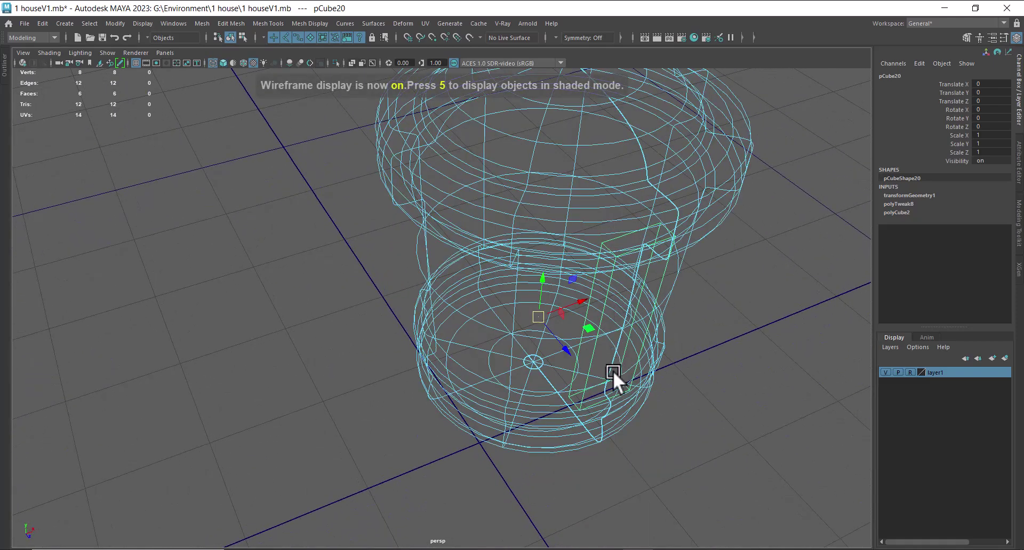
right_drag(710, 289, 813, 273)
click(808, 205)
click(586, 377)
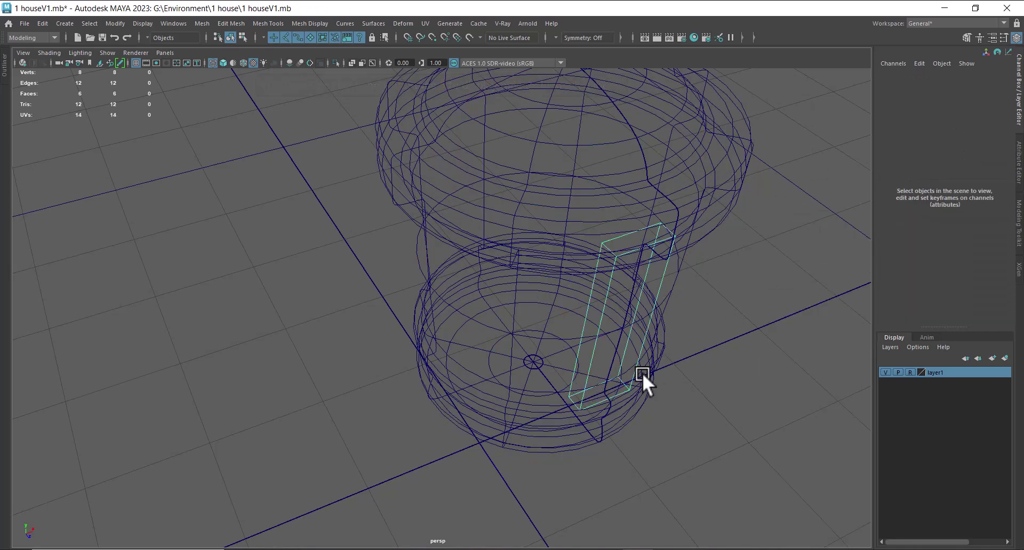
click(603, 398)
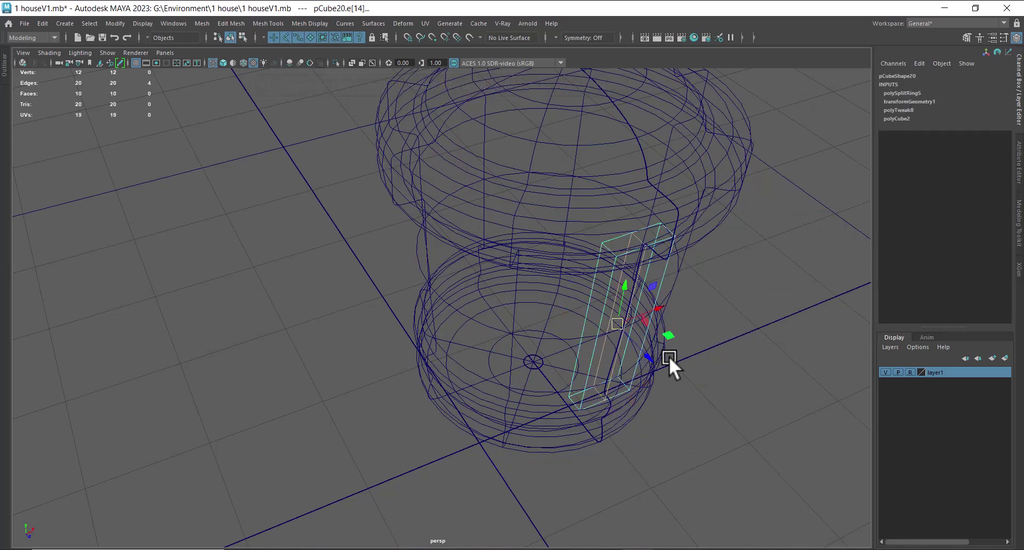
Push the bar's middle edge loop slightly outward in shaded display and return the bar to object mode.
key(5)
alt+drag(667, 365, 679, 392)
key(q)
key(w)
alt+drag(657, 341, 671, 246)
mouse_move(613, 274)
alt+mouse_down()
mouse_move(599, 251)
mouse_move(628, 242)
mouse_move(665, 274)
mouse_move(612, 290)
alt+mouse_up()
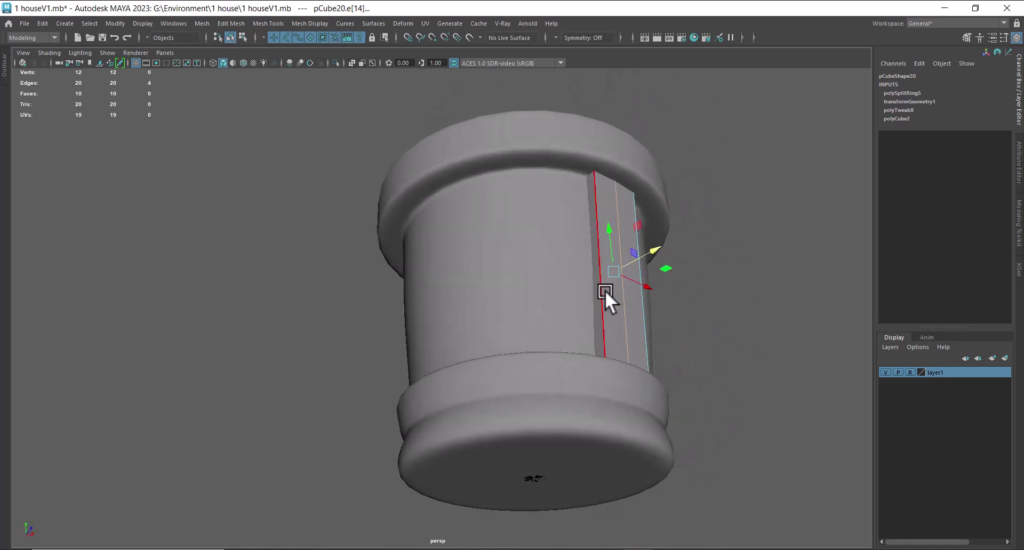
right_drag(607, 293, 670, 228)
click(635, 307)
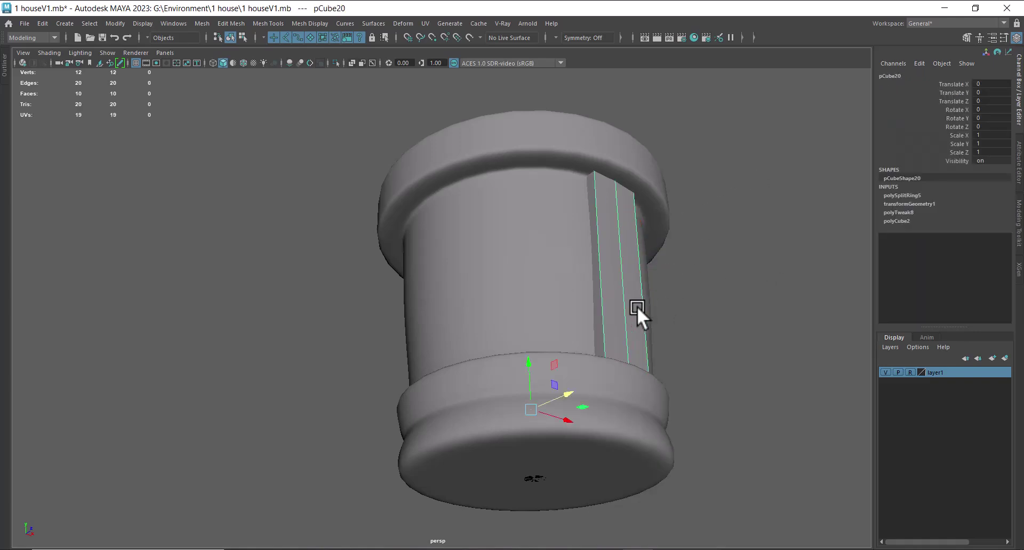
Isolate the bar and shift its two narrow side faces slightly inward along Z in the top view to strengthen its bend.
key(alt+h)
alt+drag(658, 340, 608, 393)
right_drag(647, 255, 653, 281)
click(585, 340)
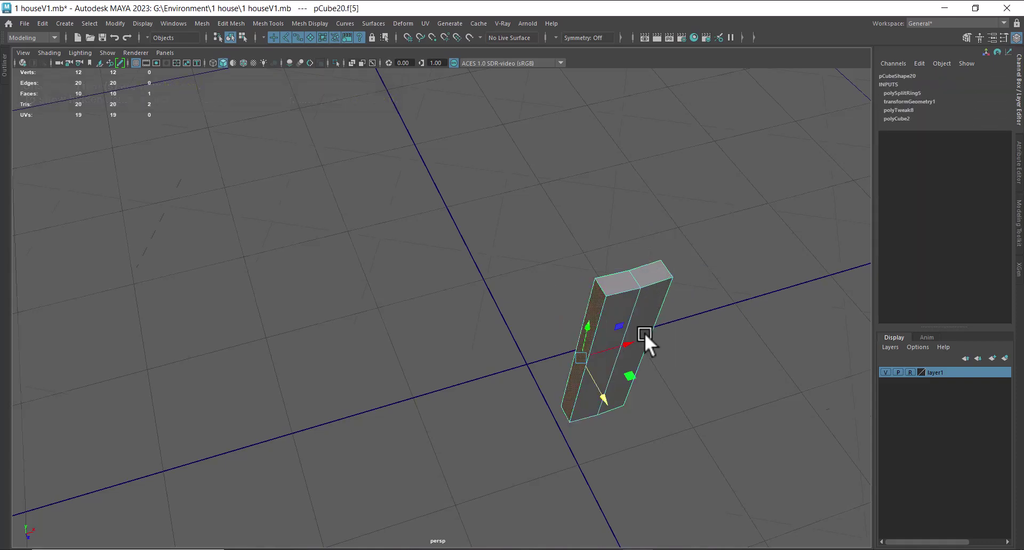
alt+drag(690, 338, 489, 446)
shift+click(478, 451)
key(space)
drag(587, 421, 529, 427)
scroll(476, 259, up, 5)
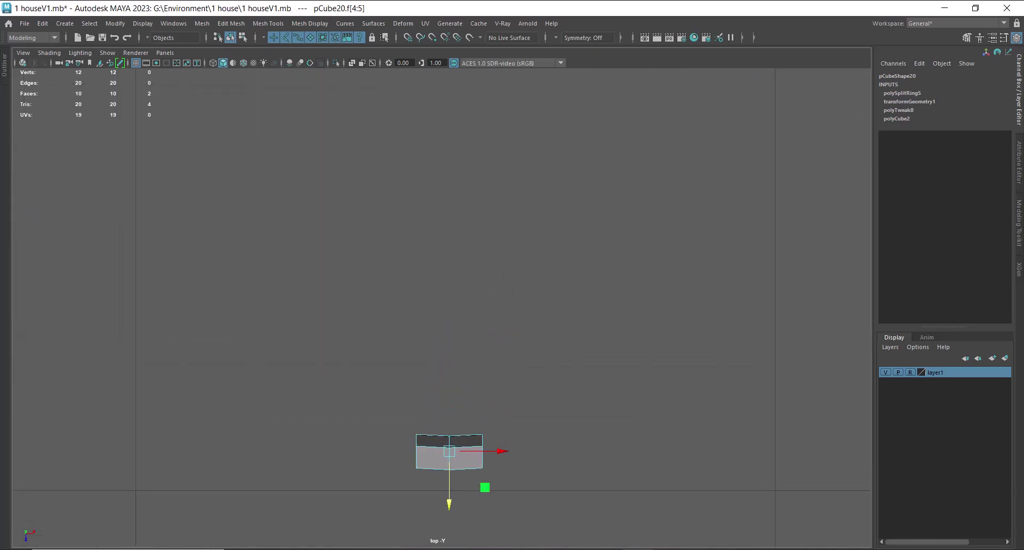
right_drag(448, 500, 579, 221)
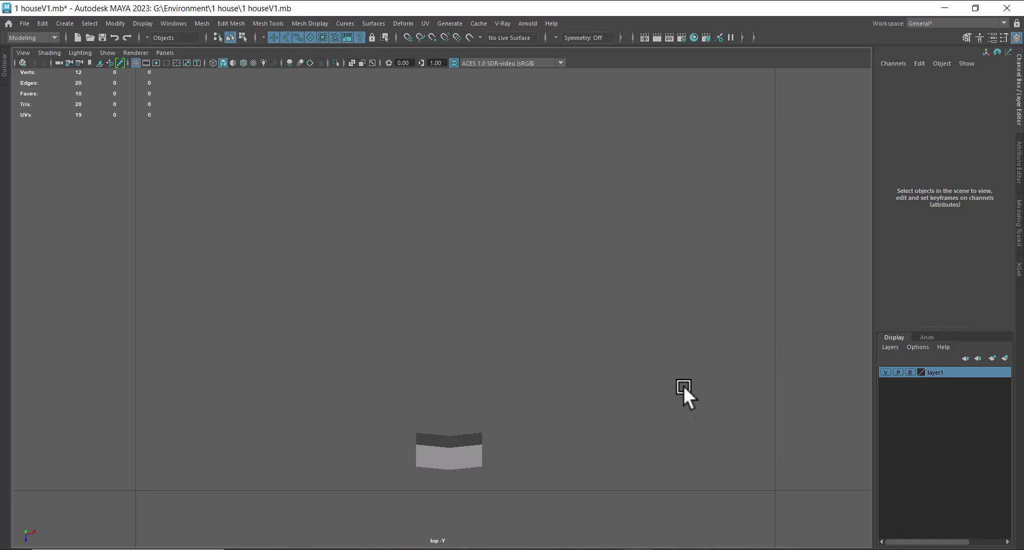
Turn off the bar's isolation to bring back the lantern body and reselect the bar in the perspective view.
key(ctrl+1)
scroll(670, 410, down, 10)
key(space)
drag(646, 429, 654, 284)
scroll(676, 318, down, 5)
alt+drag(676, 317, 580, 291)
click(580, 291)
scroll(571, 364, up, 1)
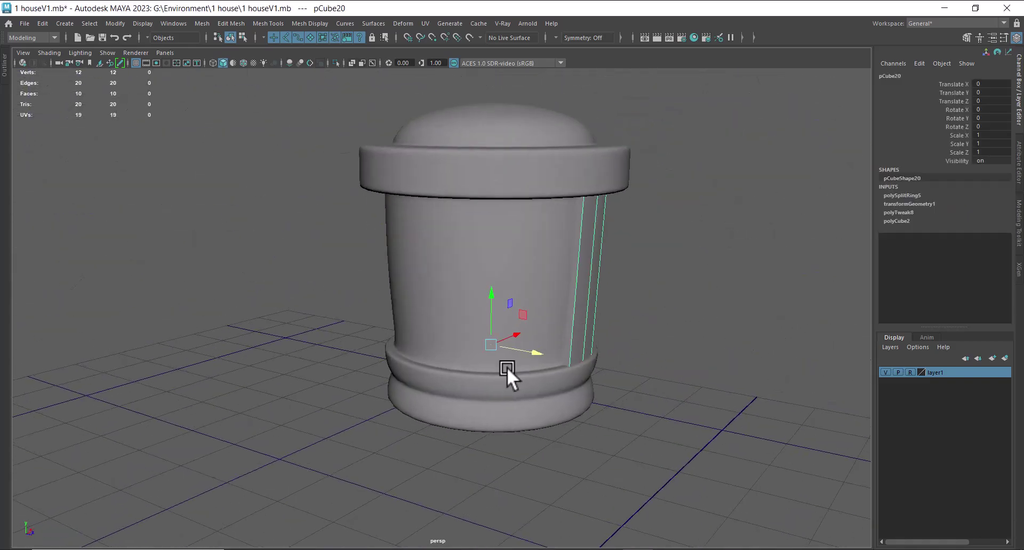
Open the Duplicate Special options for the bar and divide 360 by 4 in Calculator.
click(40, 24)
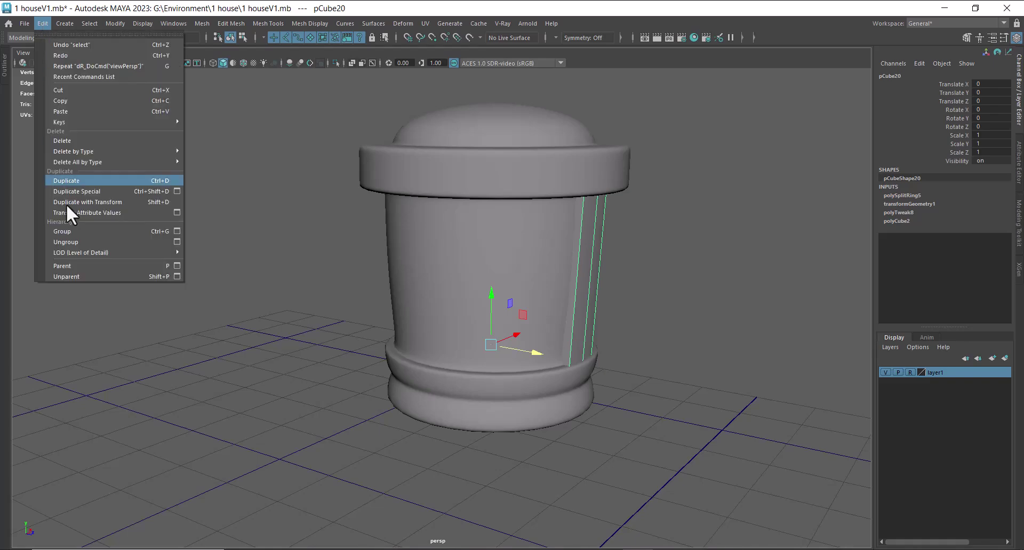
click(177, 191)
key(super)
text(cal)
click(120, 200)
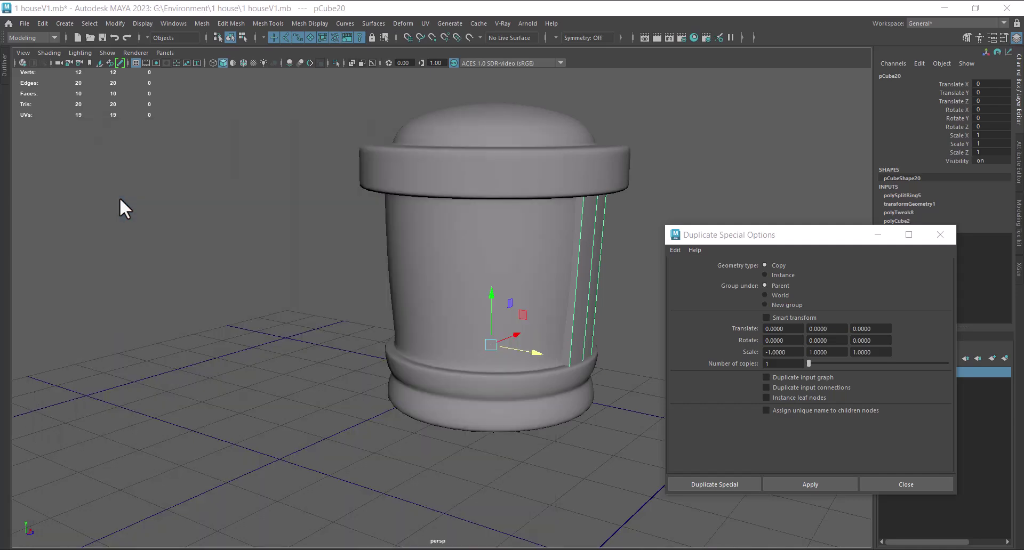
drag(823, 85, 295, 144)
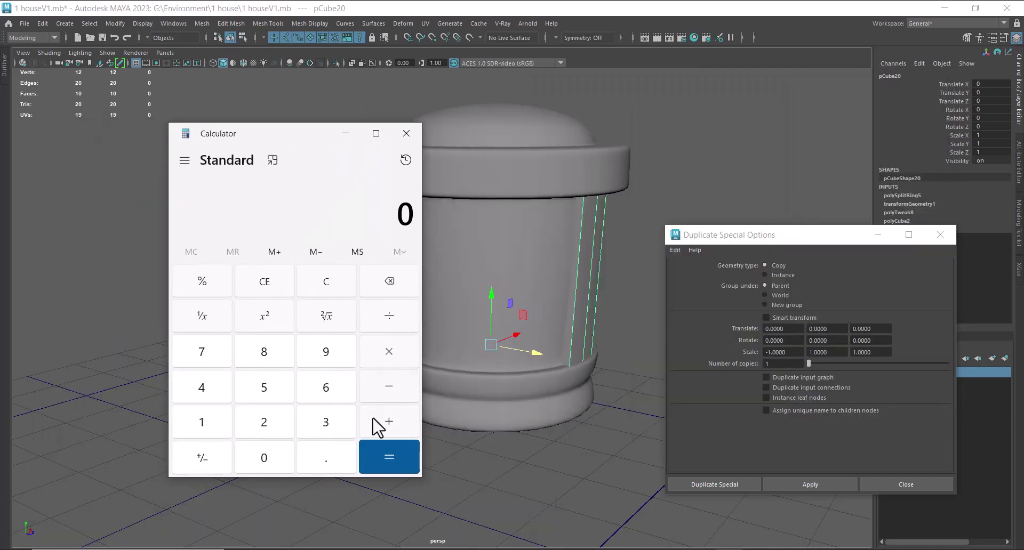
click(327, 425)
click(326, 389)
click(268, 461)
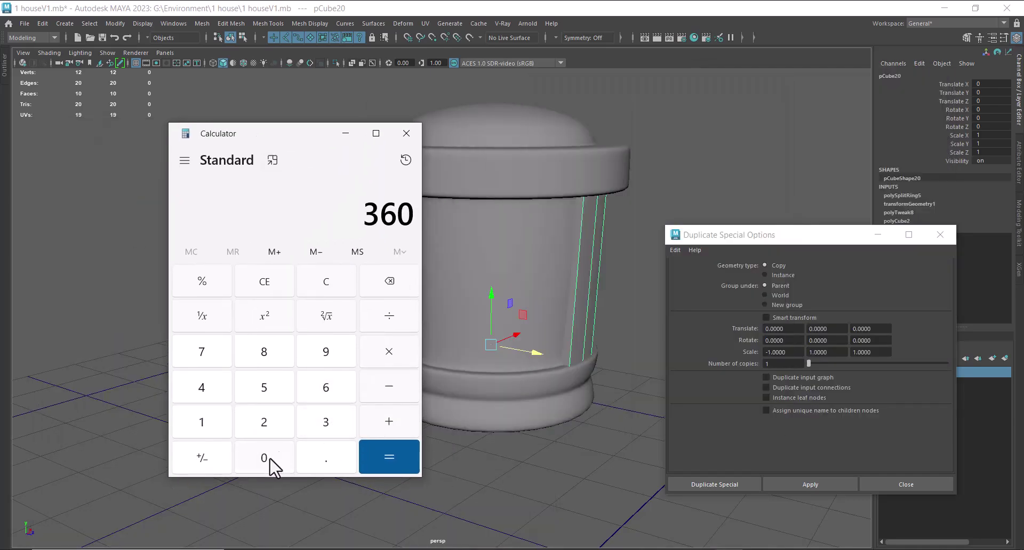
click(390, 315)
click(206, 393)
click(389, 457)
Reset the Duplicate Special settings to their defaults.
drag(734, 242, 720, 228)
click(659, 235)
click(682, 259)
Test rotating the bar around the lantern's vertical axis, and undo the rotation.
alt+right_drag(519, 383, 510, 385)
key(e)
drag(501, 353, 494, 357)
key(ctrl+z)
Duplicate the bar with 3 copies rotated 90 degrees about Y, and close the Duplicate Special options.
double_click(767, 349)
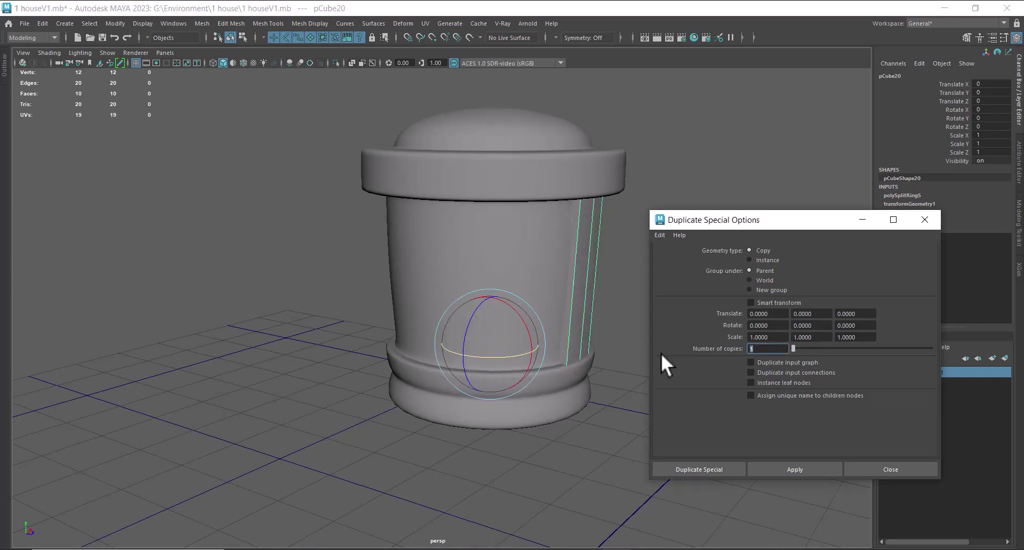
text(3)
key(Return)
key(alt+Tab)
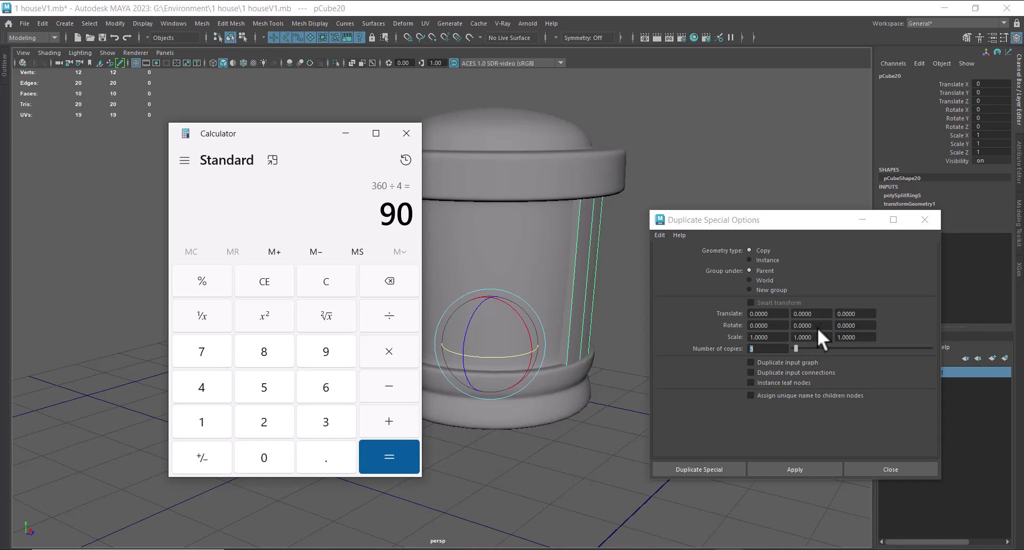
drag(819, 329, 747, 326)
text(90)
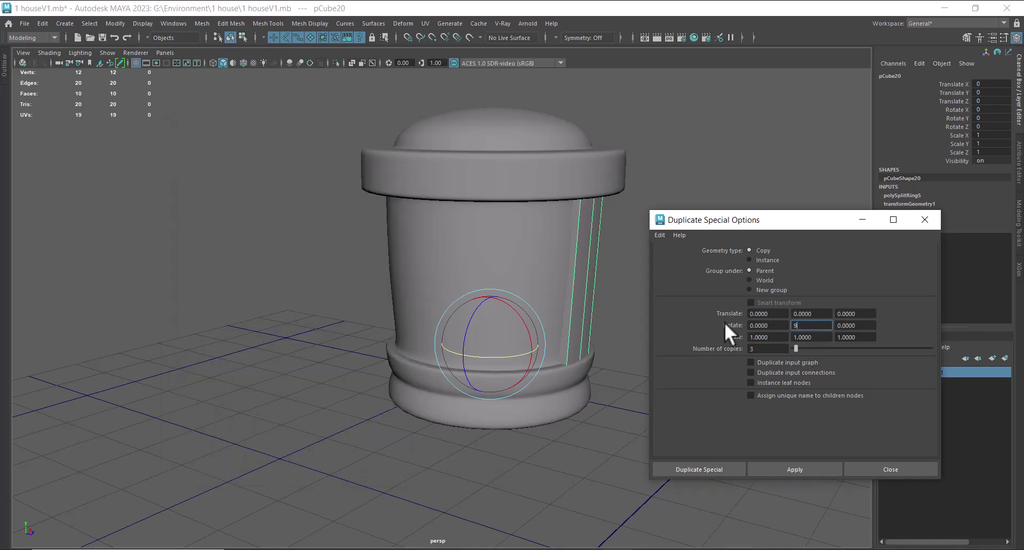
key(Return)
click(790, 468)
alt+drag(565, 380, 368, 346)
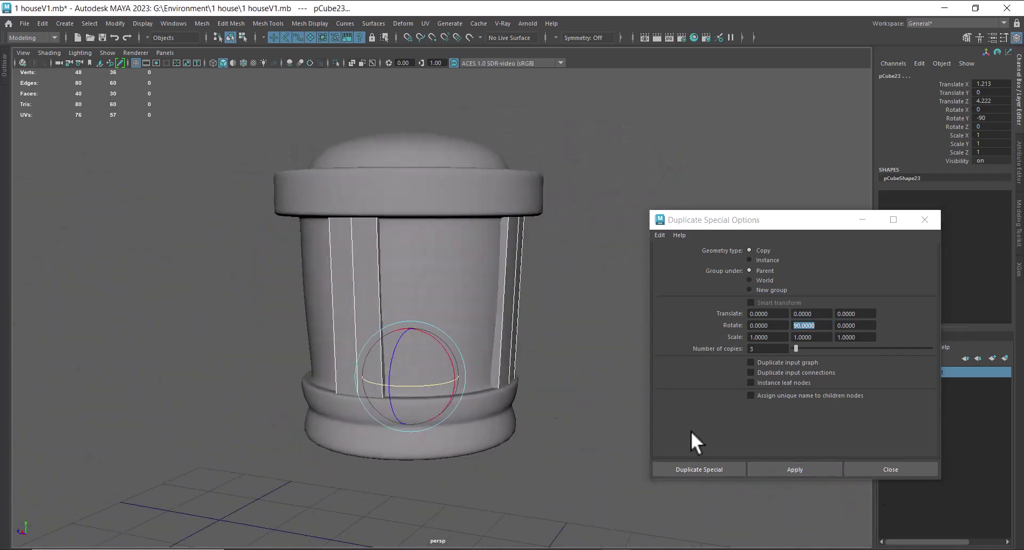
click(907, 470)
Show the hidden house and remaining lantern parts again and view the whole scene.
scroll(651, 382, down, 3)
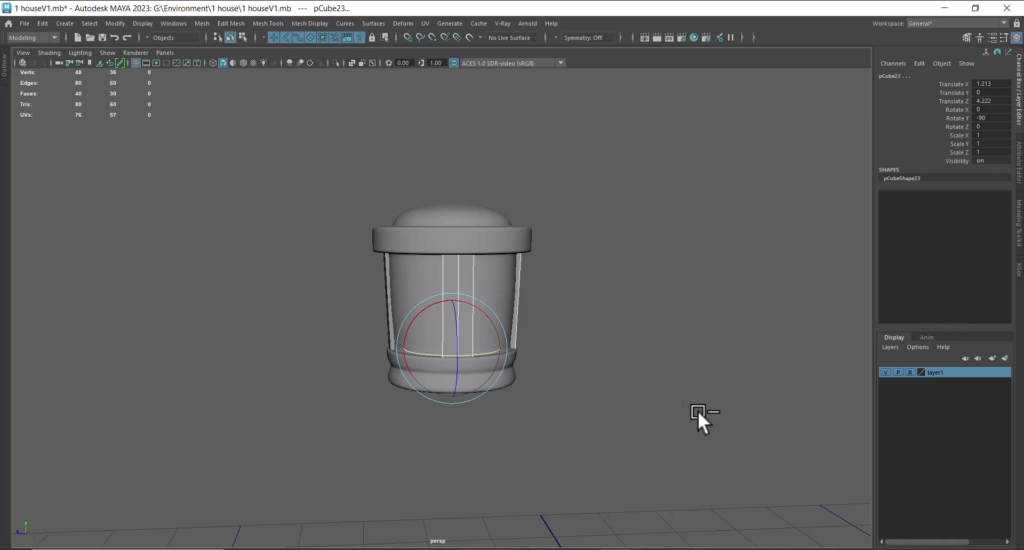
click(143, 24)
mouse_move(164, 92)
click(397, 138)
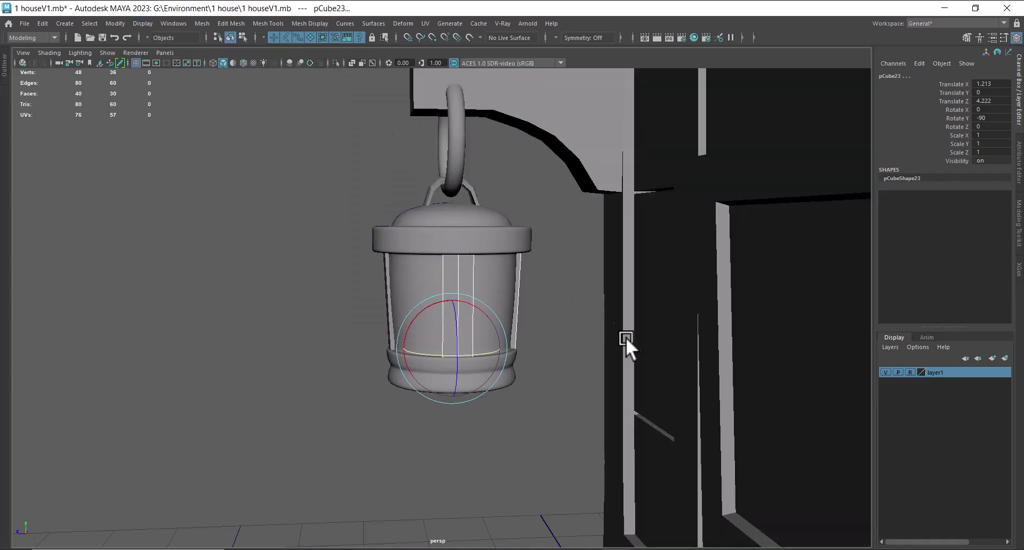
scroll(607, 327, down, 10)
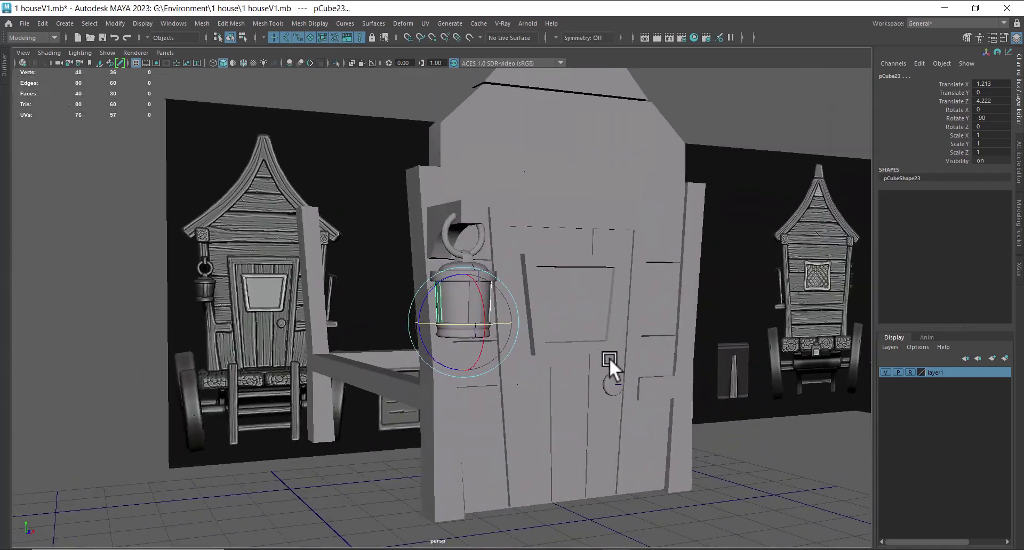
alt+drag(609, 357, 562, 335)
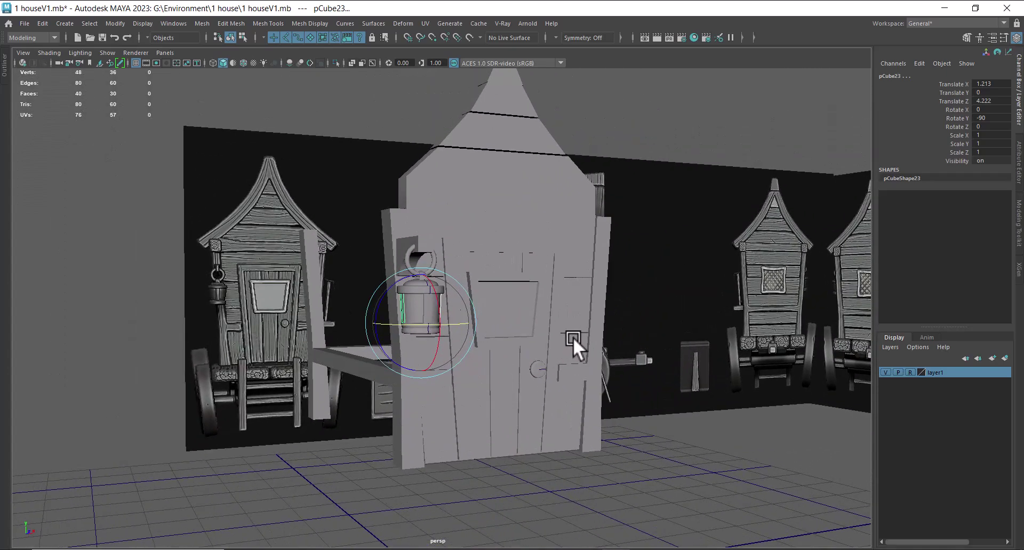